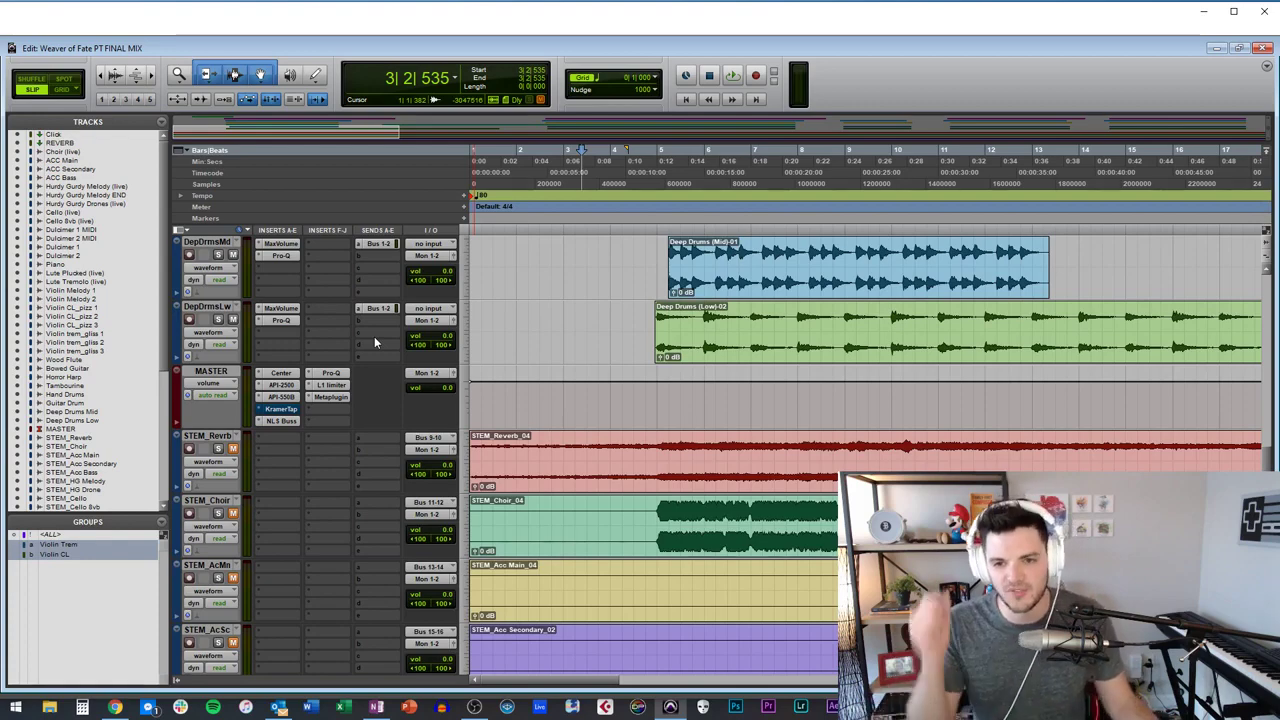
Open the Metaplugin insert on the MASTER track and show the Voxengo Recorder VST node's own window.
click(330, 397)
double_click(838, 372)
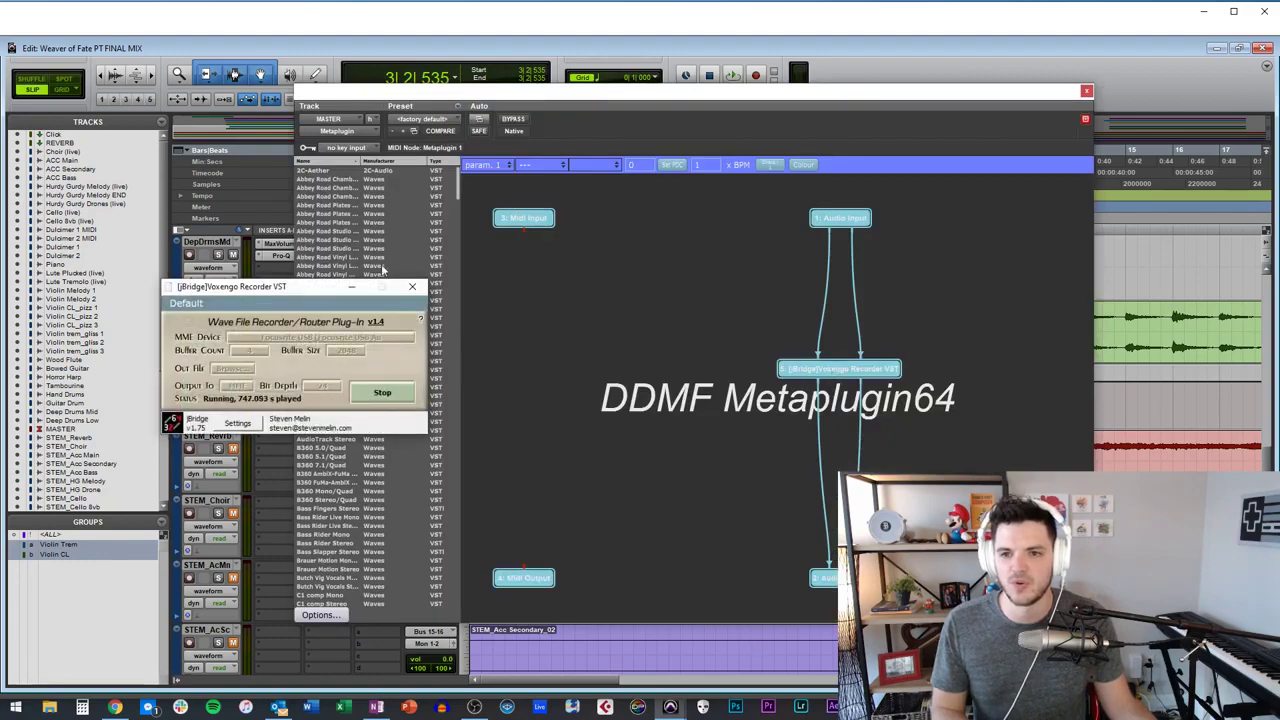
drag(309, 292, 358, 268)
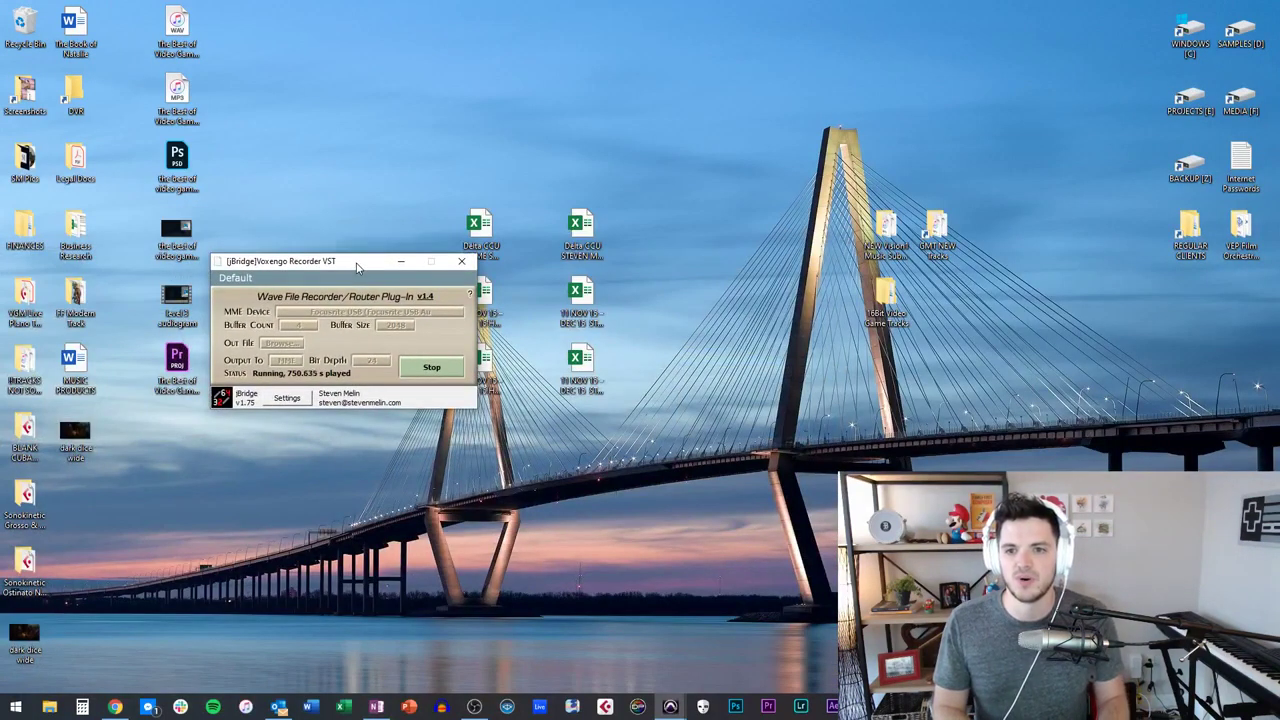
Bring the Pro Tools session window back from the desktop behind the Voxengo Recorder.
click(394, 580)
mouse_move(670, 708)
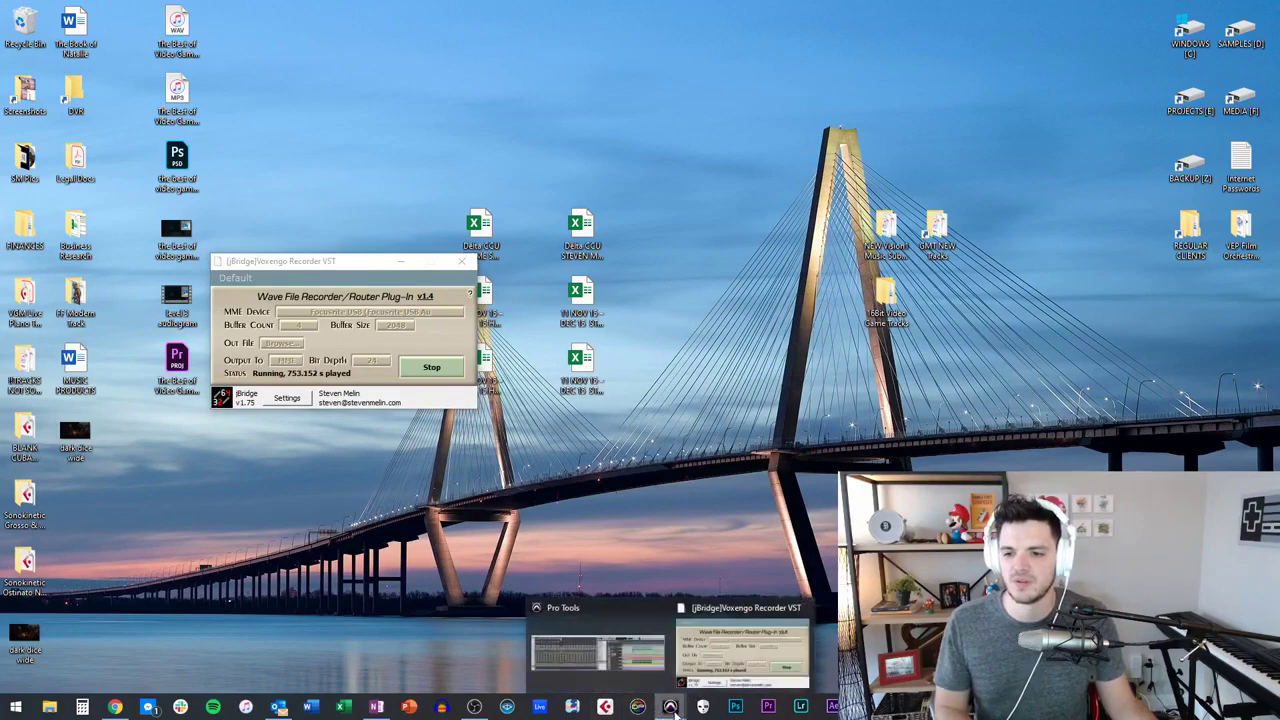
click(655, 665)
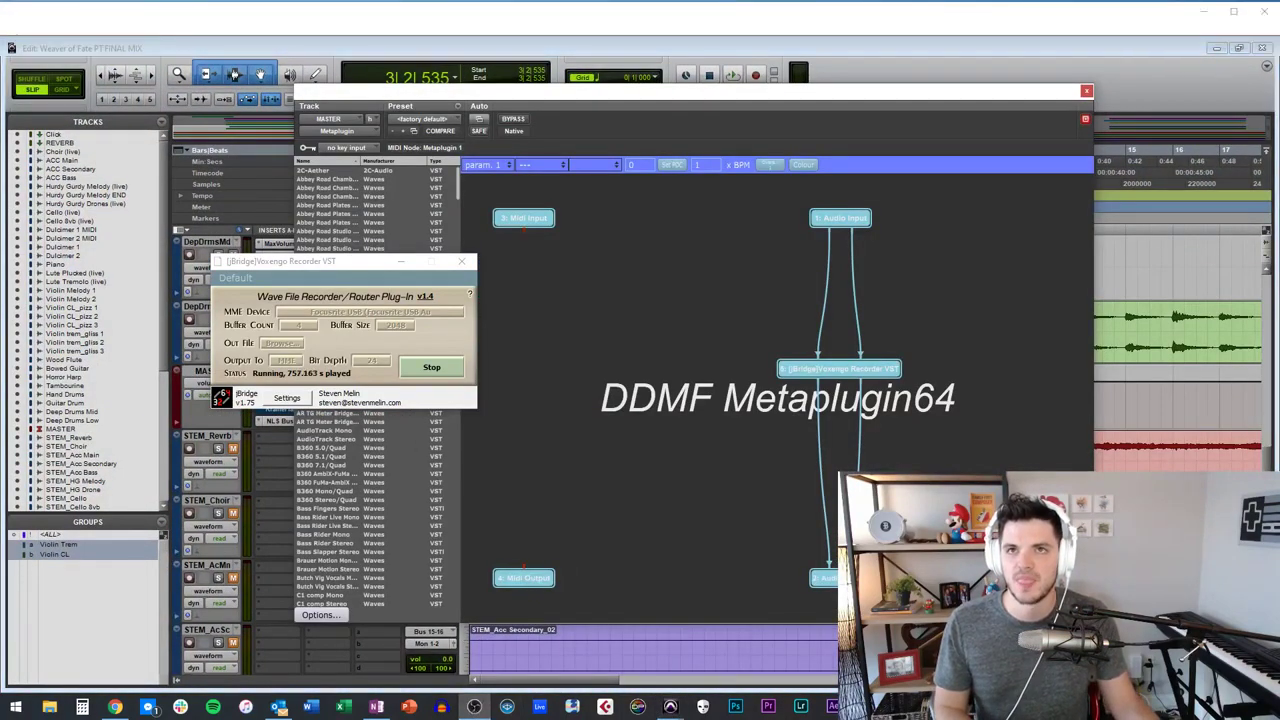
Move the Voxengo Recorder window clear of the Metaplugin routing graph and close it.
drag(340, 265, 228, 270)
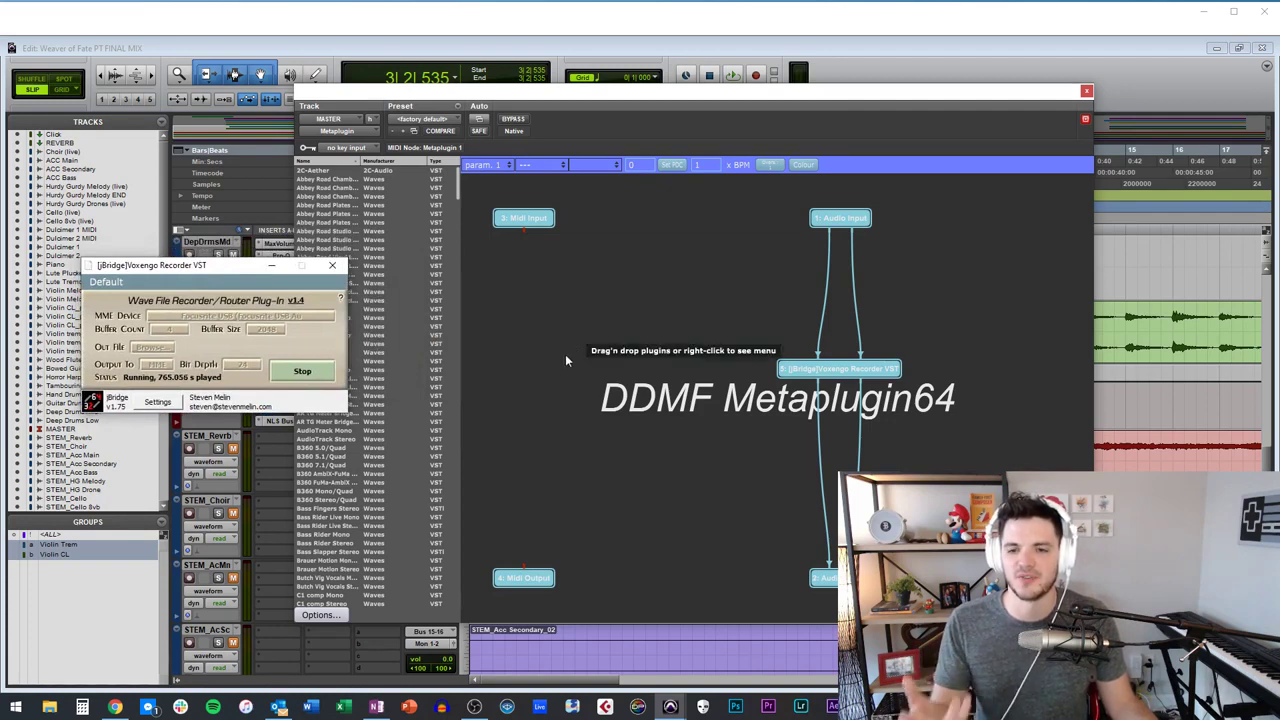
click(117, 706)
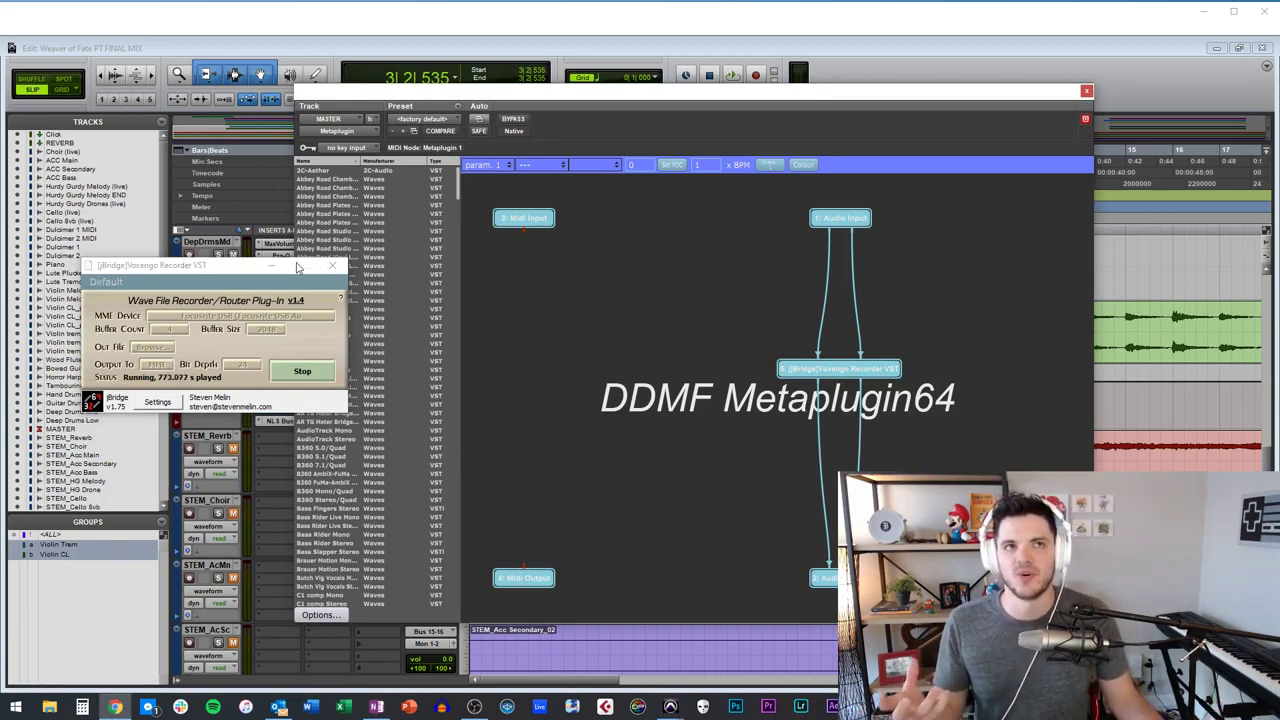
click(193, 274)
drag(191, 271, 215, 240)
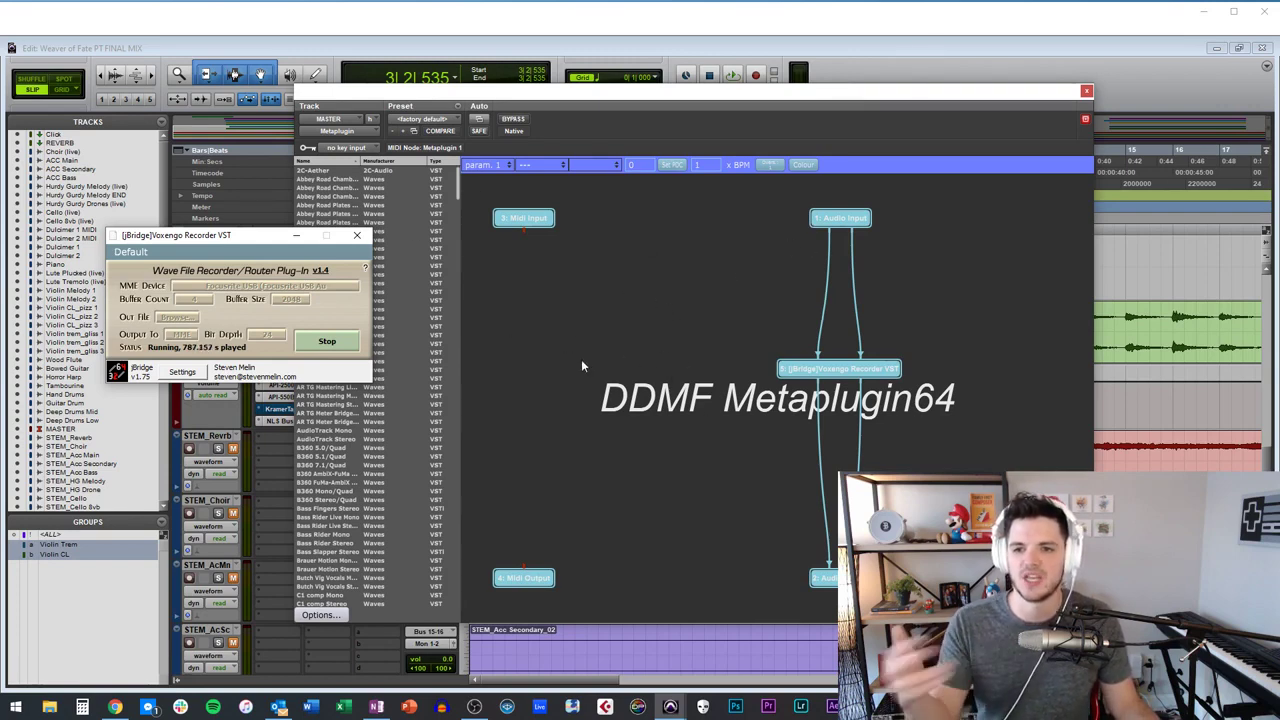
click(357, 235)
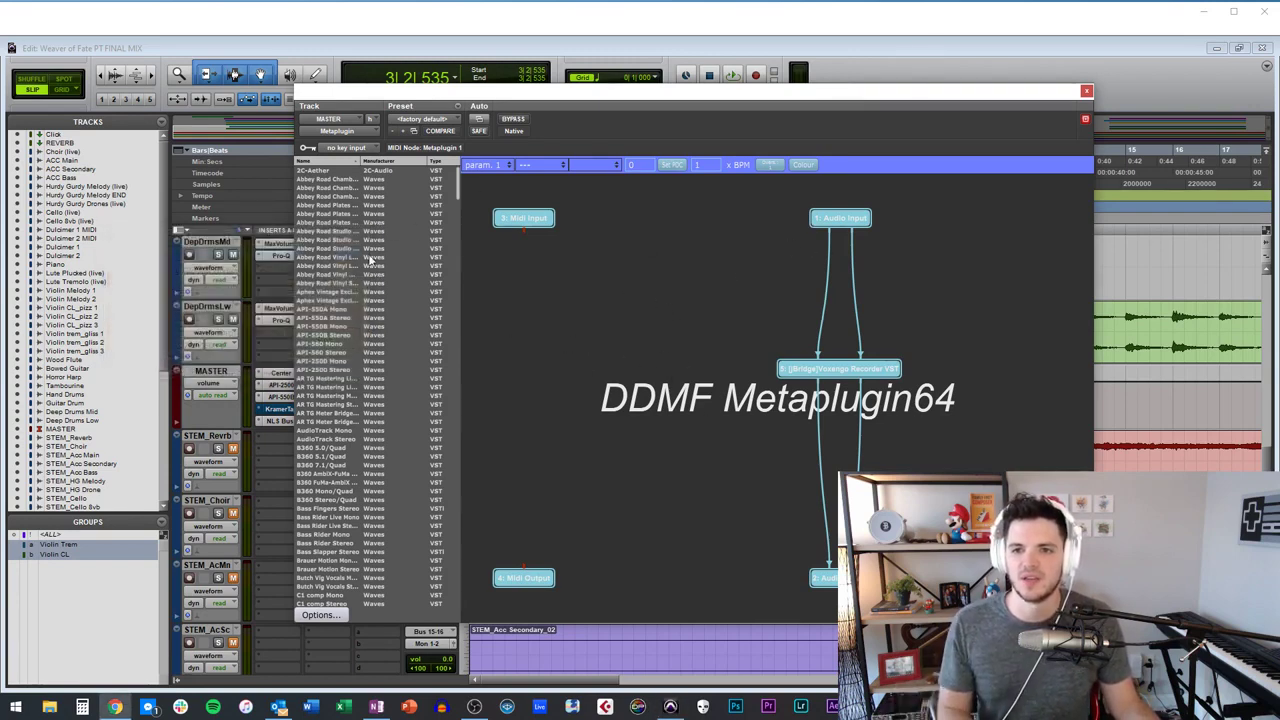
Browse the list of available plug-ins in Metaplugin.
scroll(430, 230, down, 15)
drag(455, 255, 425, 550)
scroll(380, 308, up, 20)
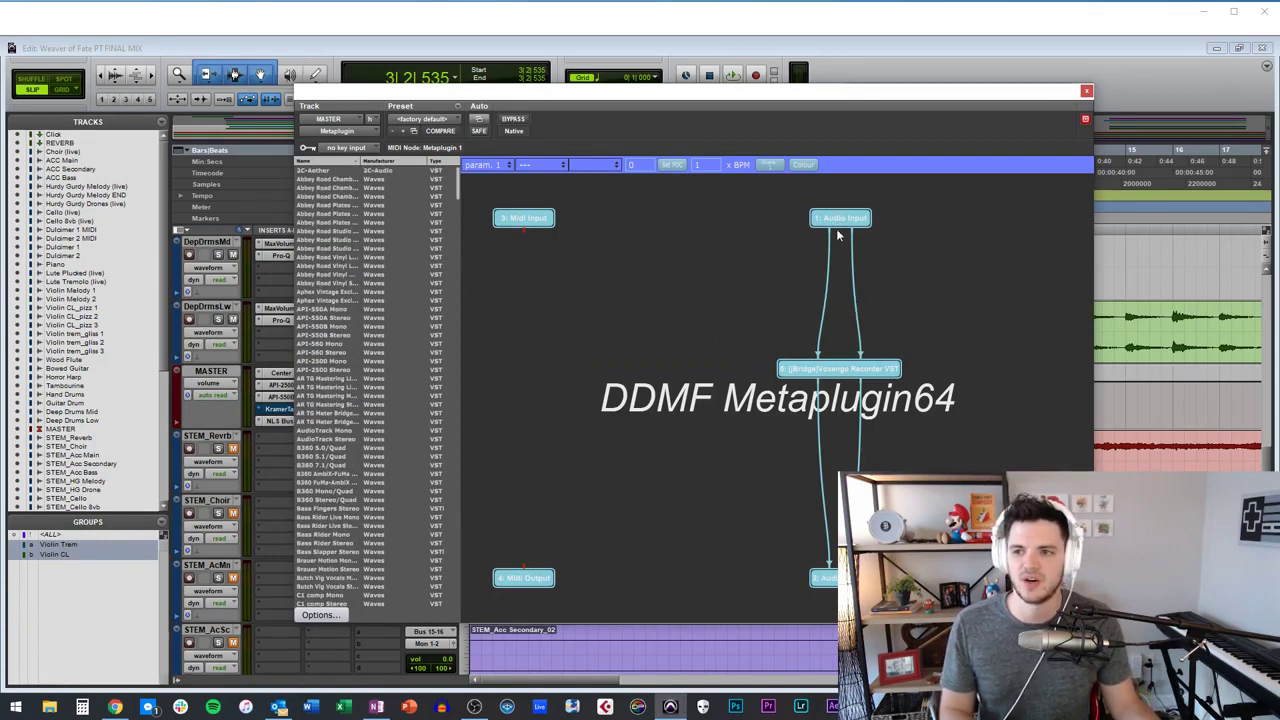
Reopen the Voxengo Recorder node and close both its window and the Metaplugin window.
double_click(838, 369)
click(360, 235)
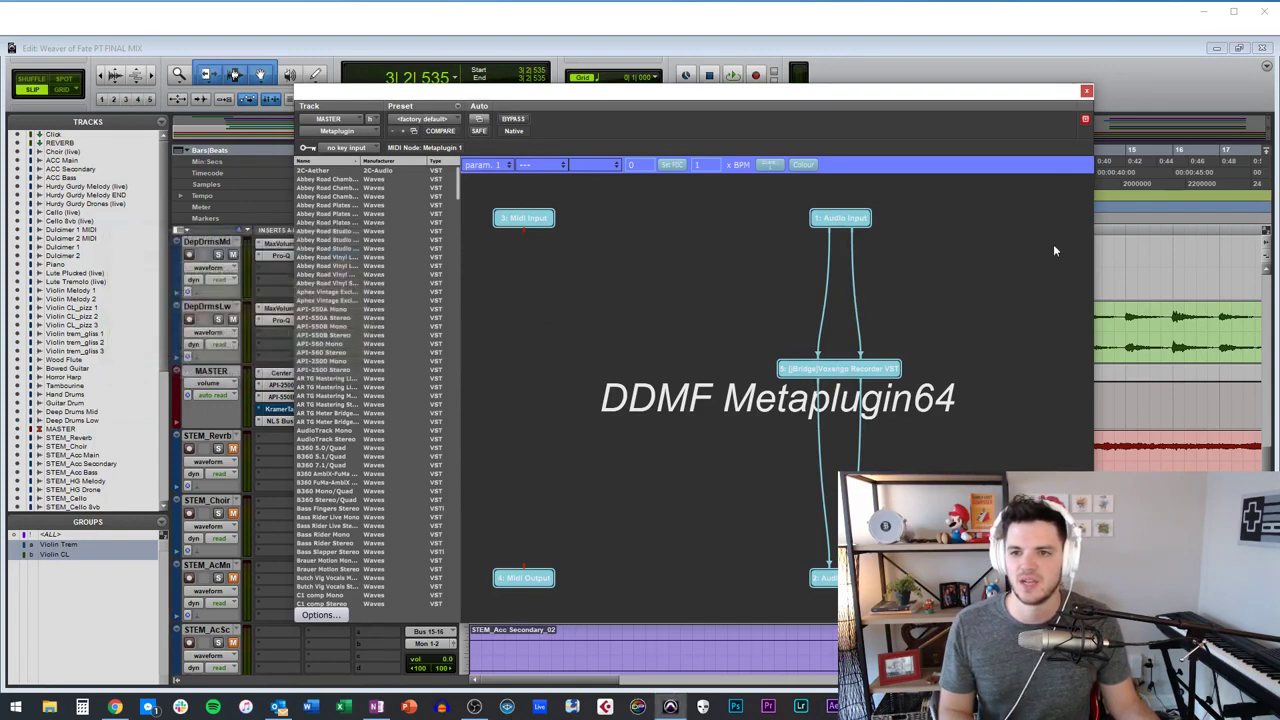
click(1086, 92)
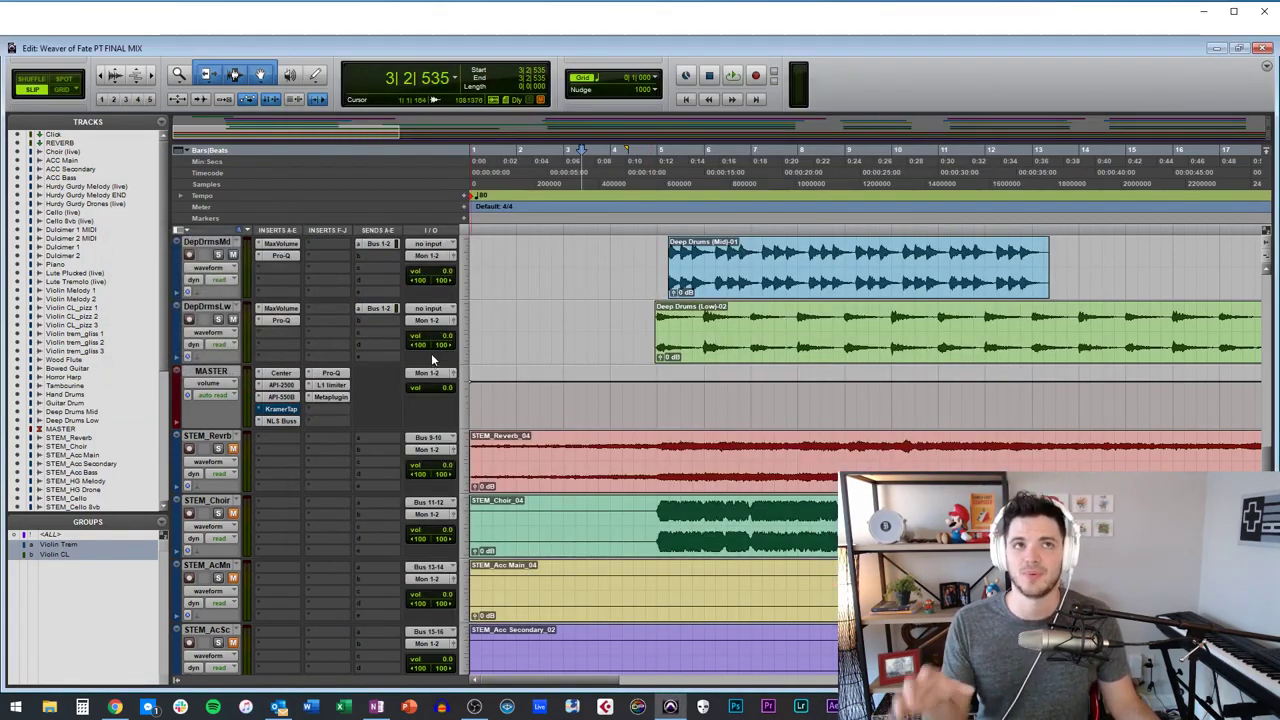
Return the edit cursor to the start of the session at 1|1|000.
click(568, 305)
key(Return)
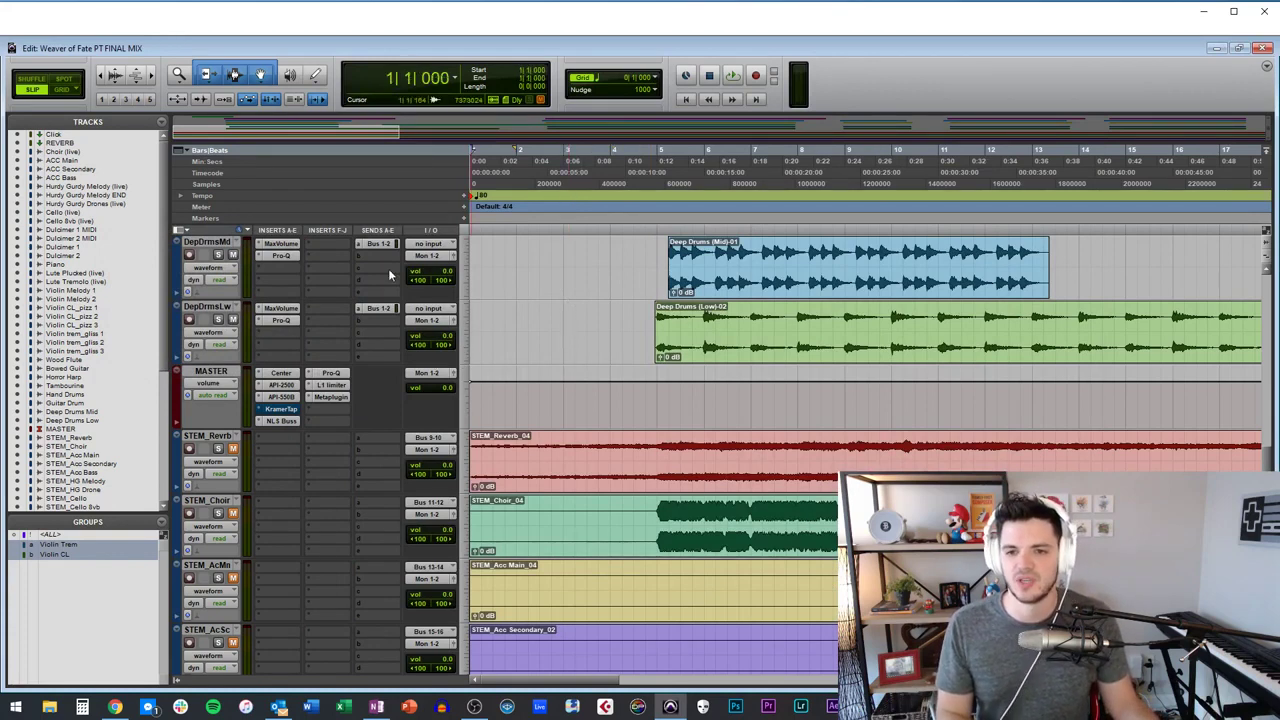
click(550, 318)
key(Return)
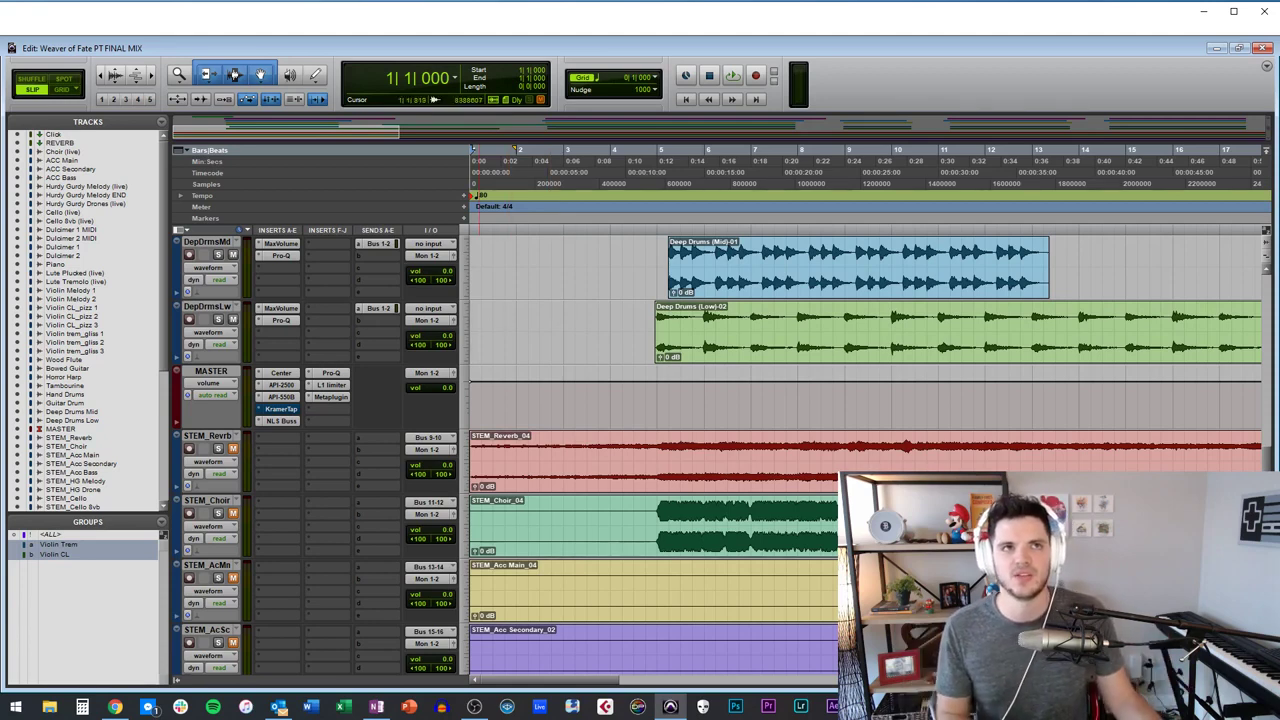
key(alt+Tab)
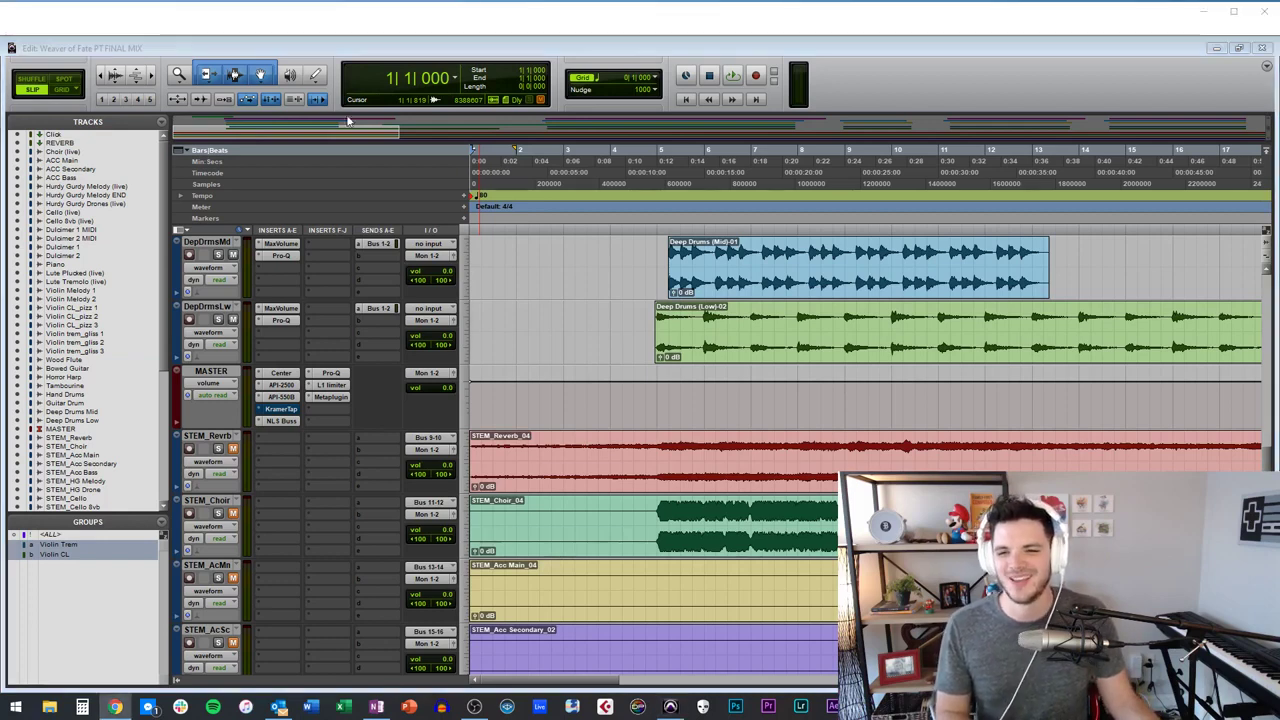
key(alt+Tab)
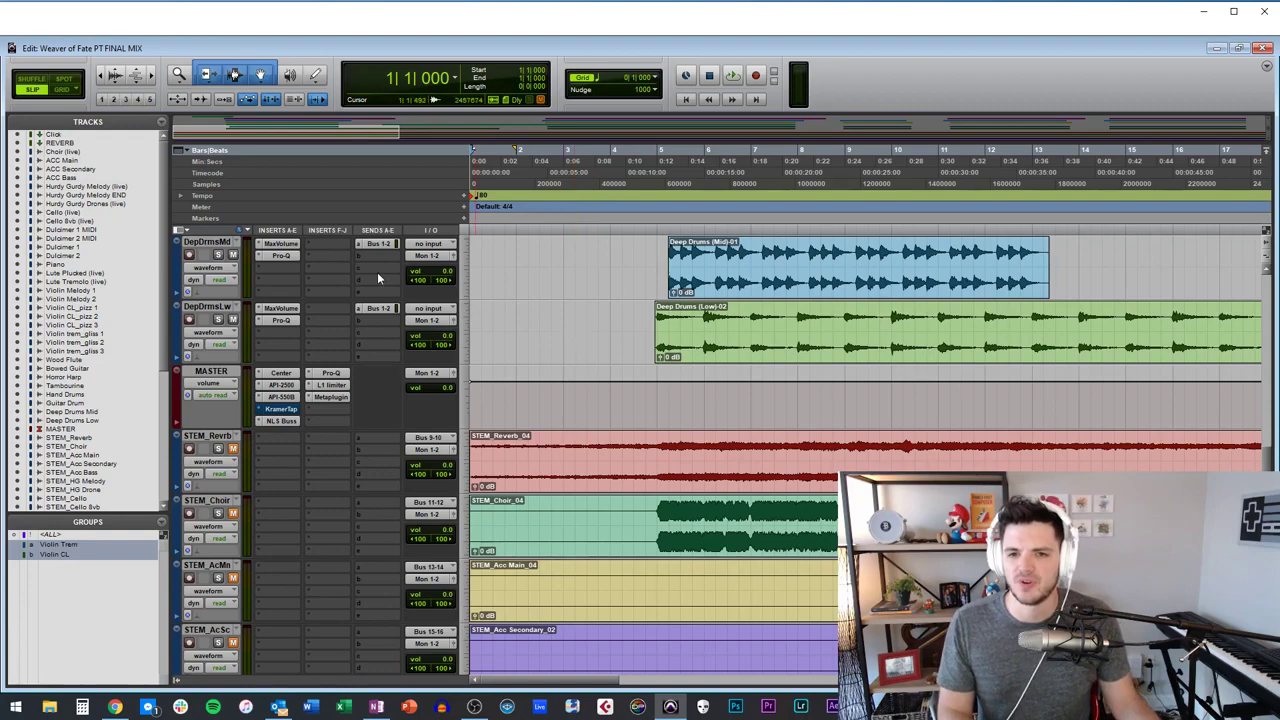
Place the edit cursor in the empty part of the ACC Main track at about bar 7.
scroll(503, 396, down, 5)
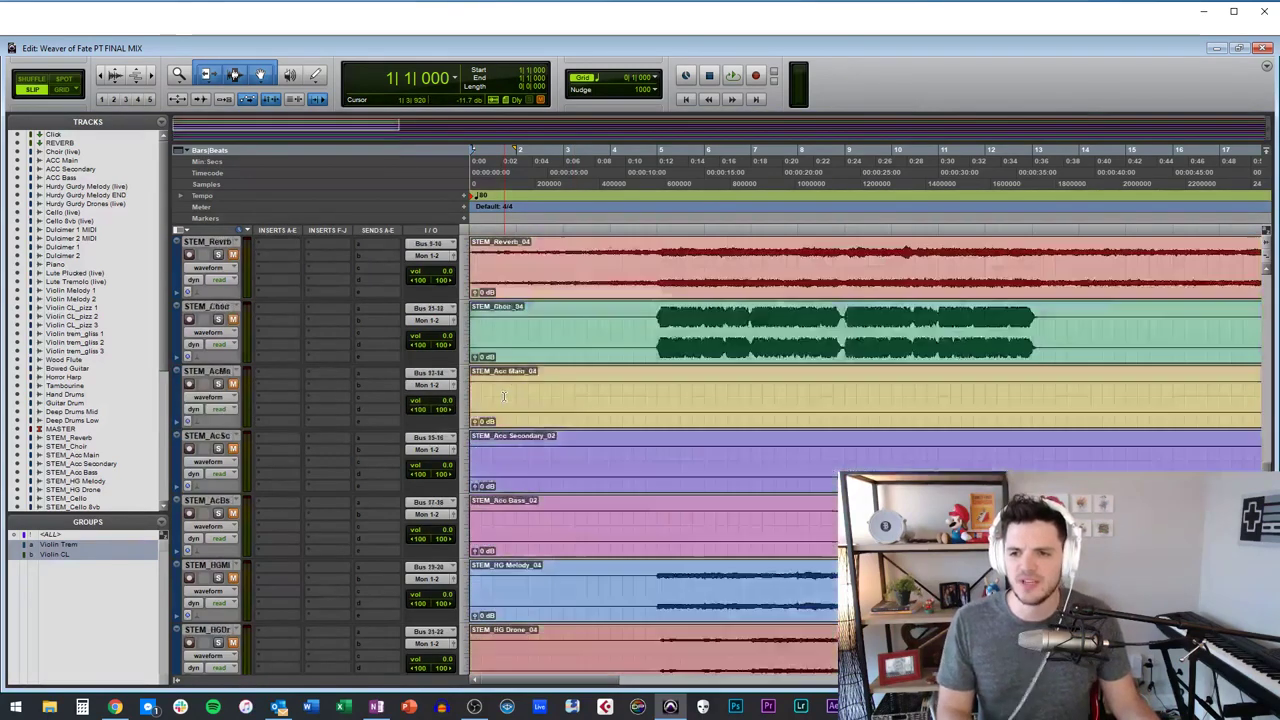
scroll(504, 396, up, 6)
key(r)
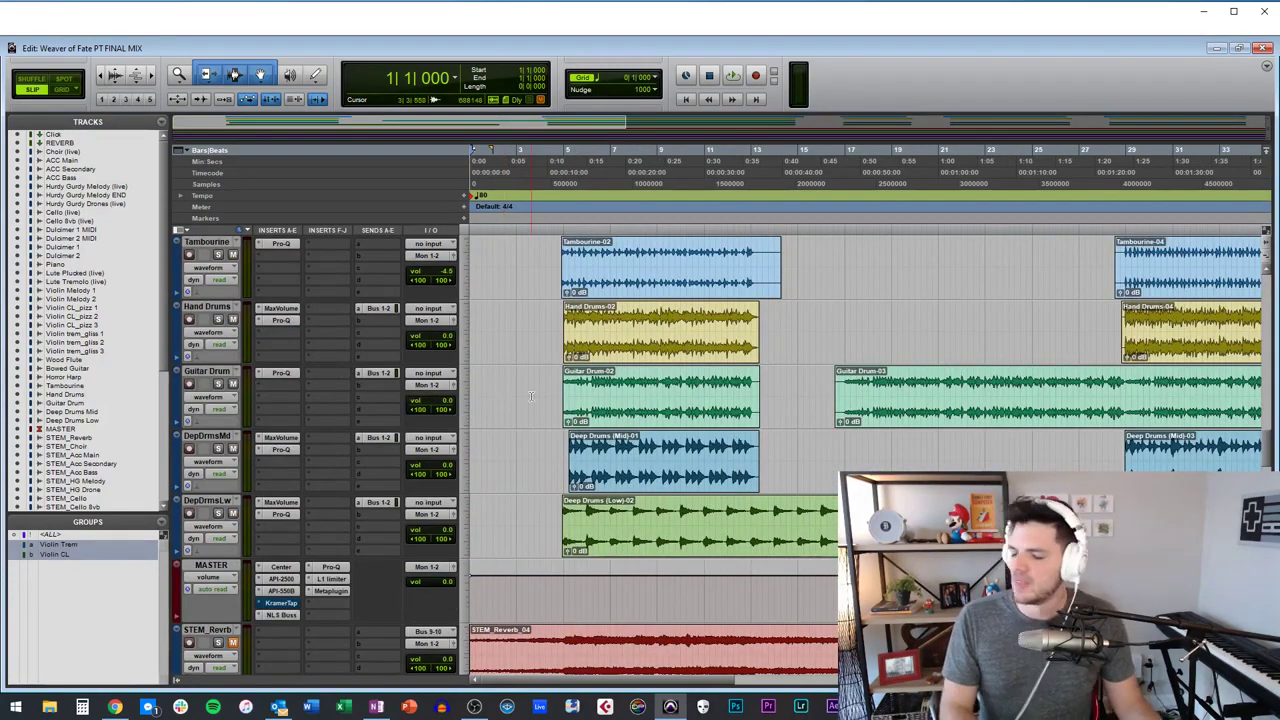
key(r)
scroll(531, 396, up, 20)
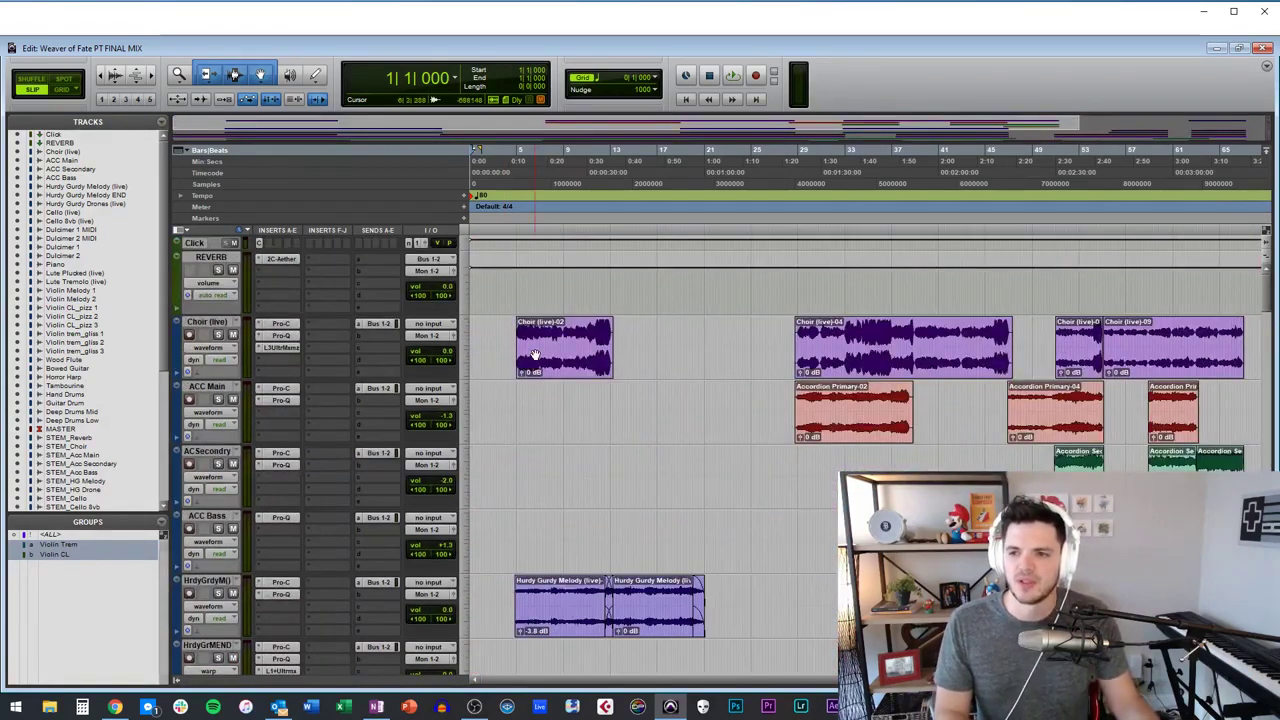
click(530, 392)
click(545, 392)
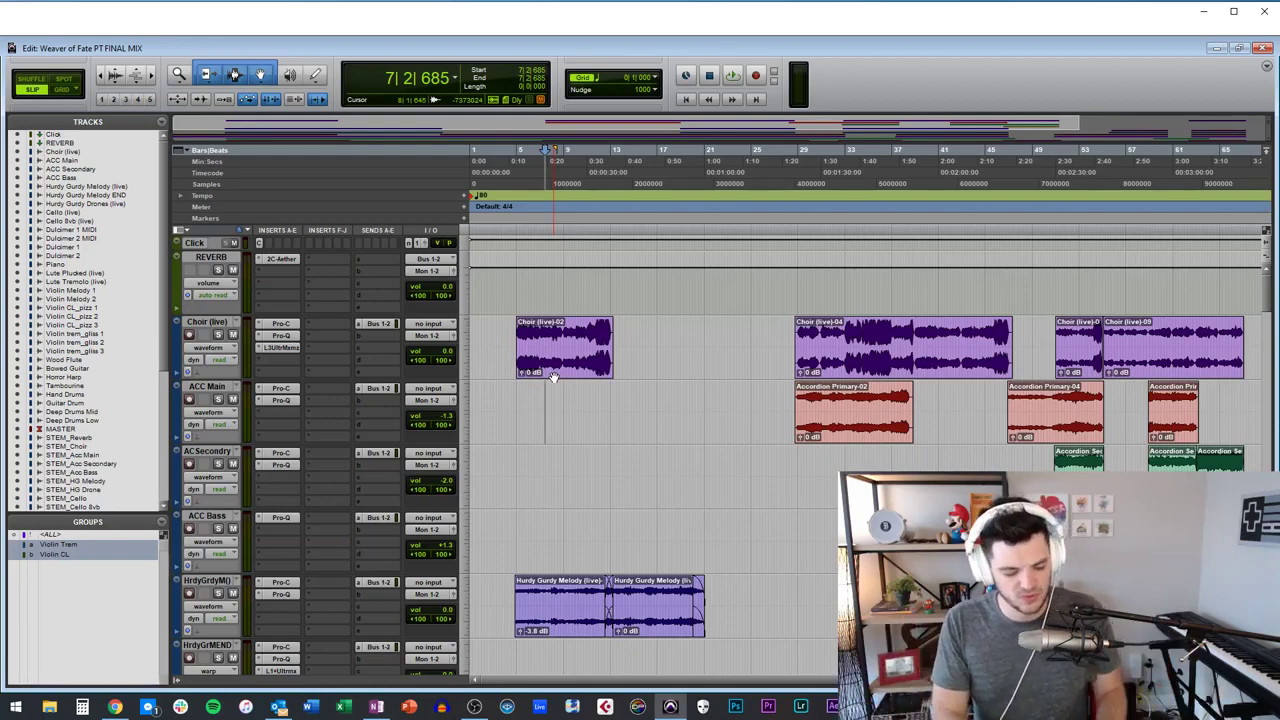
Open the Import Audio dialog and close it without adding any files.
key(ctrl+shift+i)
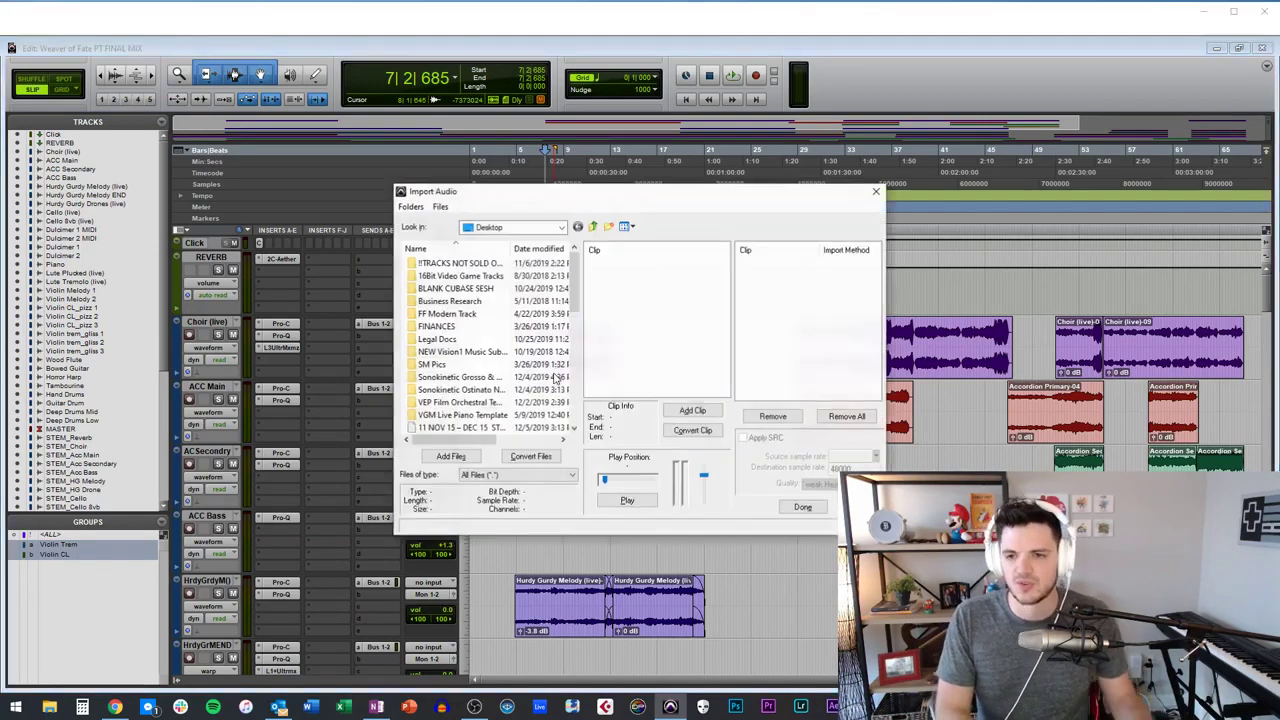
click(876, 191)
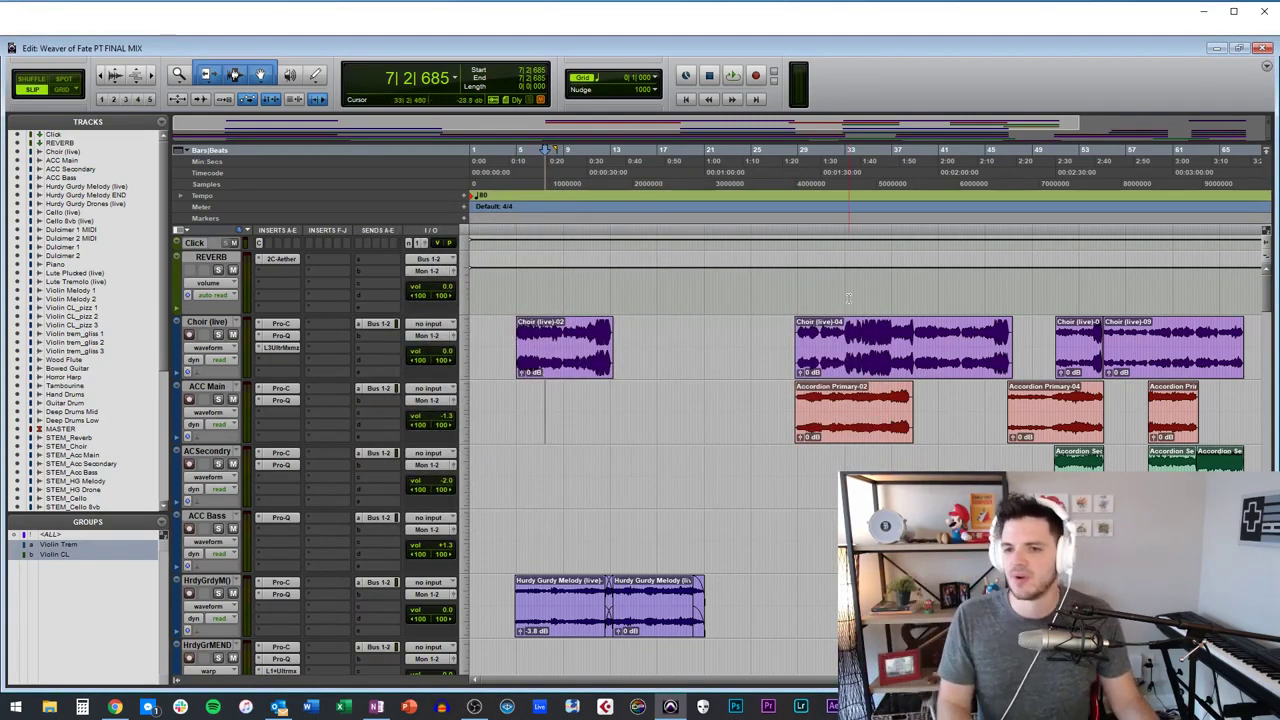
Show the Clip List in the Edit window.
click(1267, 66)
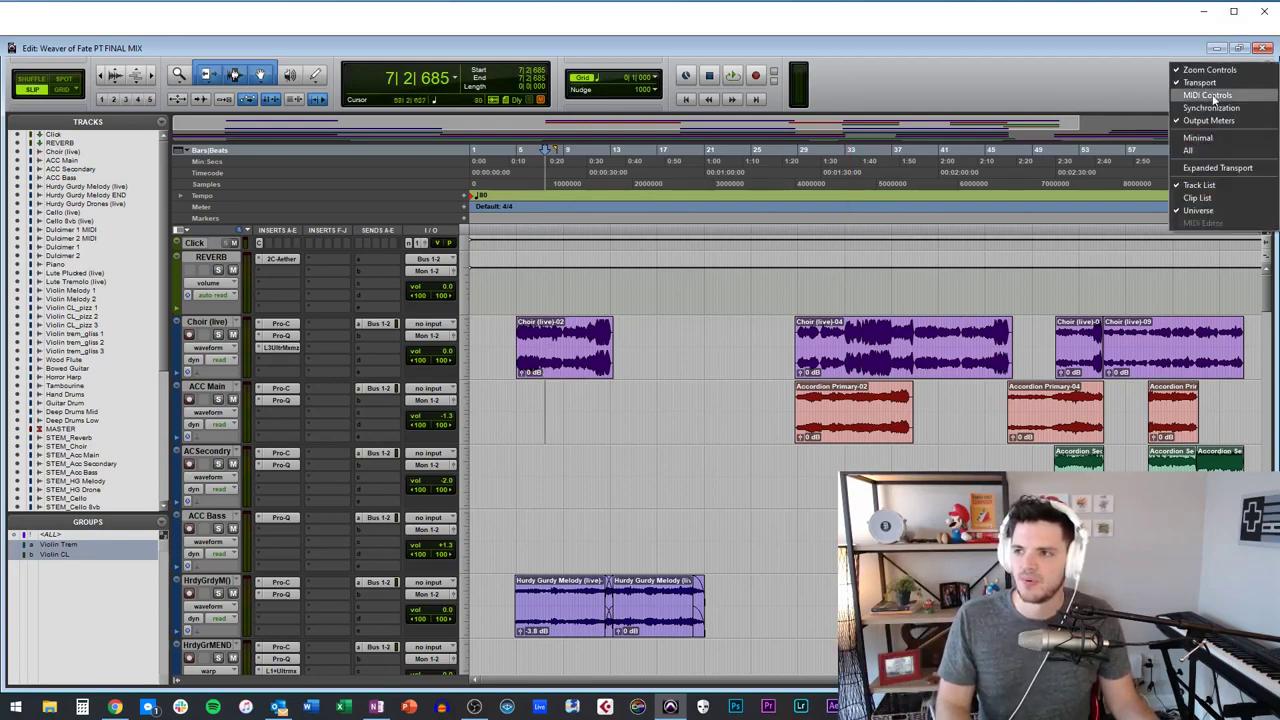
click(1197, 197)
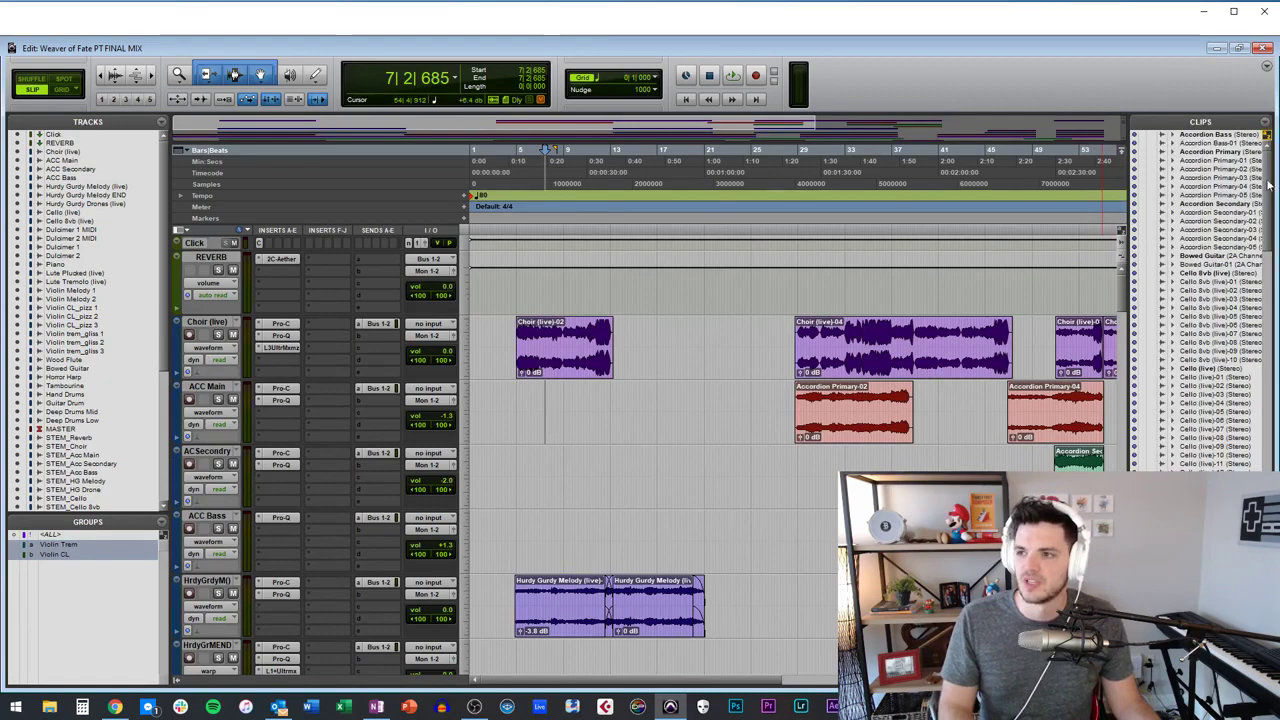
mouse_move(1265, 170)
mouse_down()
mouse_move(1266, 440)
mouse_move(1264, 165)
mouse_up()
Select the Choir (live)-02 clip, locate it in the Clip List and inspect its clip export options.
click(566, 345)
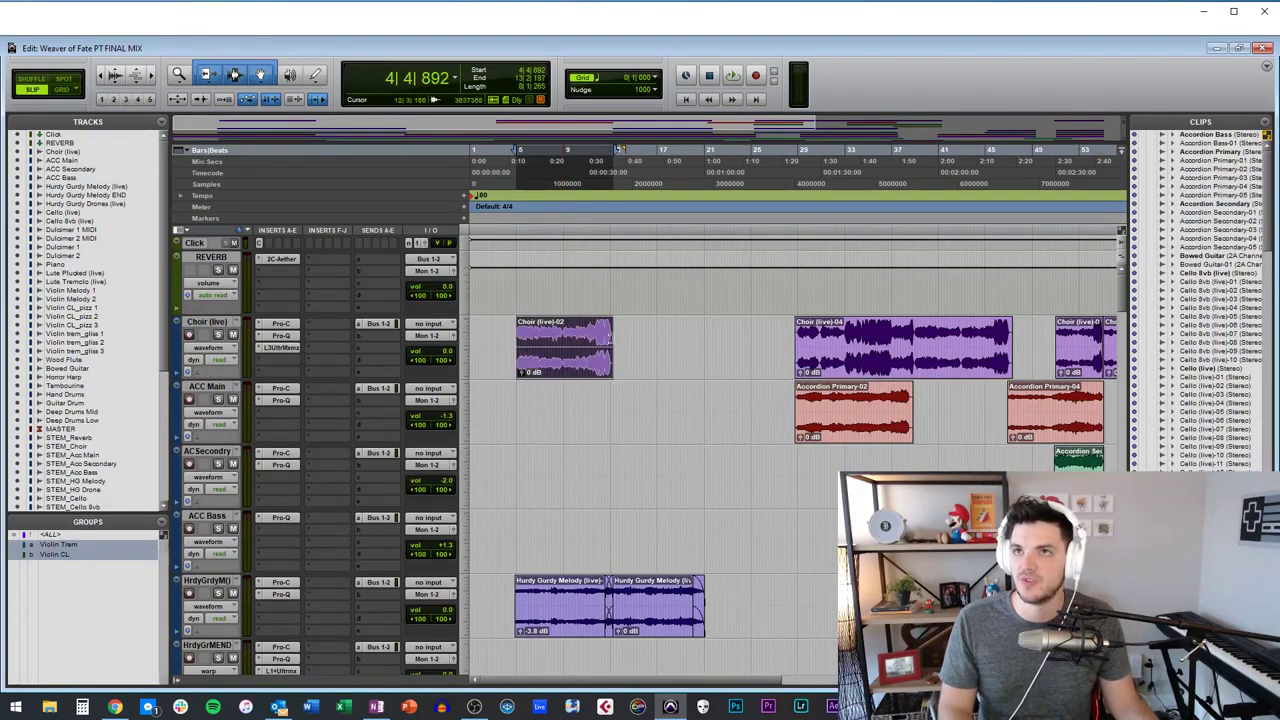
scroll(1250, 365, down, 8)
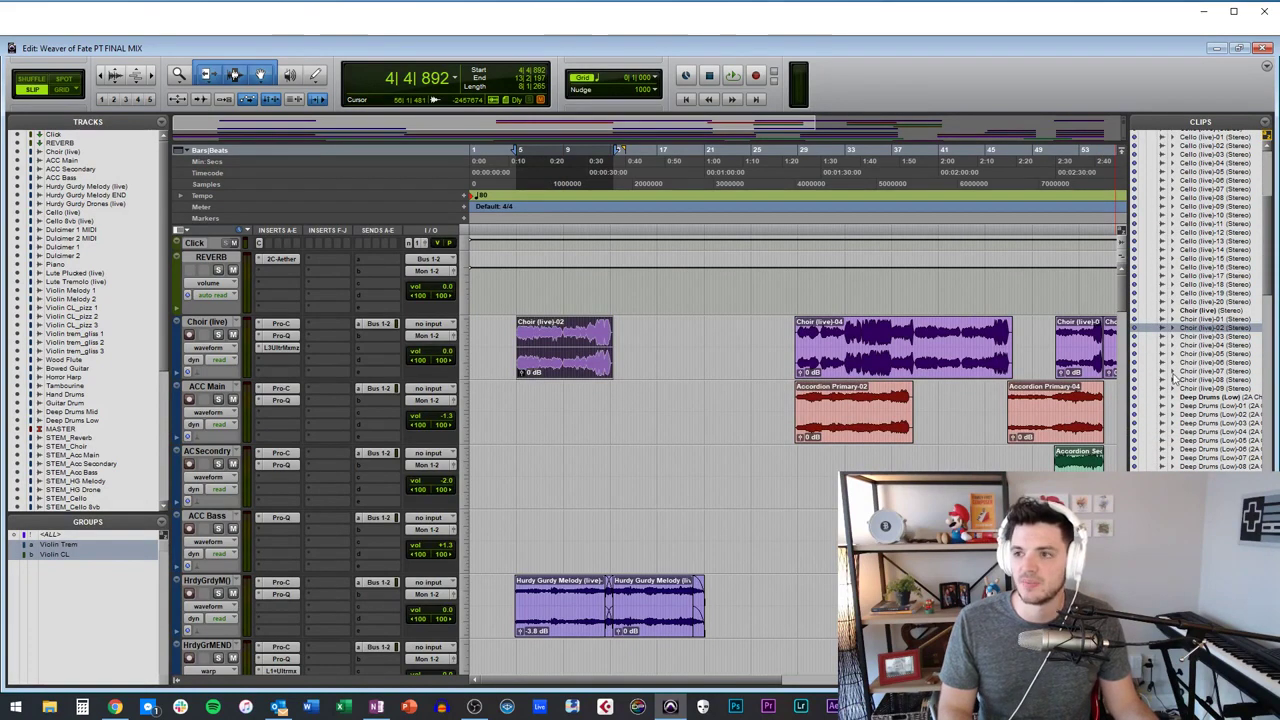
right_click(1190, 335)
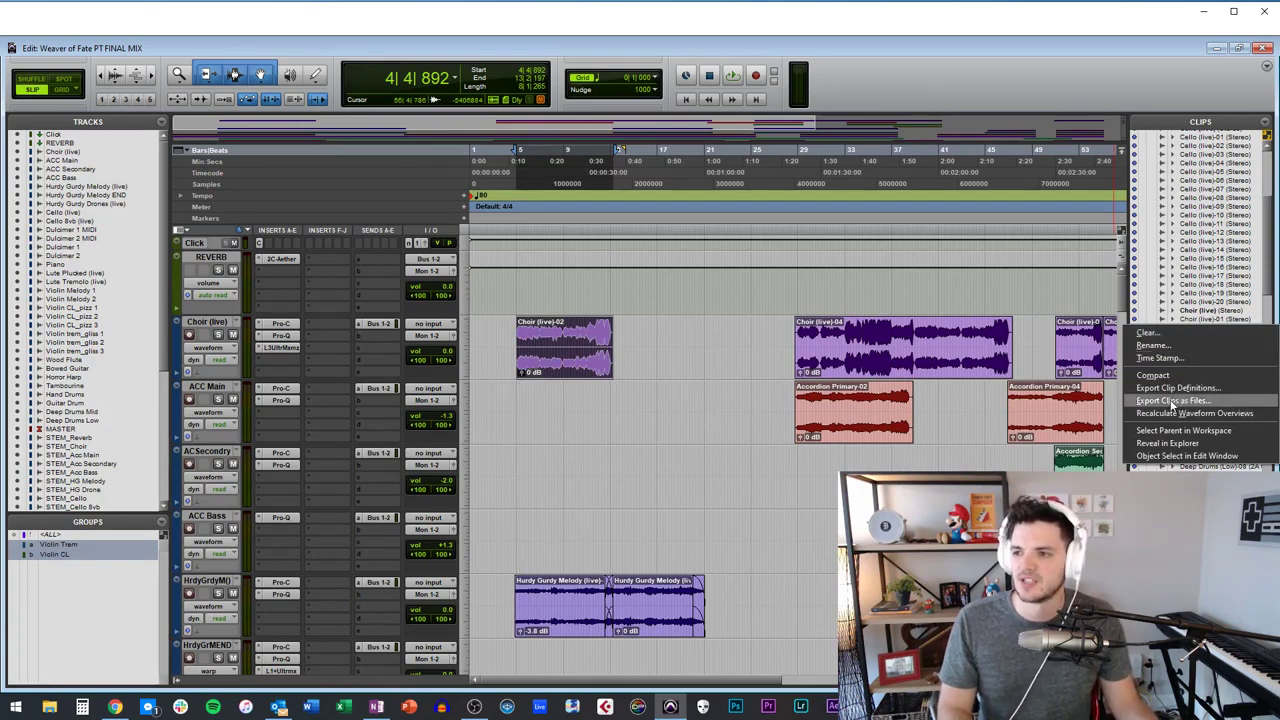
click(1273, 249)
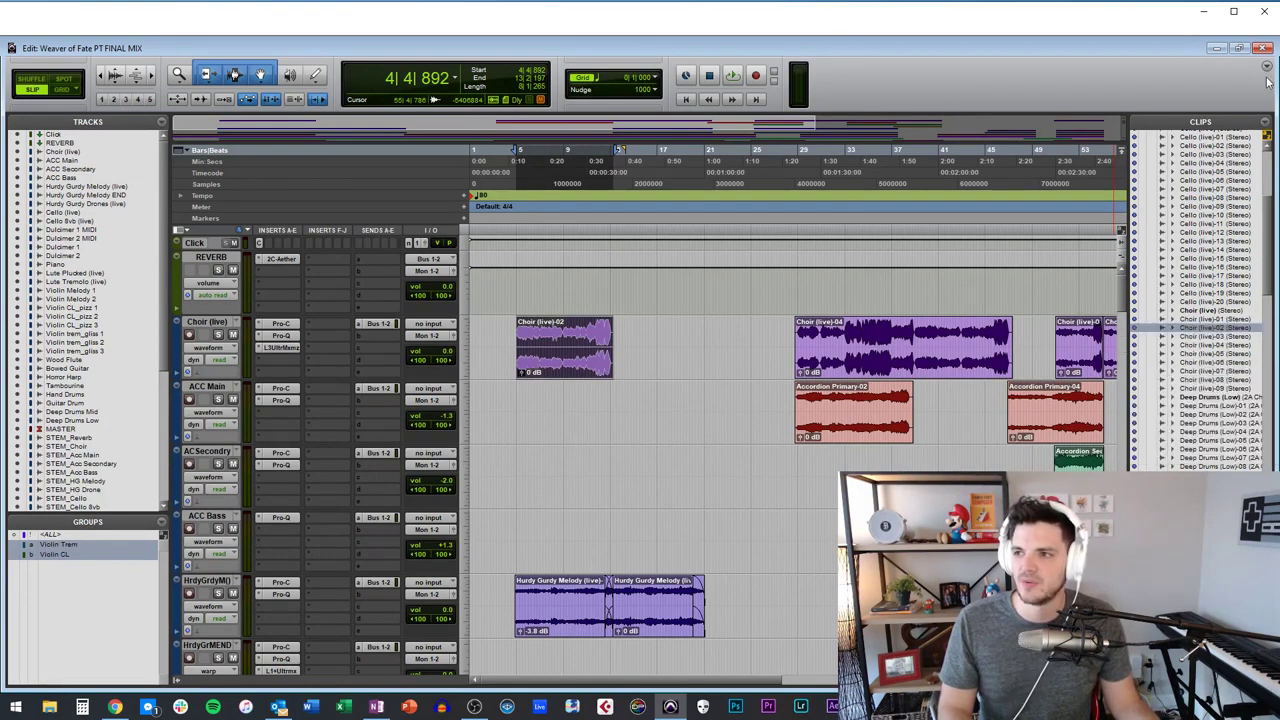
click(1267, 67)
click(1155, 100)
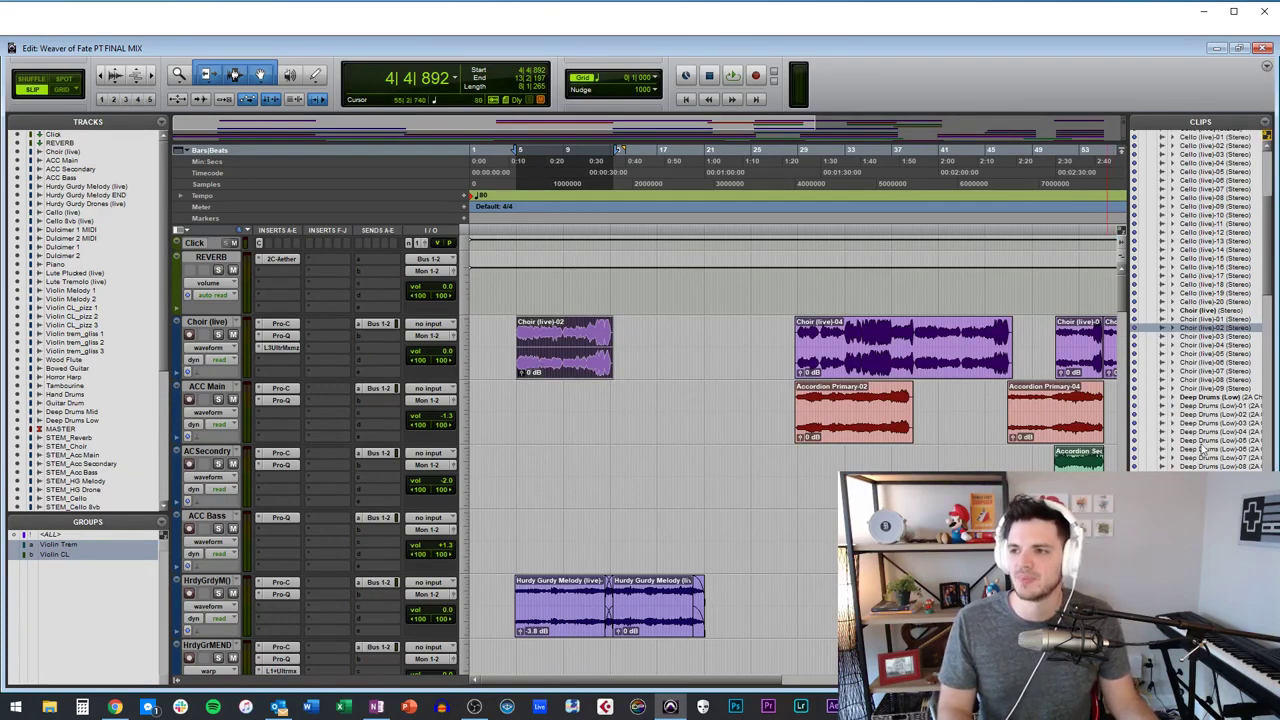
Set up one new stereo audio track with the Samples timebase and dismiss the New Tracks dialog.
click(491, 295)
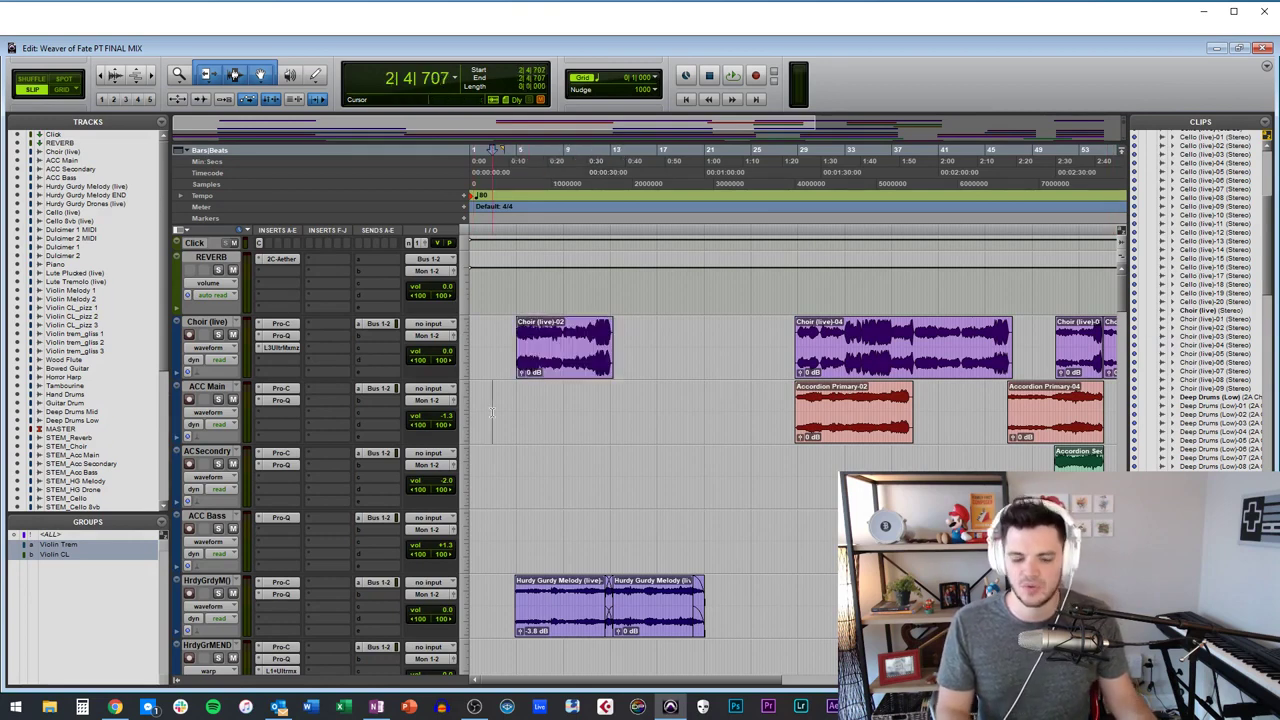
key(ctrl+shift+n)
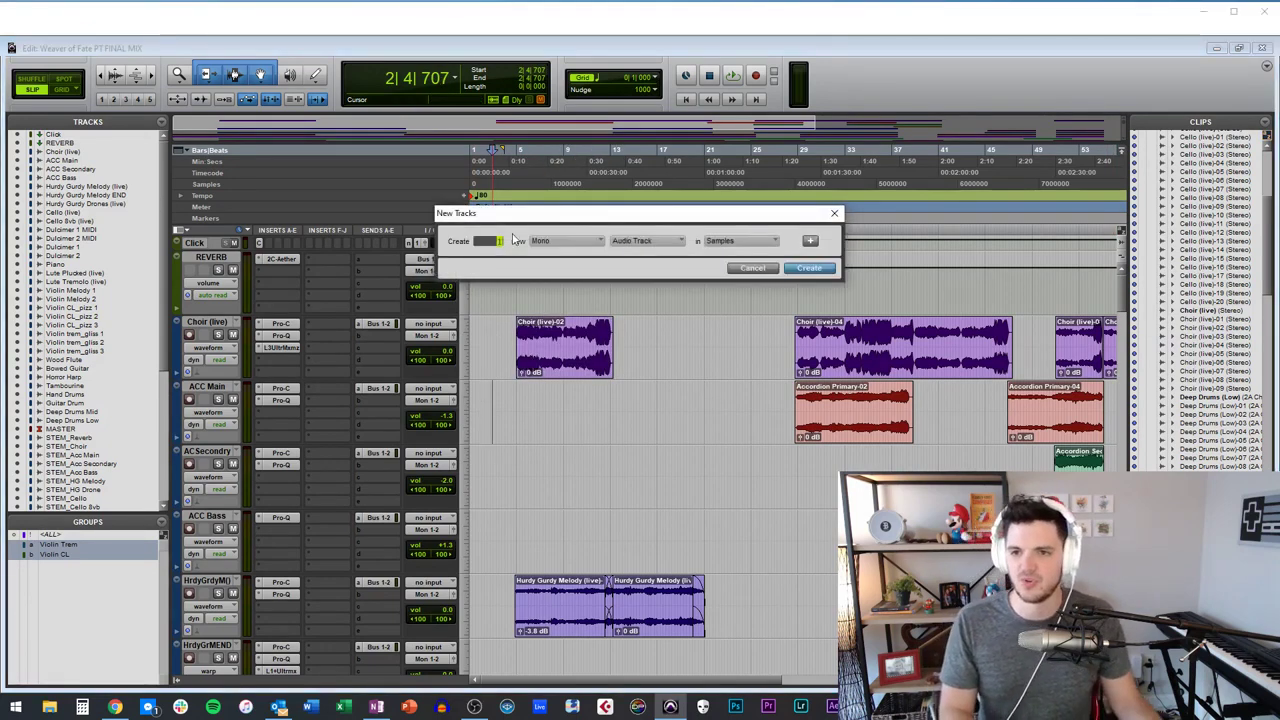
drag(515, 213, 435, 214)
click(480, 245)
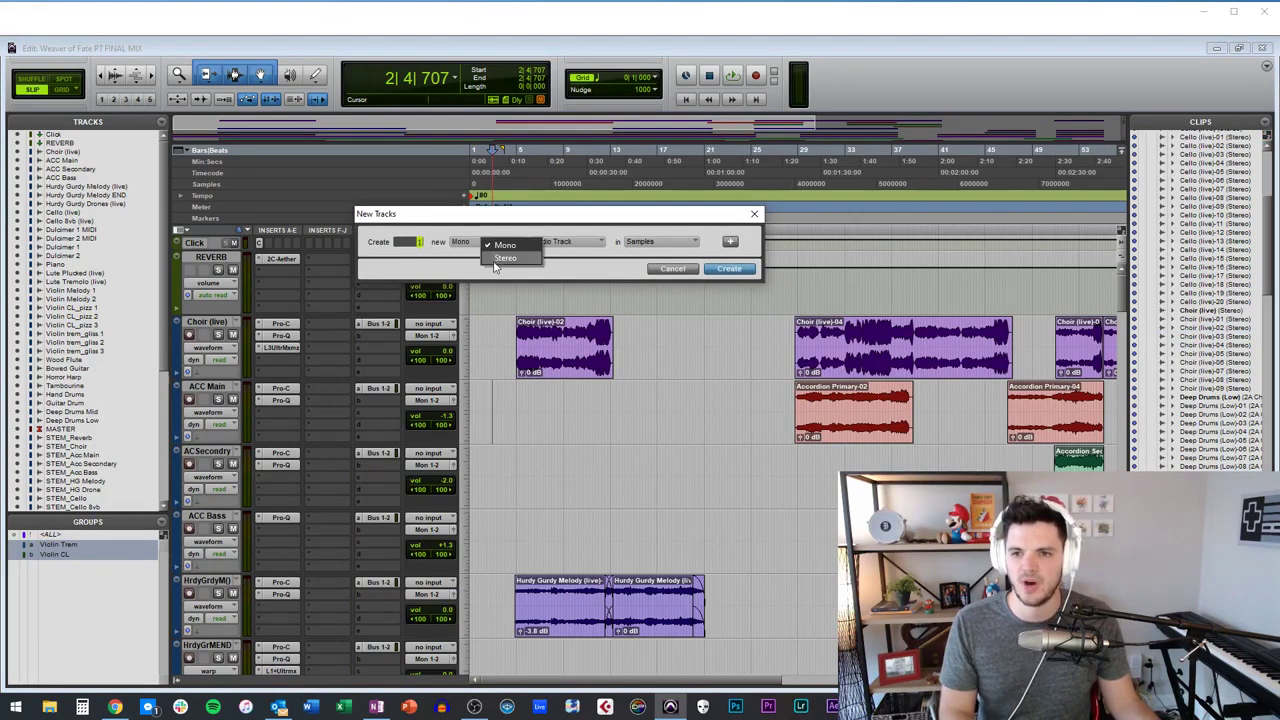
click(481, 256)
click(548, 244)
click(538, 251)
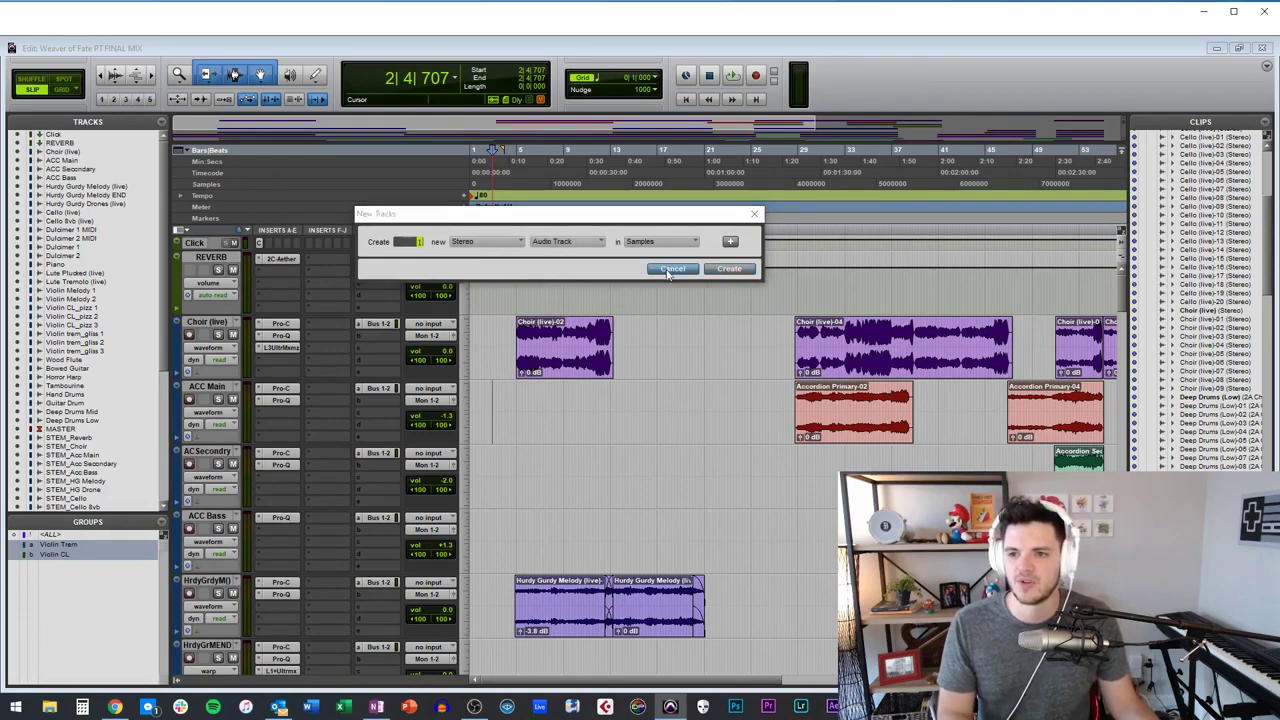
click(729, 268)
Place the edit cursor in the gap between the first two Choir (live) clips, at about bar 23.
scroll(263, 342, down, 5)
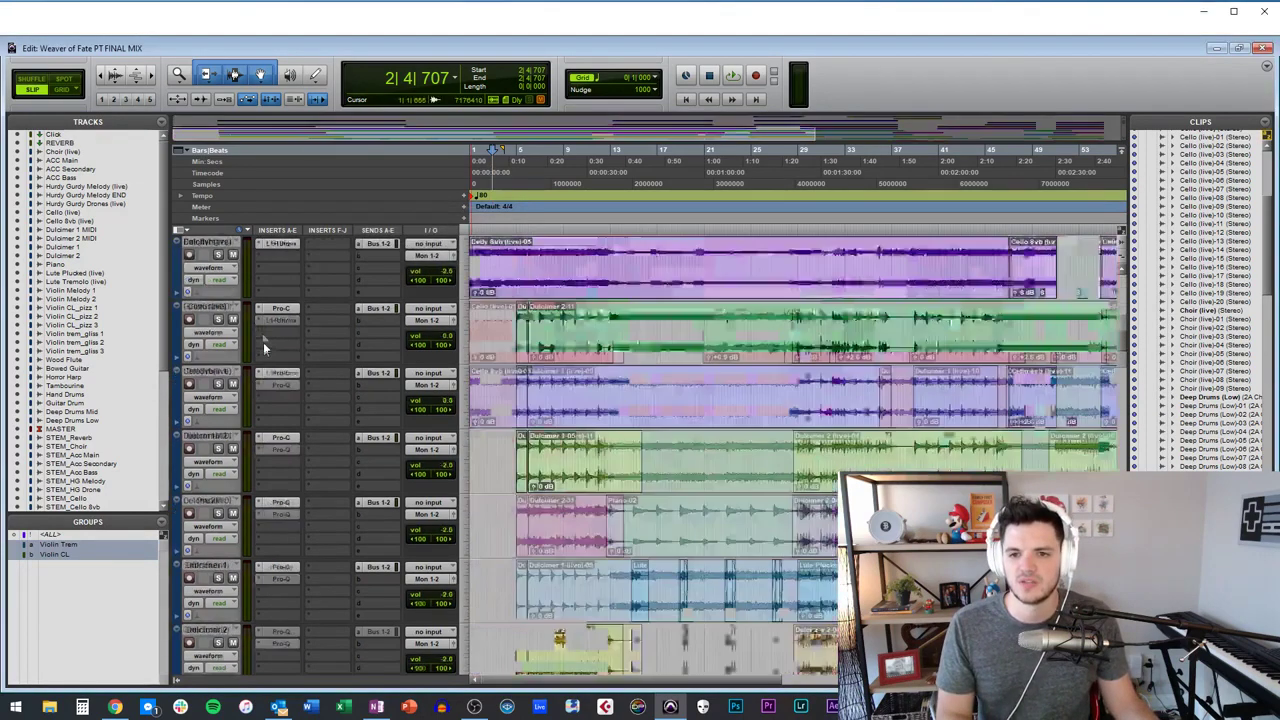
scroll(280, 411, up, 5)
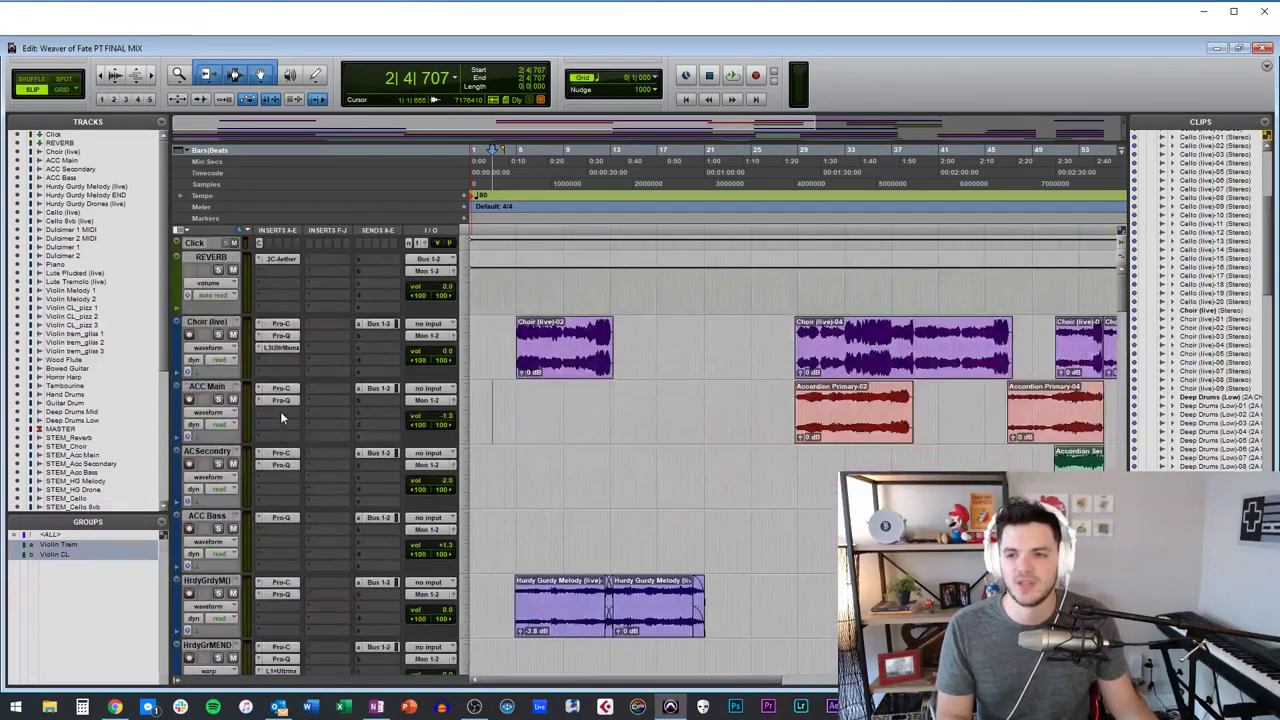
click(729, 348)
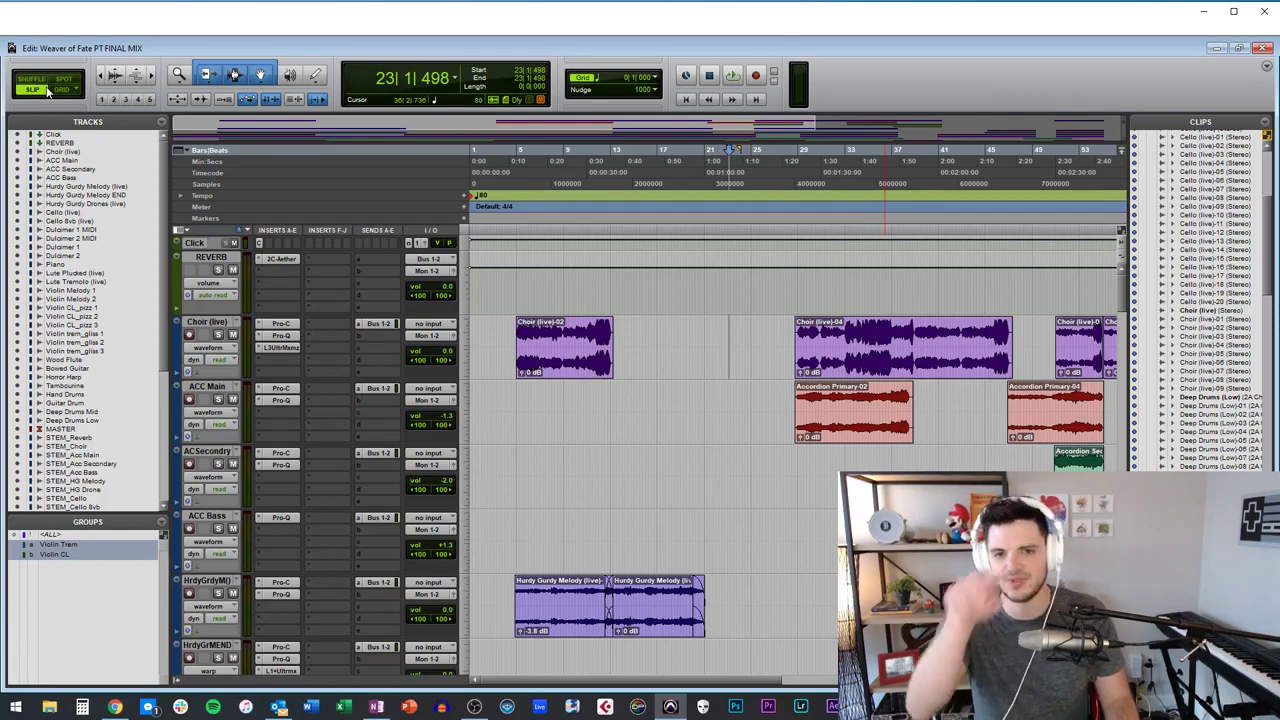
Cycle through the edit modes and finish in Shuffle mode.
key(grave)
key(grave)
key(grave)
key(grave)
key(grave)
key(grave)
key(grave)
key(grave)
key(grave)
key(grave)
key(grave)
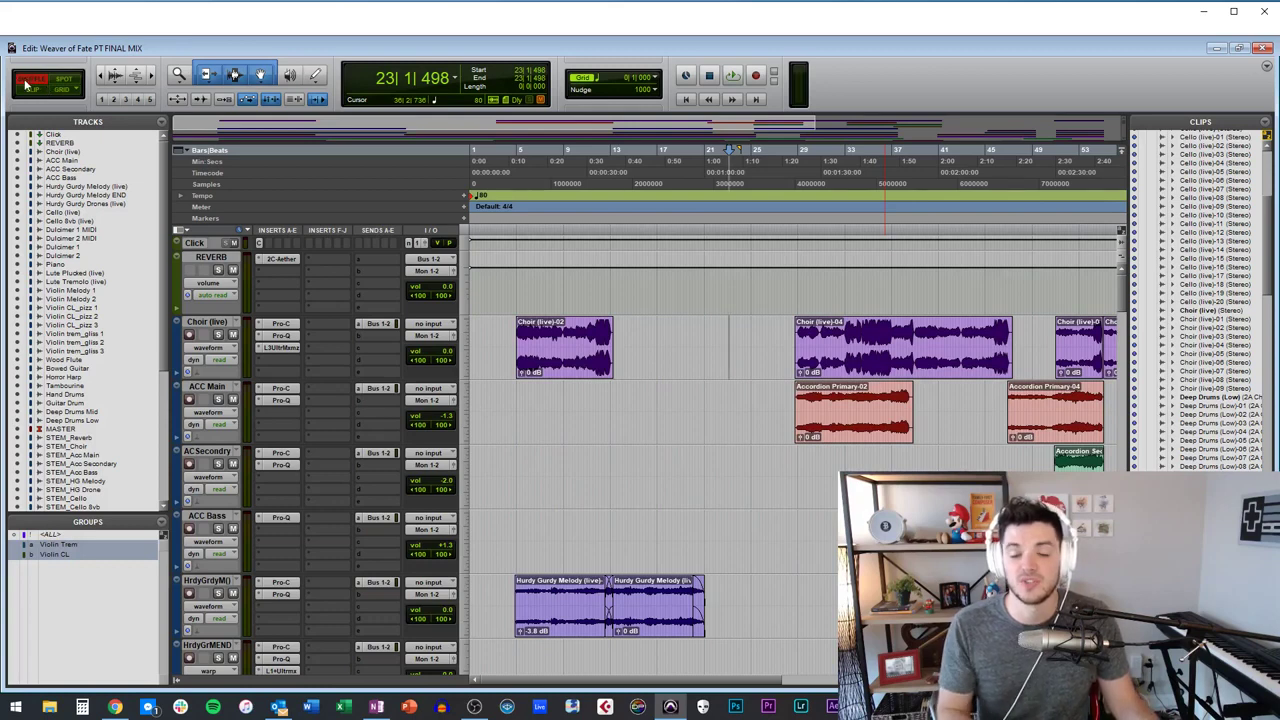
Try placing Cello (live)-08 from the Clip List on the Choir (live) track after Choir (live)-02 in Shuffle mode, and undo it.
click(1222, 199)
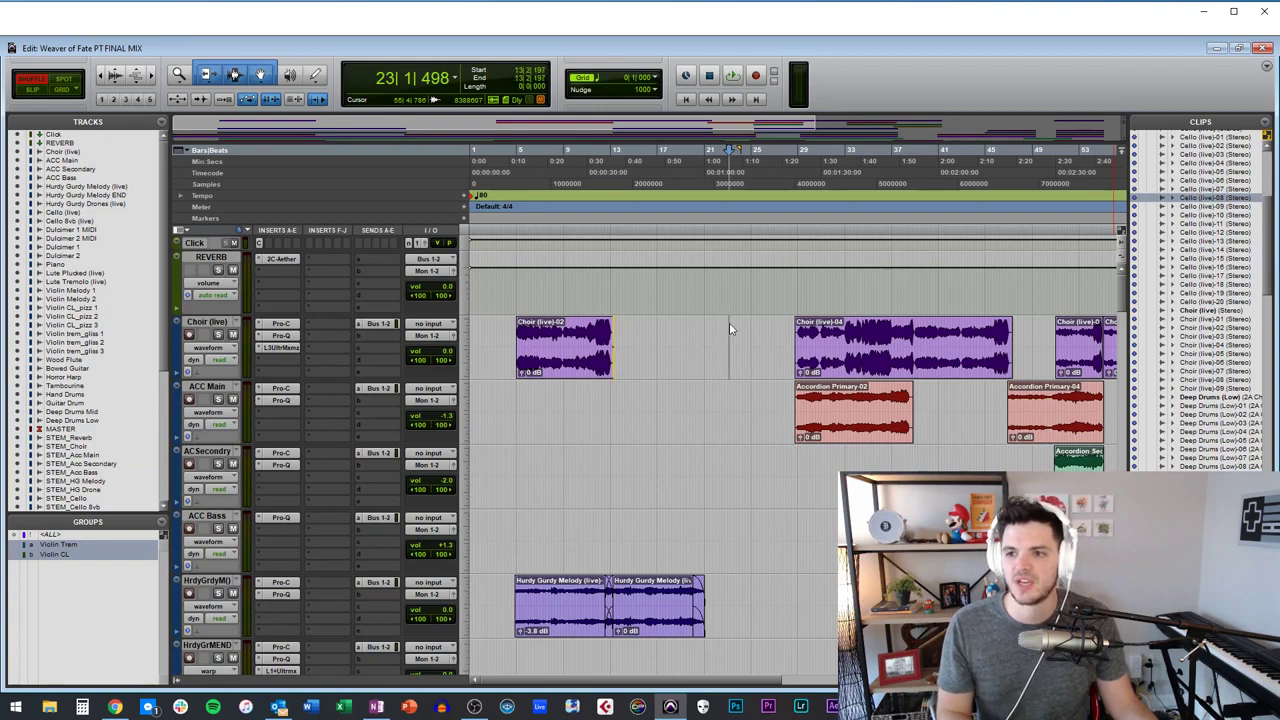
drag(735, 346, 728, 346)
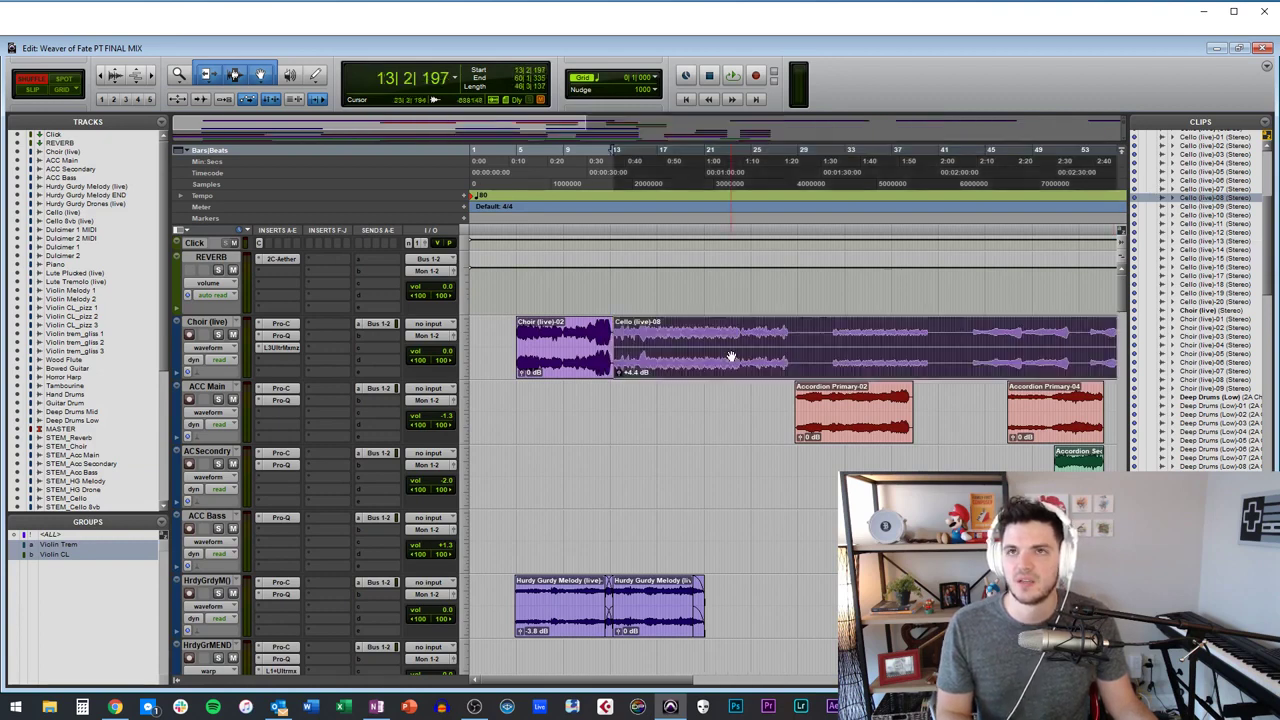
key(ctrl+z)
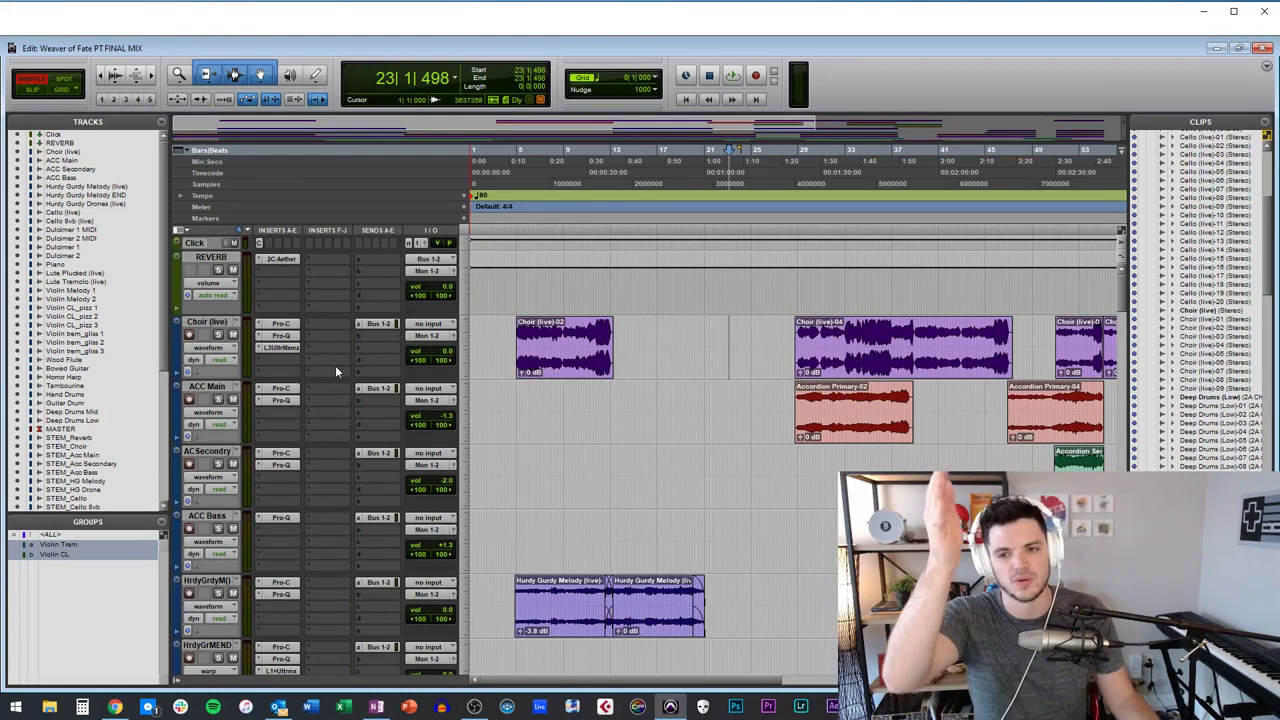
Switch to Slip mode and place the edit cursor at about bar 18 on the Choir (live) track.
scroll(335, 365, down, 2)
scroll(335, 365, up, 2)
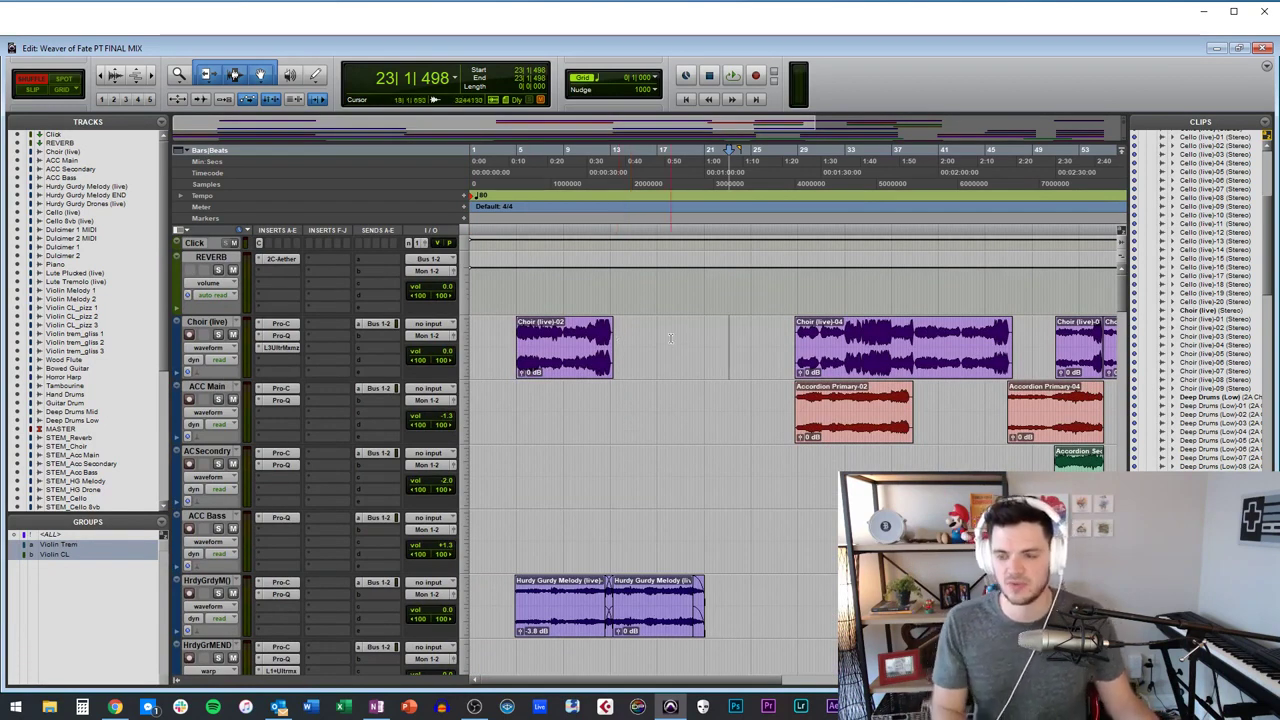
key(F2)
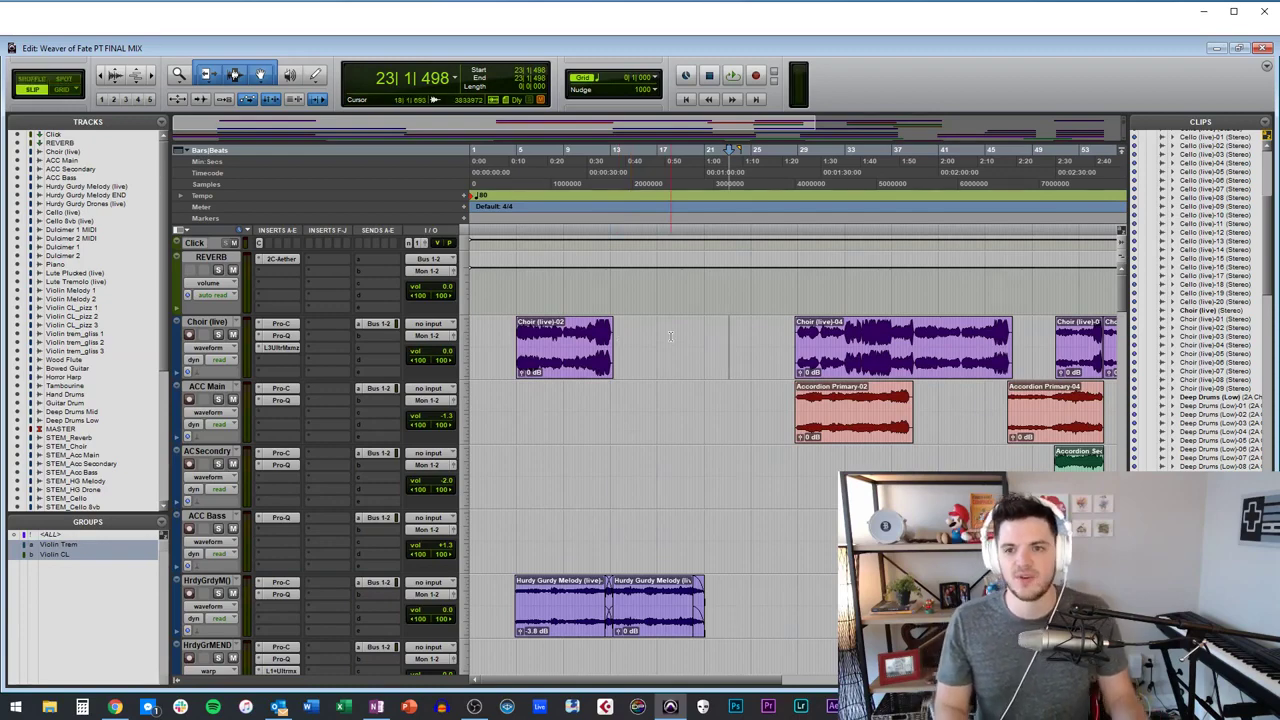
click(670, 336)
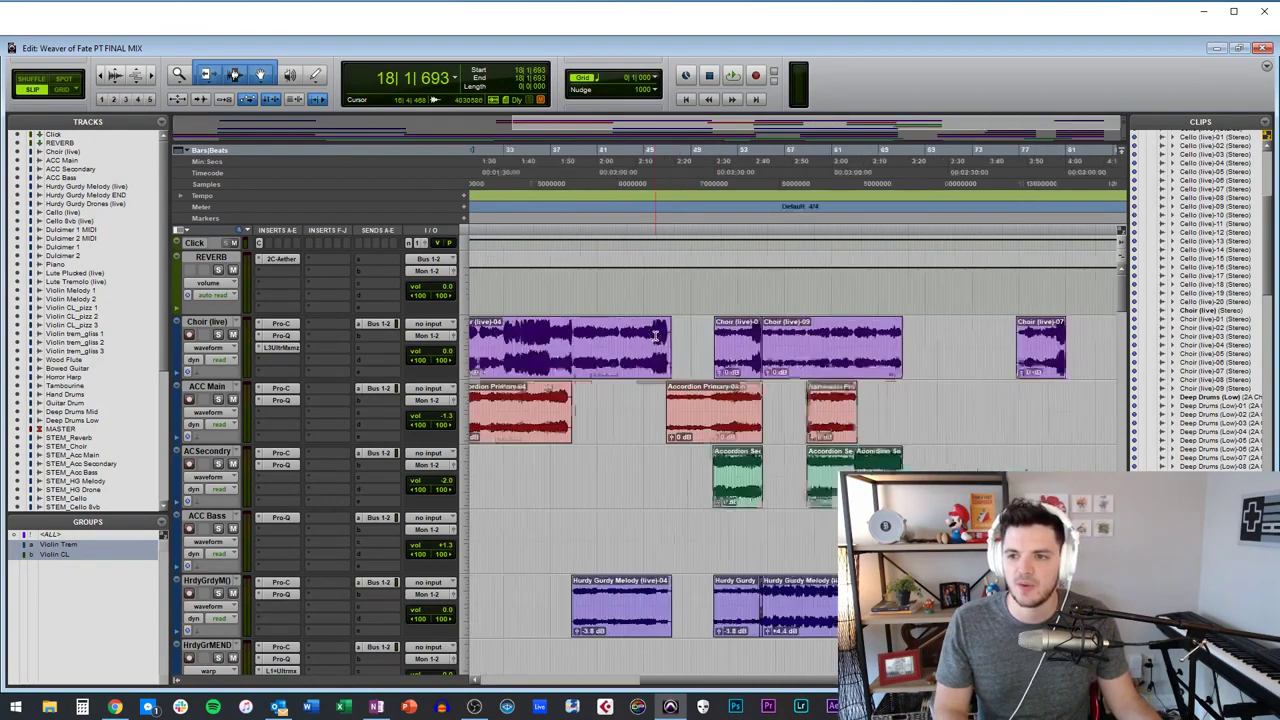
Select the STEM_Acc Bass_02 clip and look along the stem tracks to their end.
scroll(655, 336, down, 20)
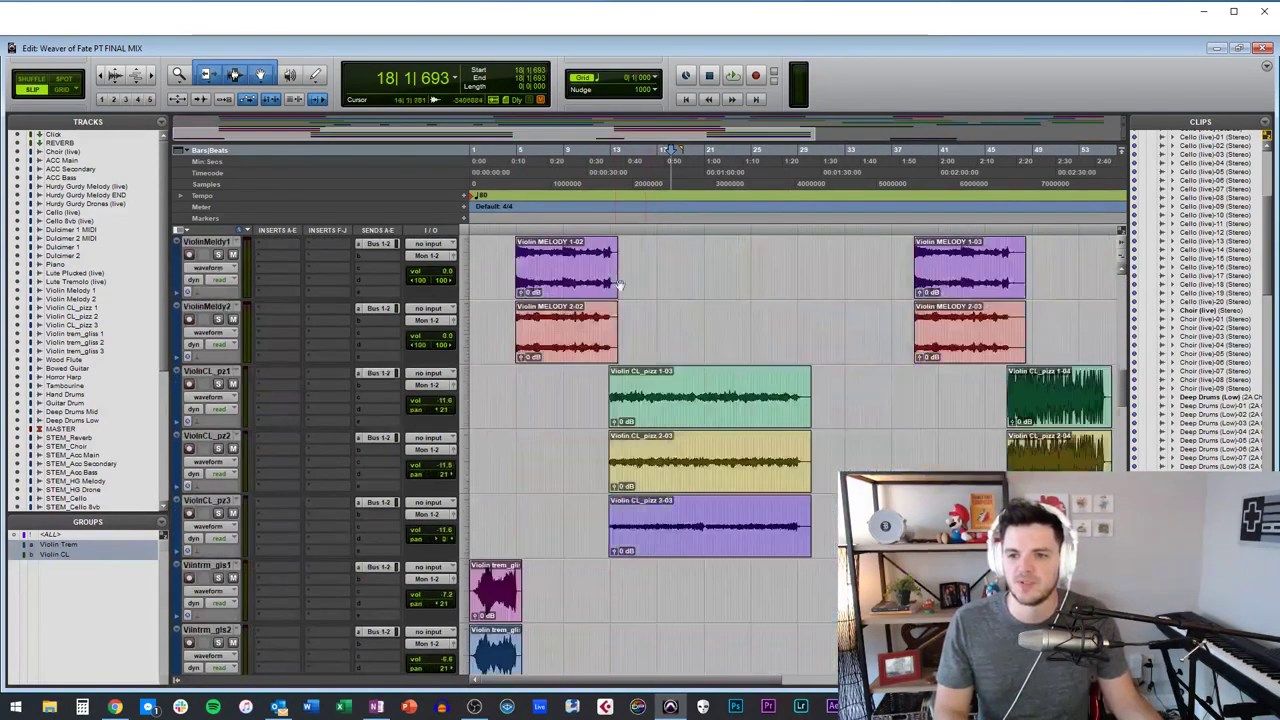
scroll(662, 545, down, 10)
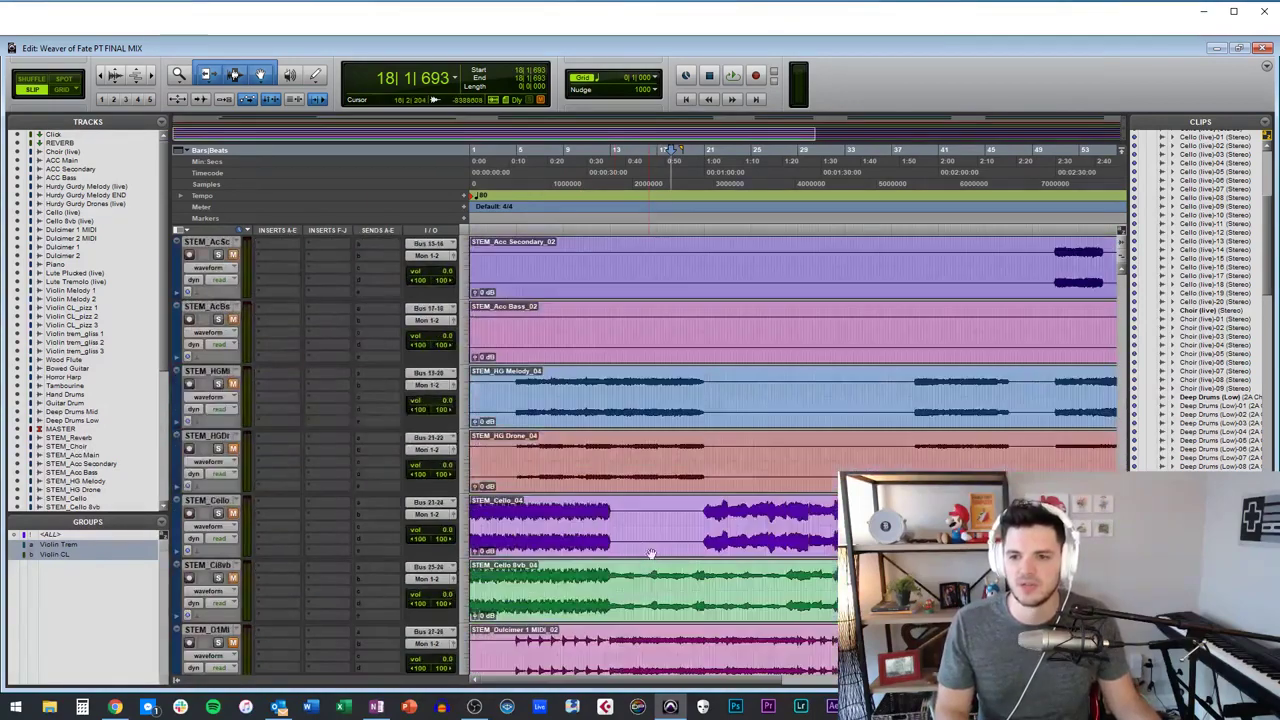
click(598, 320)
scroll(587, 343, right, 6)
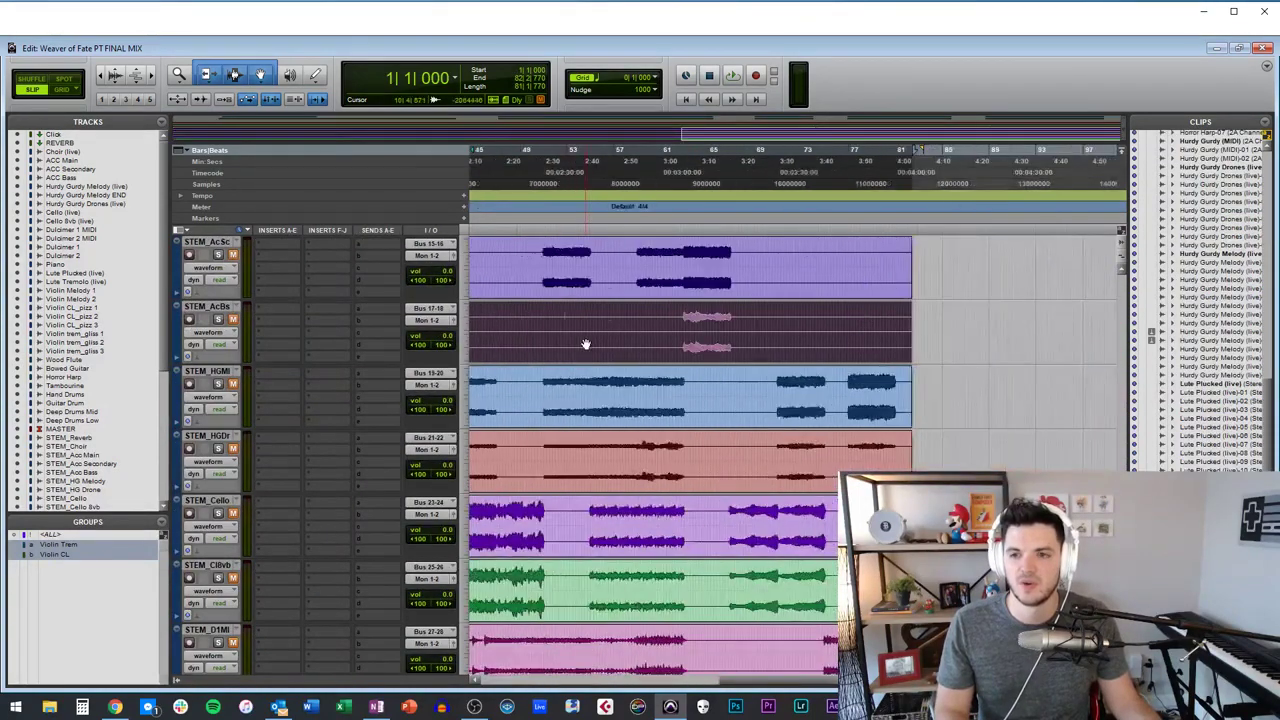
scroll(560, 303, left, 6)
scroll(658, 325, up, 20)
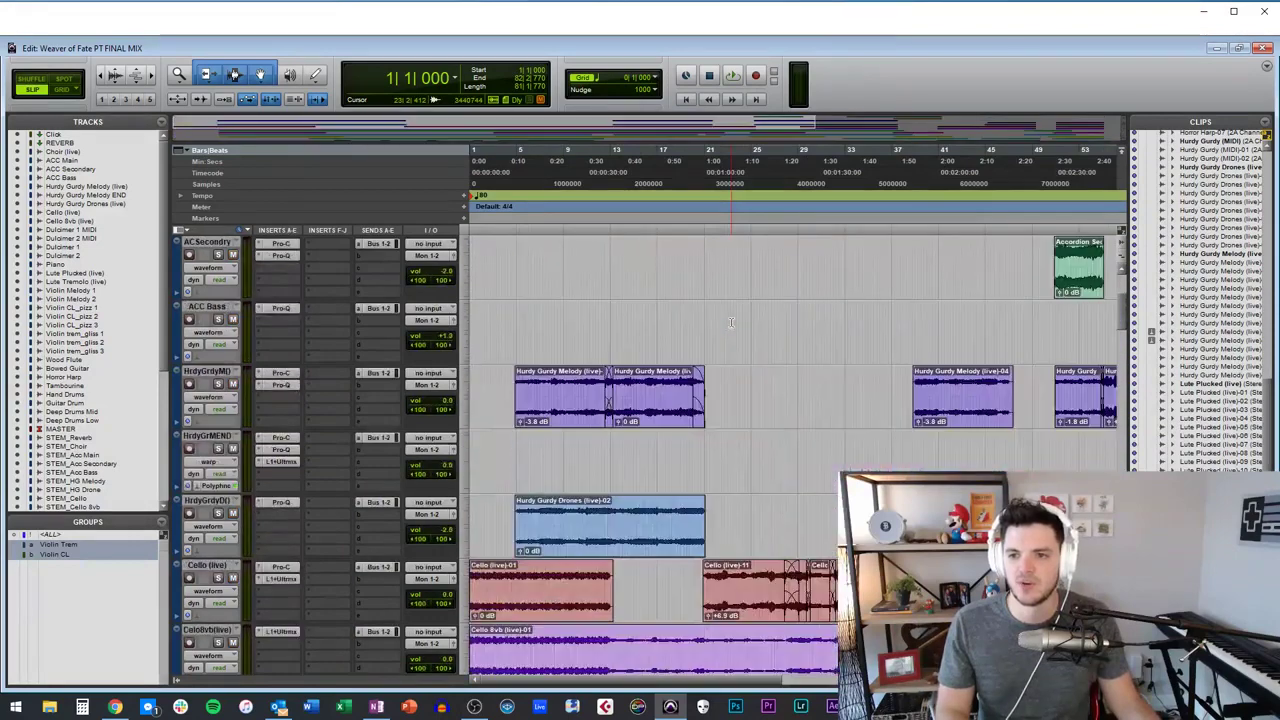
Dismiss the track height options and select a short range at the start of Choir (live)-02, about 4|3|759 to 5|3|633.
click(468, 328)
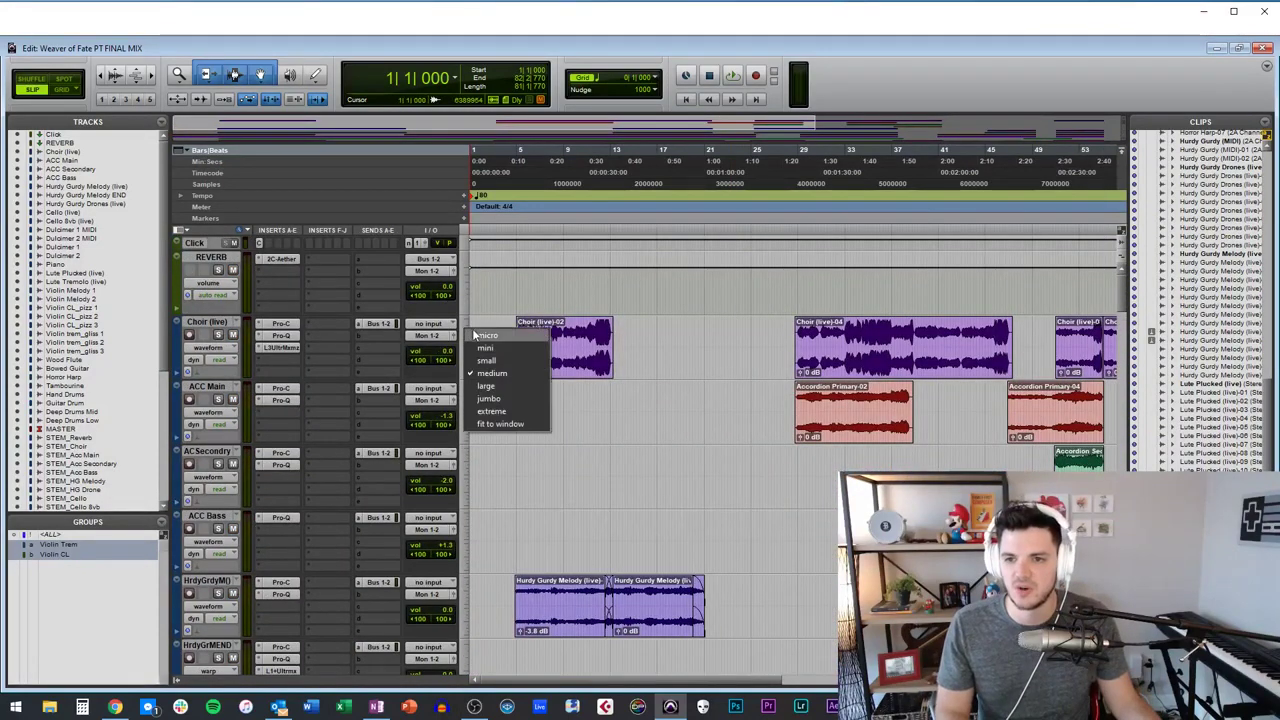
click(488, 325)
click(488, 330)
drag(483, 331, 504, 332)
drag(514, 335, 525, 336)
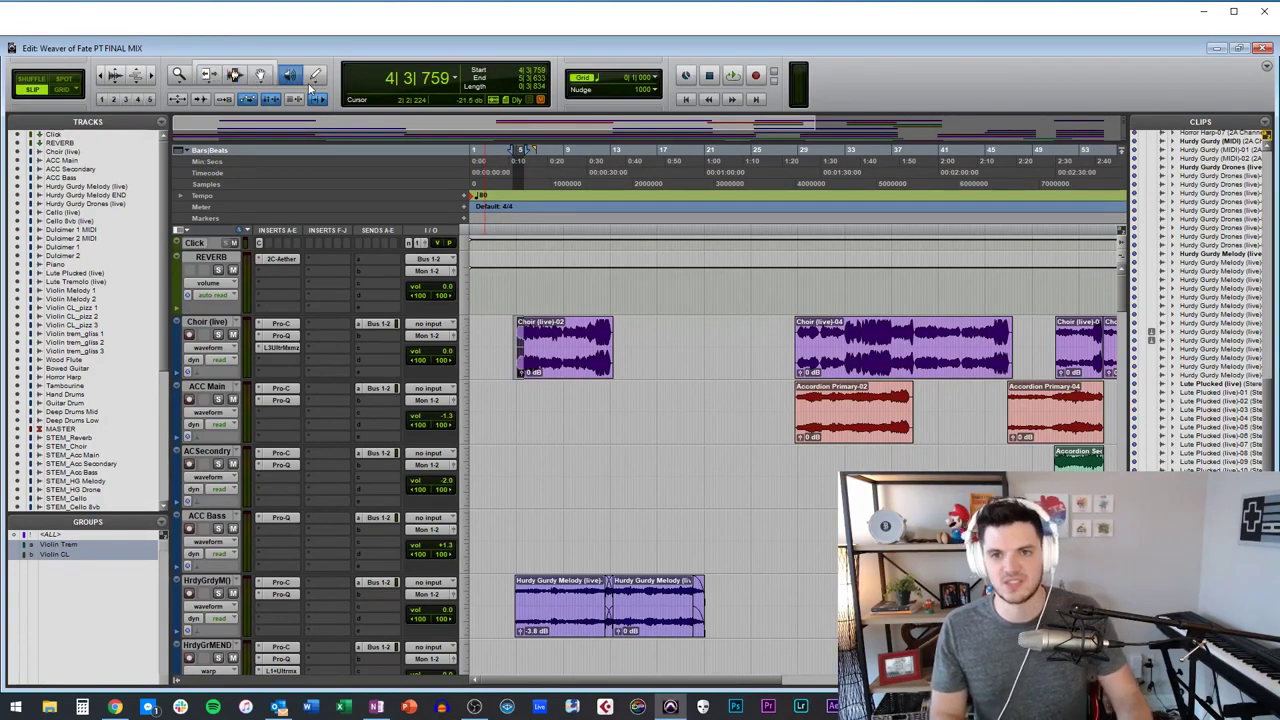
Cycle through the edit tools and finish on the Smart Tool.
key(Escape)
key(Escape)
key(Escape)
key(Escape)
key(Escape)
key(Escape)
key(Escape)
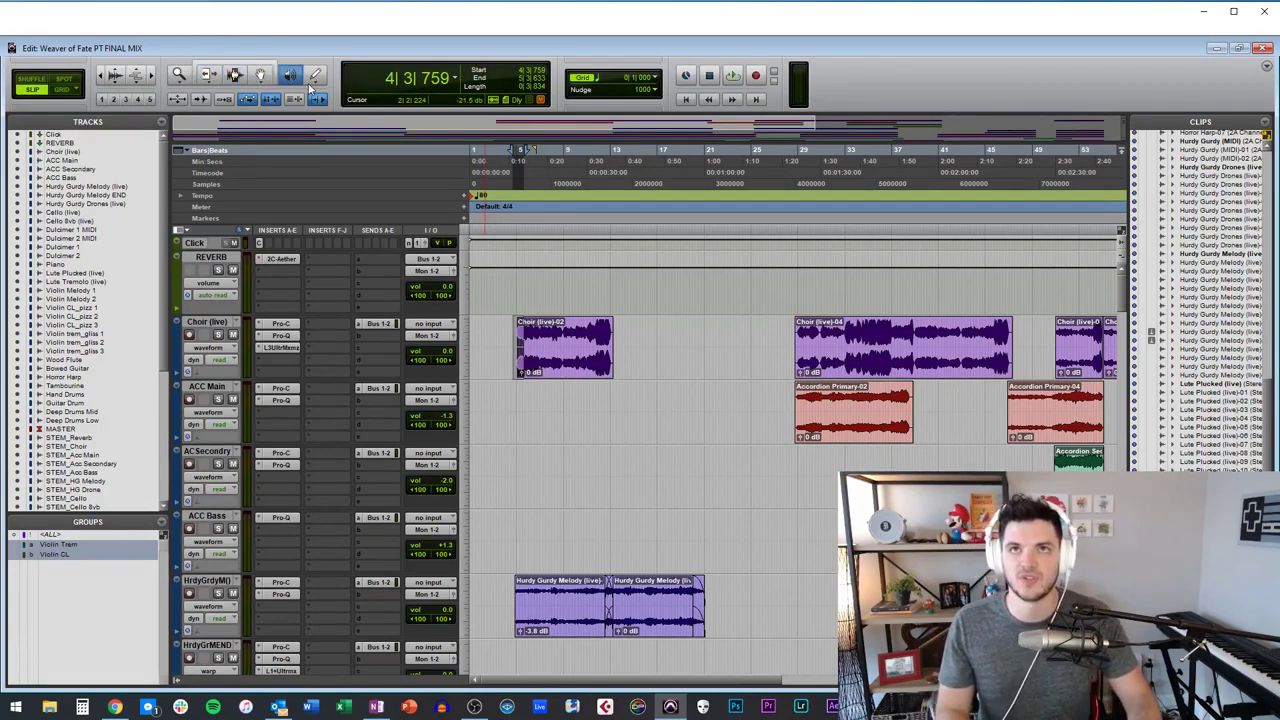
key(Escape)
key(Escape)
key(Escape)
key(Escape)
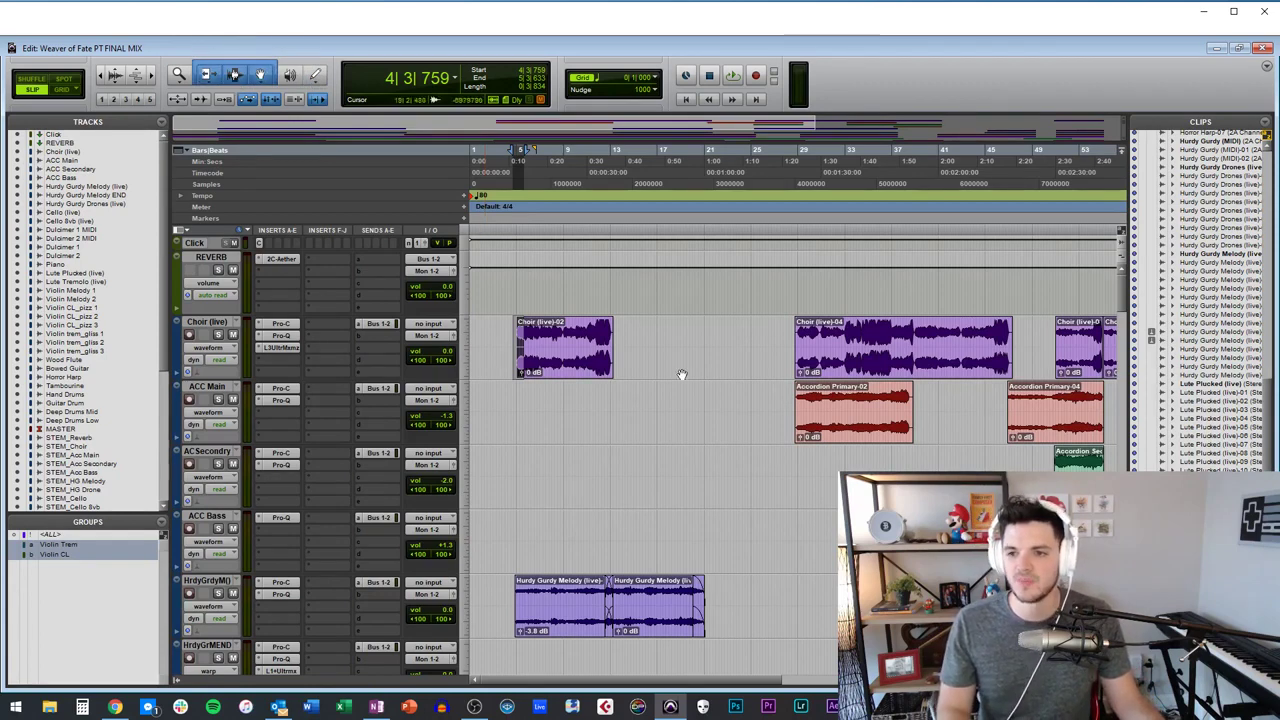
Select the Choir (live)-02 clip, then place the edit cursor near bar 1 on the Choir (live) track.
mouse_move(659, 330)
mouse_down()
mouse_move(676, 368)
mouse_move(636, 338)
mouse_move(778, 340)
mouse_move(672, 342)
mouse_up()
click(580, 362)
drag(479, 345, 512, 346)
key(Delete)
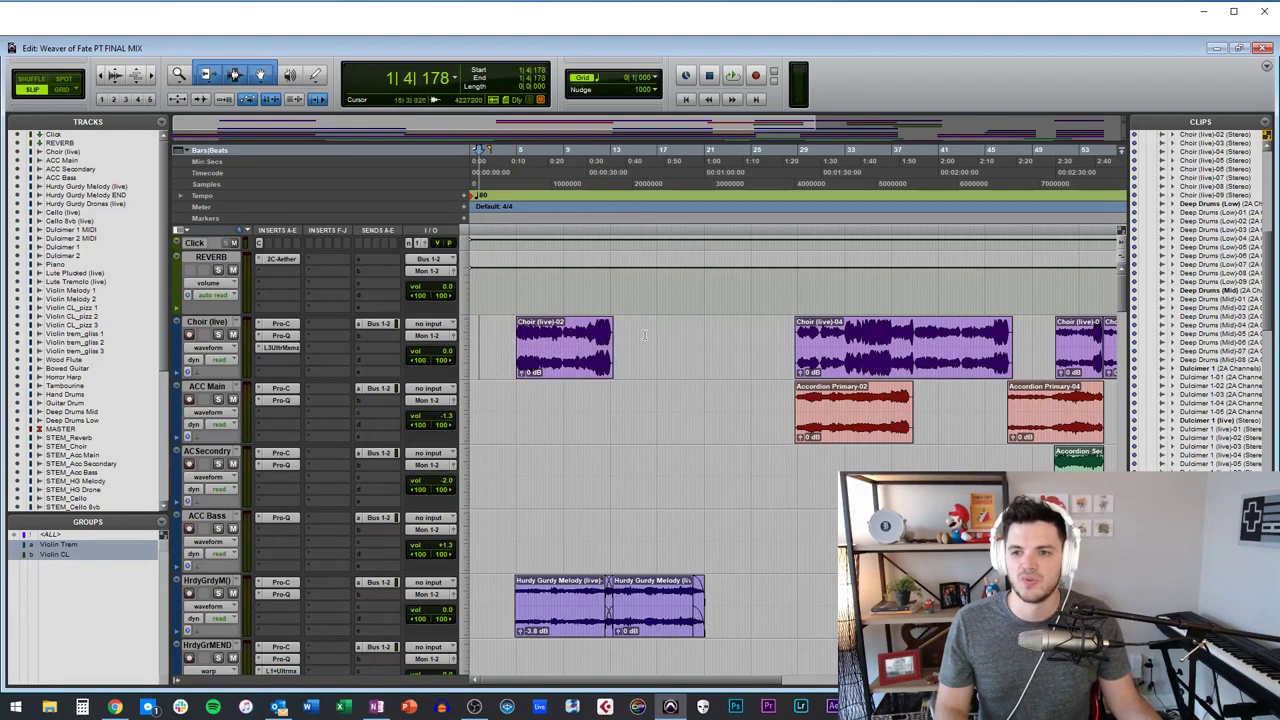
key(Delete)
Select a range across the start of Choir (live)-04, about bars 24 to 30, and a short empty range at about bars 17 to 18.
mouse_move(645, 337)
mouse_down()
mouse_move(737, 340)
mouse_move(817, 372)
mouse_up()
key(Delete)
key(ctrl+z)
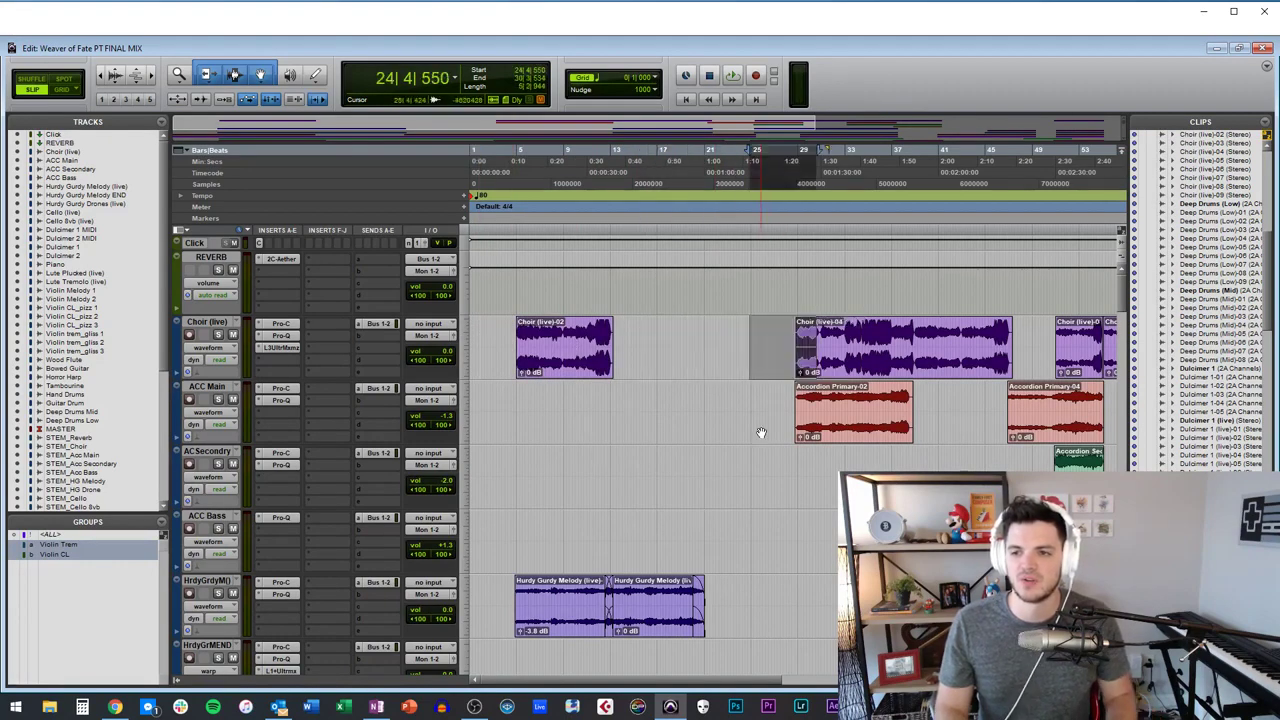
drag(671, 342, 677, 342)
Look through the session's tracks and clips from the Choir (live) track down to the stem tracks.
scroll(690, 342, right, 5)
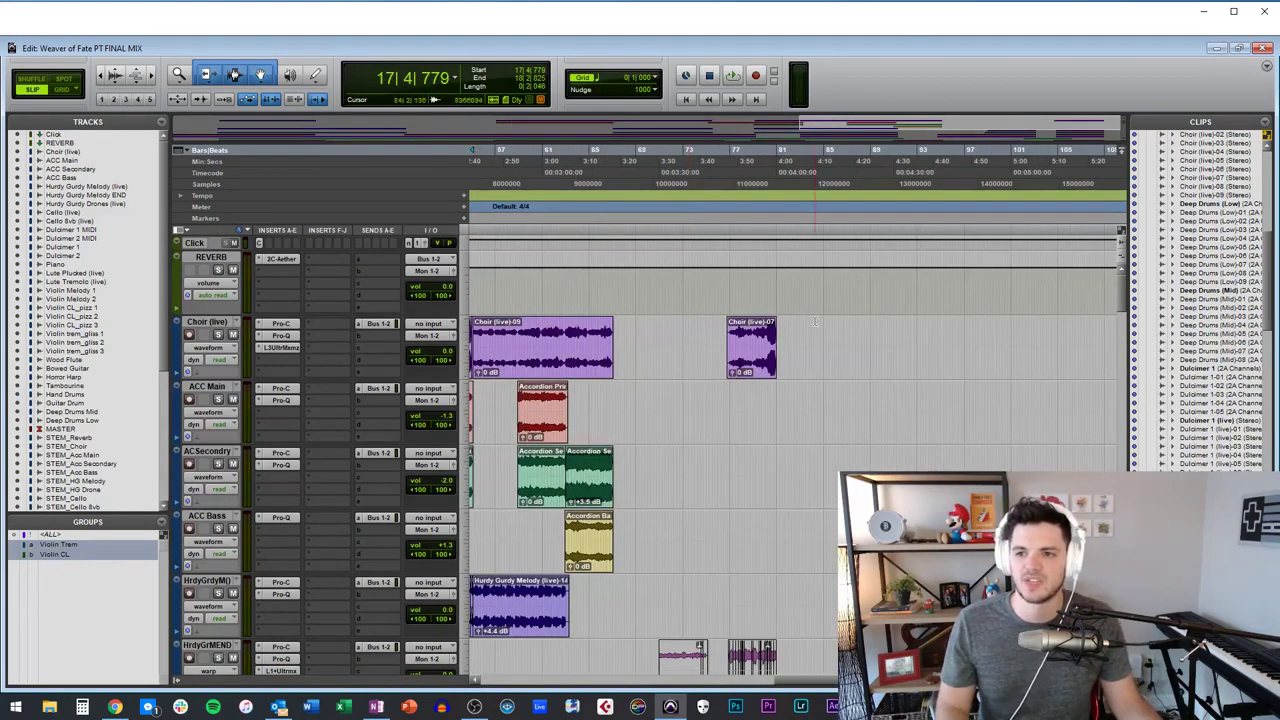
scroll(815, 321, down, 10)
scroll(790, 325, left, 10)
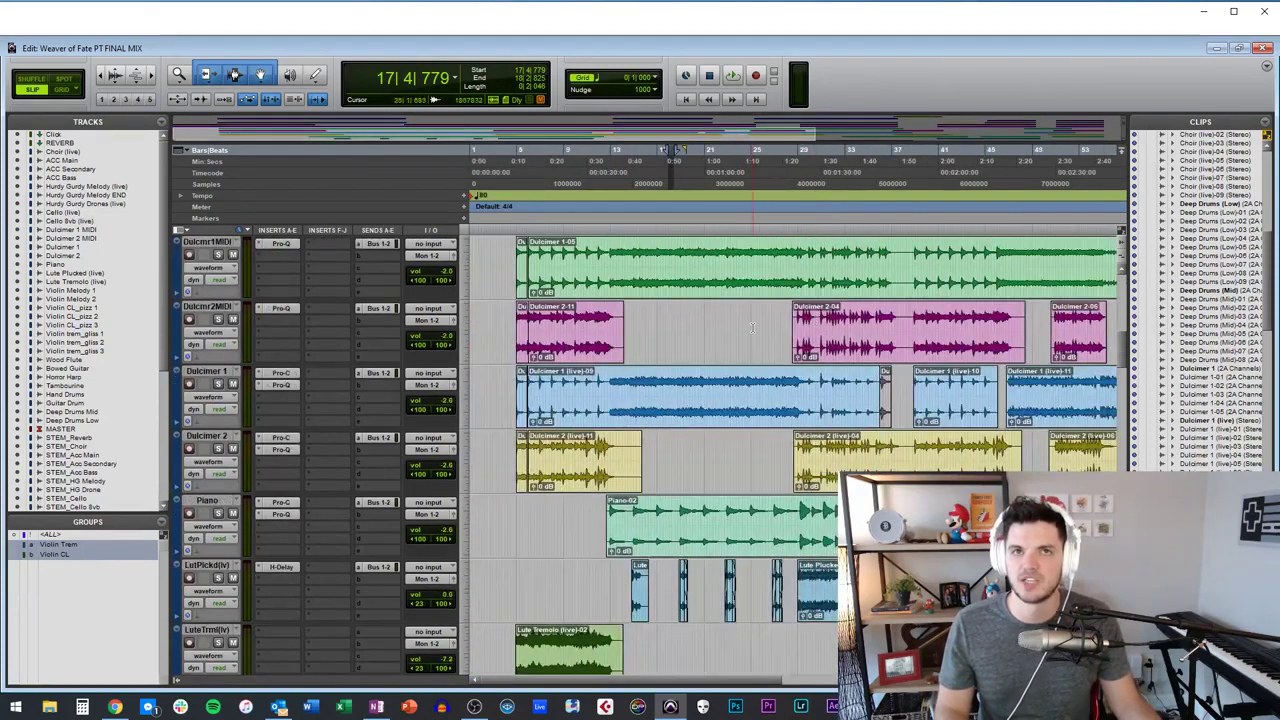
scroll(705, 315, right, 4)
scroll(705, 315, down, 3)
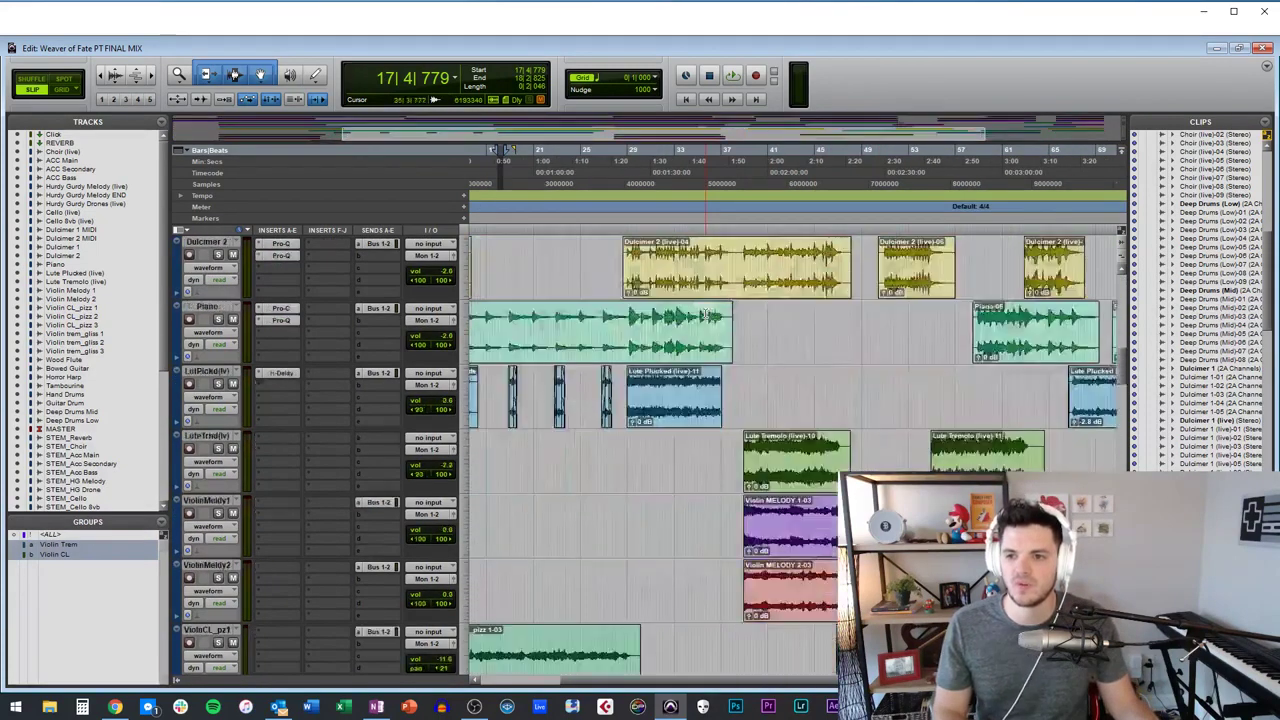
scroll(705, 315, down, 8)
scroll(700, 400, down, 5)
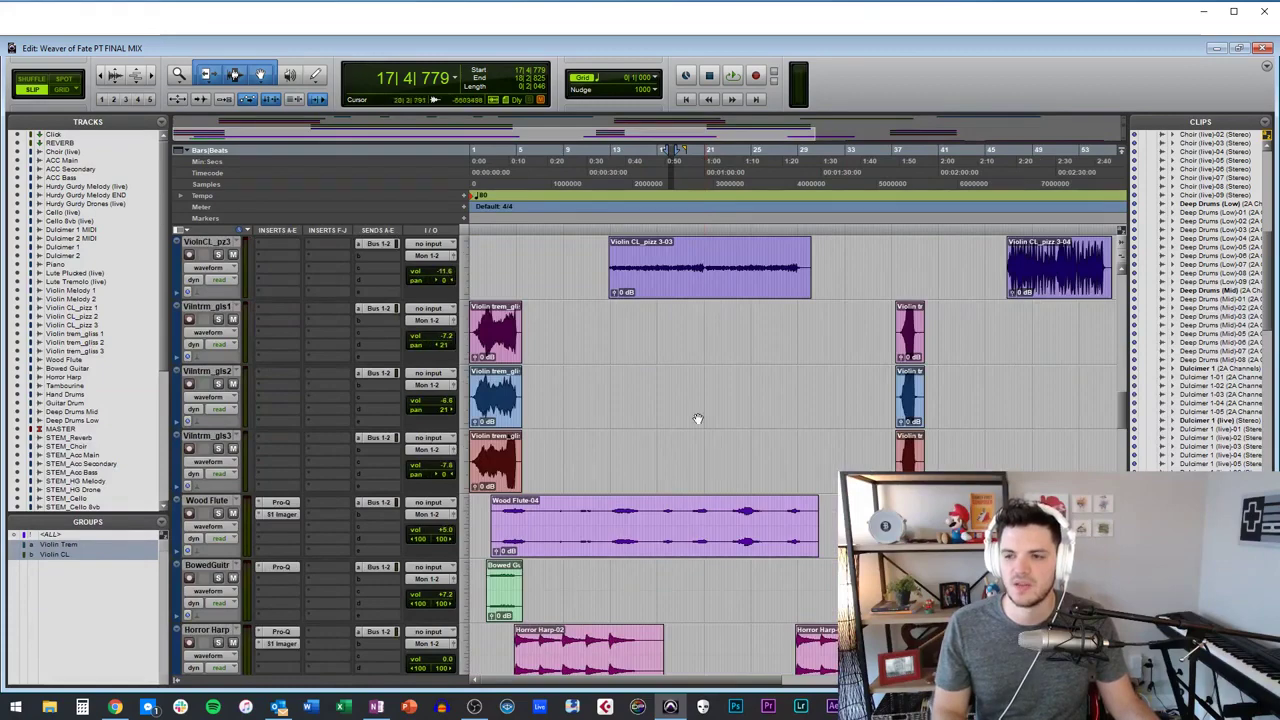
scroll(697, 418, left, 4)
scroll(697, 418, up, 20)
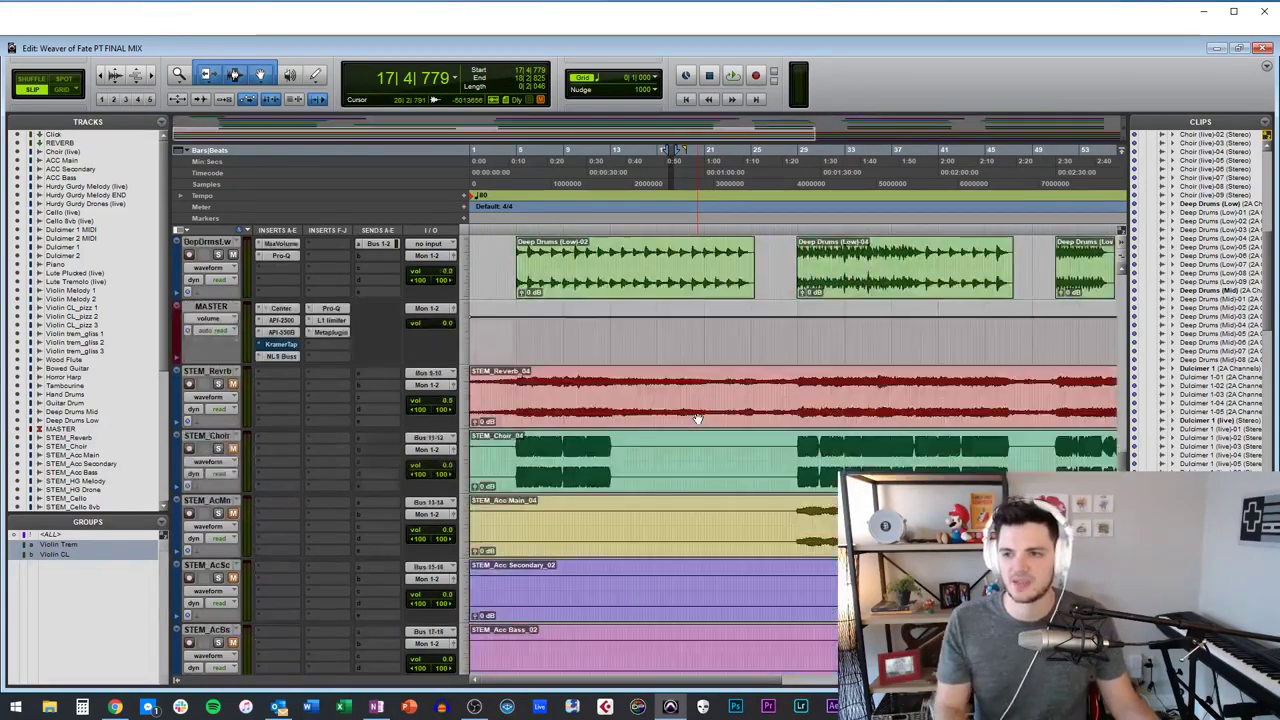
scroll(697, 418, up, 2)
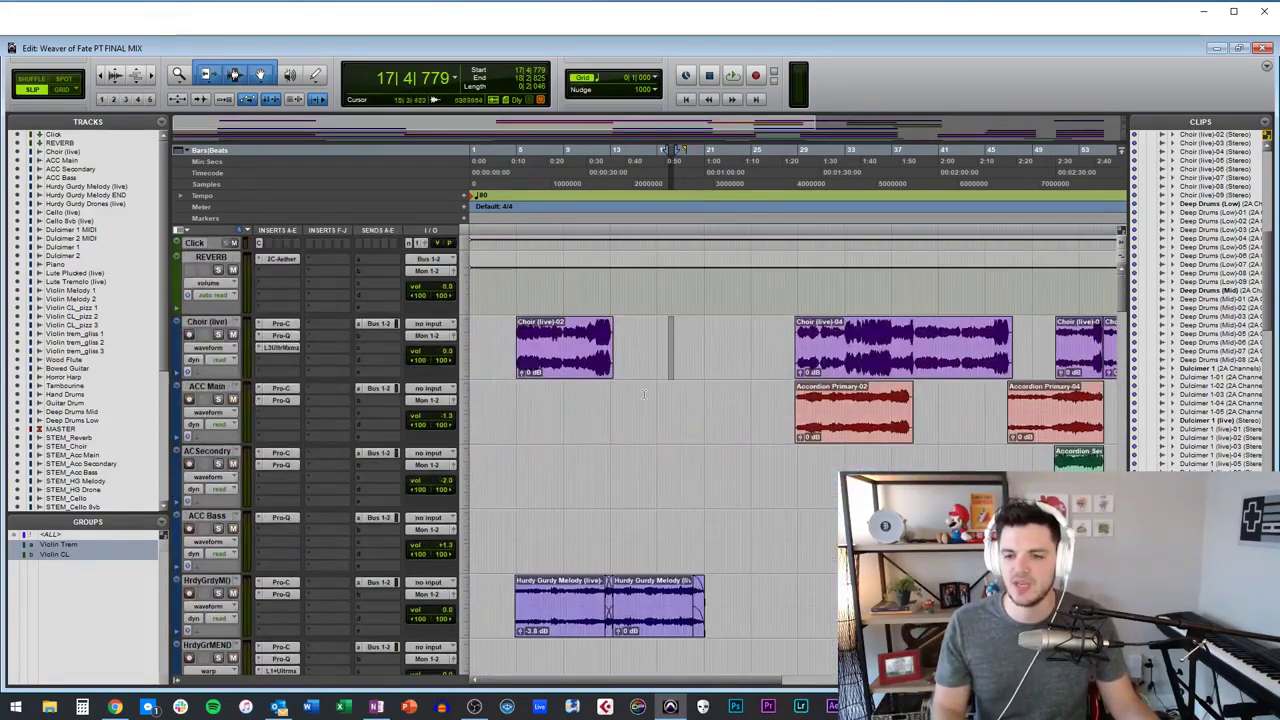
Select the Accordion Primary-02 clip and try a clip gain change on it, undoing the change.
click(812, 425)
scroll(806, 425, up, 3)
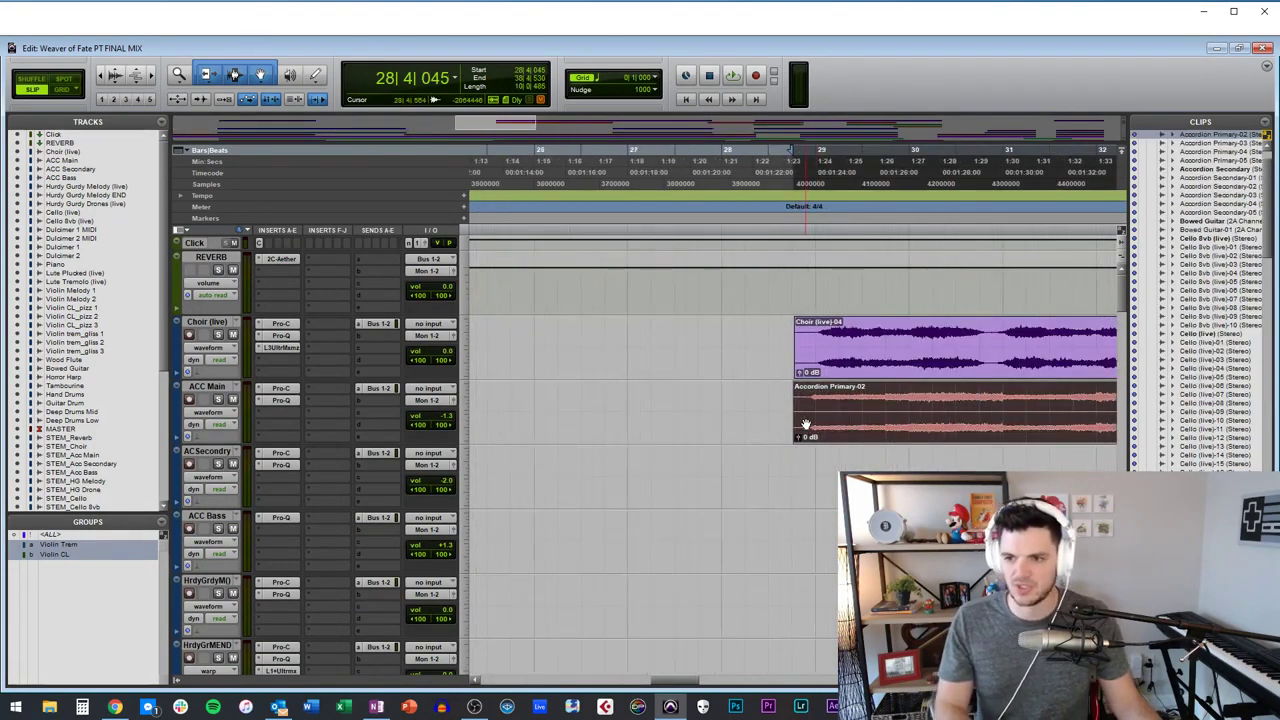
scroll(806, 425, right, 3)
scroll(806, 425, down, 2)
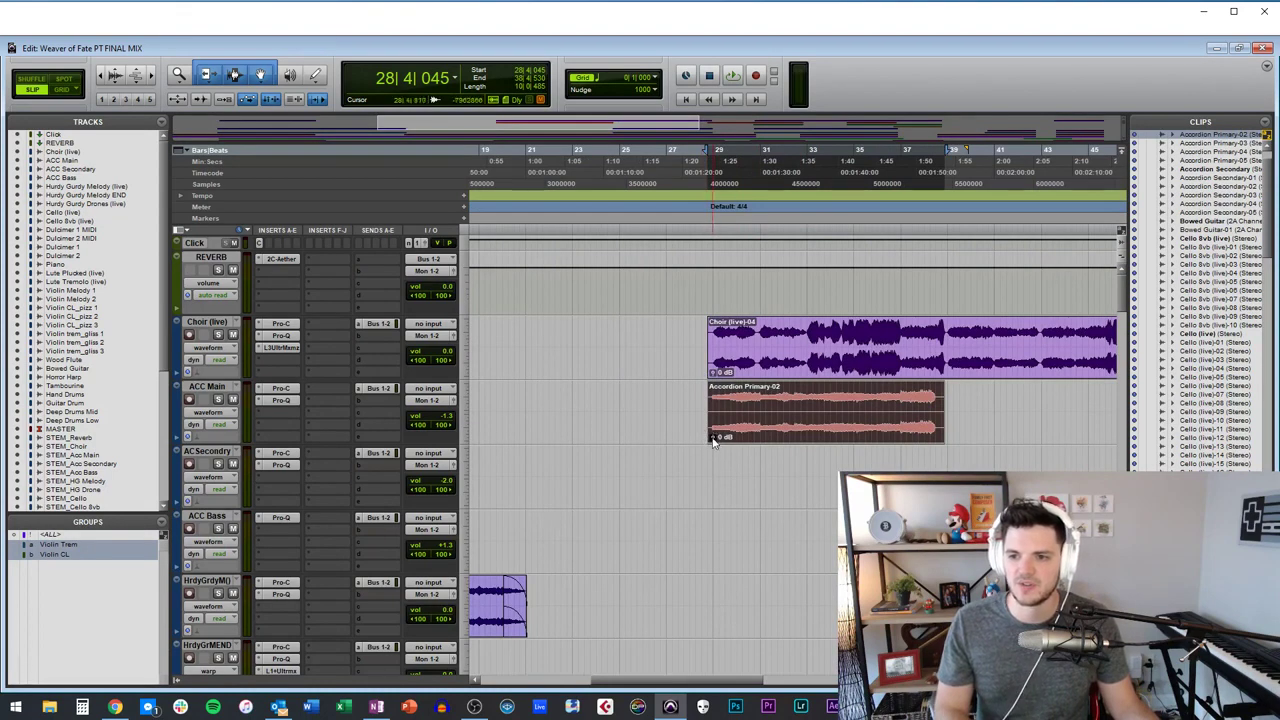
mouse_move(713, 443)
mouse_down()
mouse_move(711, 454)
mouse_move(712, 430)
mouse_up()
key(ctrl+z)
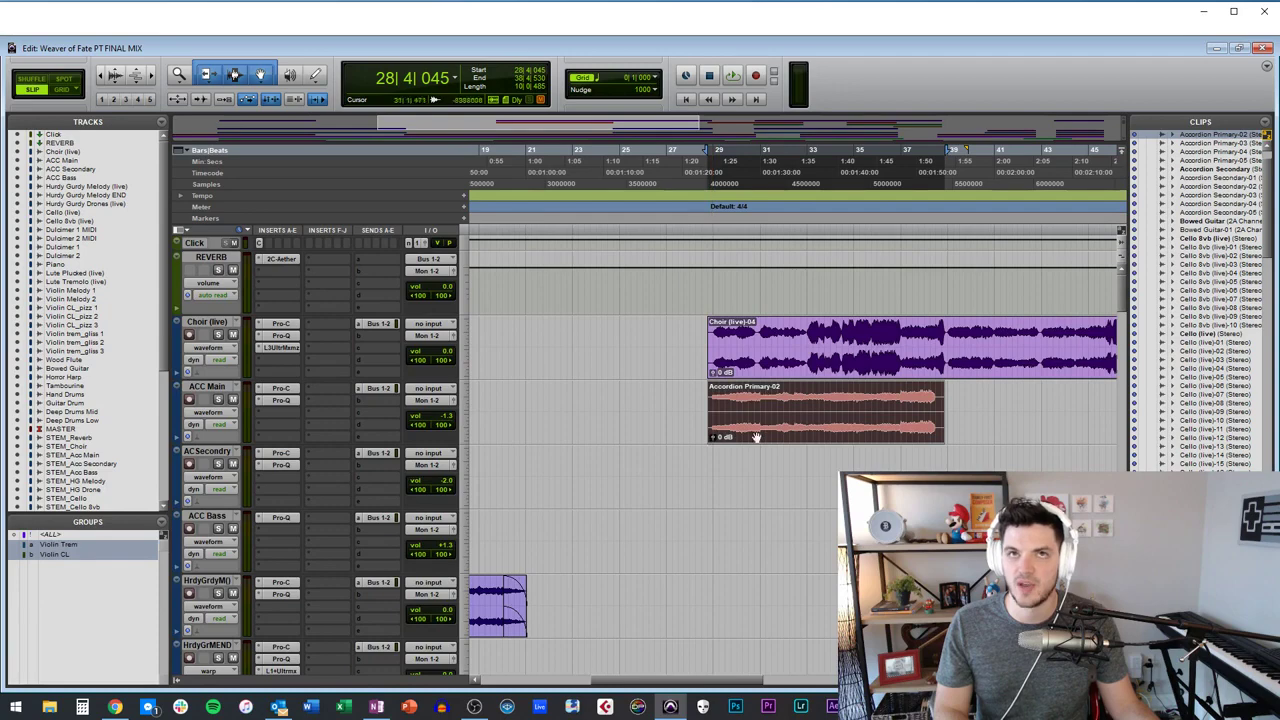
Place the edit cursor between the first two ACC Main clips, at about bar 44, and zoom the timeline out horizontally.
scroll(684, 406, right, 3)
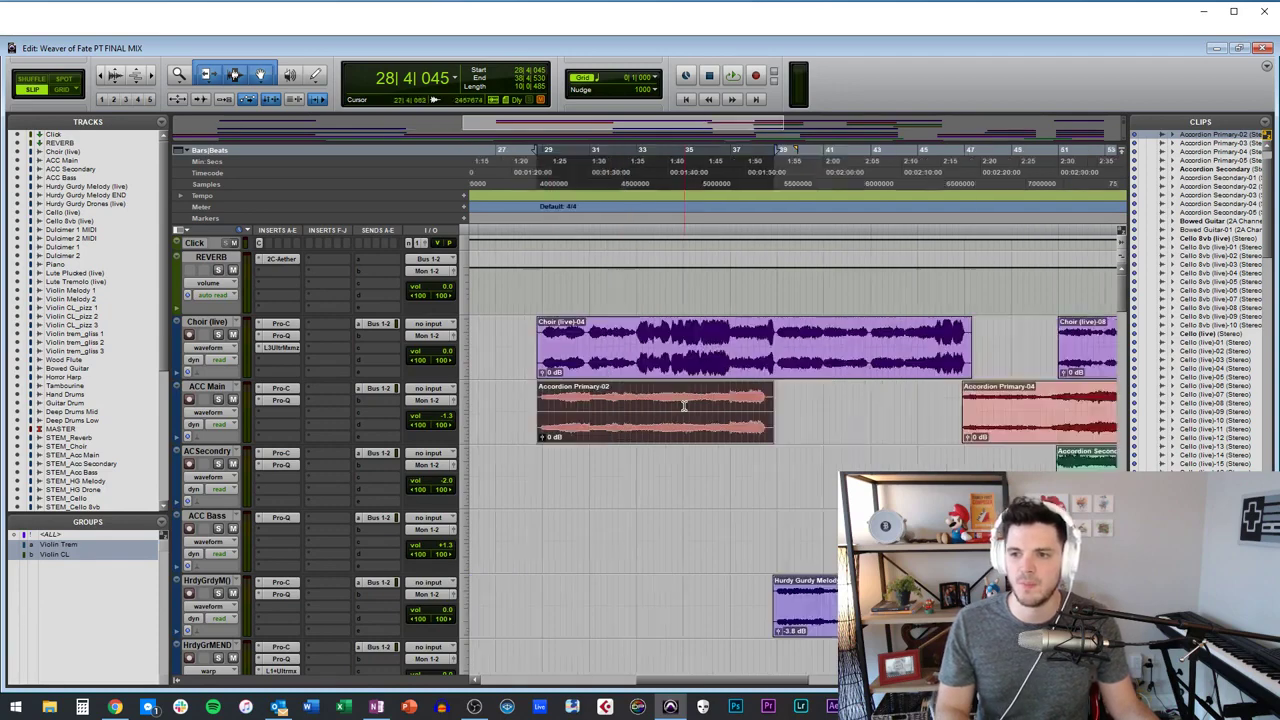
click(574, 406)
key(r)
key(r)
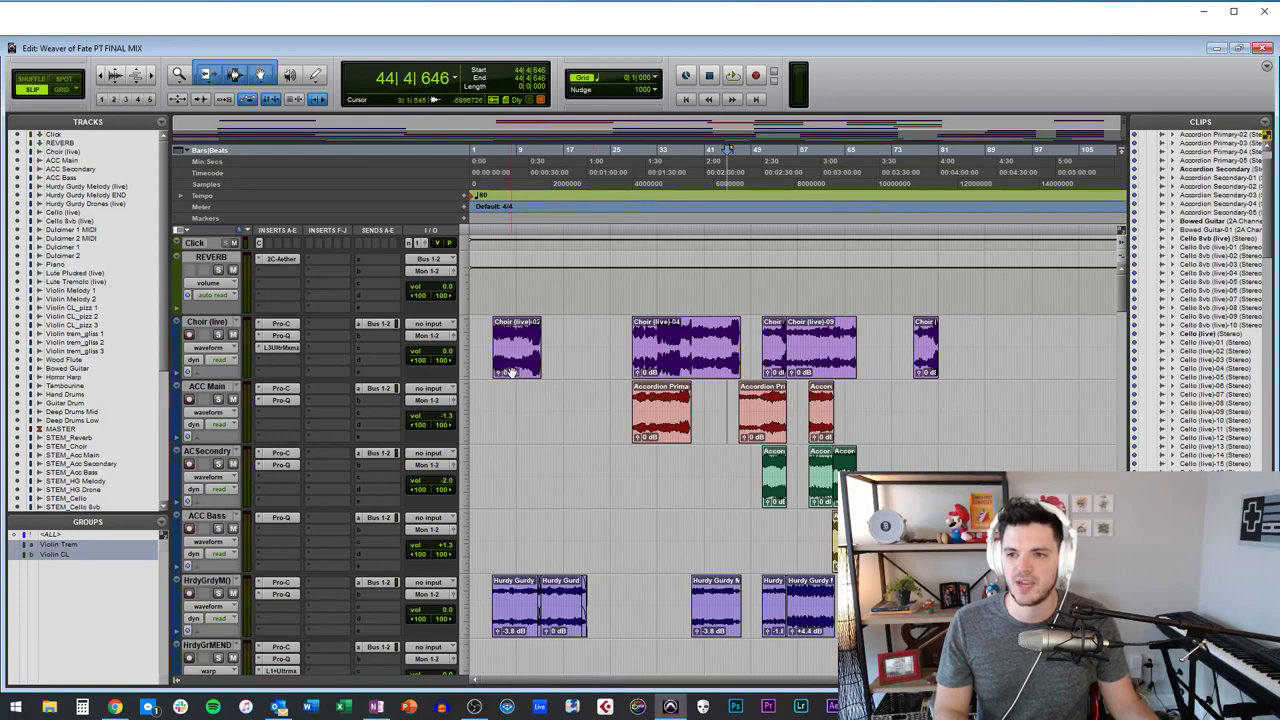
scroll(511, 372, down, 1)
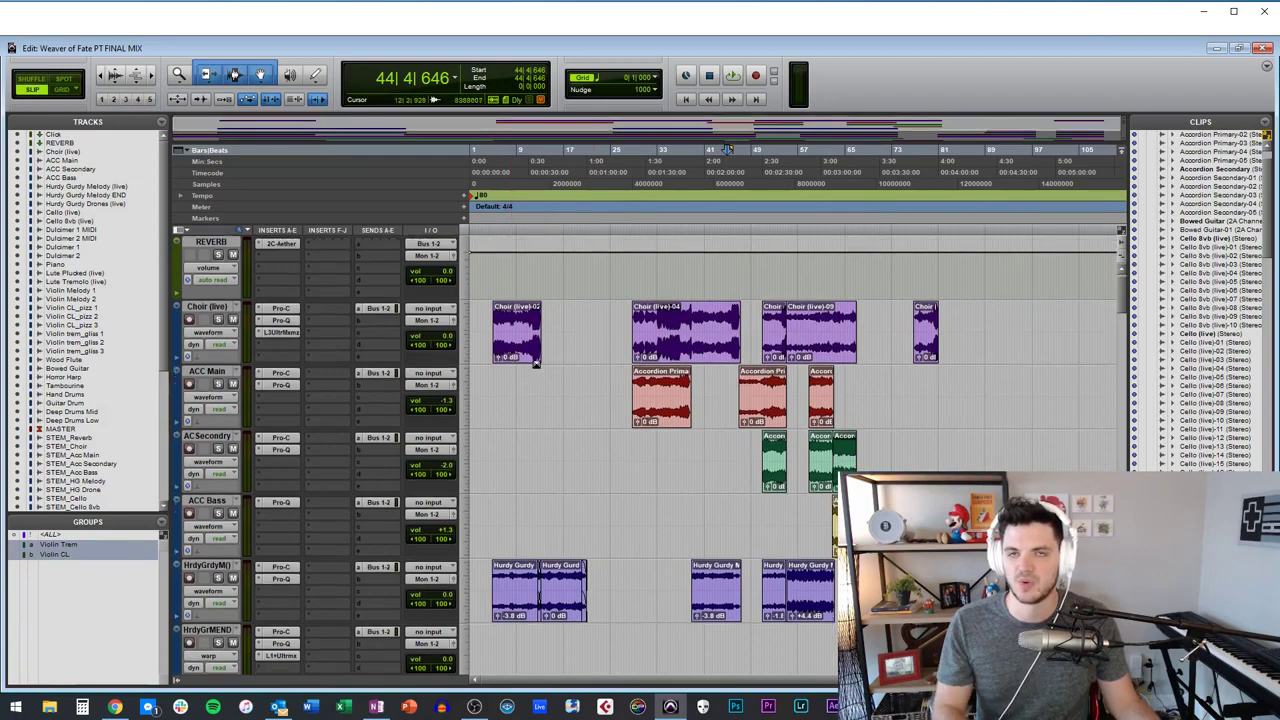
Zoom the timeline in around about bar 19 of the Choir (live) track and return the cursor to the session start.
click(578, 330)
key(t)
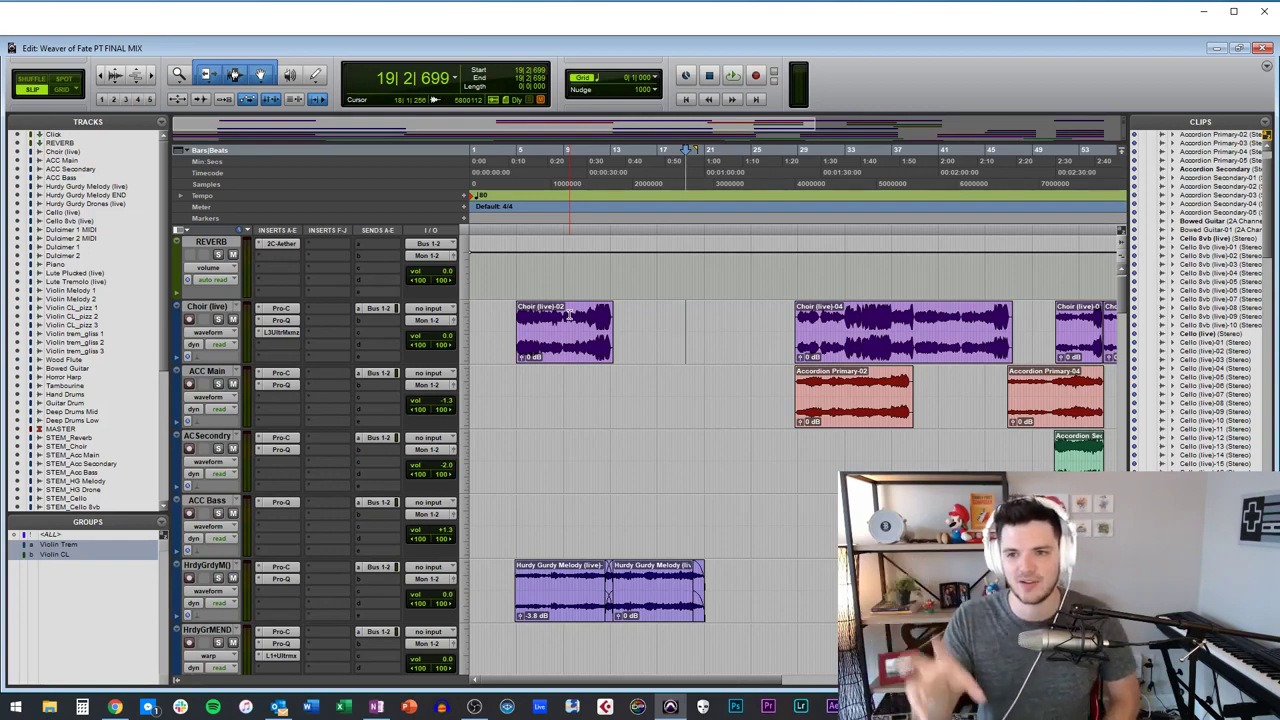
key(Return)
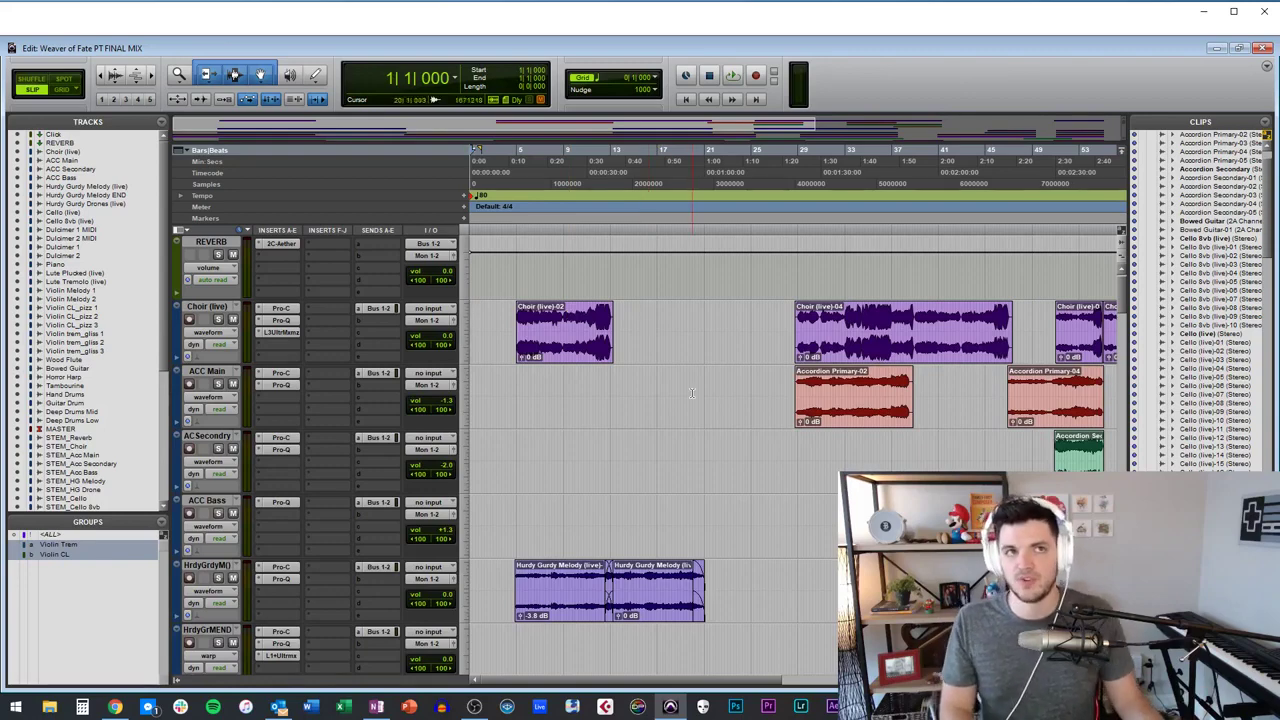
Select ranges on the ACC Main, ACC Secondary and ACC Bass tracks, the ACC Bass one starting at about bar 21.
scroll(605, 430, down, 5)
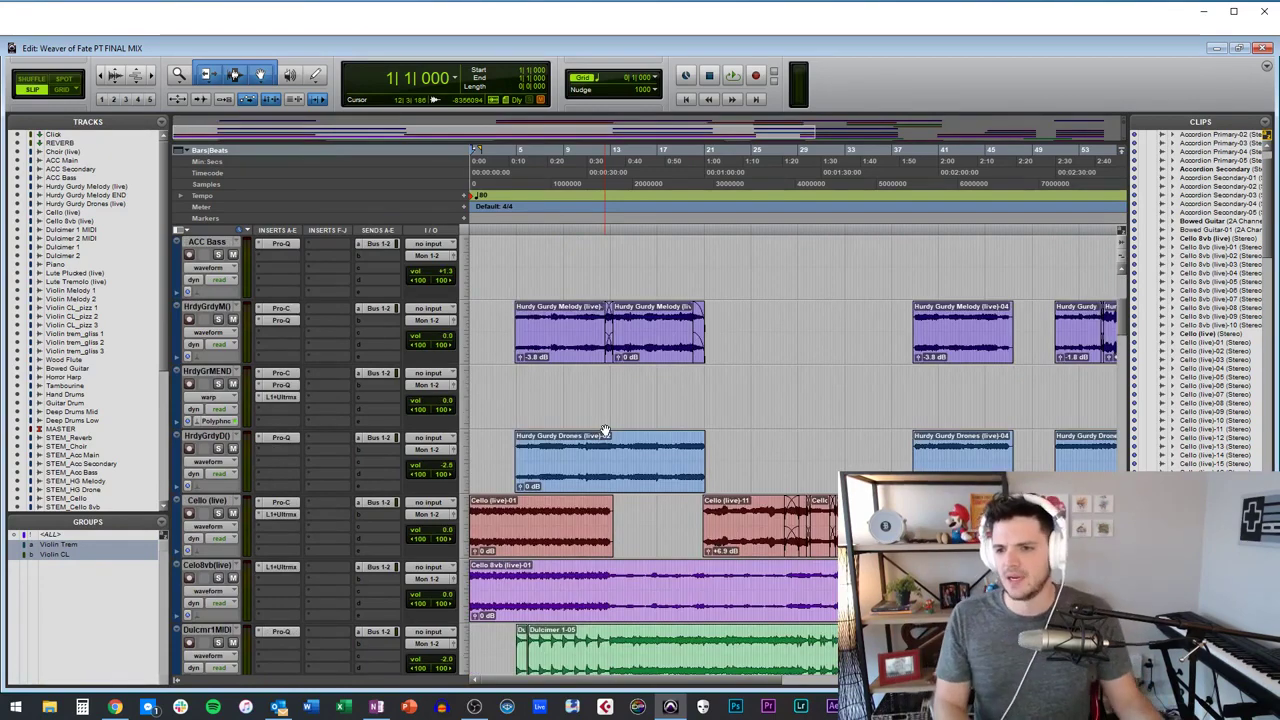
scroll(583, 348, up, 5)
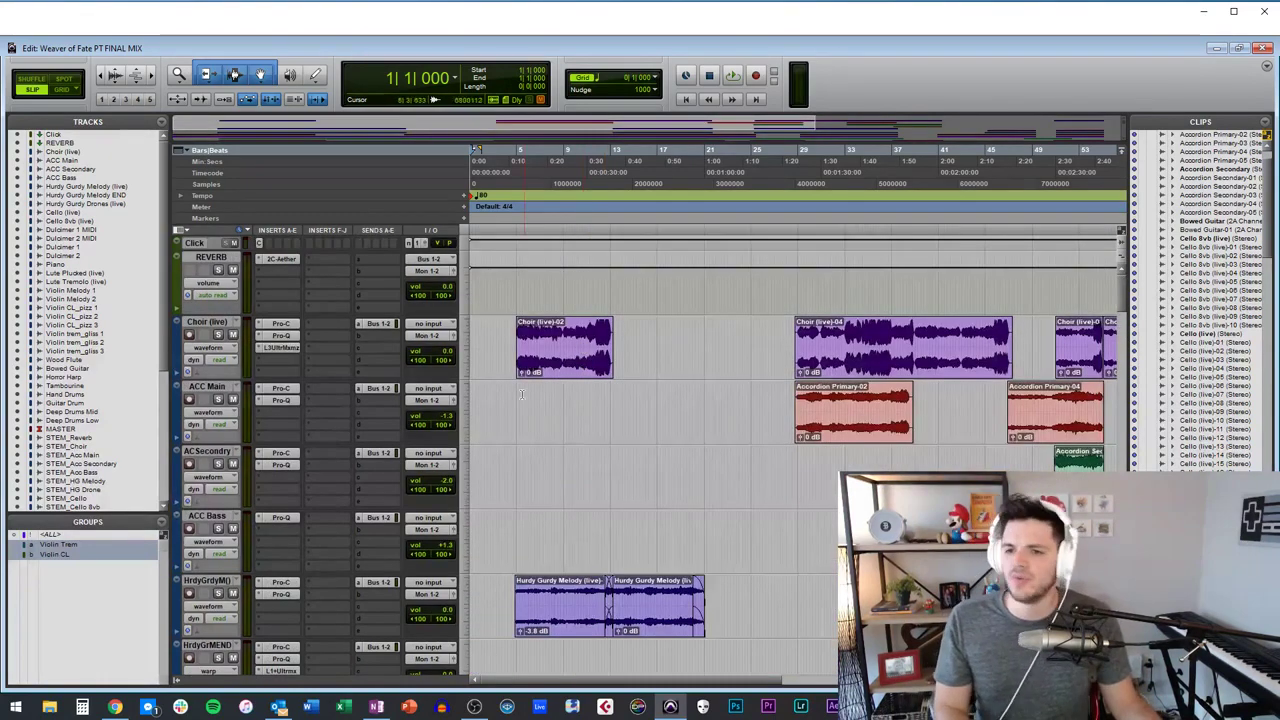
drag(518, 396, 764, 410)
drag(720, 474, 973, 478)
drag(712, 538, 818, 535)
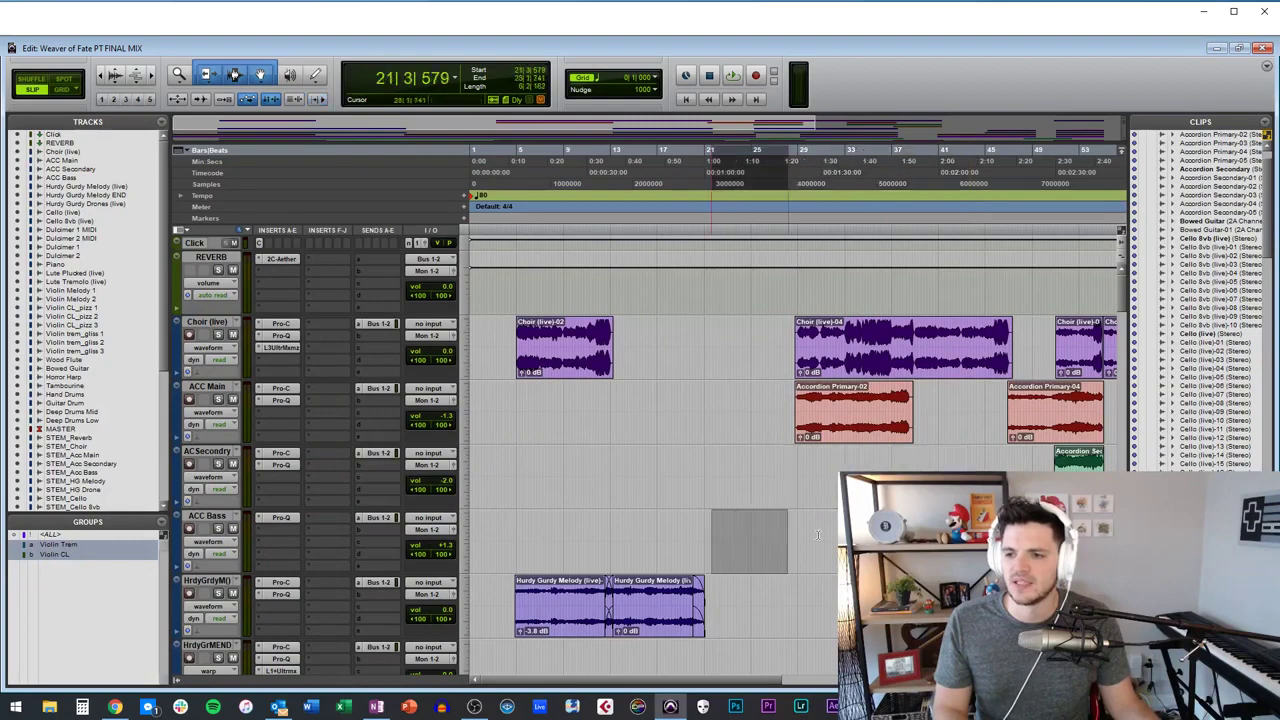
click(646, 445)
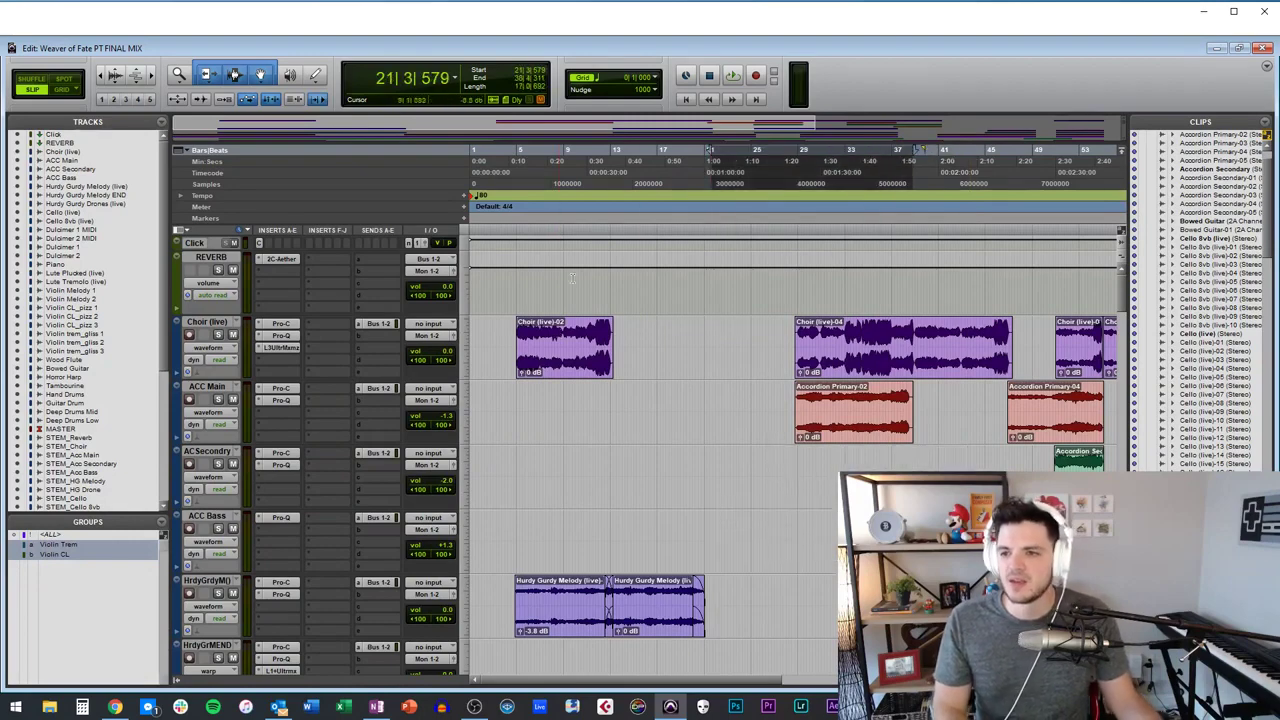
Return the edit cursor to the session start and switch to the Mix window.
scroll(614, 372, down, 6)
scroll(614, 372, up, 6)
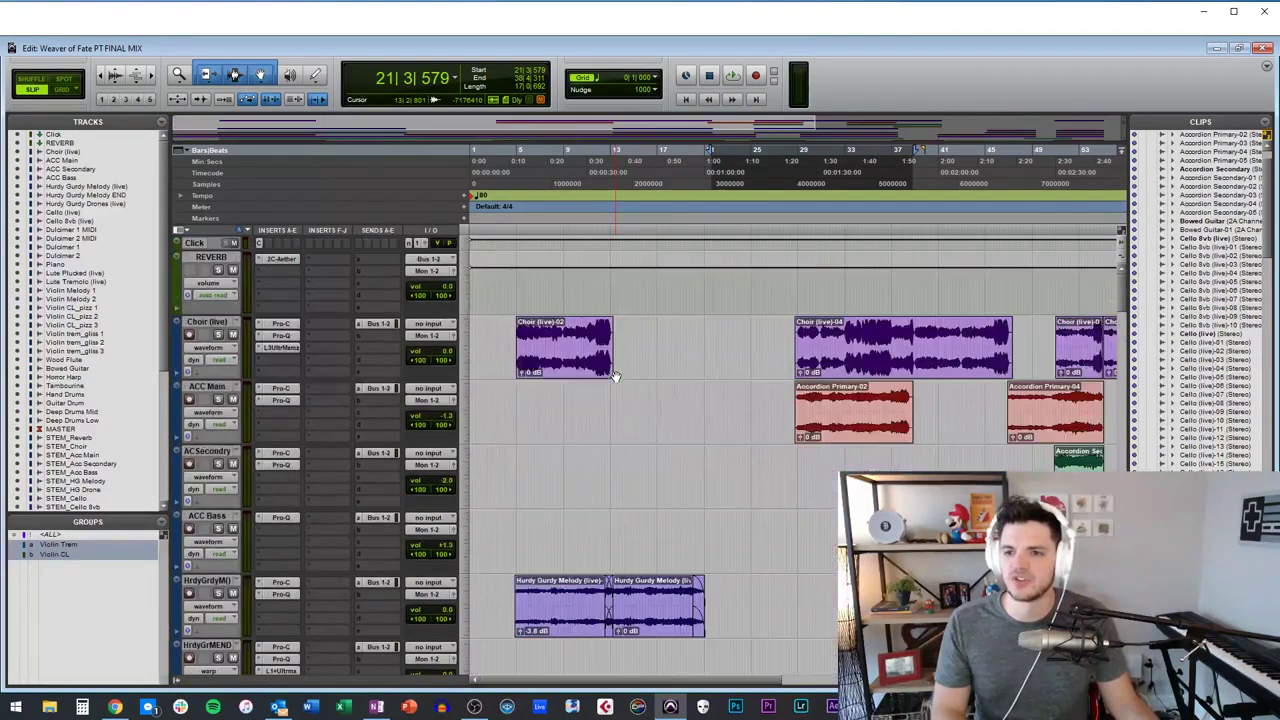
key(Return)
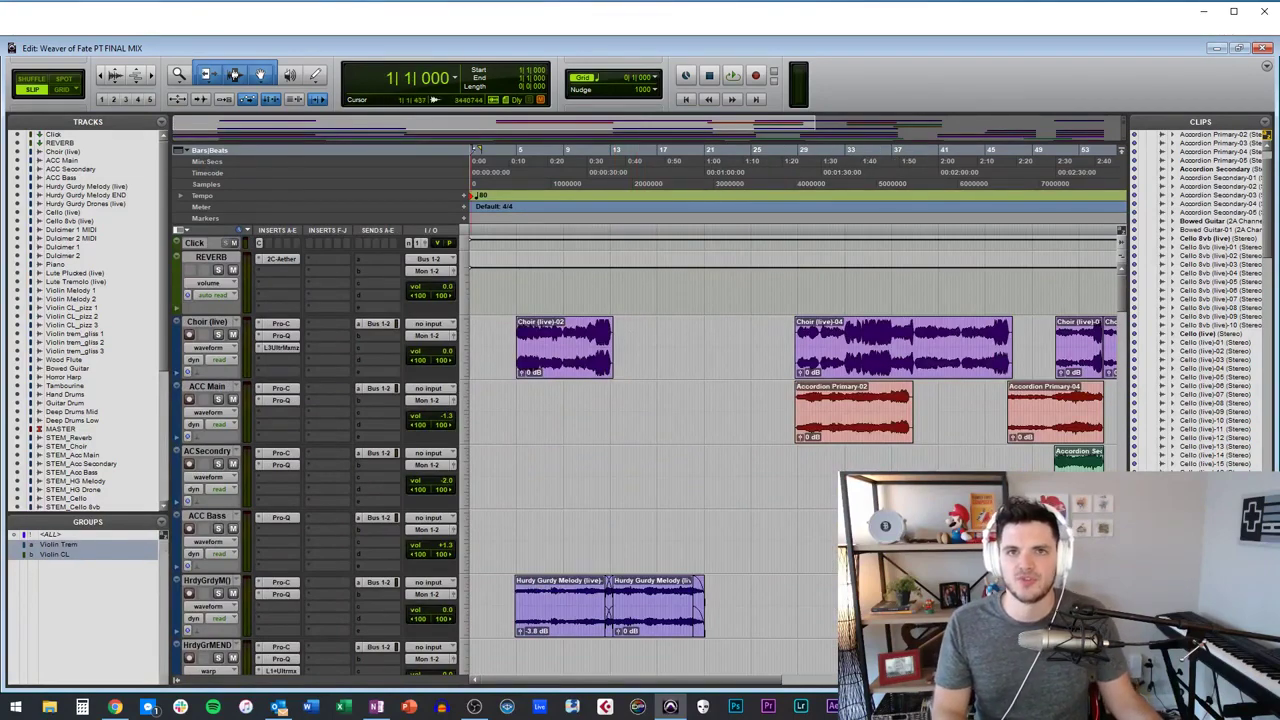
key(ctrl+equal)
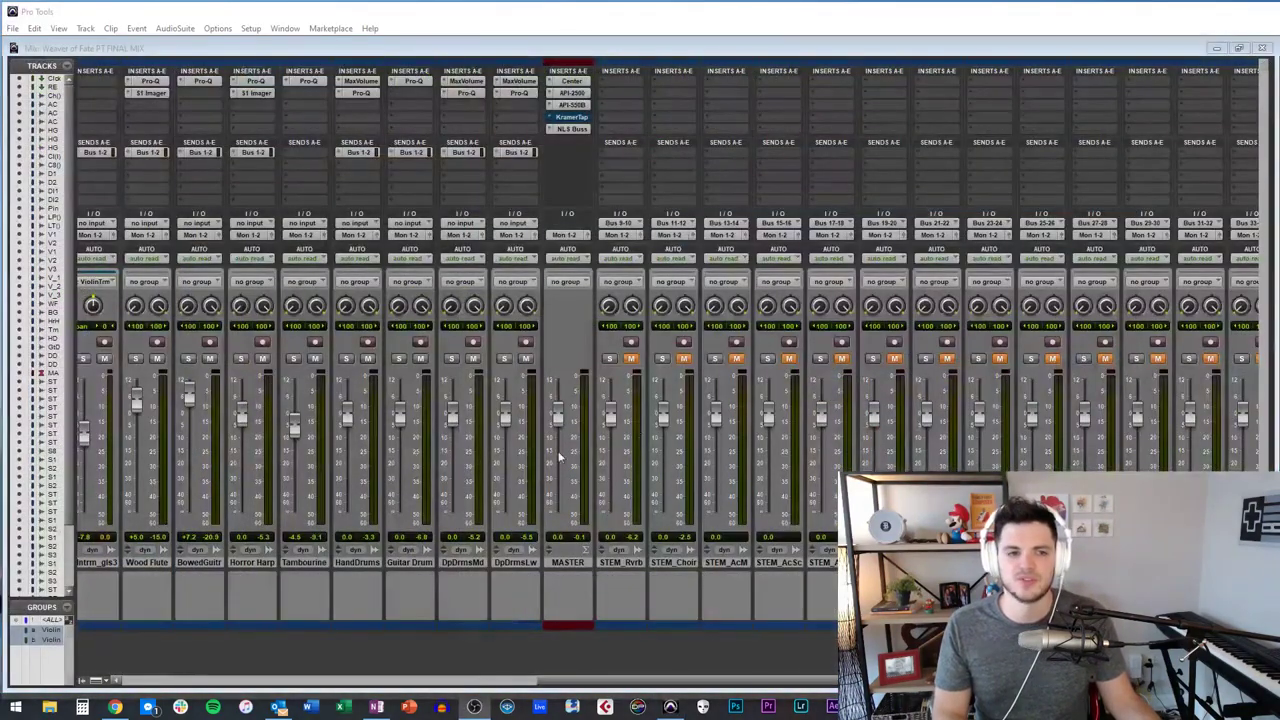
Select and solo the HrdyGrdM() channel in the mixer, and play the session briefly before stopping it.
scroll(382, 650, left, 10)
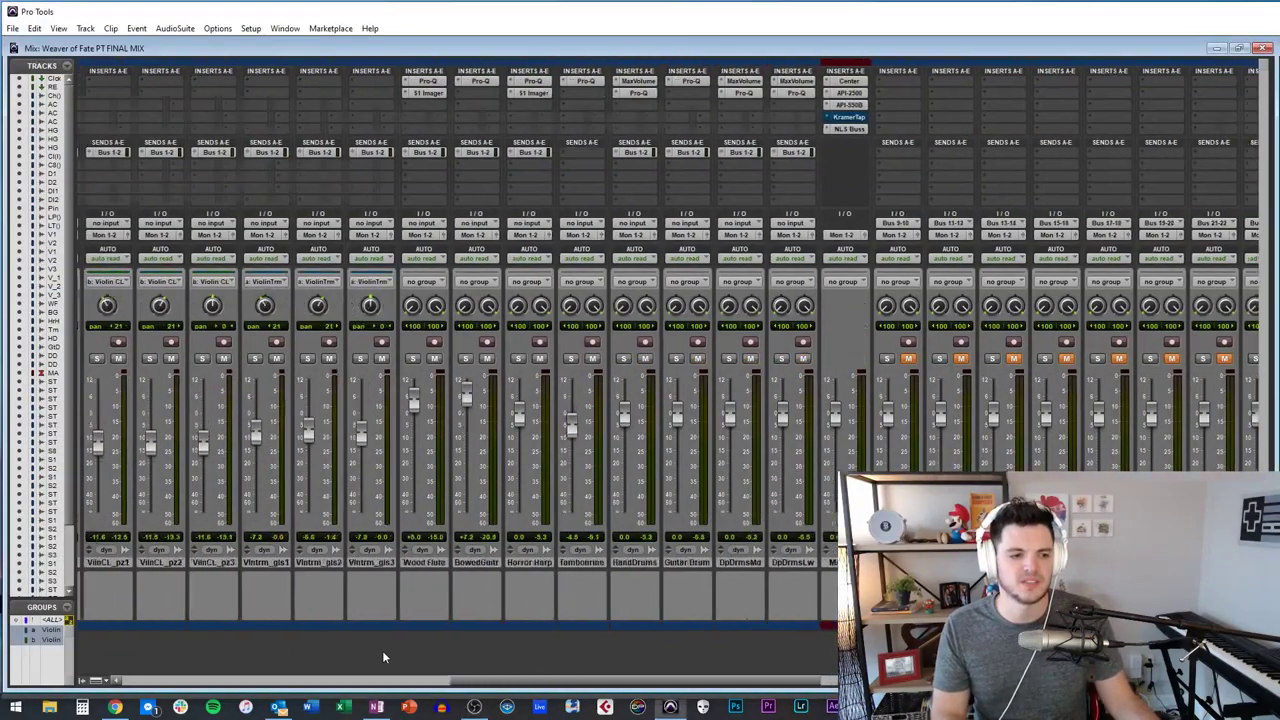
scroll(382, 656, left, 5)
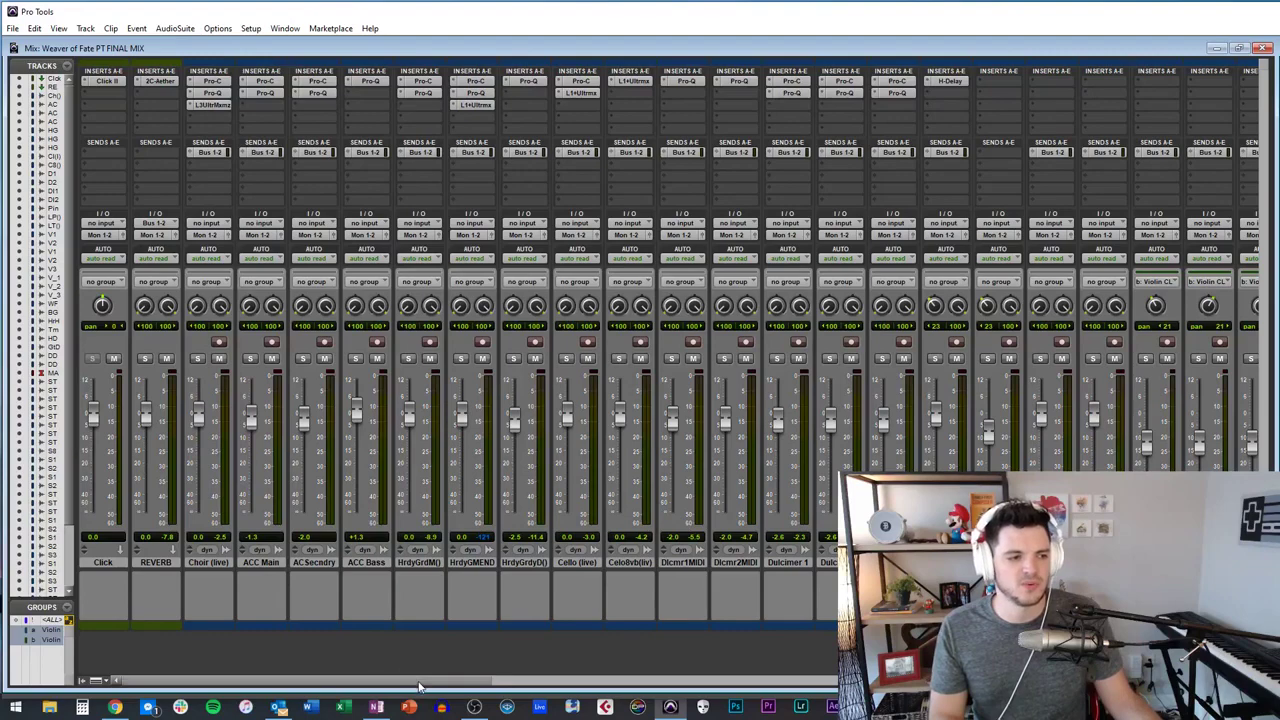
drag(420, 685, 425, 686)
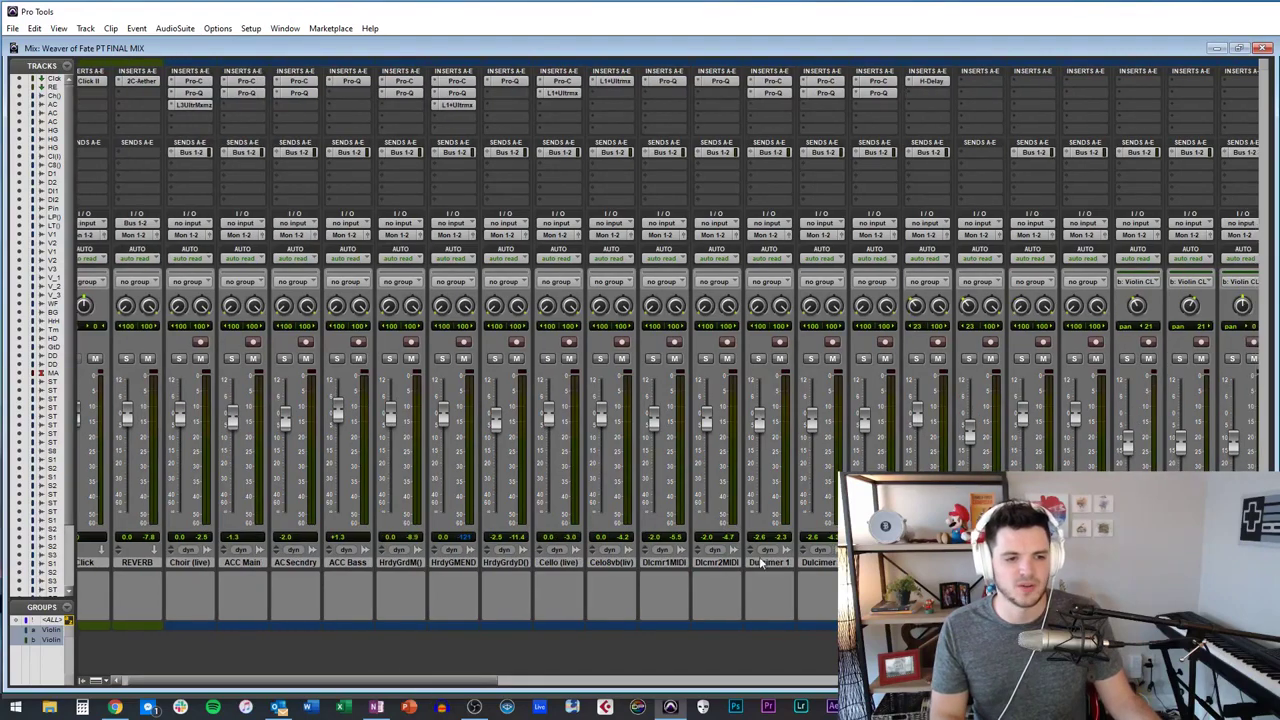
scroll(345, 656, left, 2)
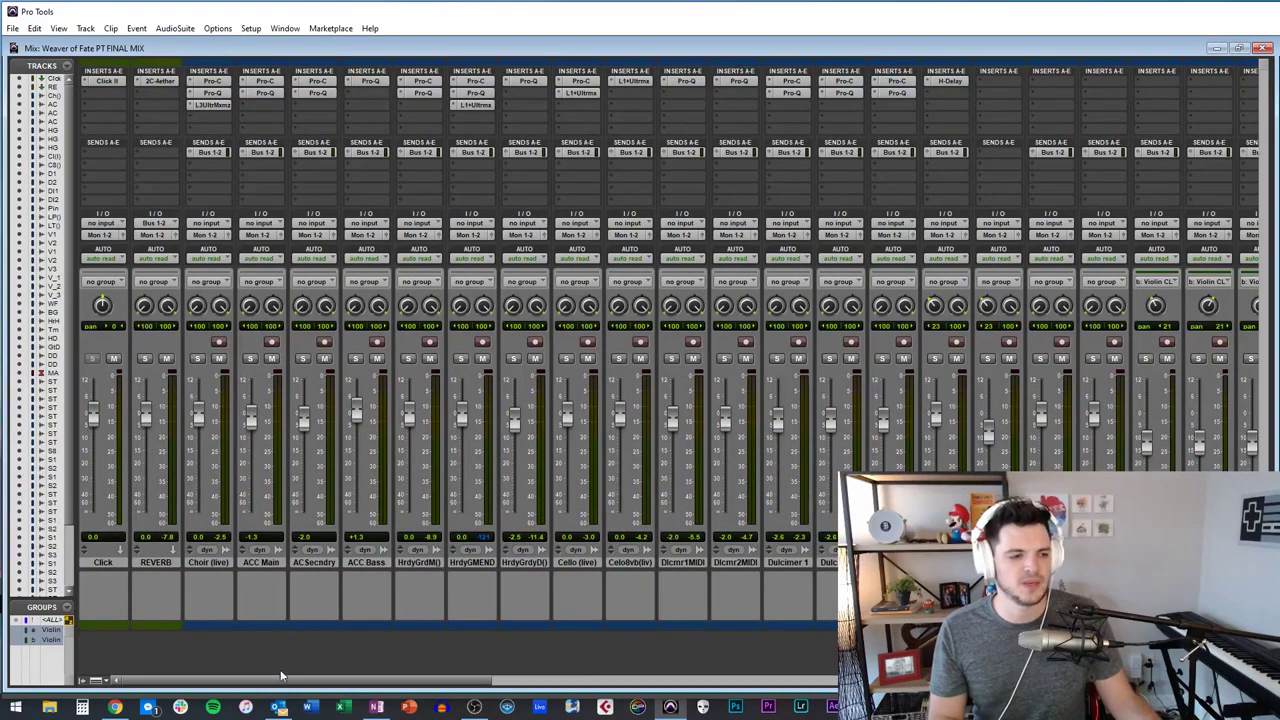
drag(280, 684, 317, 677)
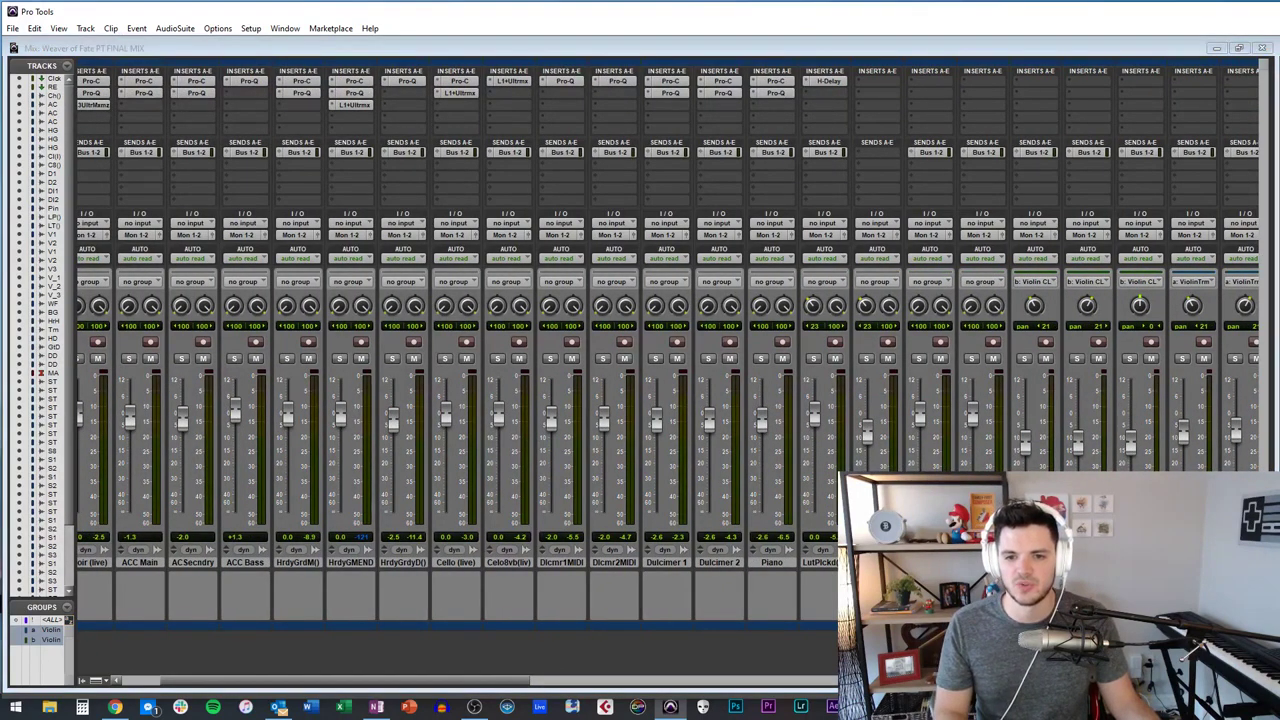
click(298, 562)
key(shift+s)
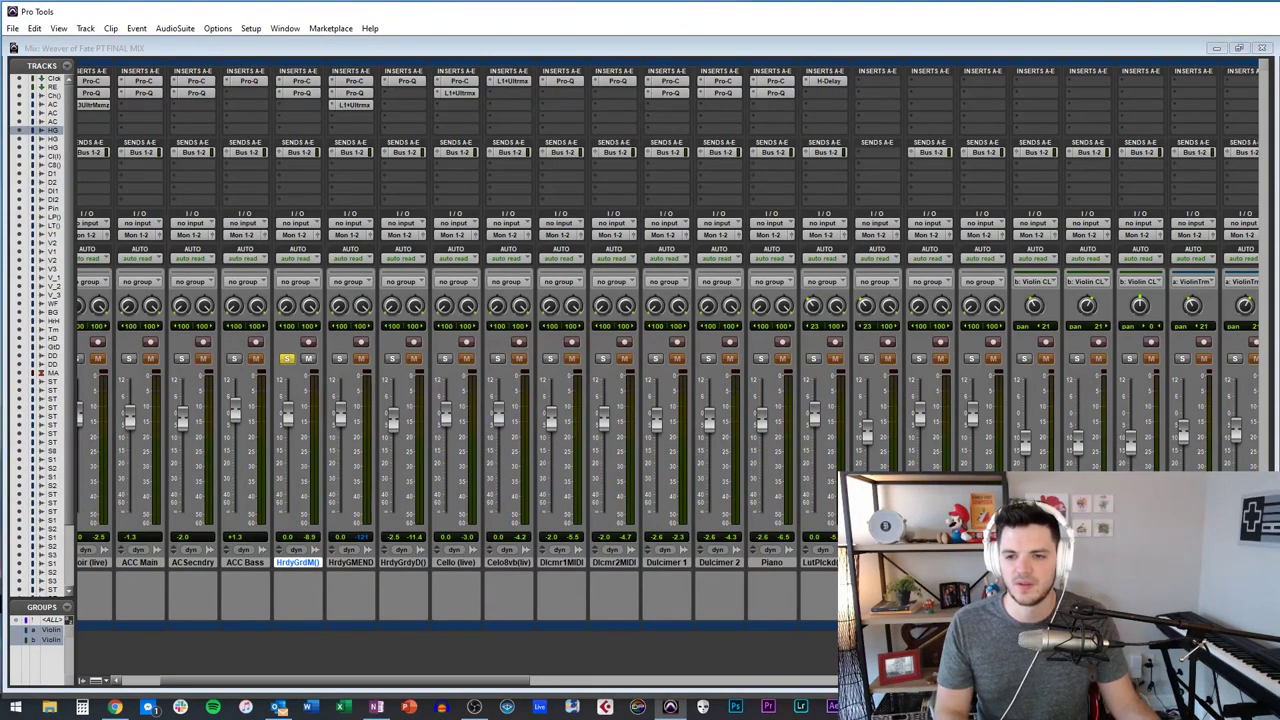
key(space)
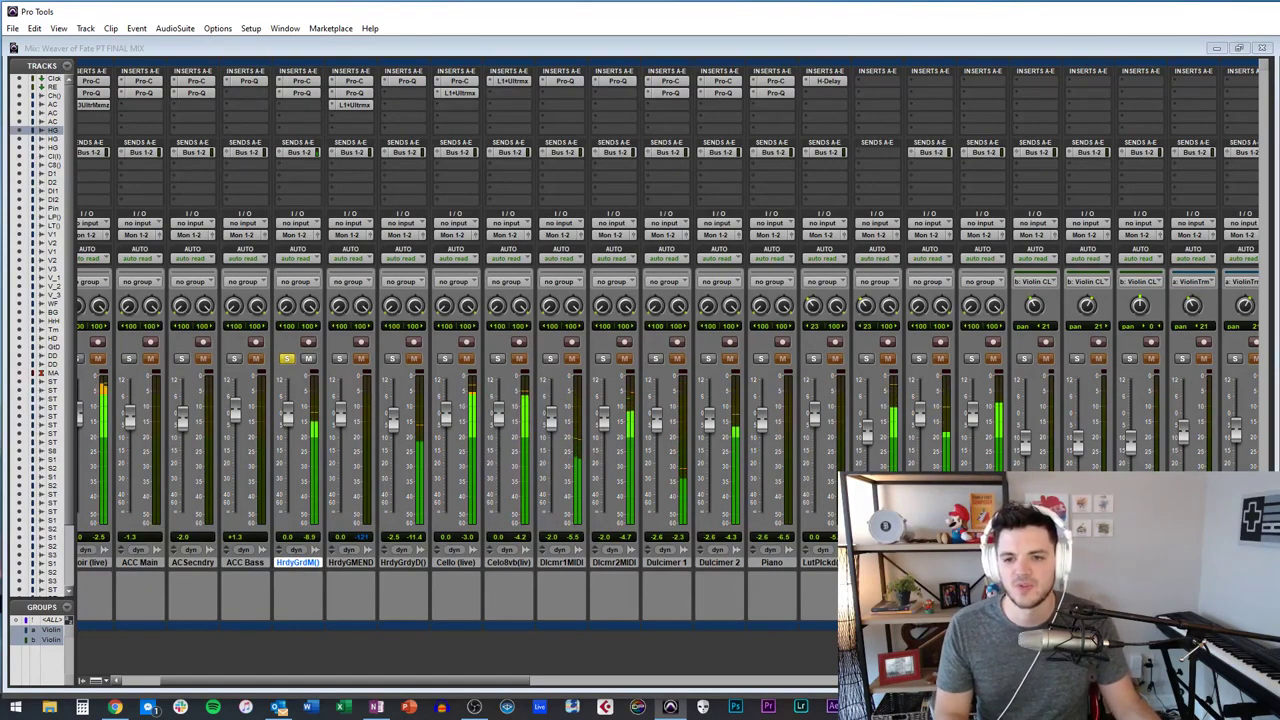
key(space)
Open the Pro-Q insert on the HrdyGrdM() channel to view its EQ curve, and close the plug-in window.
click(301, 93)
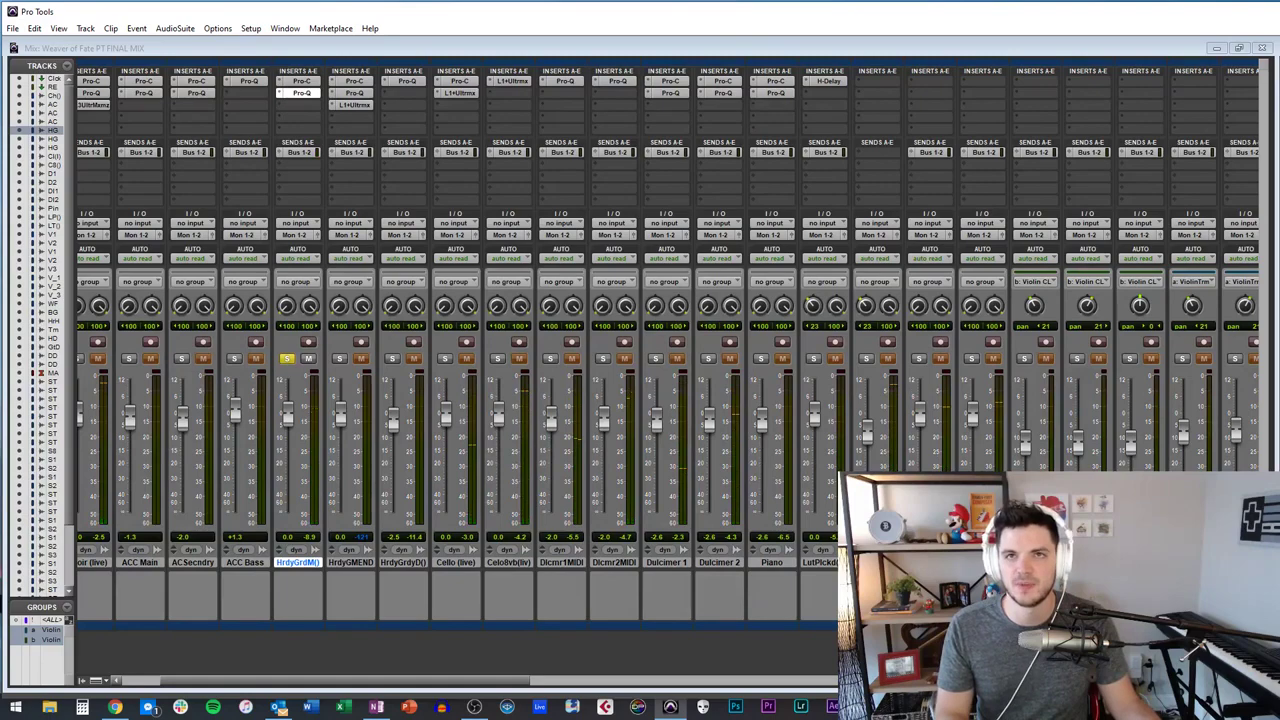
drag(811, 108, 594, 88)
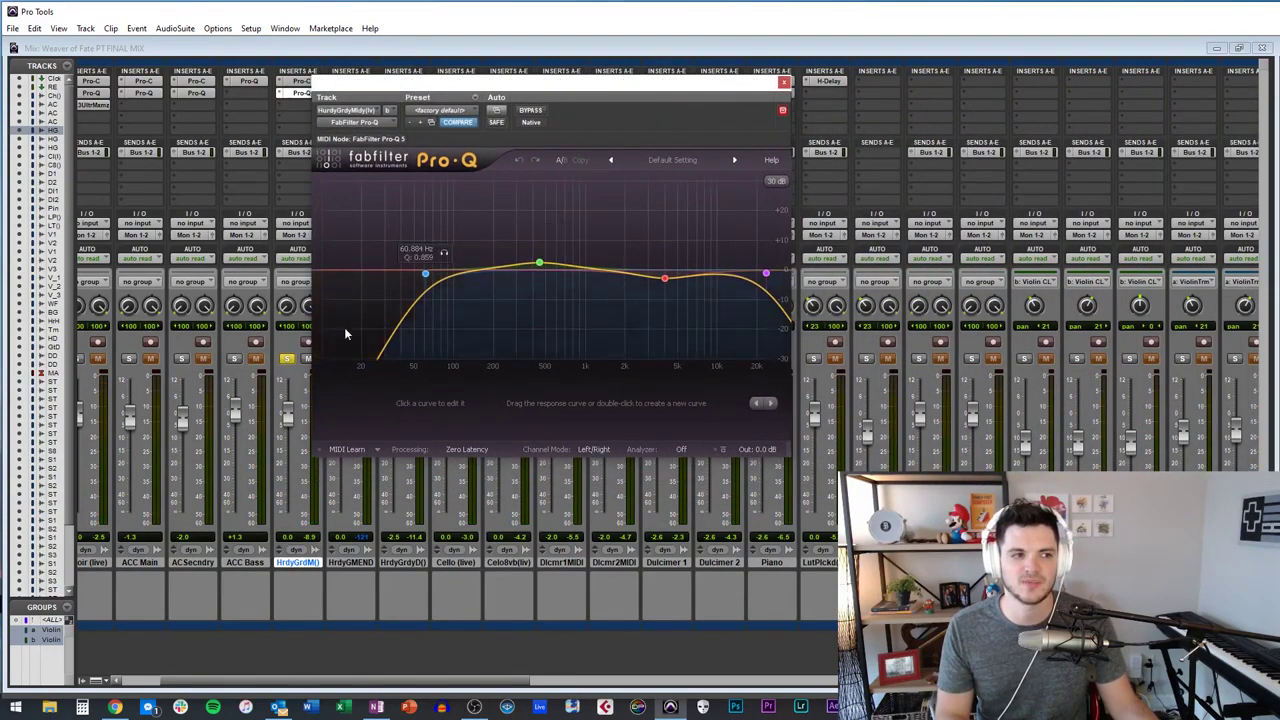
click(784, 82)
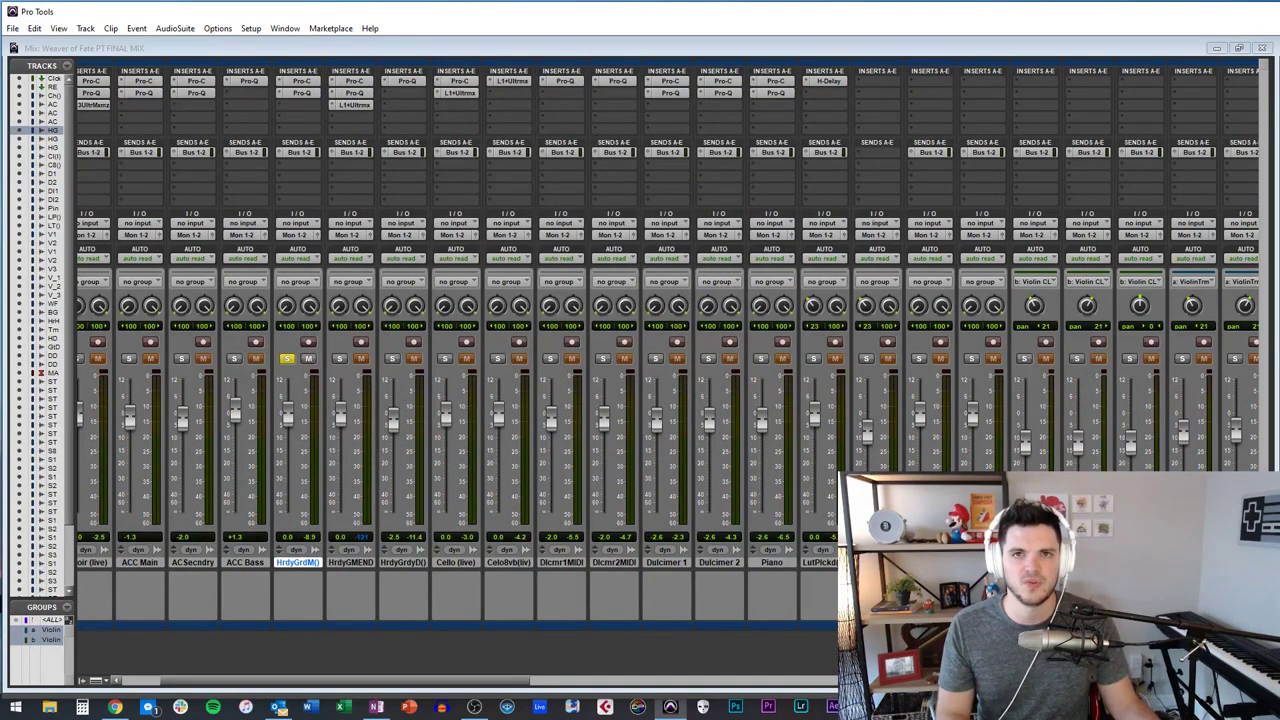
Look through the tracks in the Edit window down to the violin and percussion tracks, and return the cursor to the session start.
key(ctrl+equal)
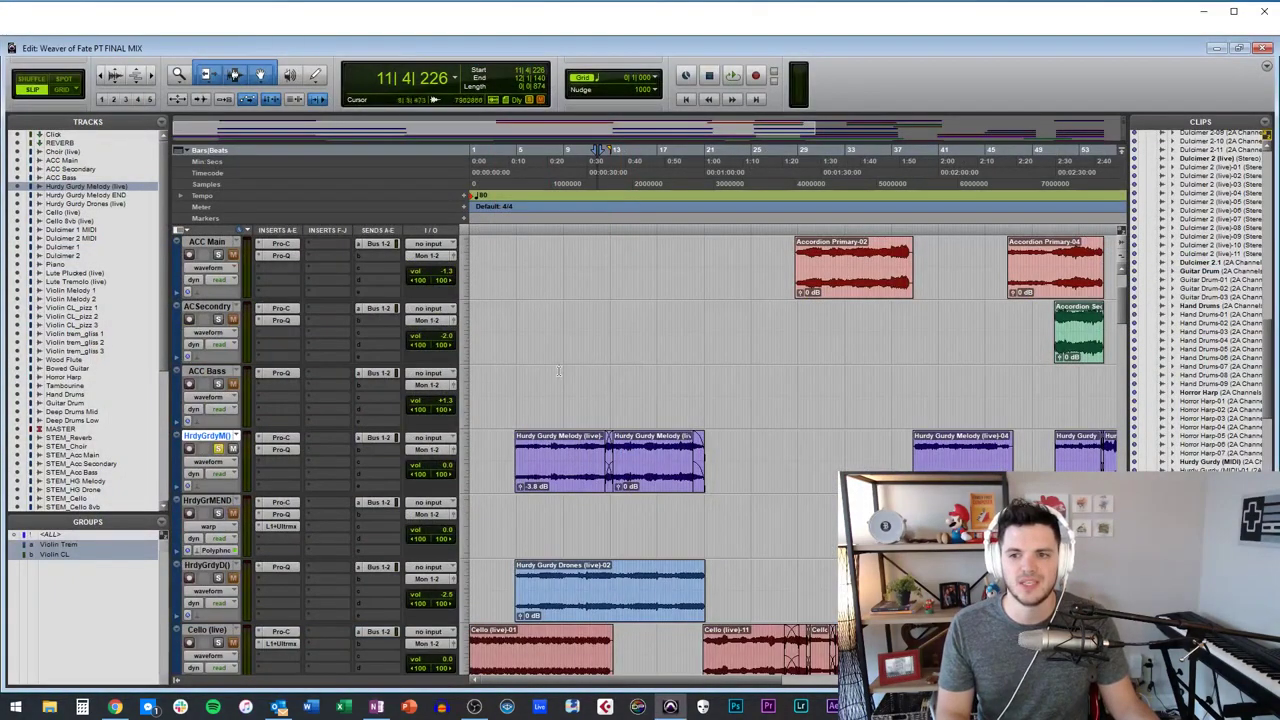
scroll(326, 317, down, 5)
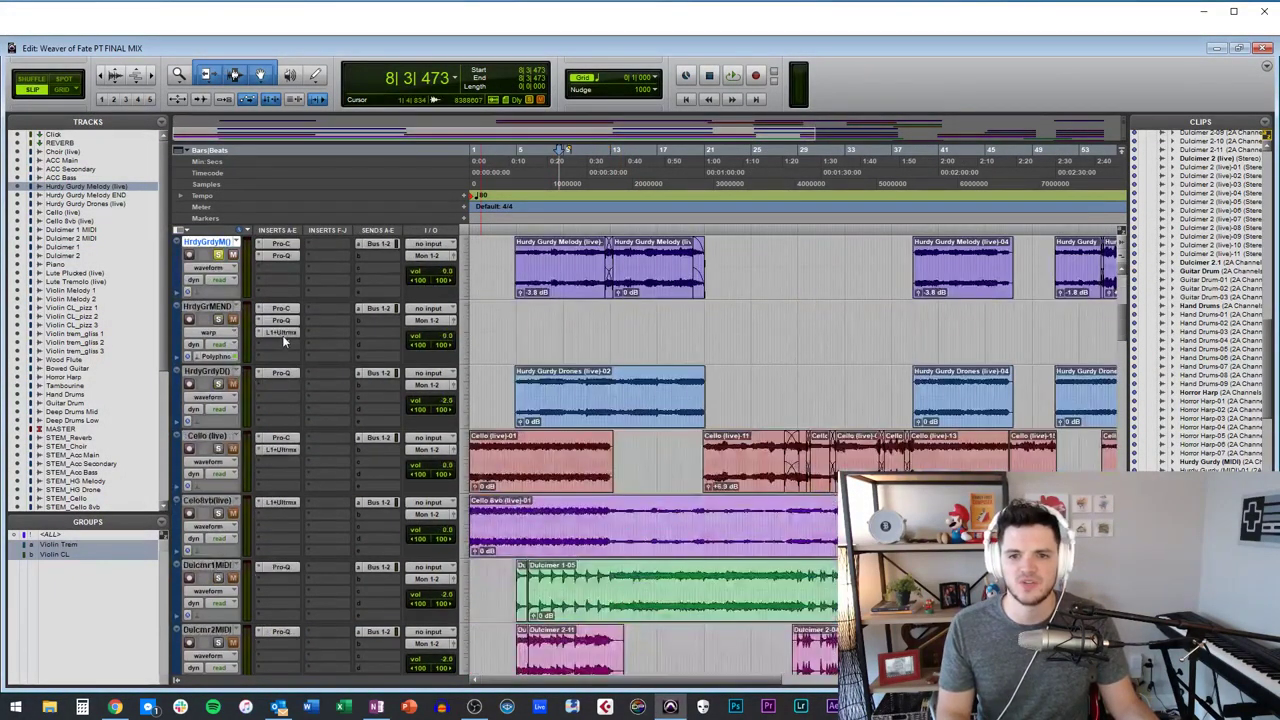
scroll(280, 338, down, 8)
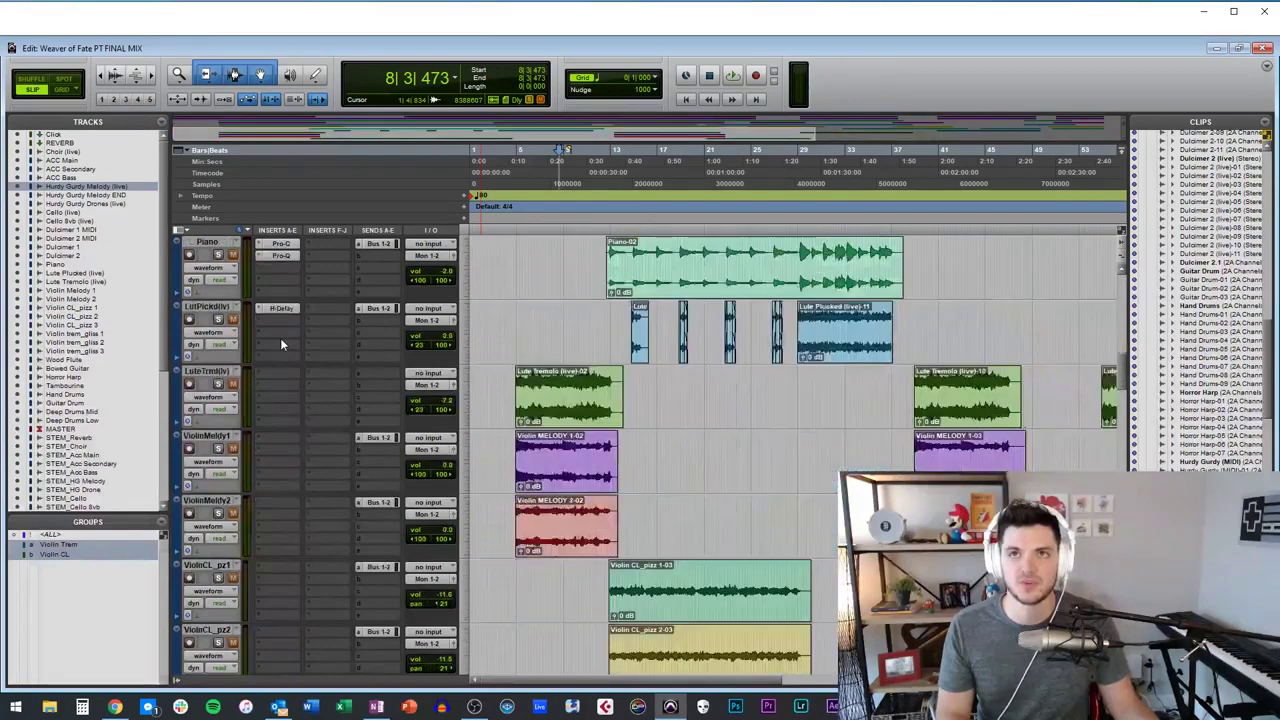
scroll(281, 343, down, 8)
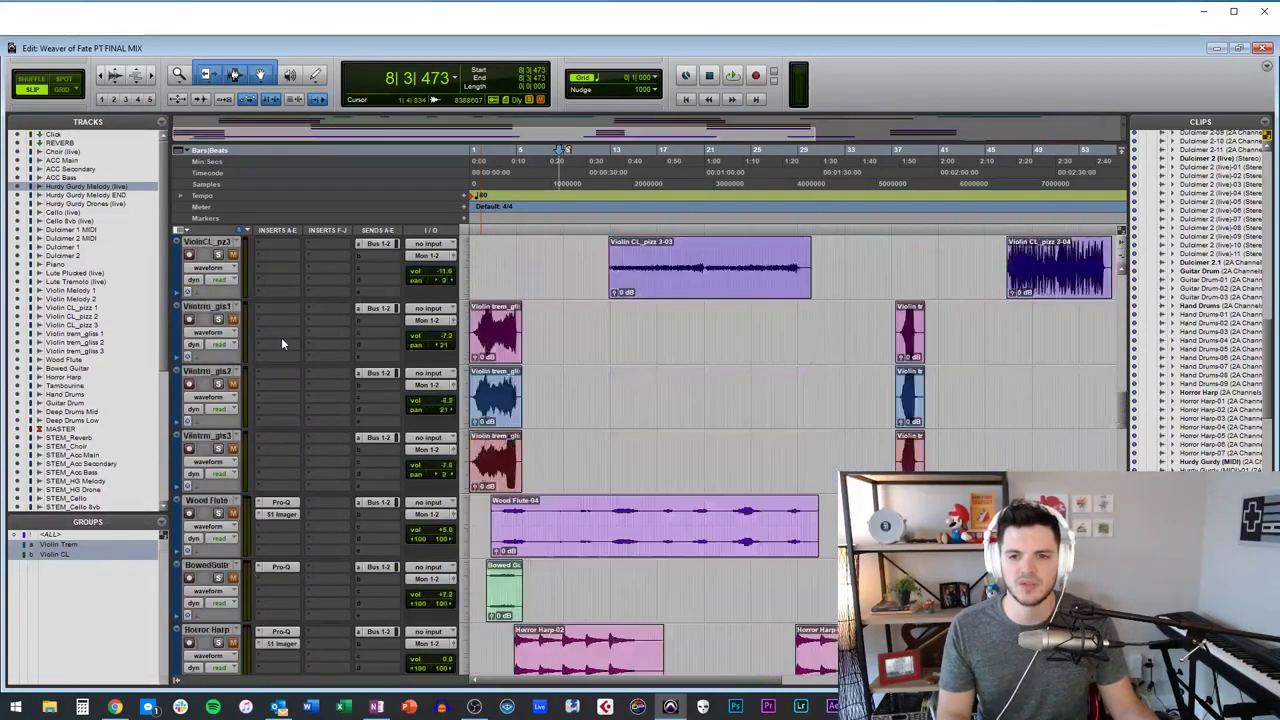
scroll(281, 343, down, 1)
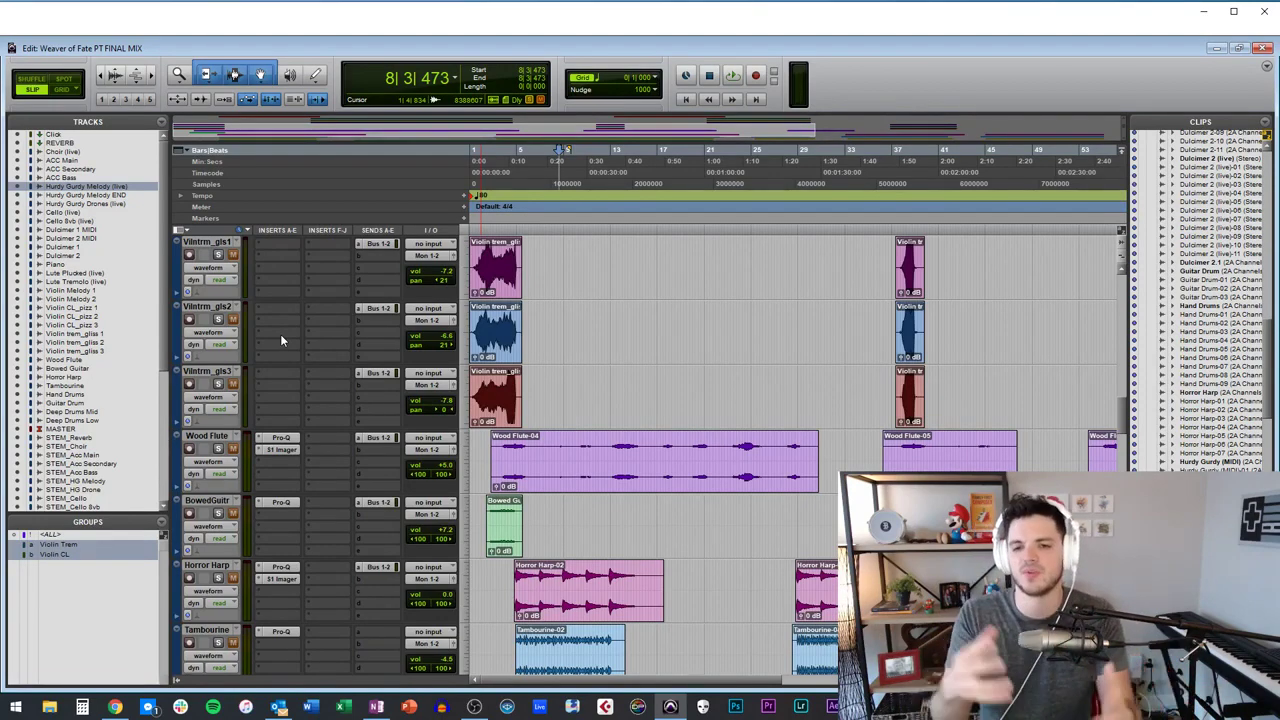
scroll(280, 334, up, 15)
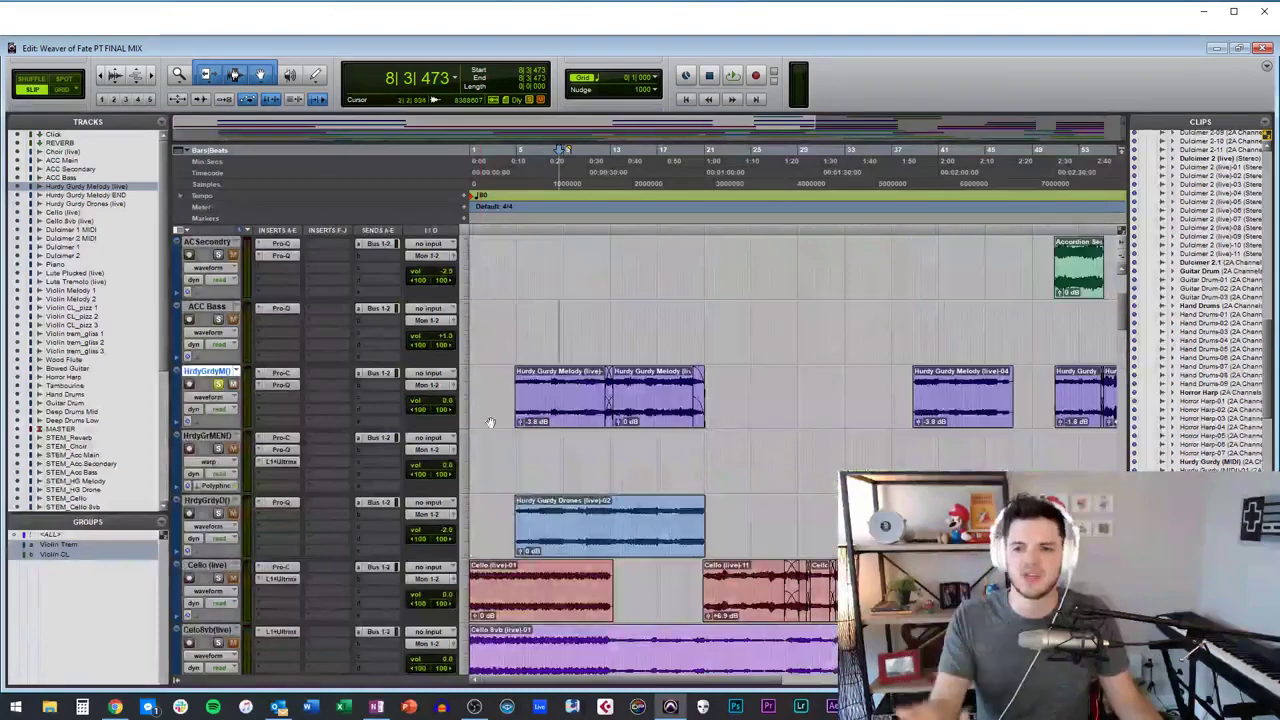
key(Return)
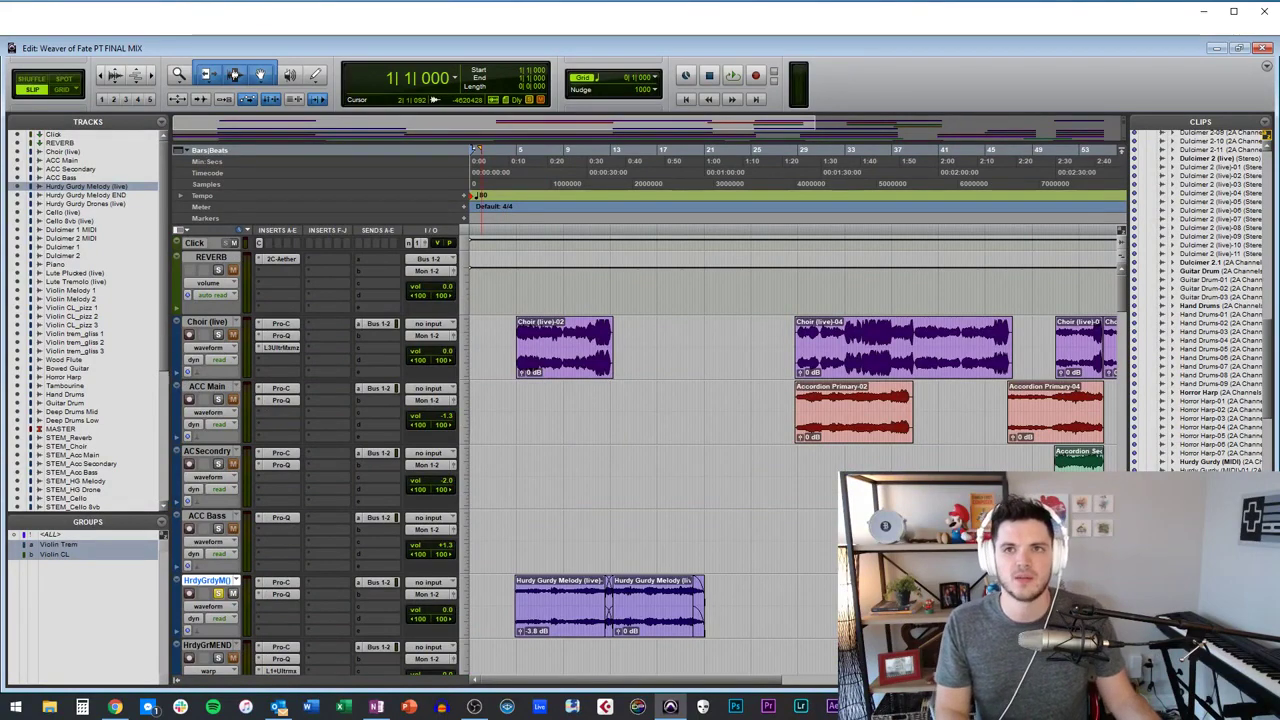
Solo the LutPlckd(lv) channel in the Mix window.
key(ctrl+equal)
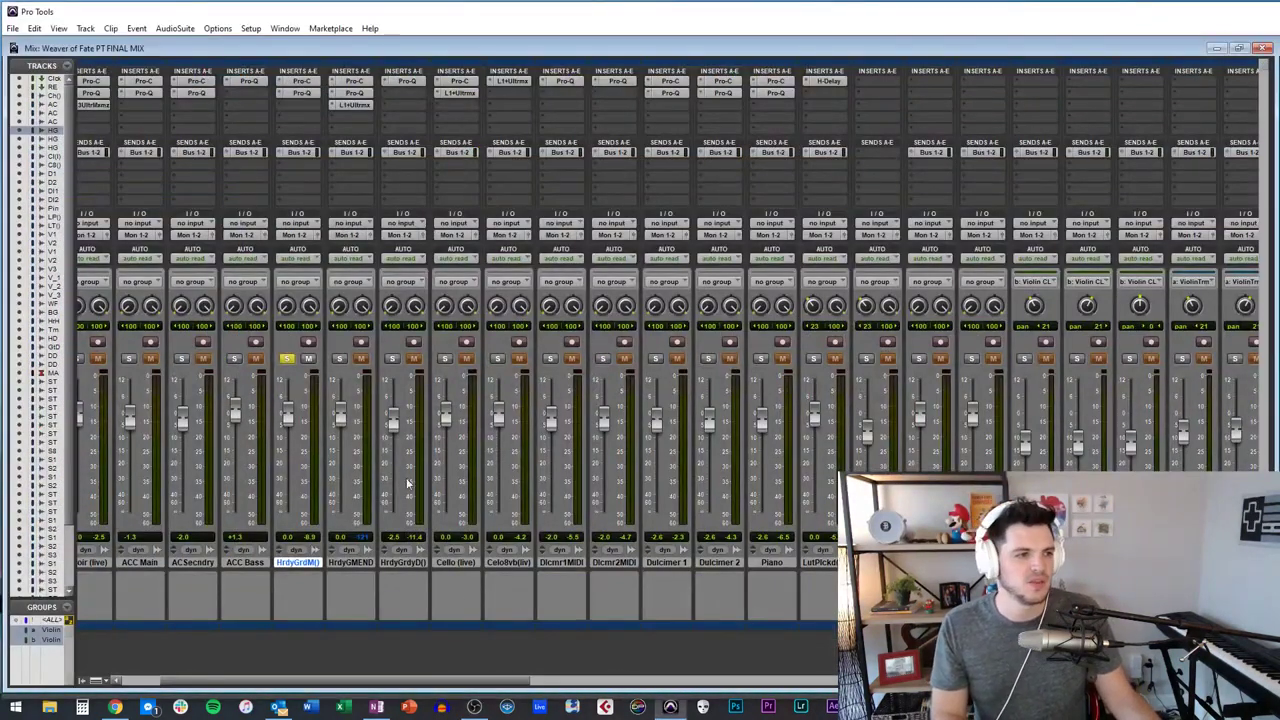
drag(518, 683, 645, 680)
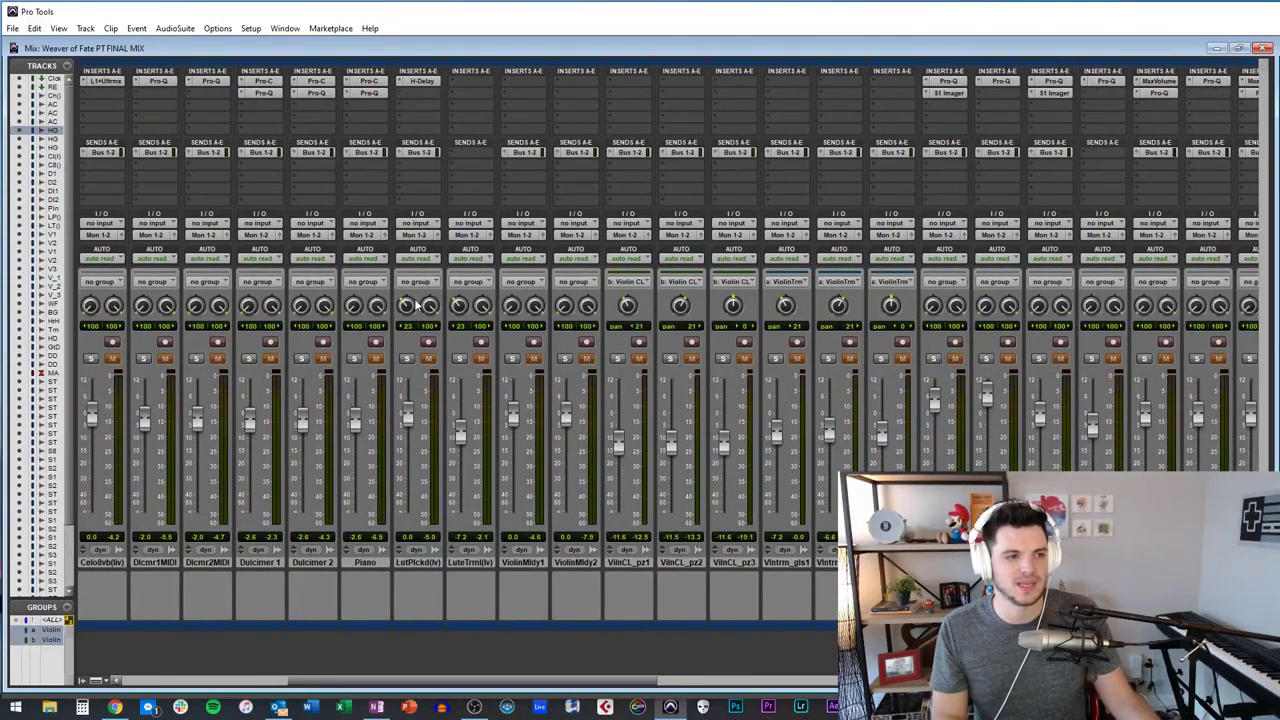
click(406, 359)
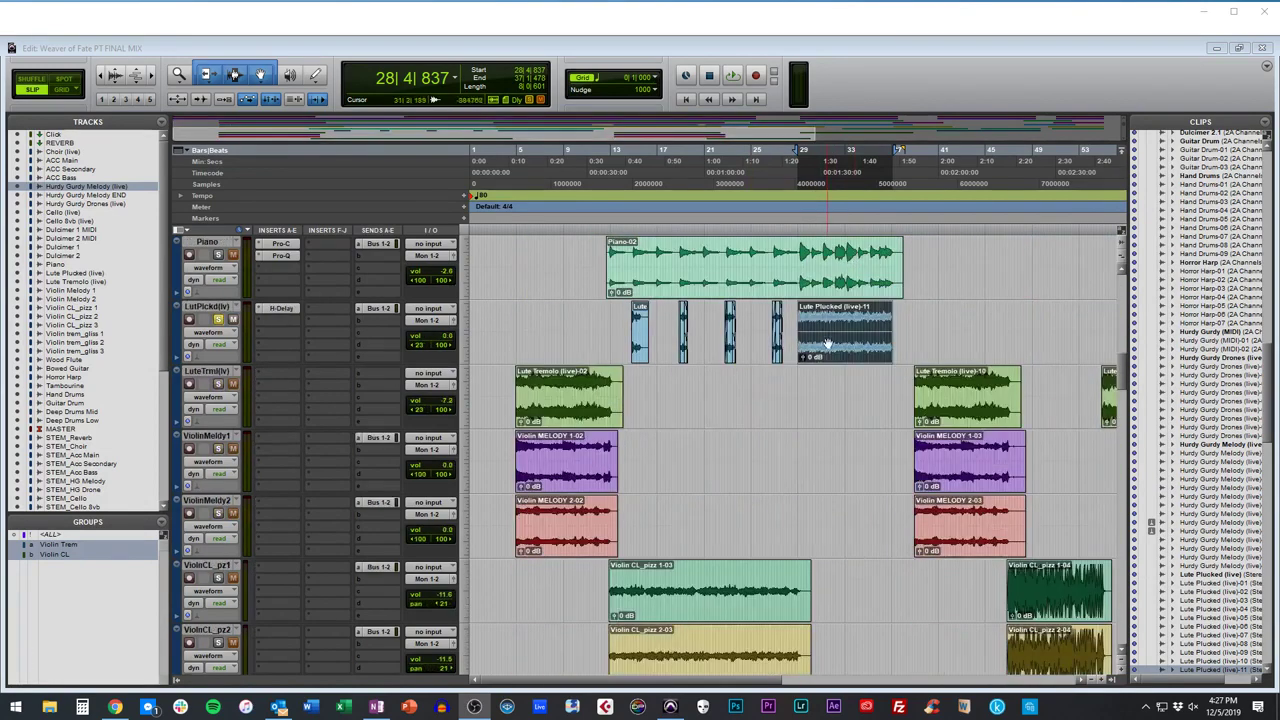
Play the Lute Plucked (live)-11 clip in the Edit window and toggle the bypass of the track's H-Delay insert to compare the sound.
click(828, 343)
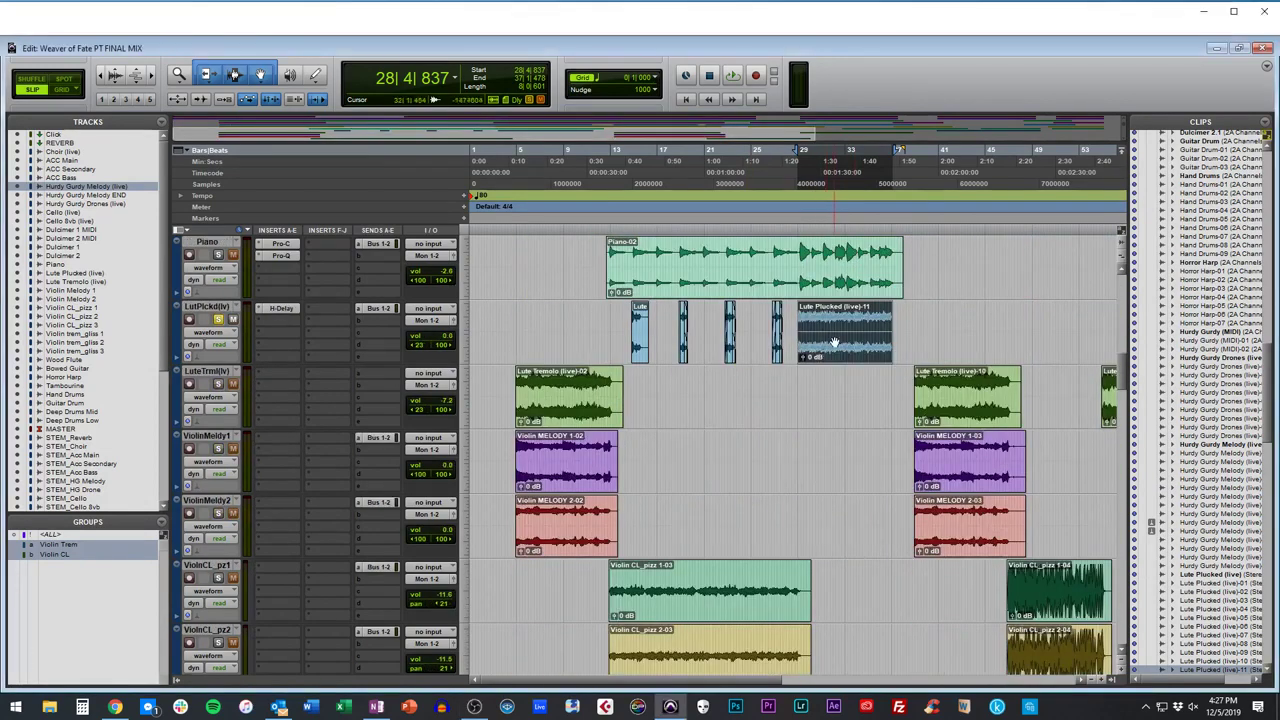
key(space)
scroll(836, 331, up, 3)
scroll(836, 331, up, 1)
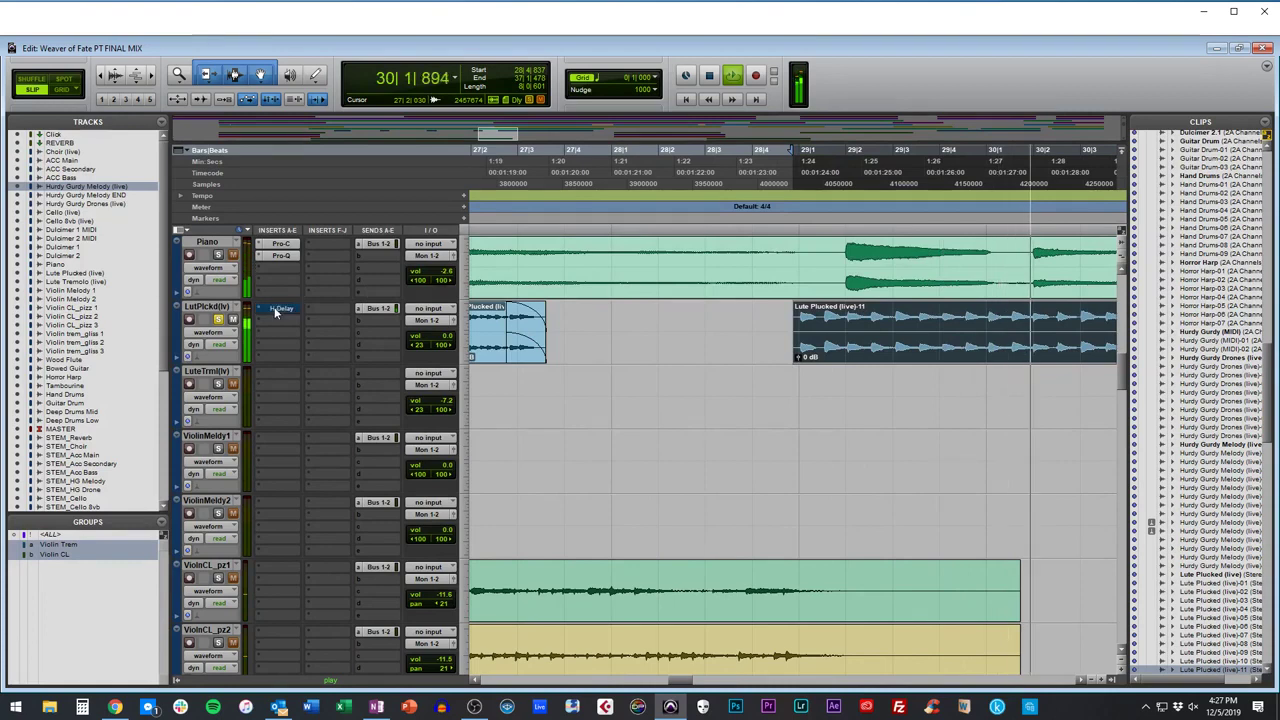
key(space)
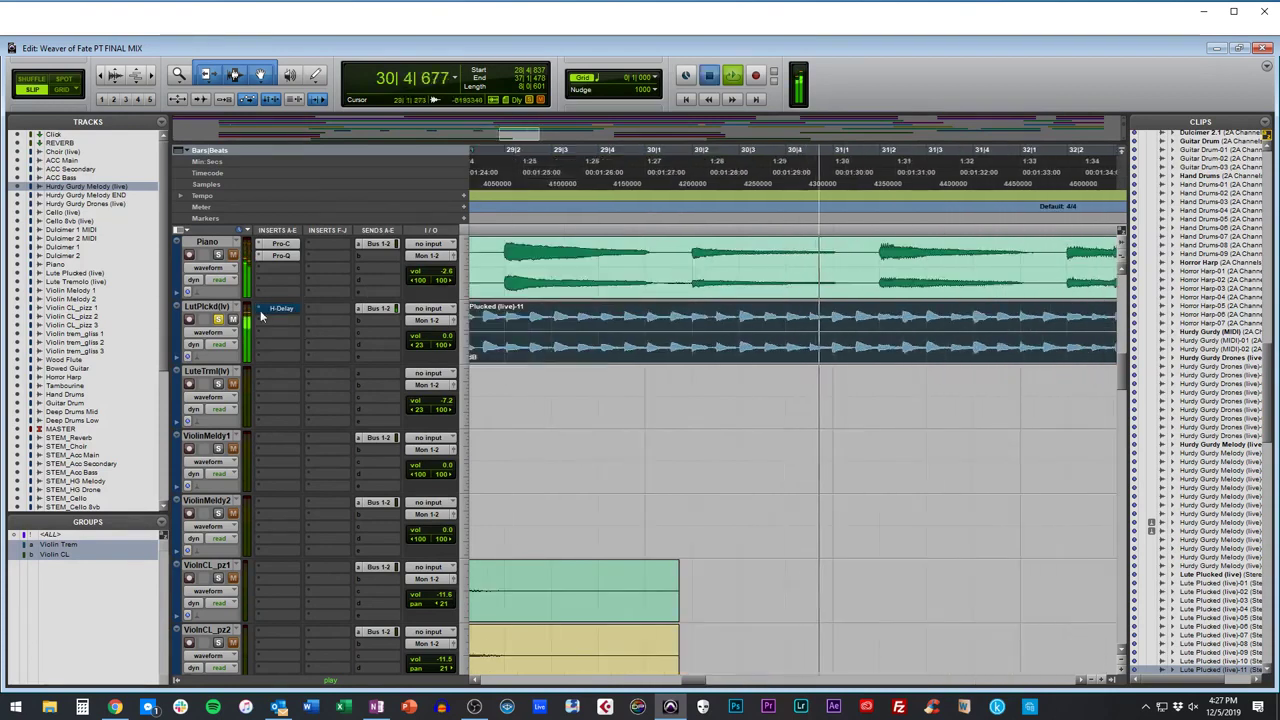
ctrl+click(275, 307)
scroll(636, 330, down, 2)
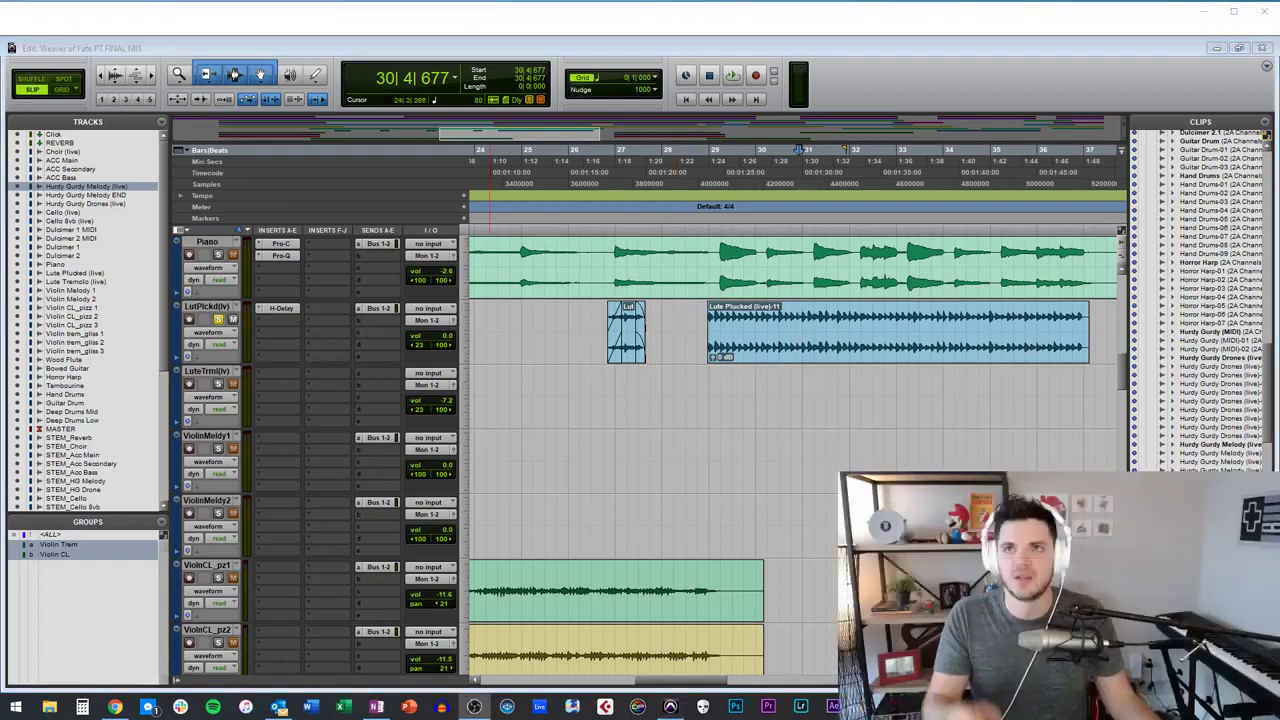
Place the edit cursor at about bar 30 and open the comments field of the VilnCL_pz2 channel in the Mix window.
click(760, 383)
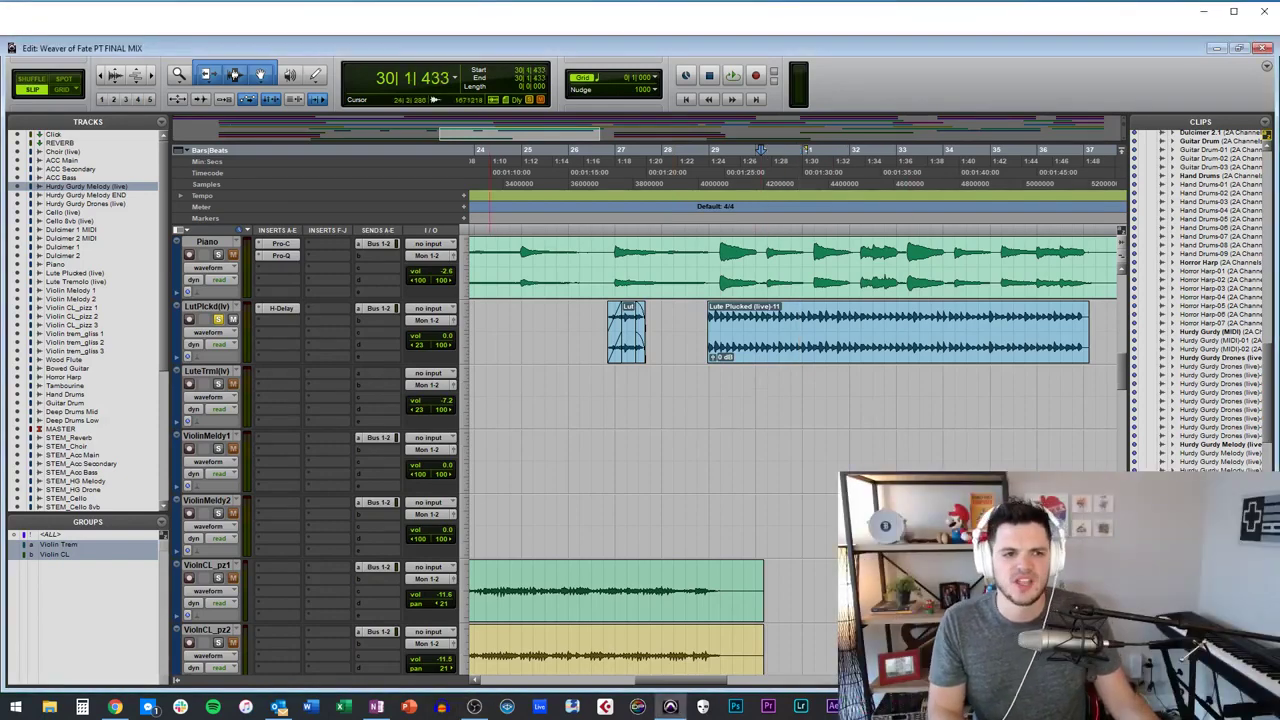
key(ctrl+equal)
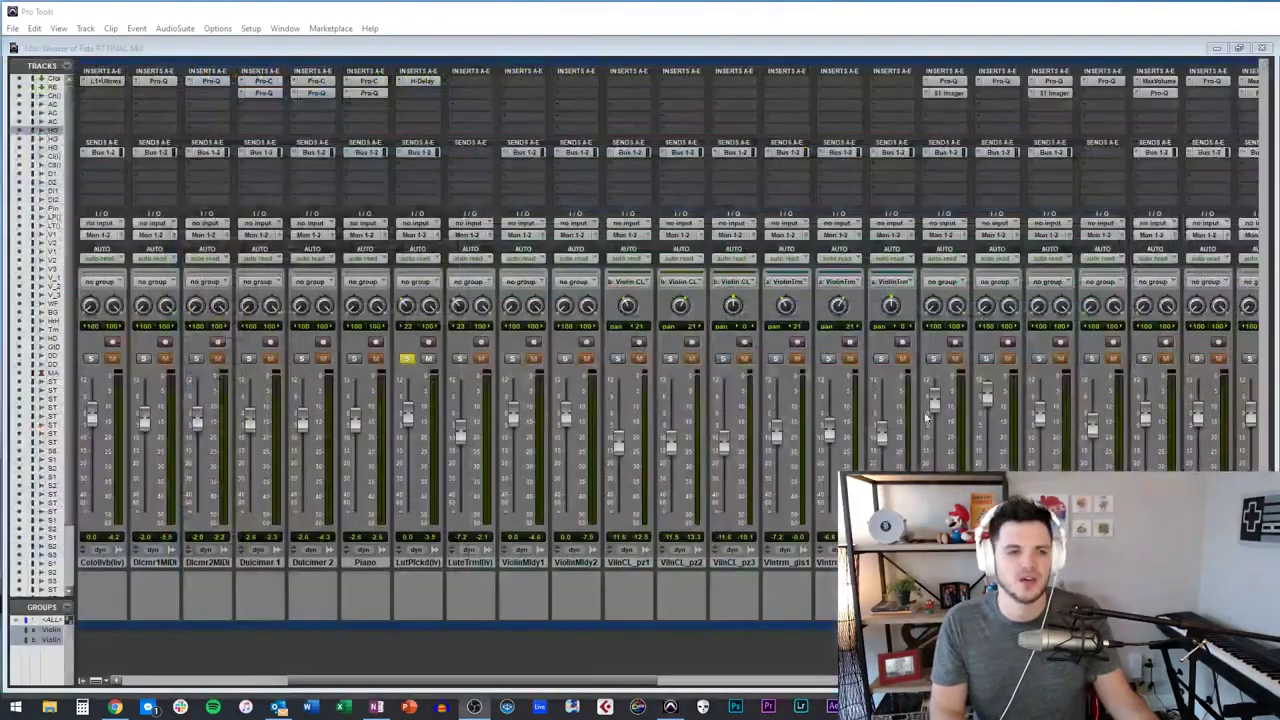
click(677, 562)
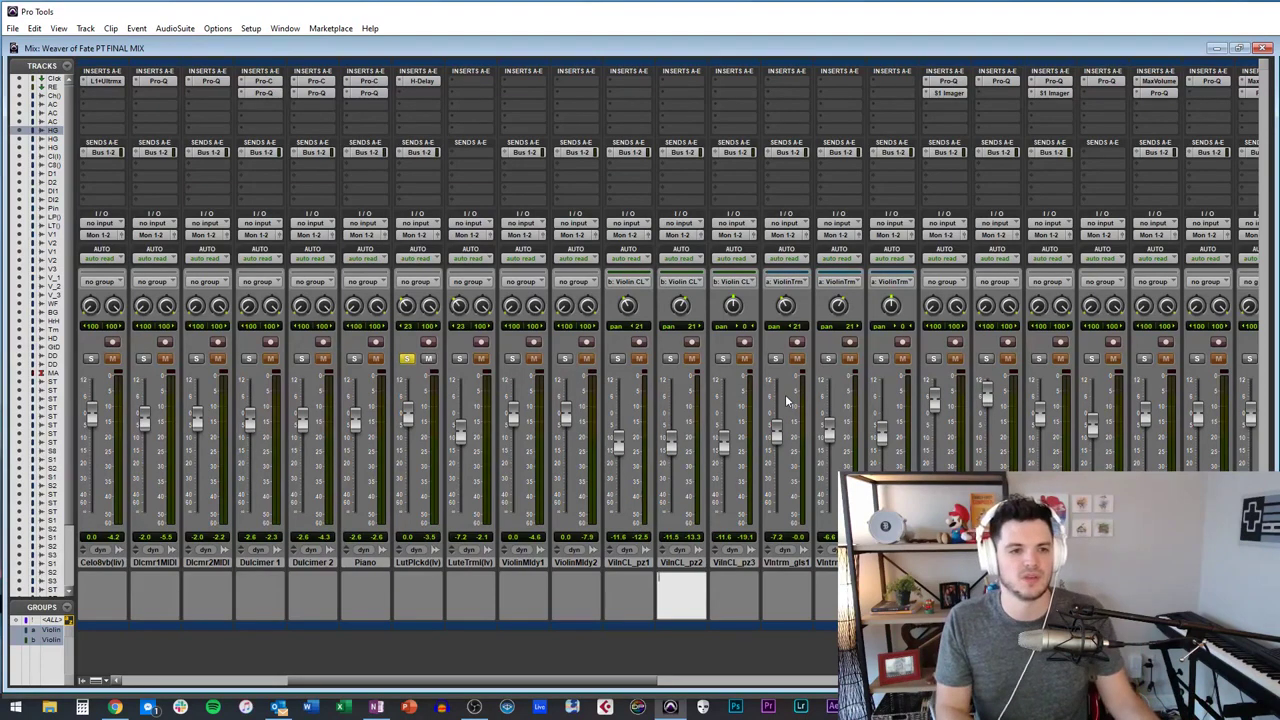
Examine the mixer channels from the violins through the MASTER track to the STEM tracks.
scroll(786, 400, right, 6)
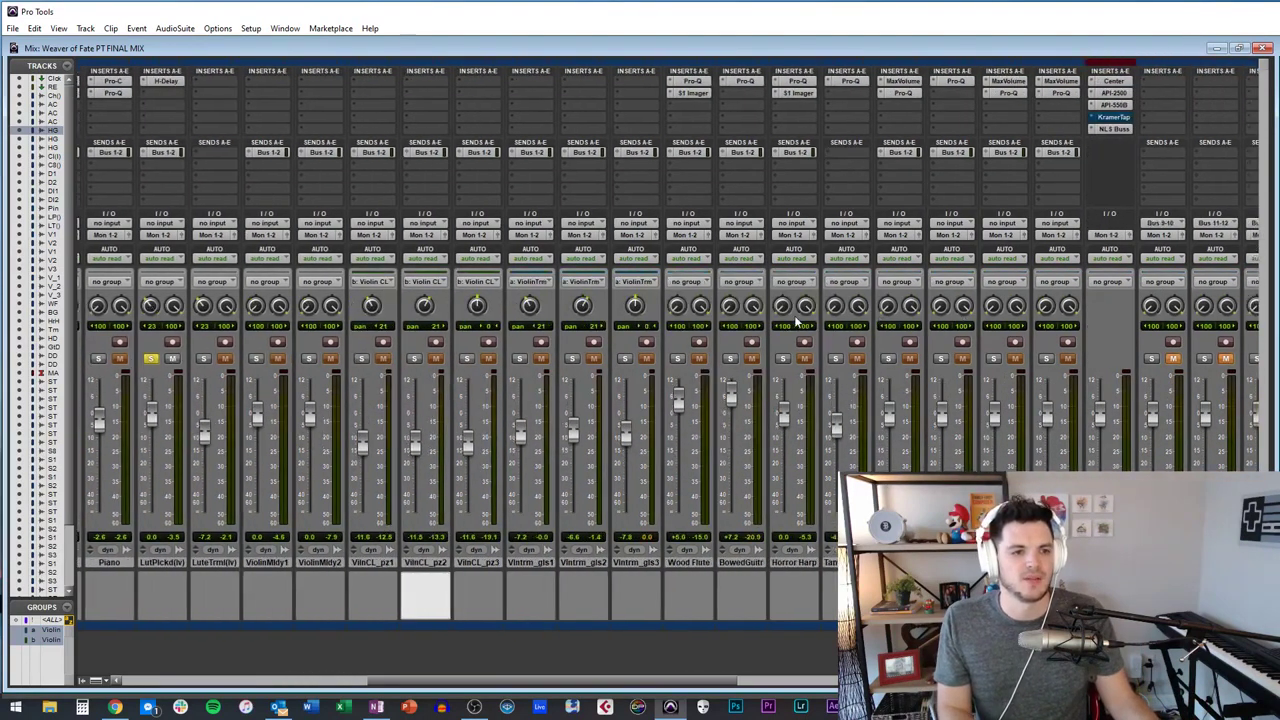
scroll(776, 315, right, 2)
scroll(630, 290, right, 3)
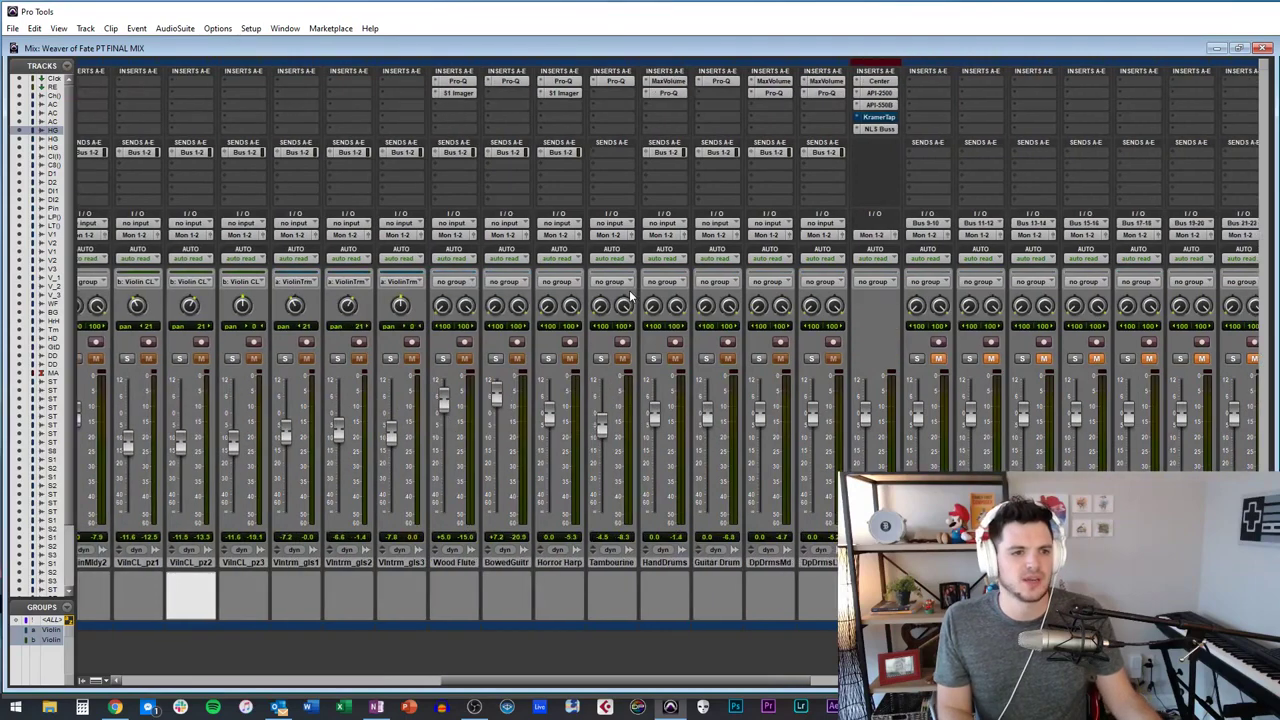
scroll(629, 290, right, 8)
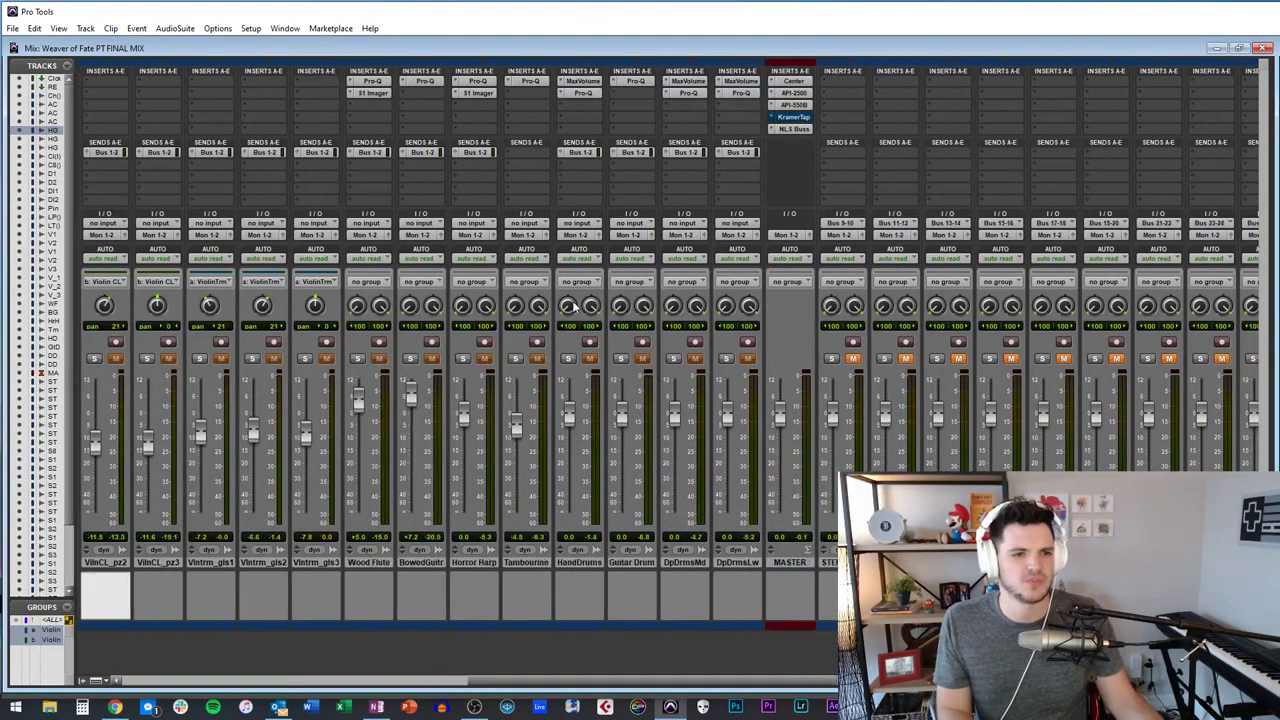
scroll(575, 307, right, 18)
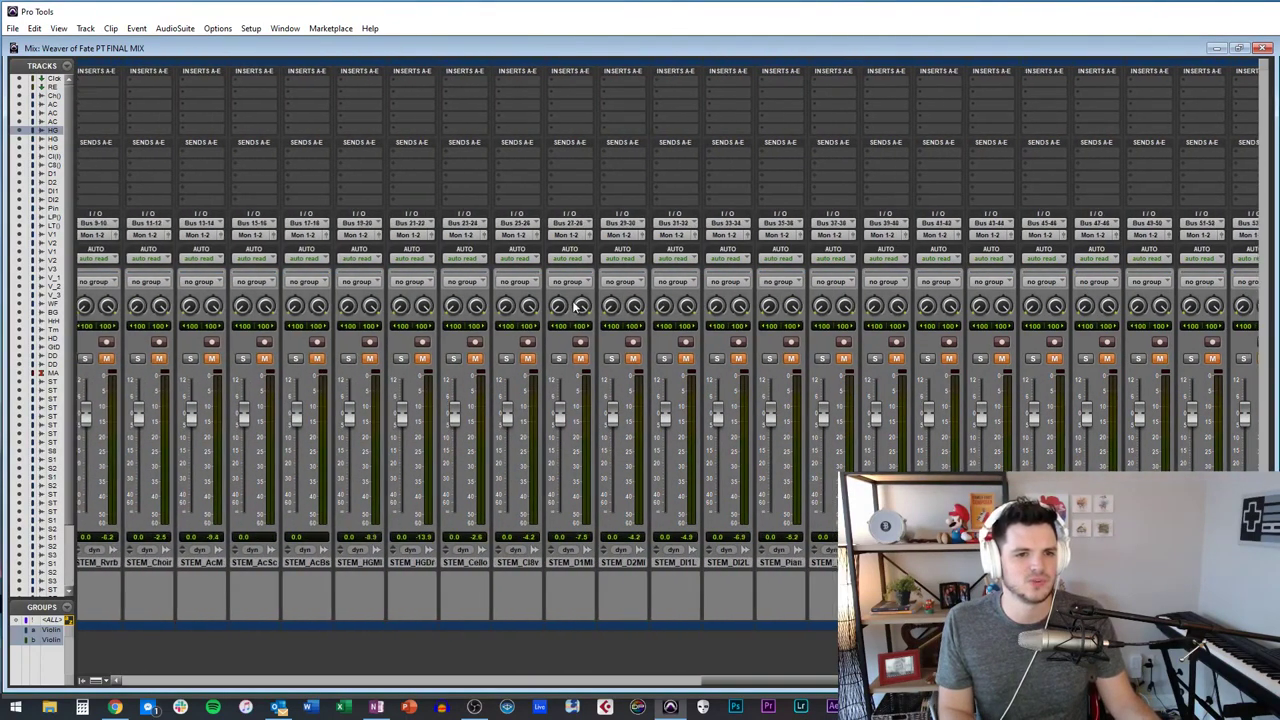
scroll(575, 307, left, 15)
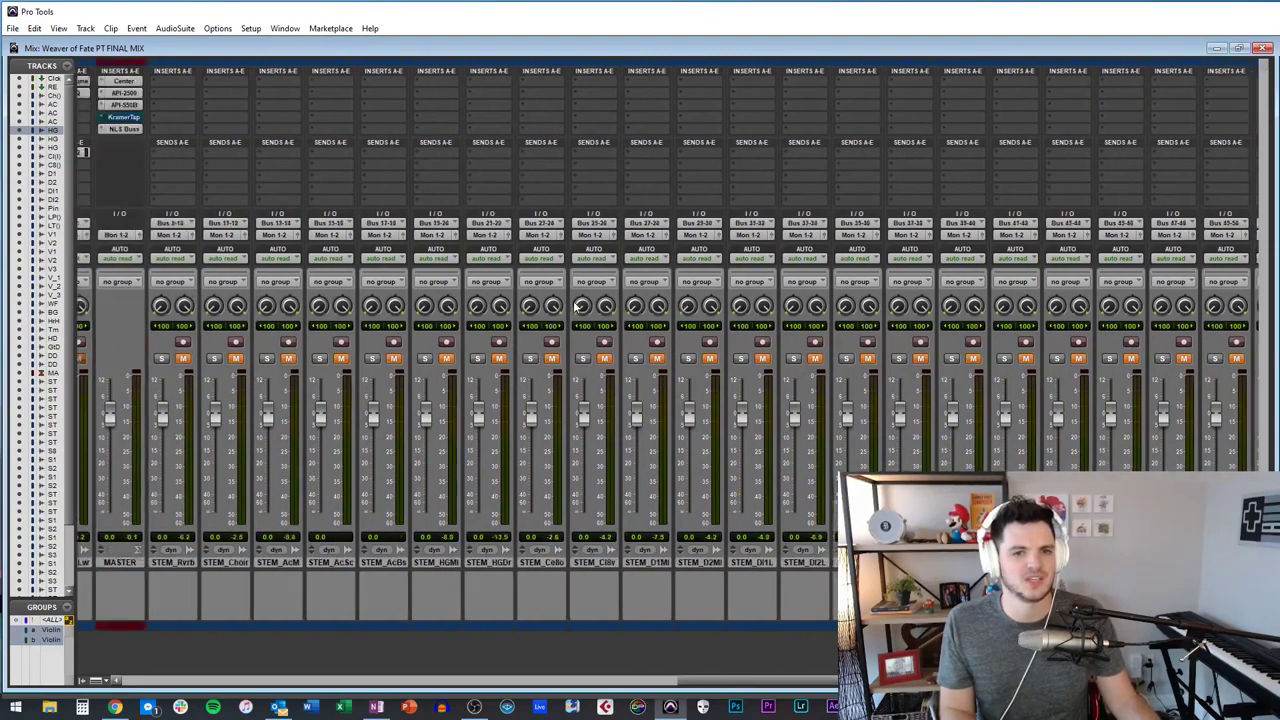
Clear the solo on the LutPlckd(lv) channel, then return to the Edit window with ViolinMldy2 selected.
scroll(575, 307, left, 4)
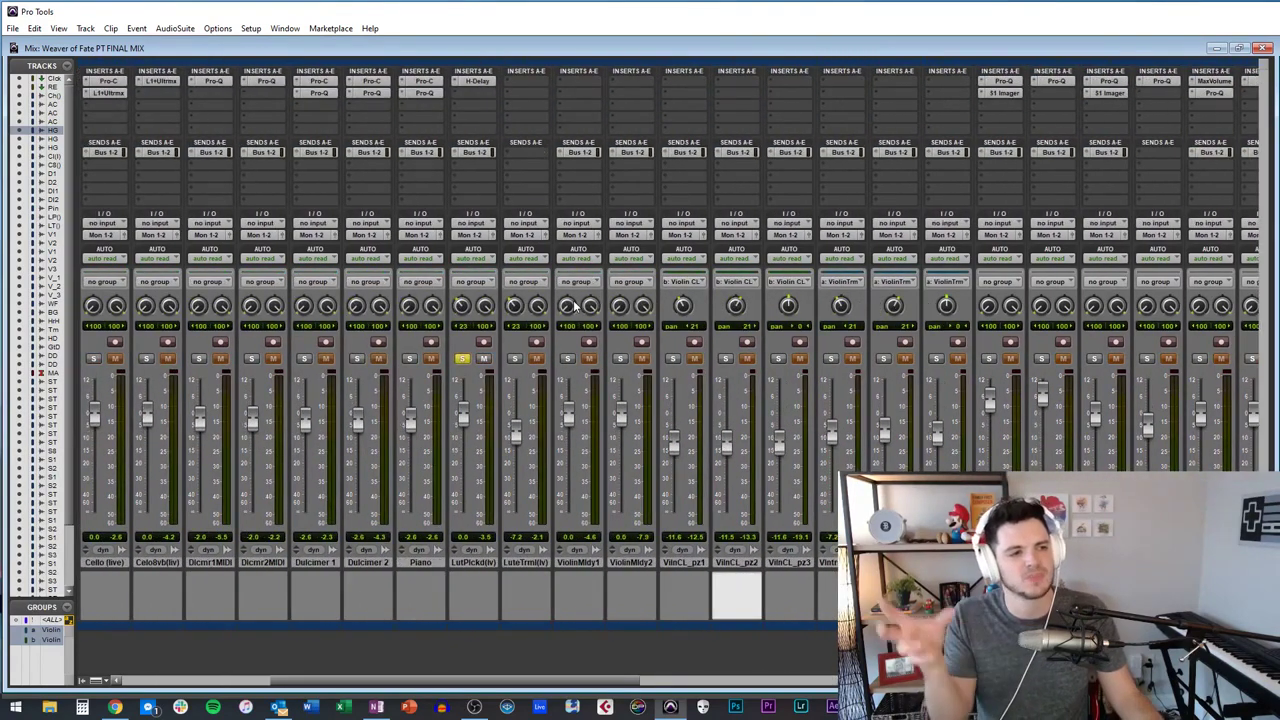
click(462, 359)
click(631, 562)
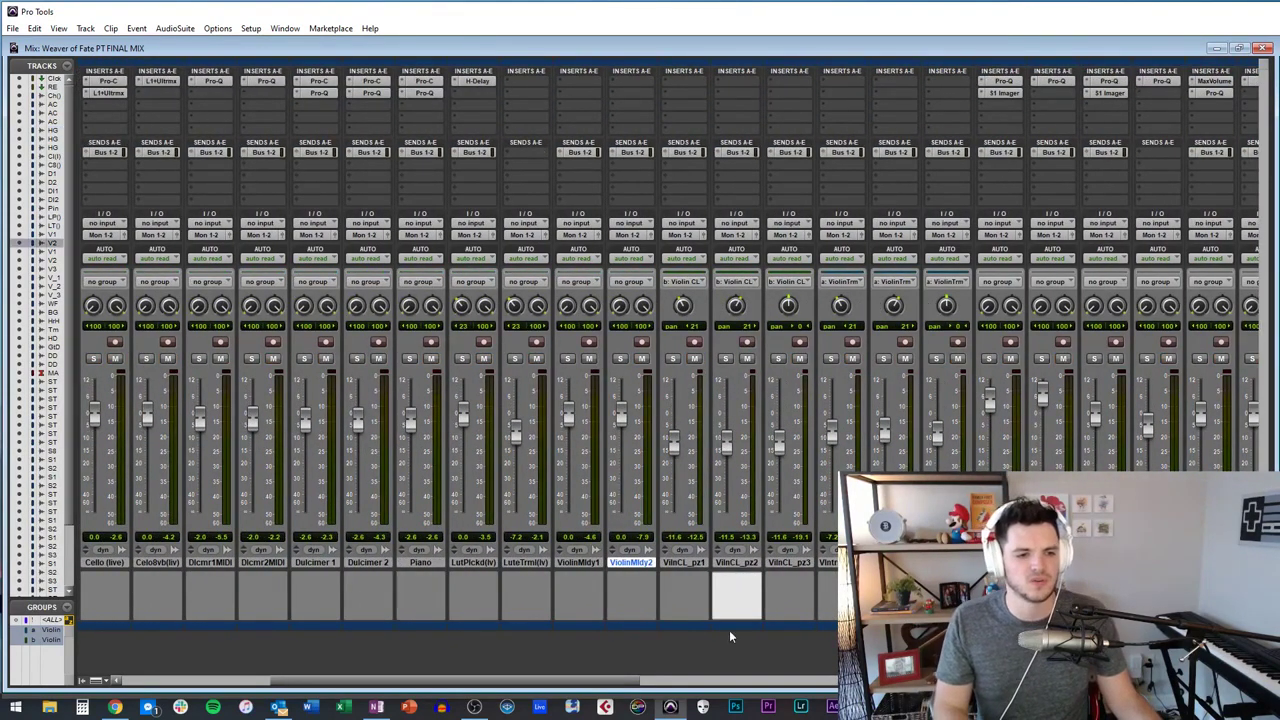
key(ctrl+equal)
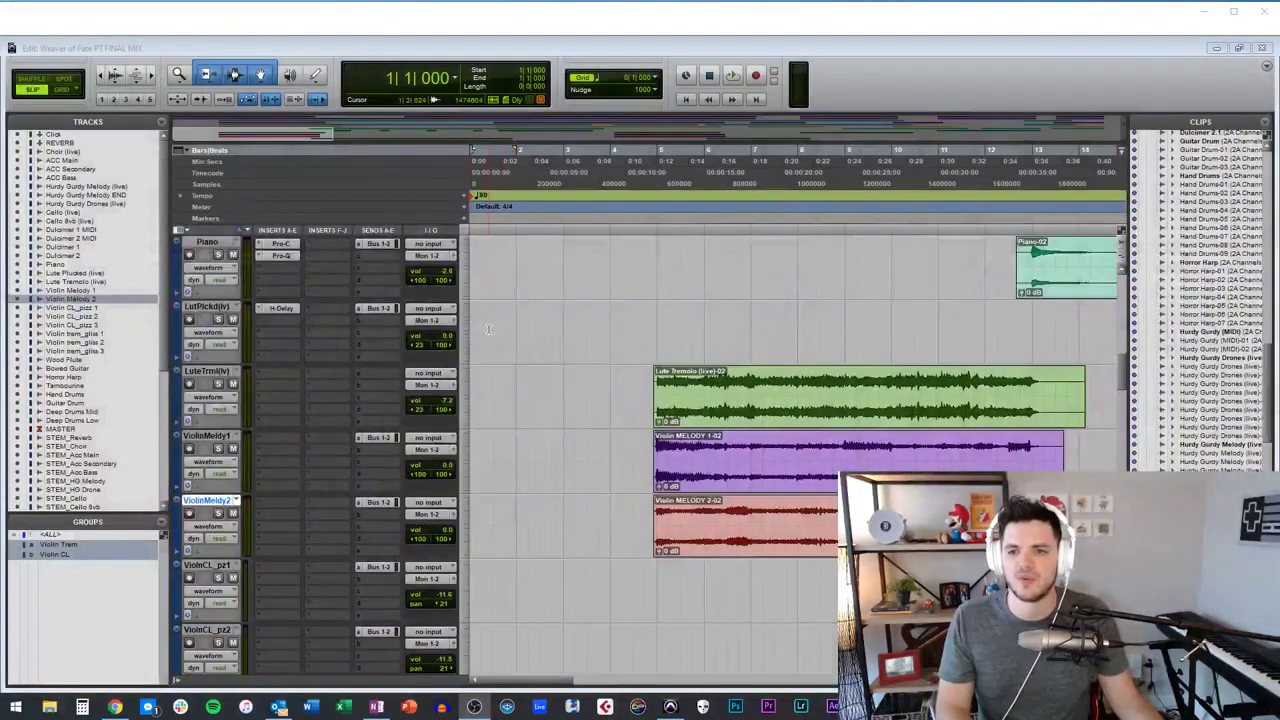
Place the edit cursor at about bar 6 and solo the Choir (live) track.
click(488, 329)
scroll(488, 329, up, 10)
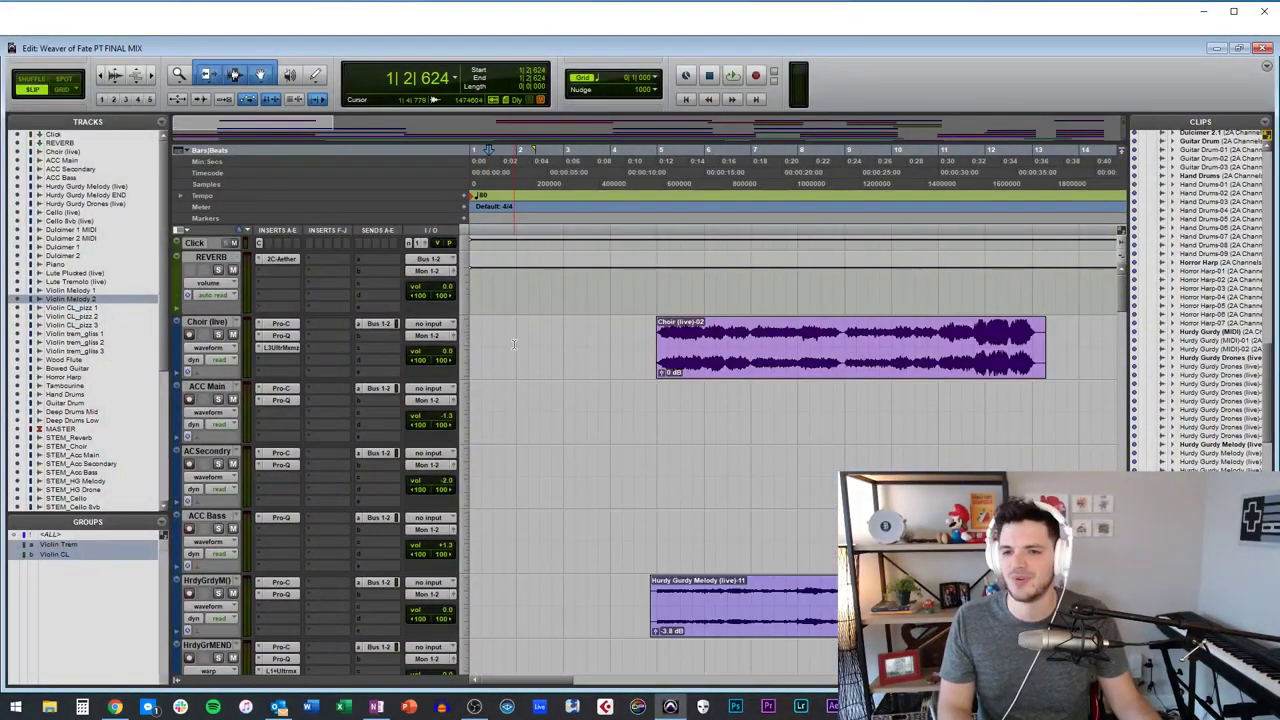
click(576, 318)
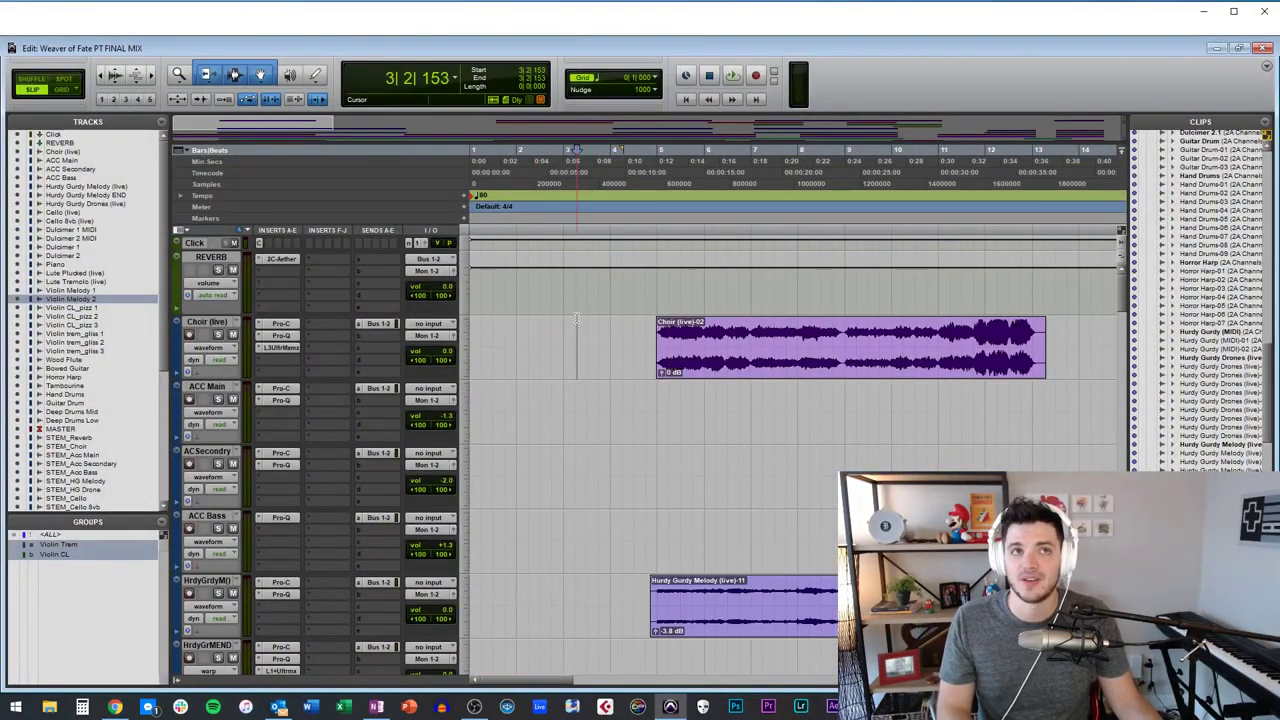
scroll(576, 318, right, 4)
click(555, 405)
scroll(555, 405, left, 4)
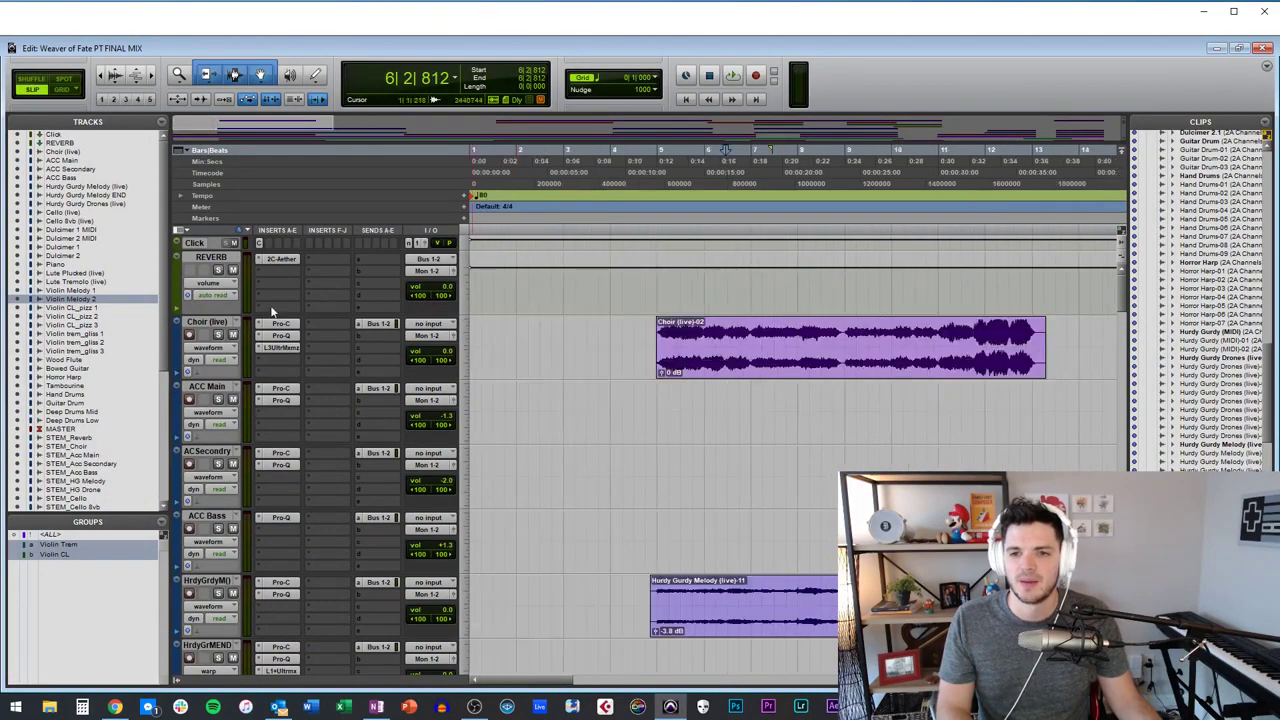
click(218, 335)
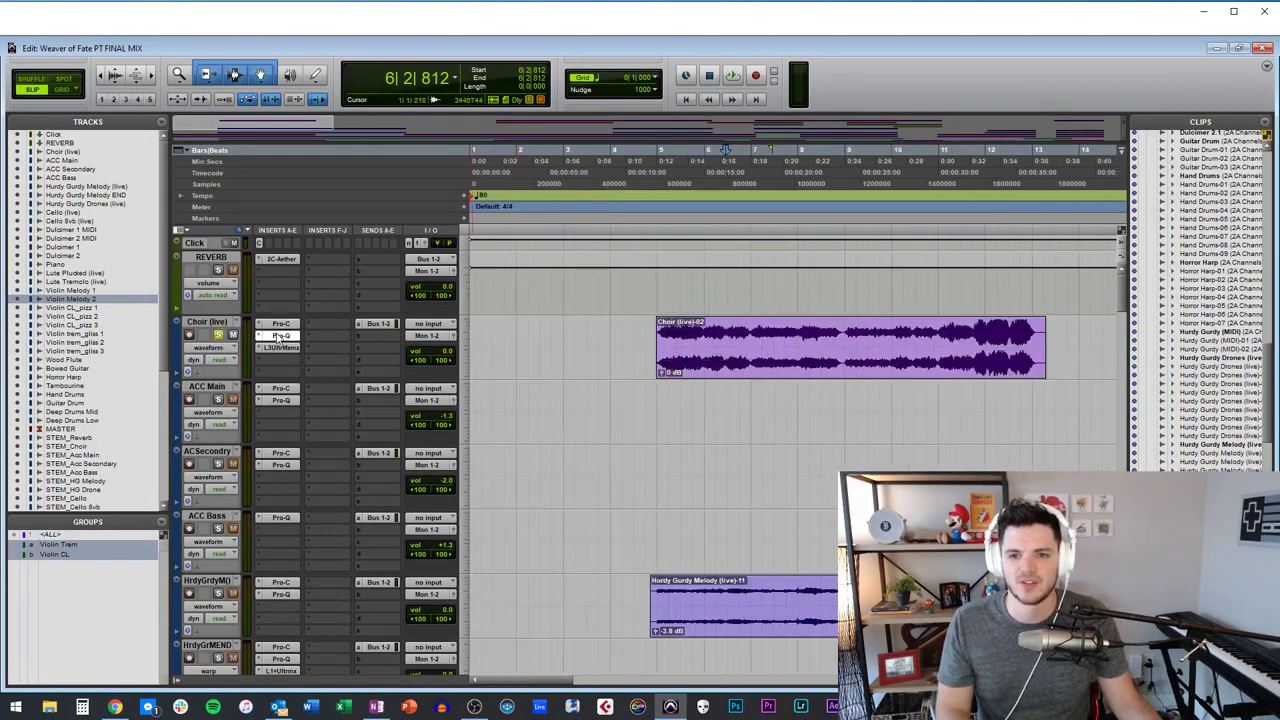
Bypass all inserts on the MASTER track and the Pro-C, Pro-Q and L3 inserts on the Choir (live) track.
scroll(279, 338, down, 20)
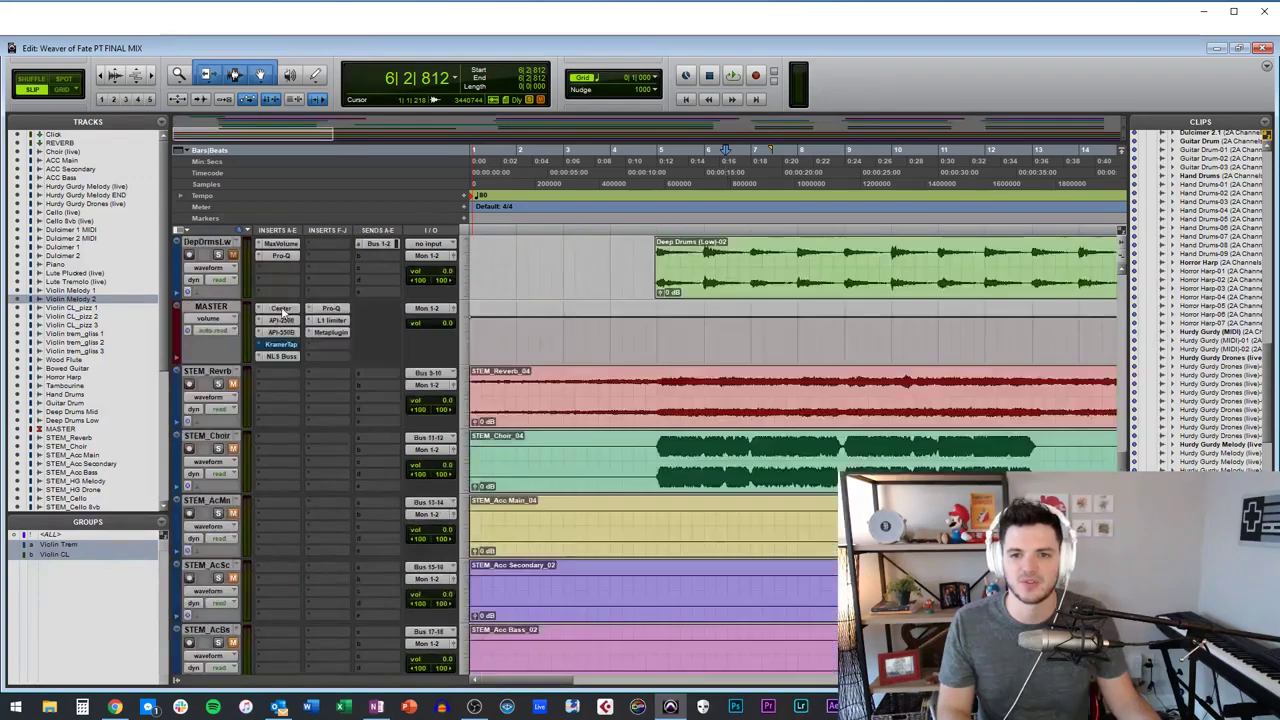
ctrl+click(280, 310)
ctrl+click(320, 311)
ctrl+click(322, 321)
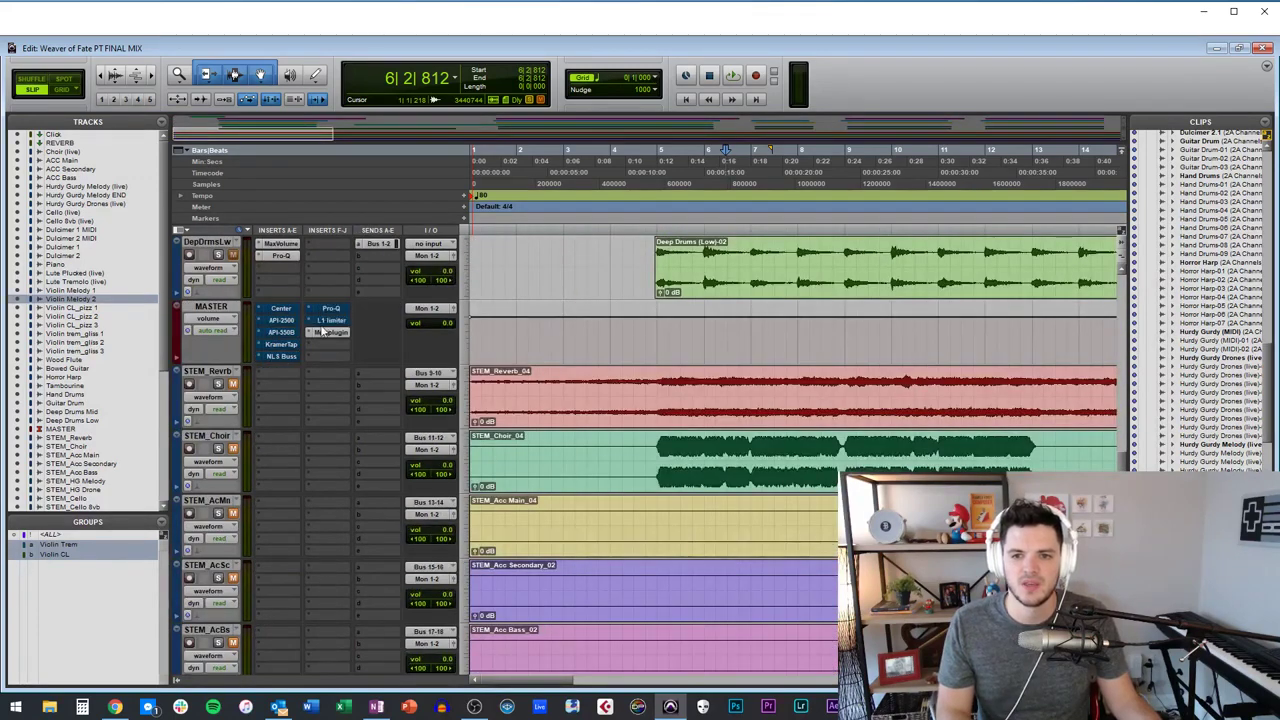
scroll(804, 355, up, 20)
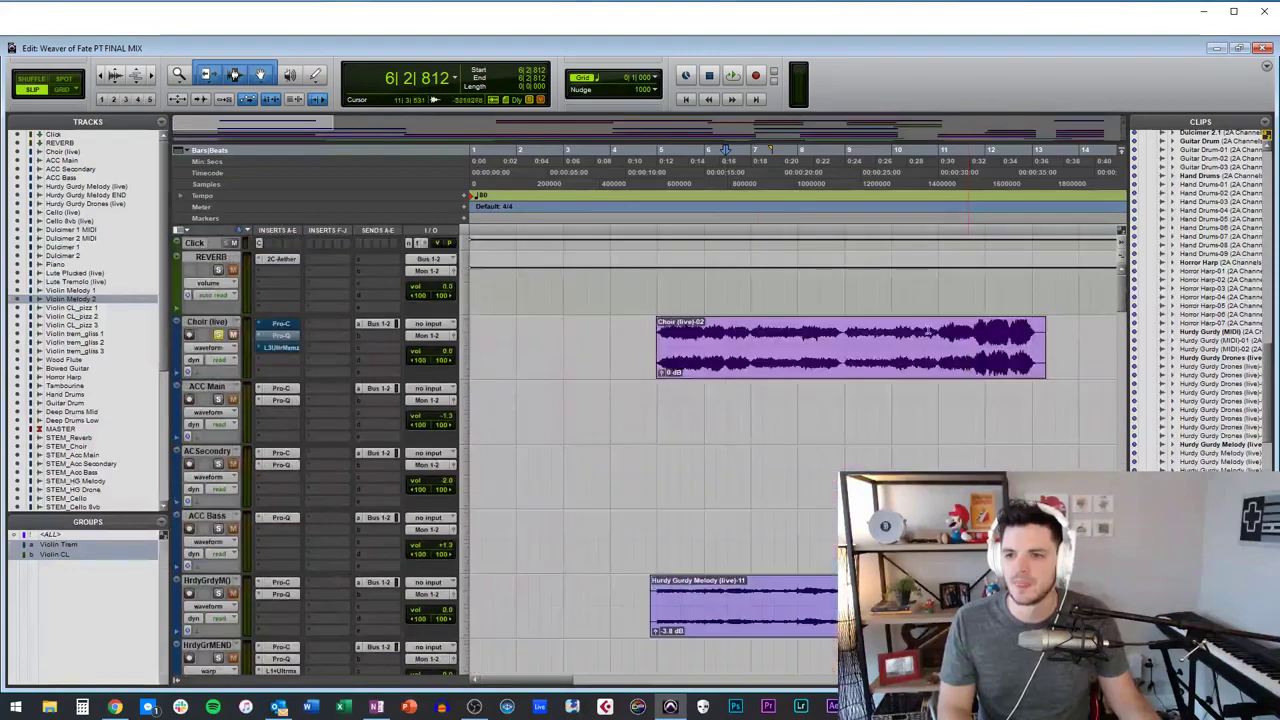
Select the Choir (live)-02 clip and play it soloed with its inserts bypassed.
click(728, 360)
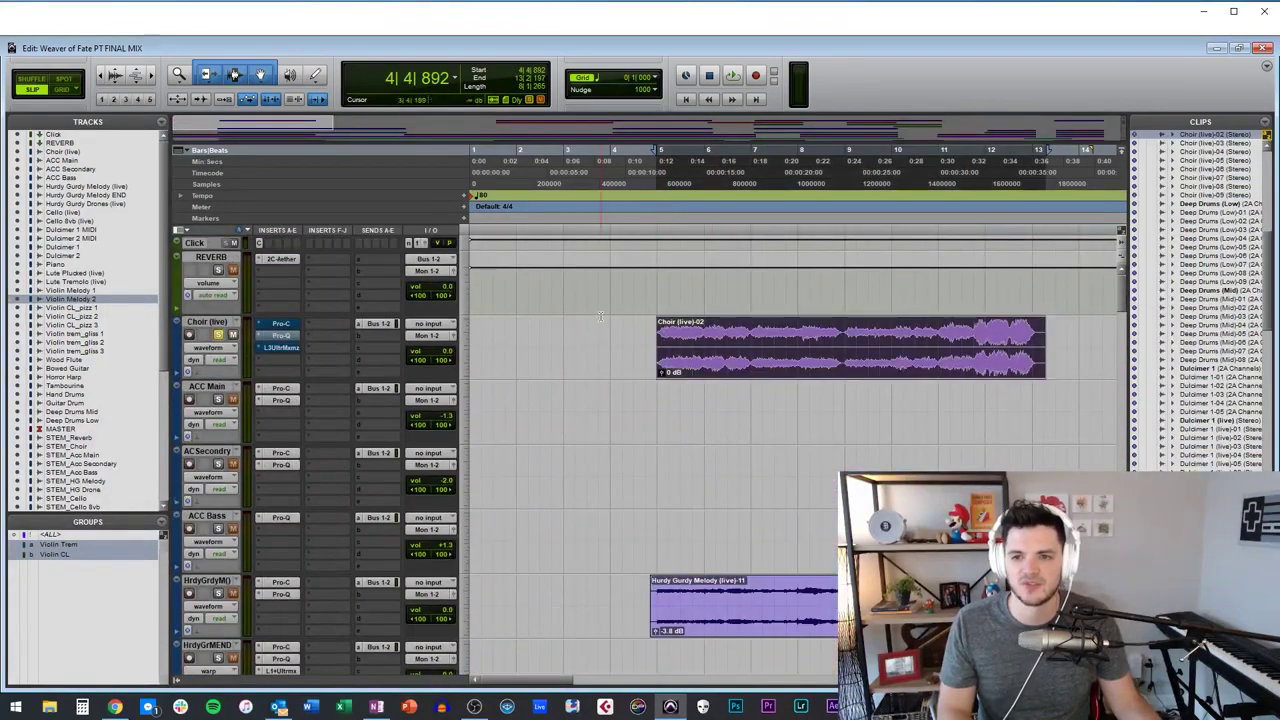
key(space)
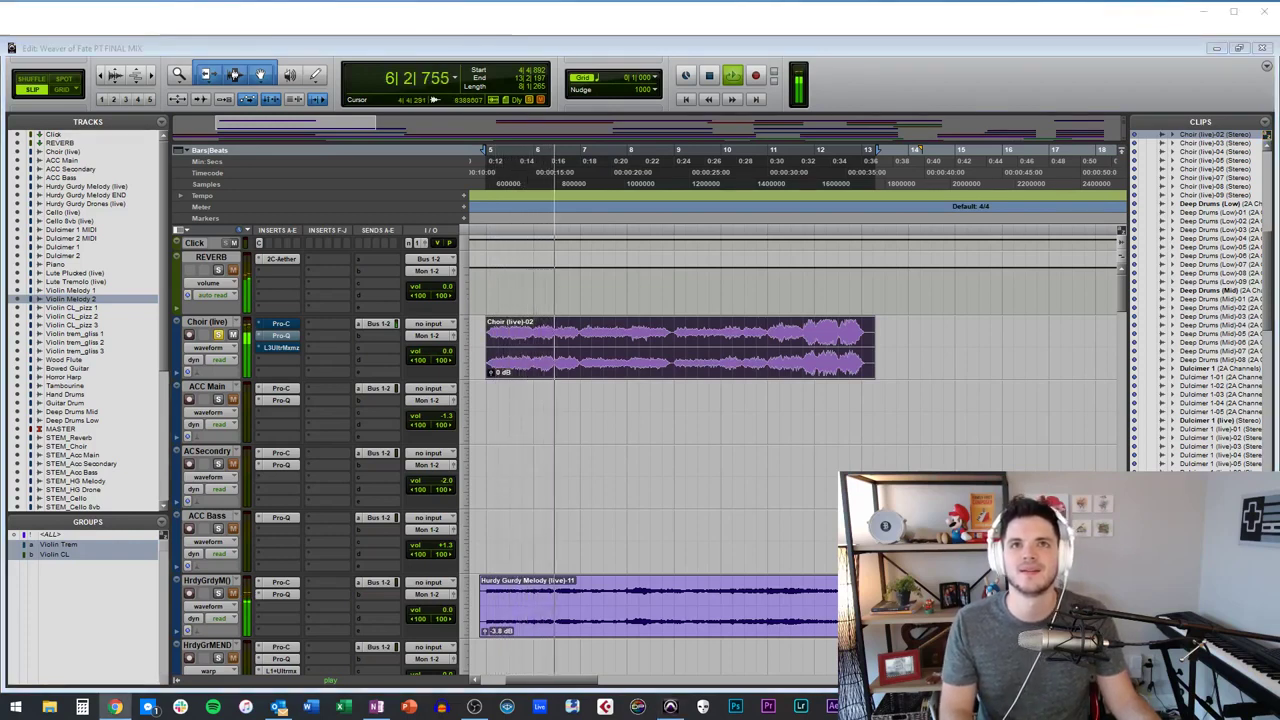
click(696, 409)
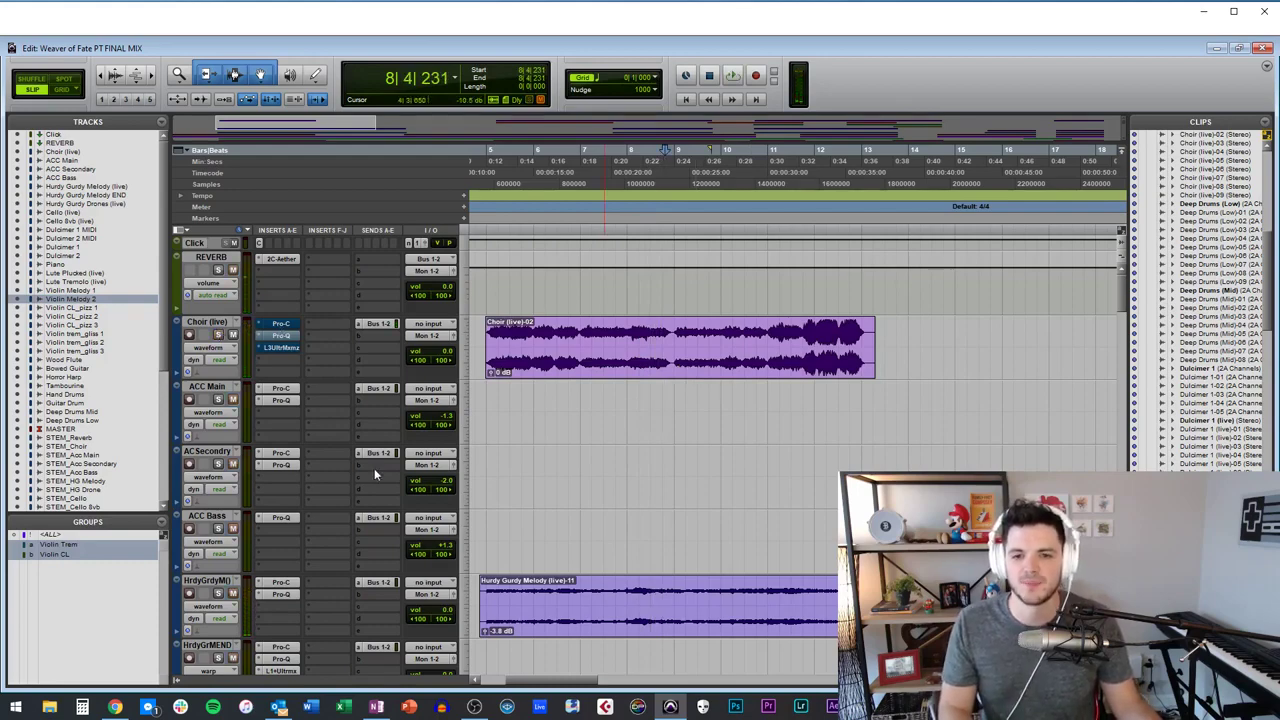
Play the full mix without the choir solo, starting just before the Choir (live)-02 clip.
scroll(352, 484, down, 10)
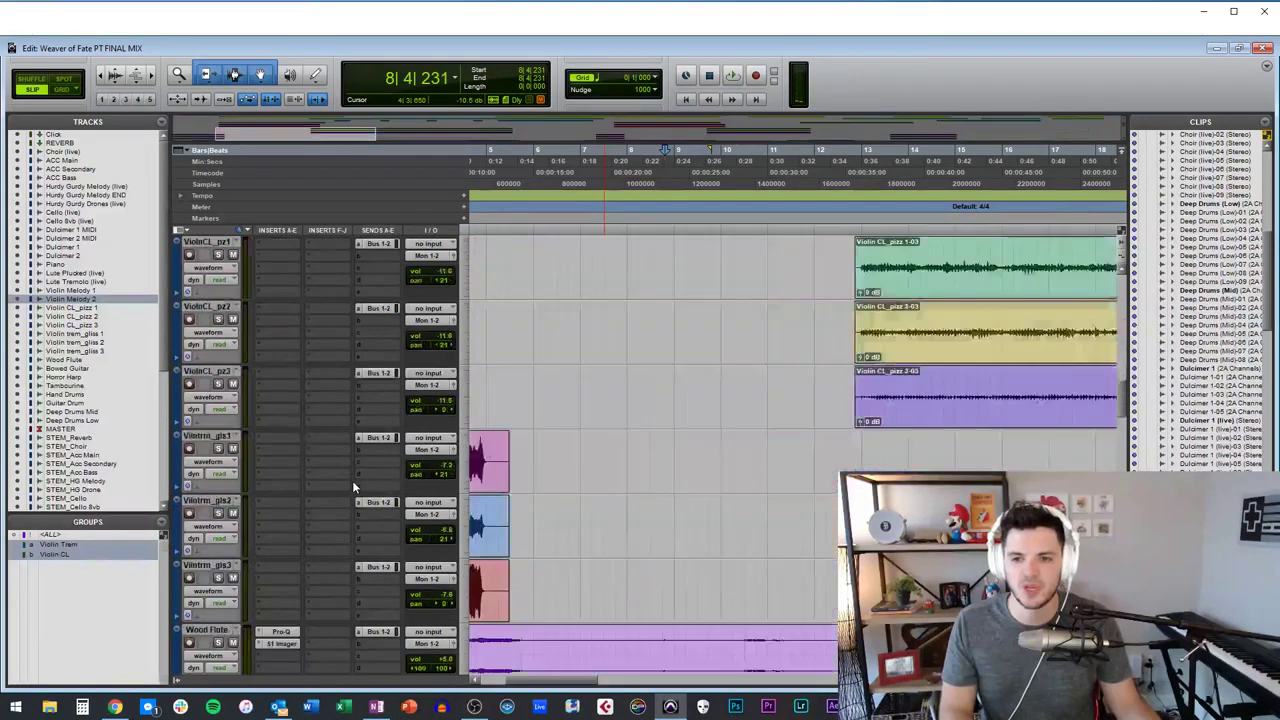
scroll(352, 480, up, 10)
click(478, 333)
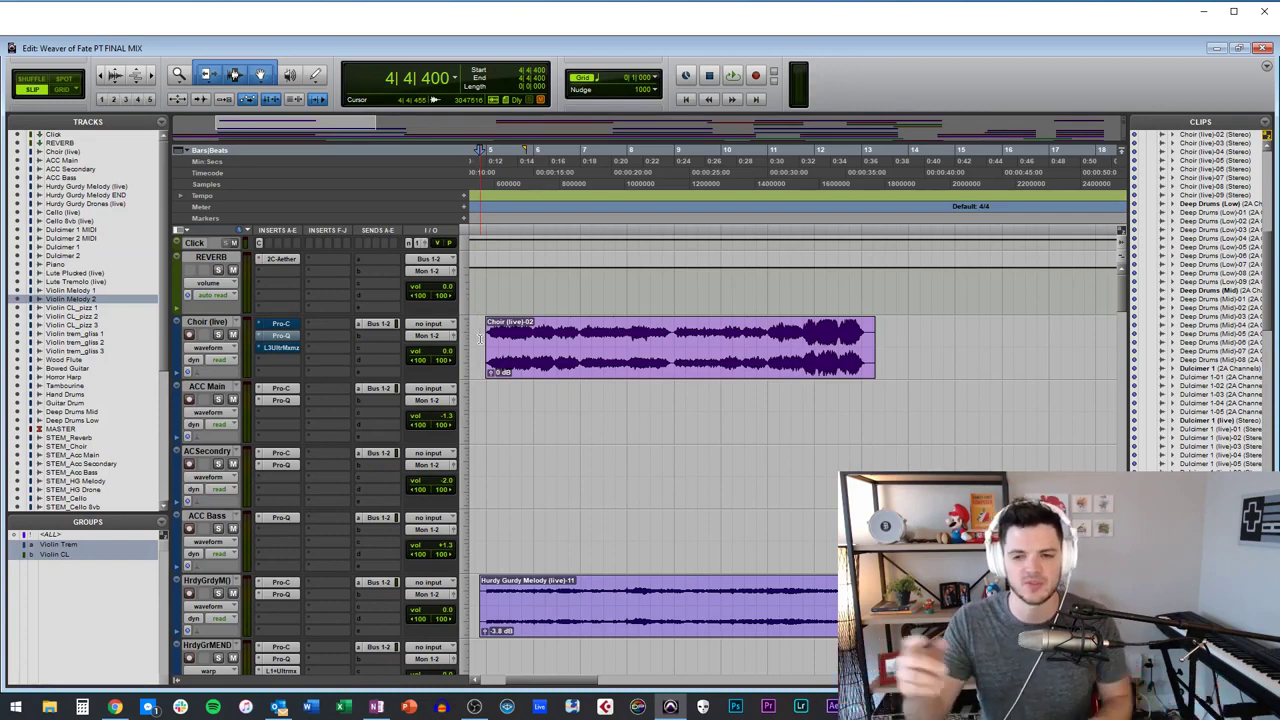
key(space)
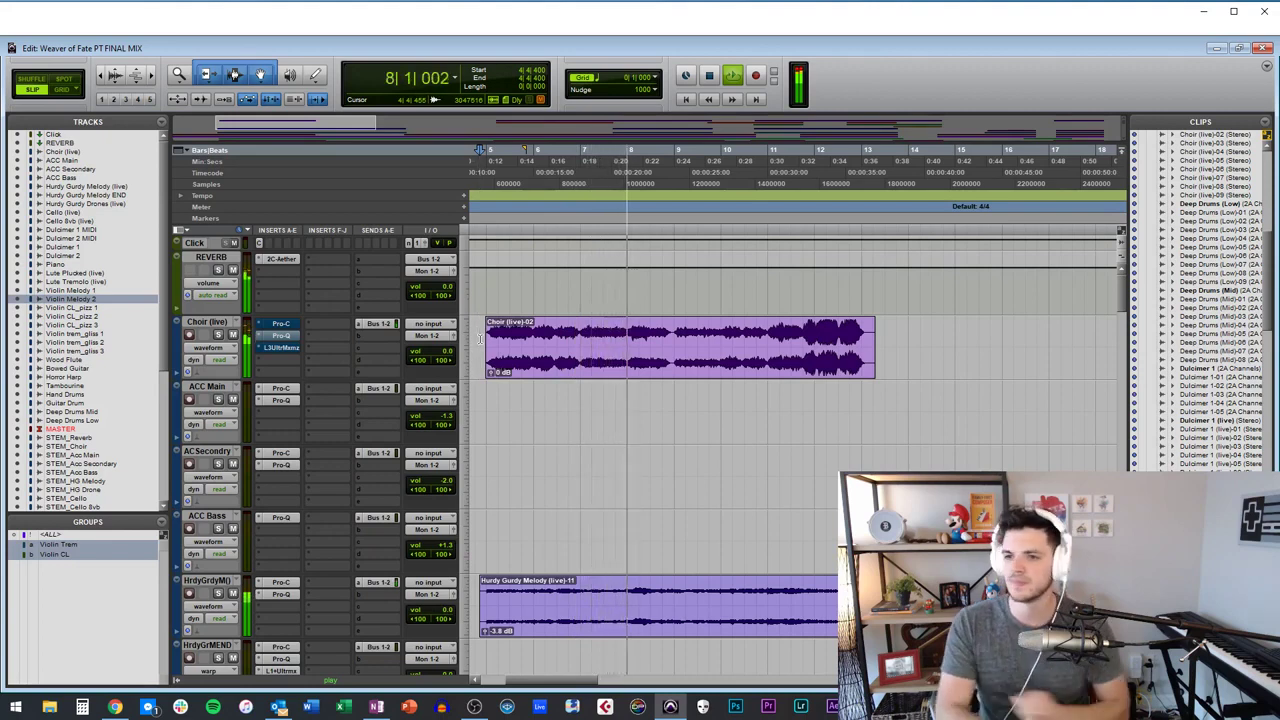
key(space)
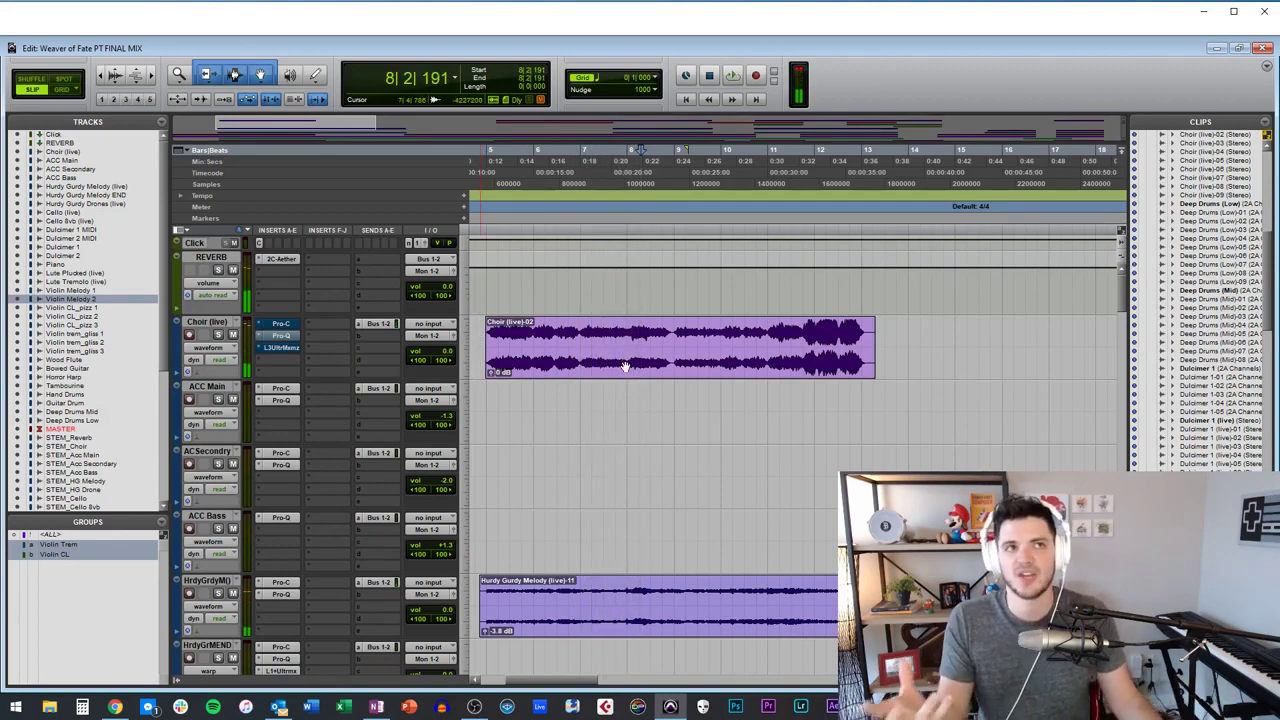
Raise the Choir (live) track's volume to +1.8 dB and solo the track.
ctrl+click(277, 345)
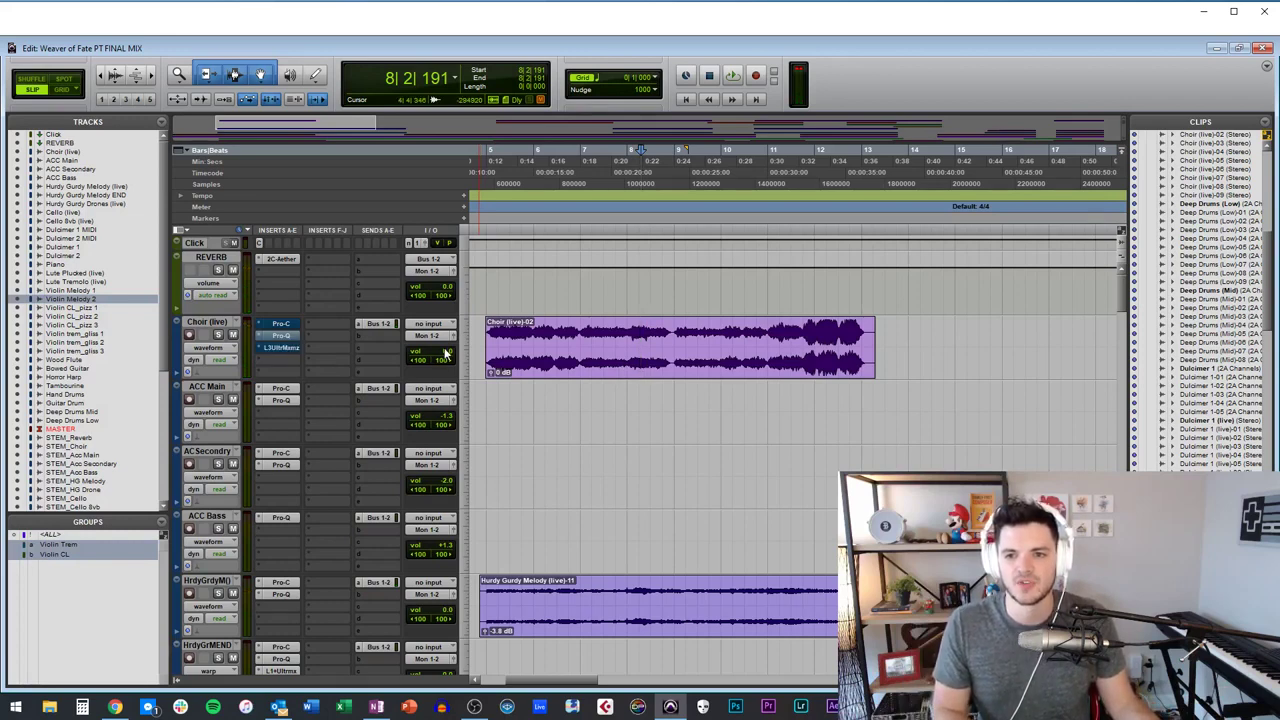
drag(446, 353, 446, 347)
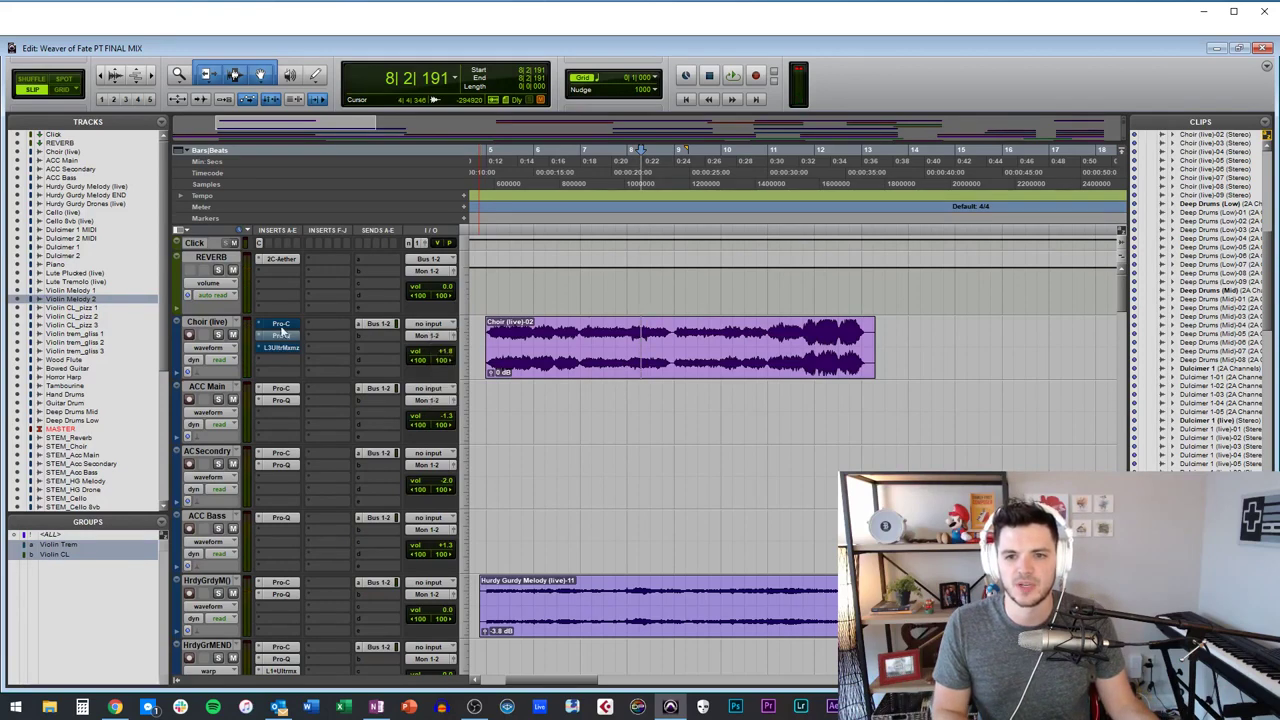
click(218, 335)
Play the Choir (live)-02 clip and set the track's volume to 0.0 dB.
click(538, 362)
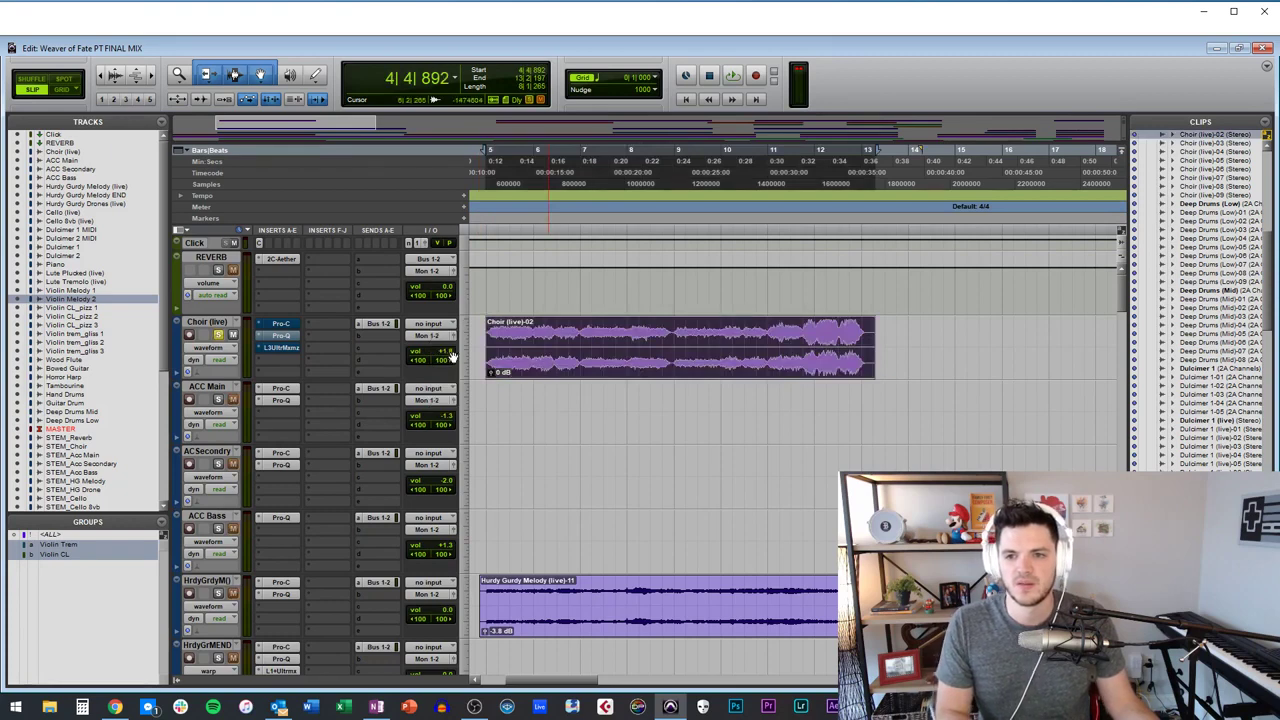
key(space)
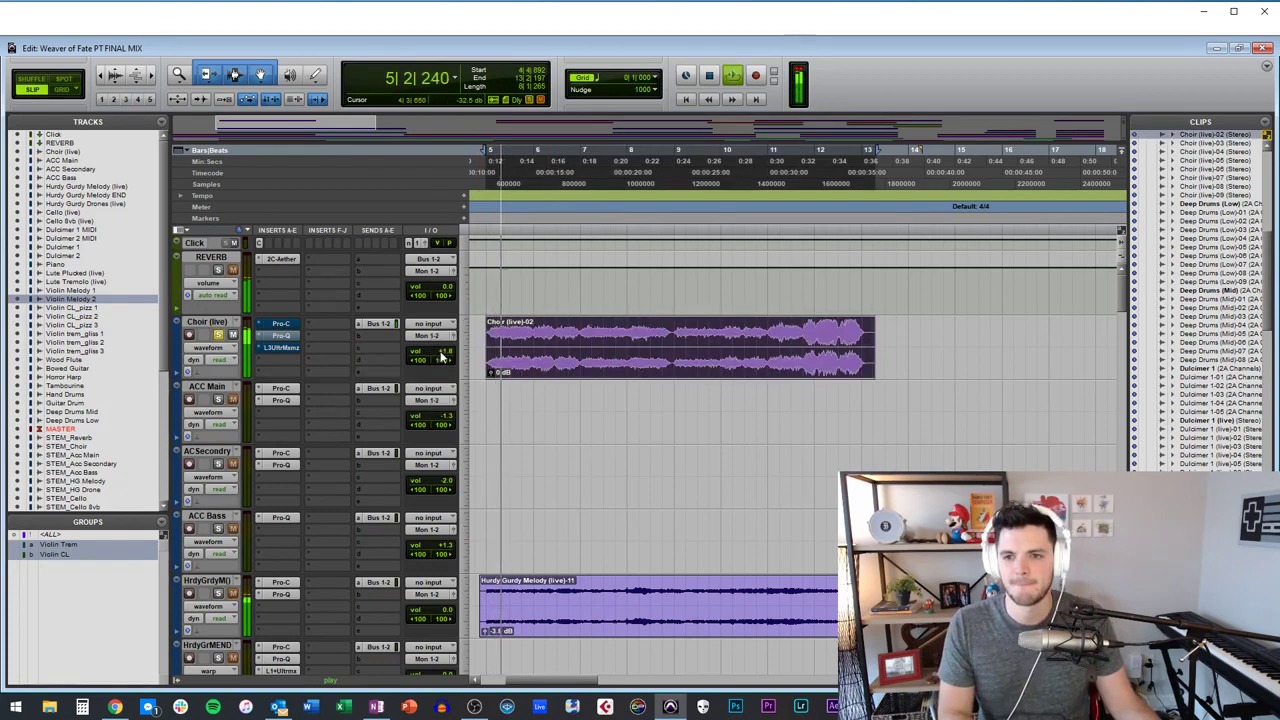
drag(446, 352, 447, 348)
key(space)
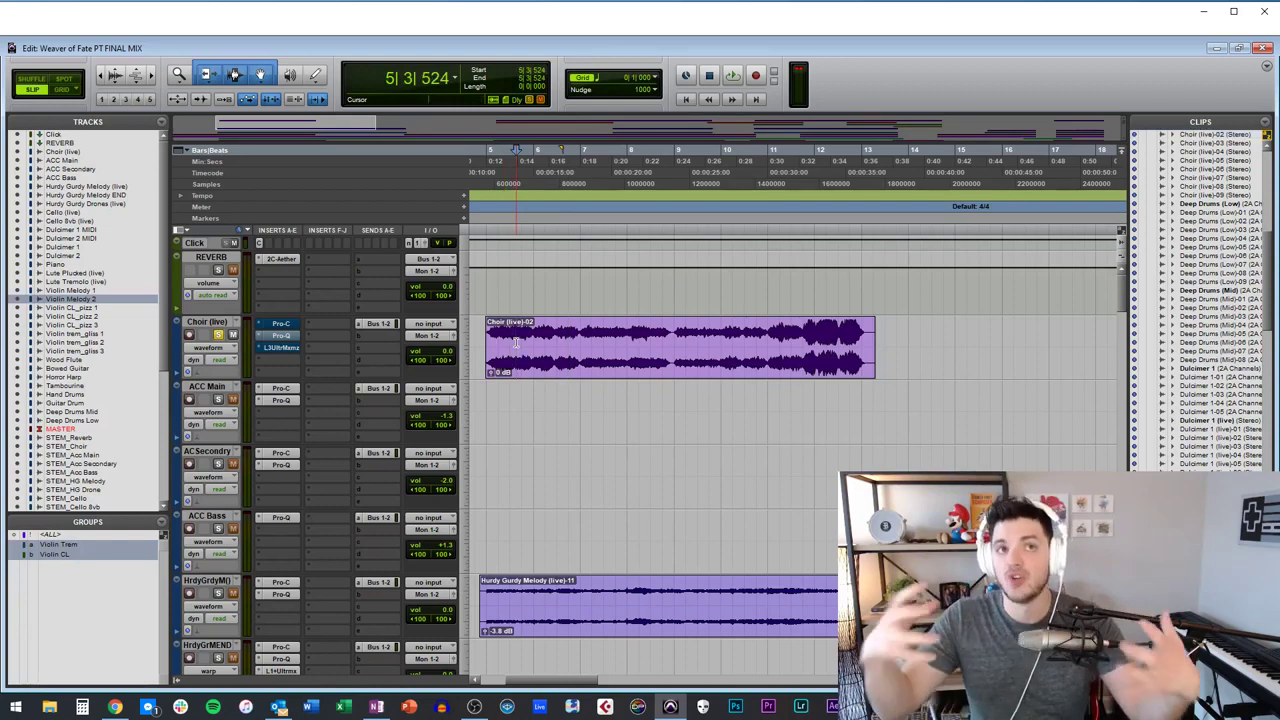
Reactivate the Pro-C insert on the Choir (live) track and examine its compressor settings in the plug-in window.
click(280, 327)
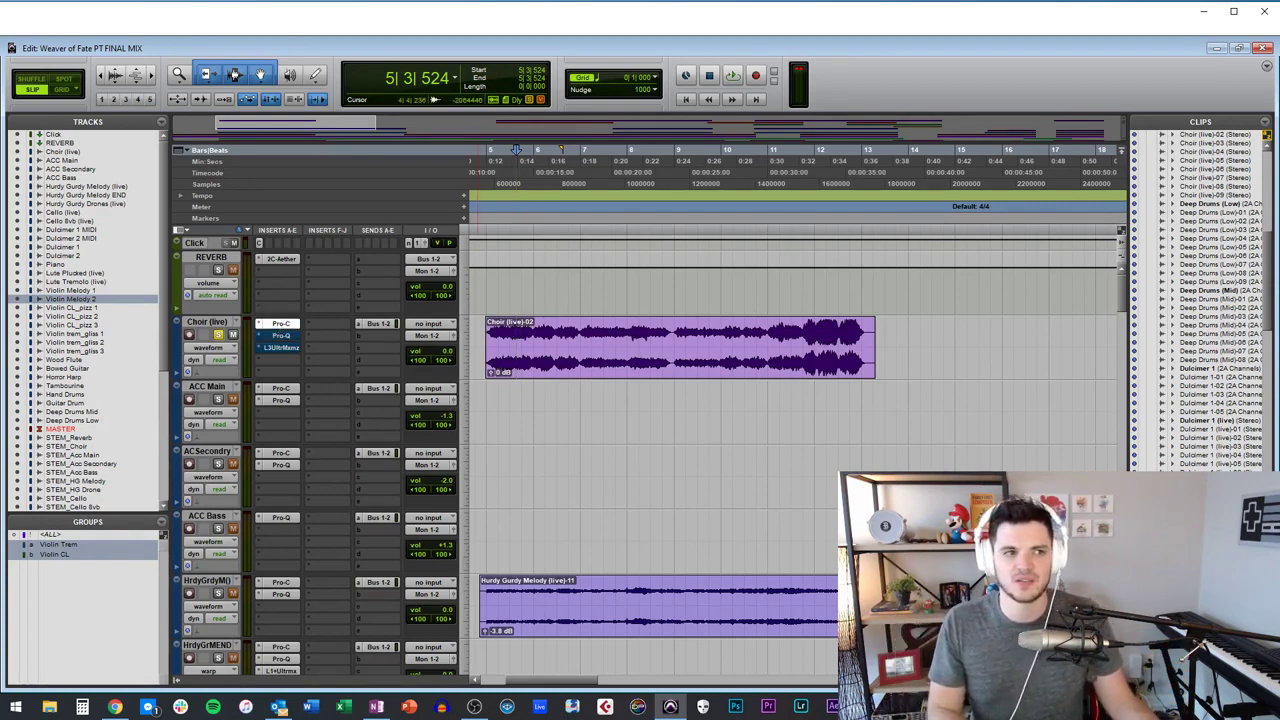
drag(504, 334, 530, 113)
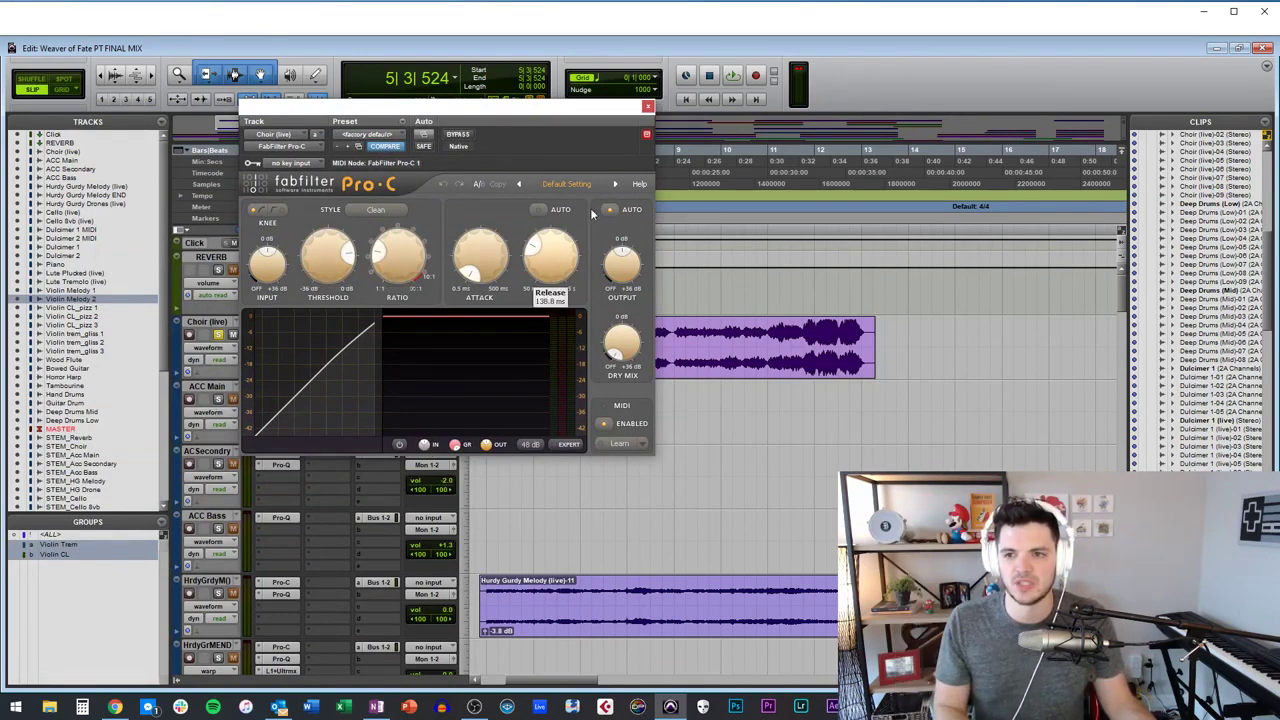
click(647, 105)
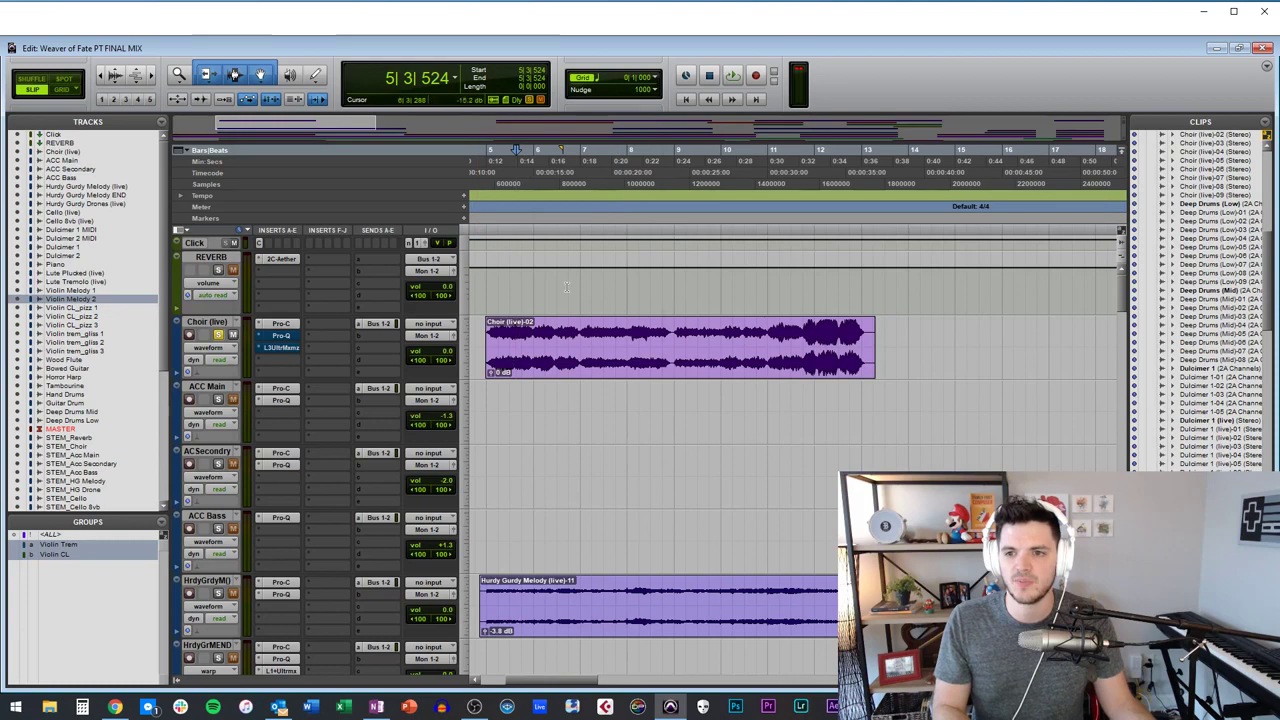
Play the end of the Choir (live)-02 clip from about bar 11, toggling the Pro-C bypass to compare the sound.
scroll(617, 330, right, 3)
click(640, 335)
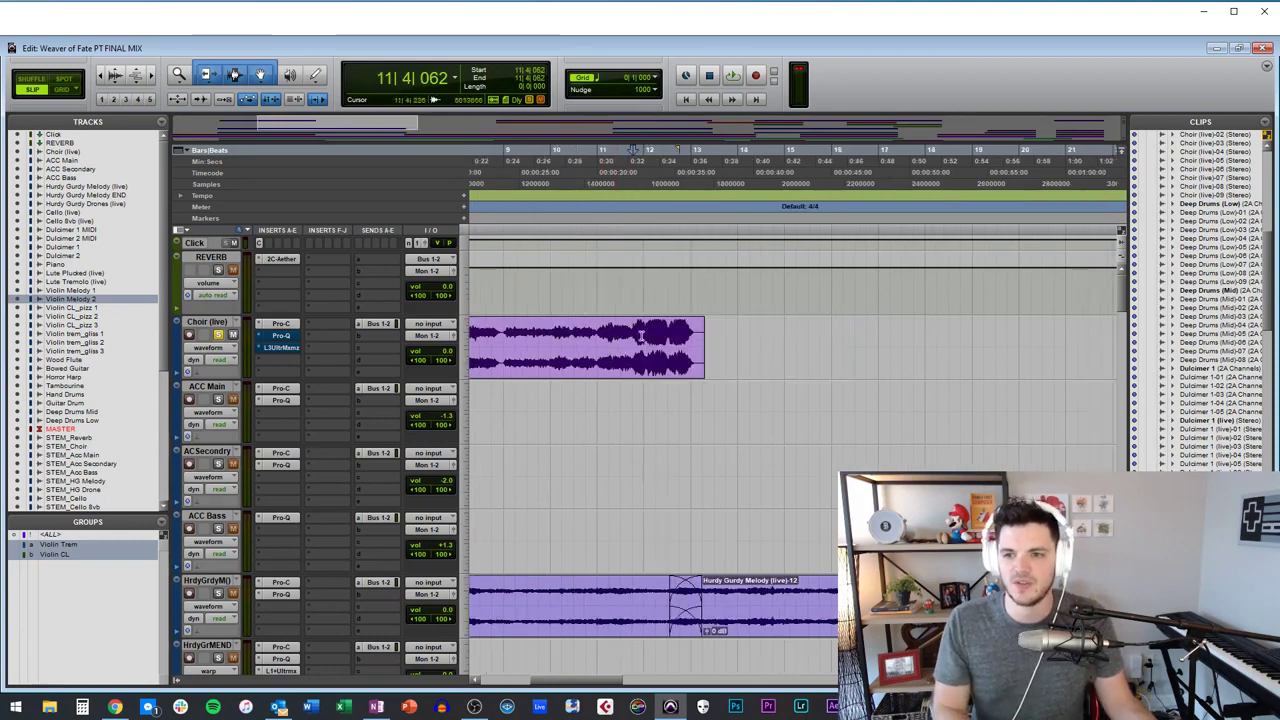
key(space)
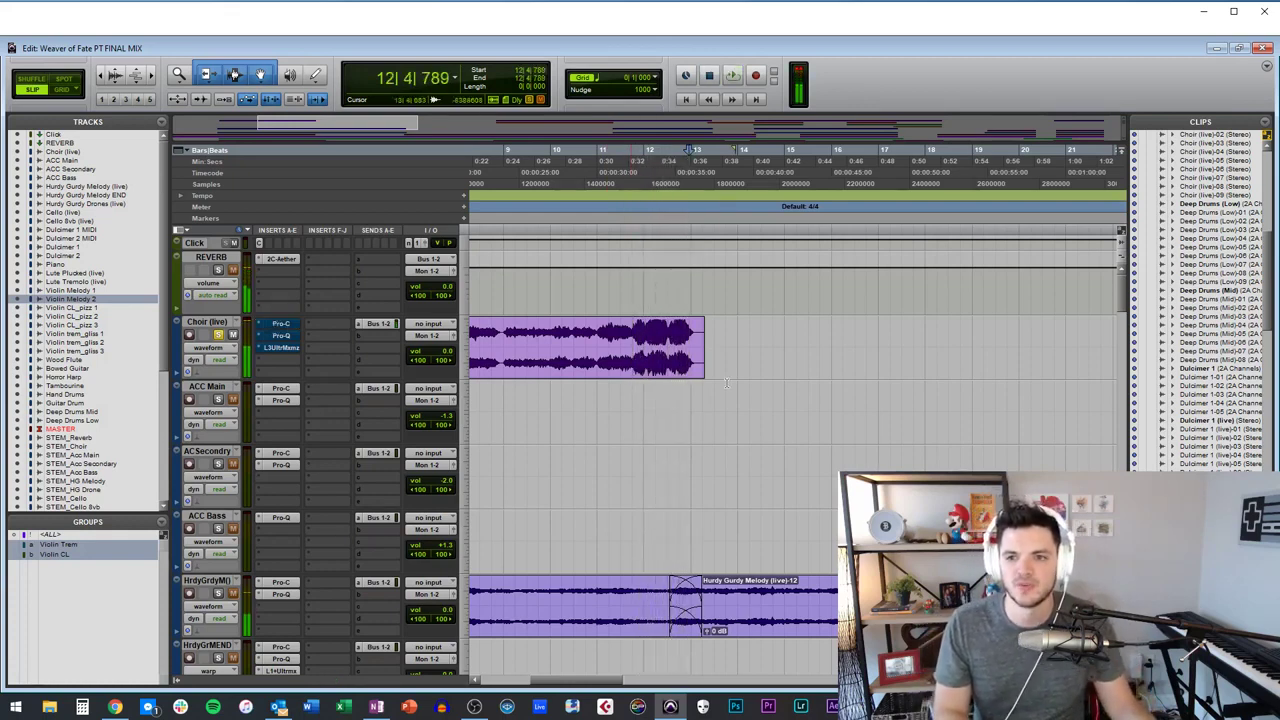
key(ctrl+q)
click(695, 291)
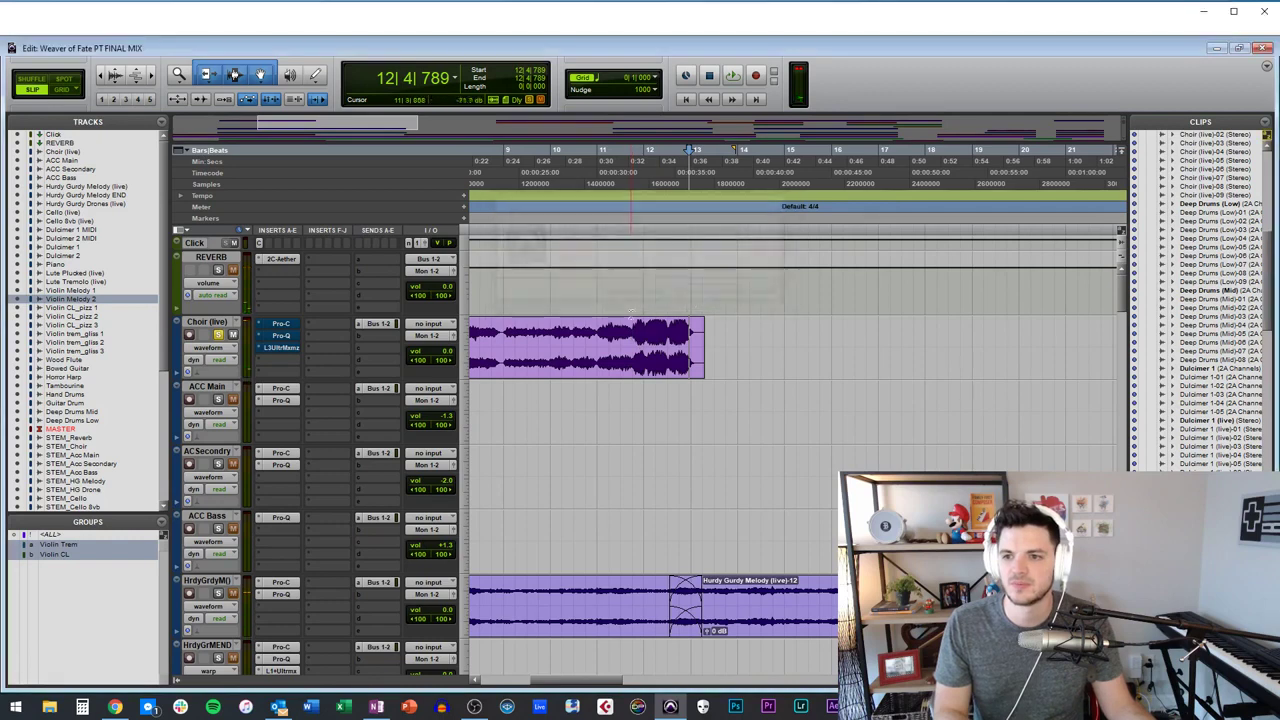
click(630, 306)
key(space)
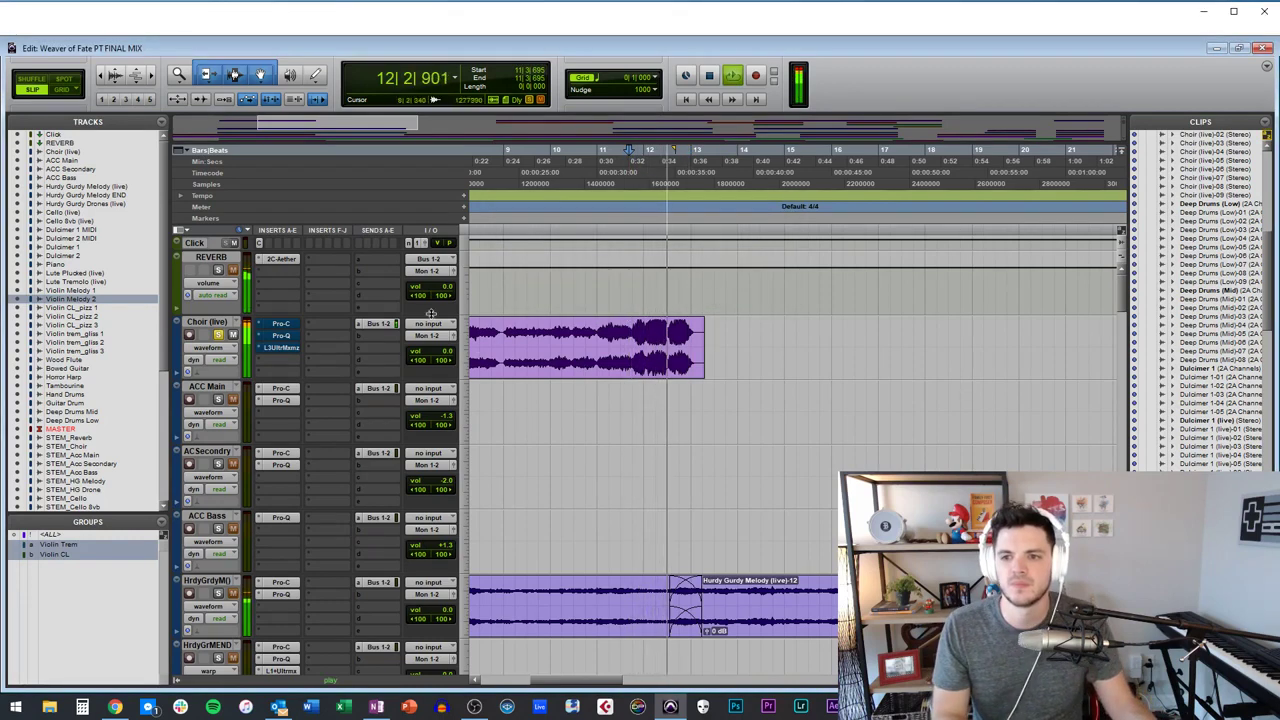
key(space)
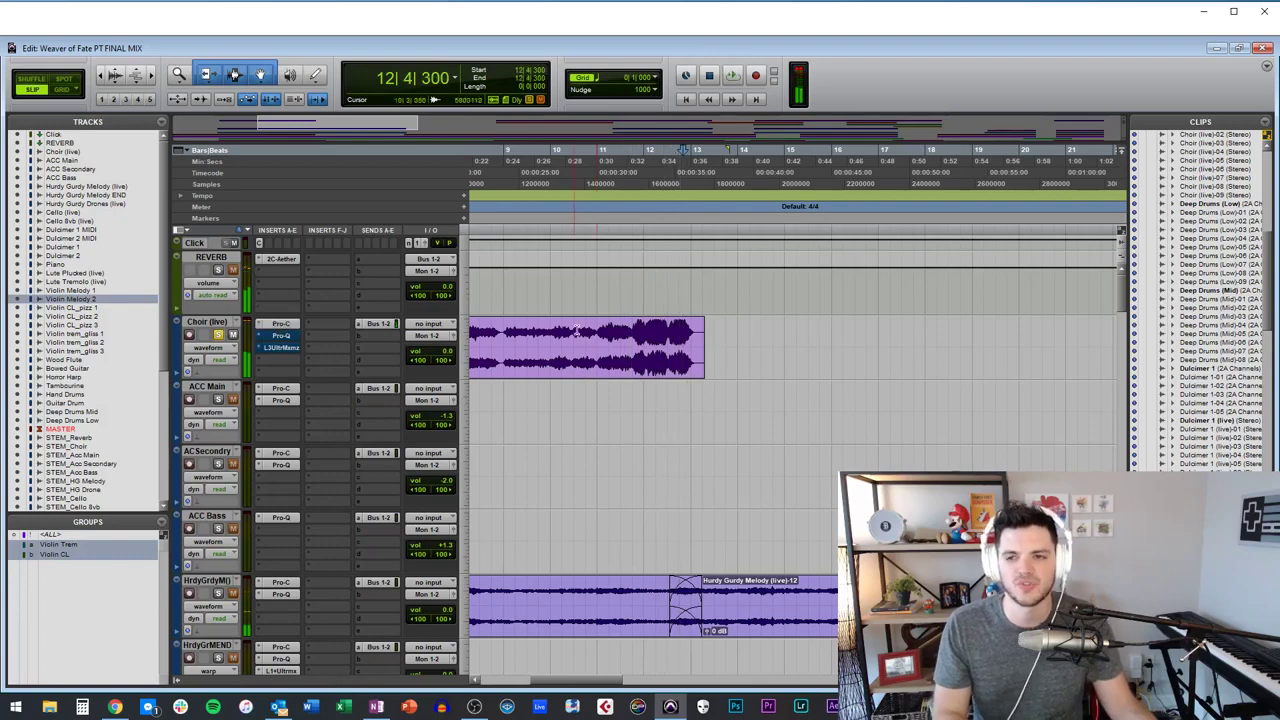
Reactivate and open the Choir (live) track's Pro-Q insert, and place the edit cursor just before the Choir (live)-02 clip.
scroll(491, 365, left, 5)
click(279, 337)
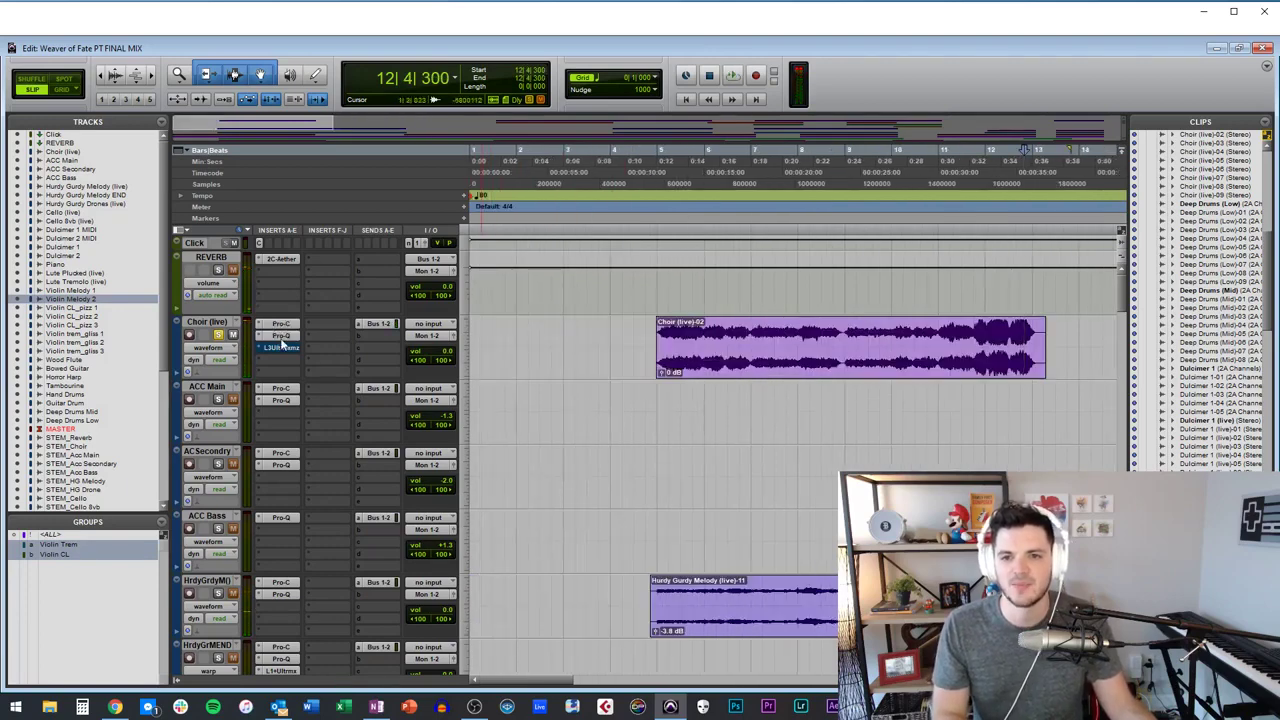
drag(533, 108, 393, 93)
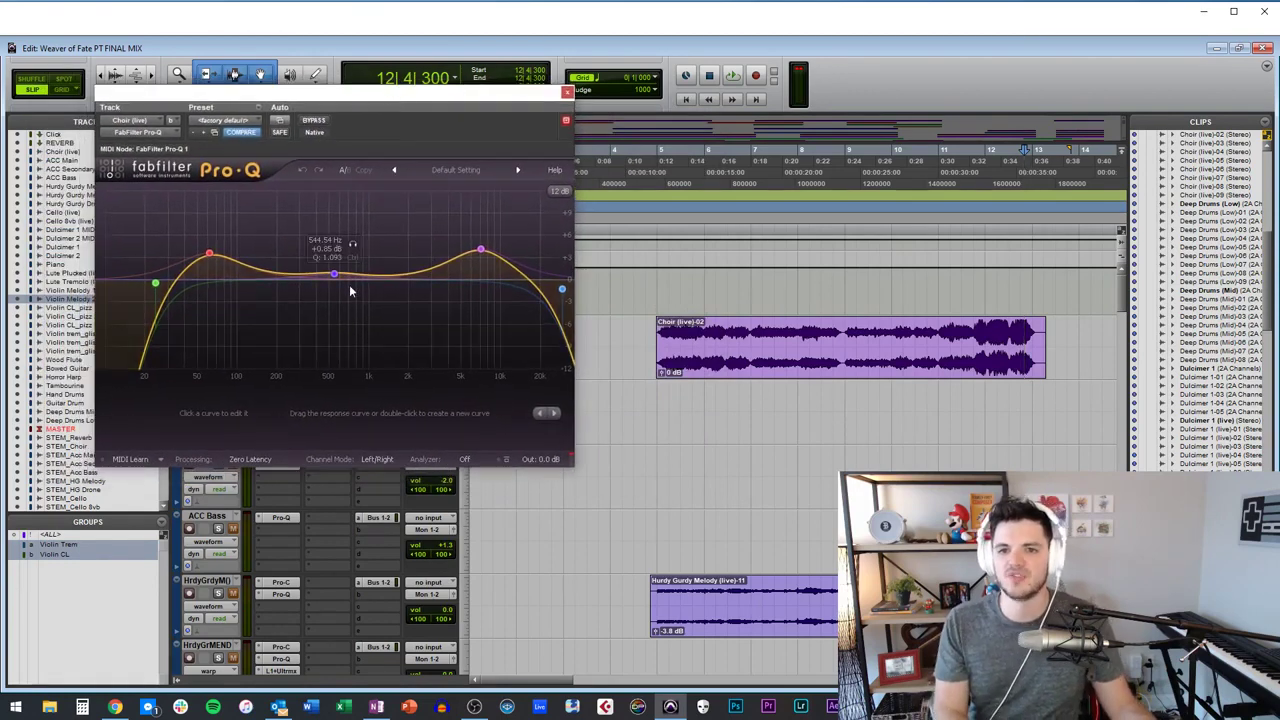
drag(317, 107, 434, 100)
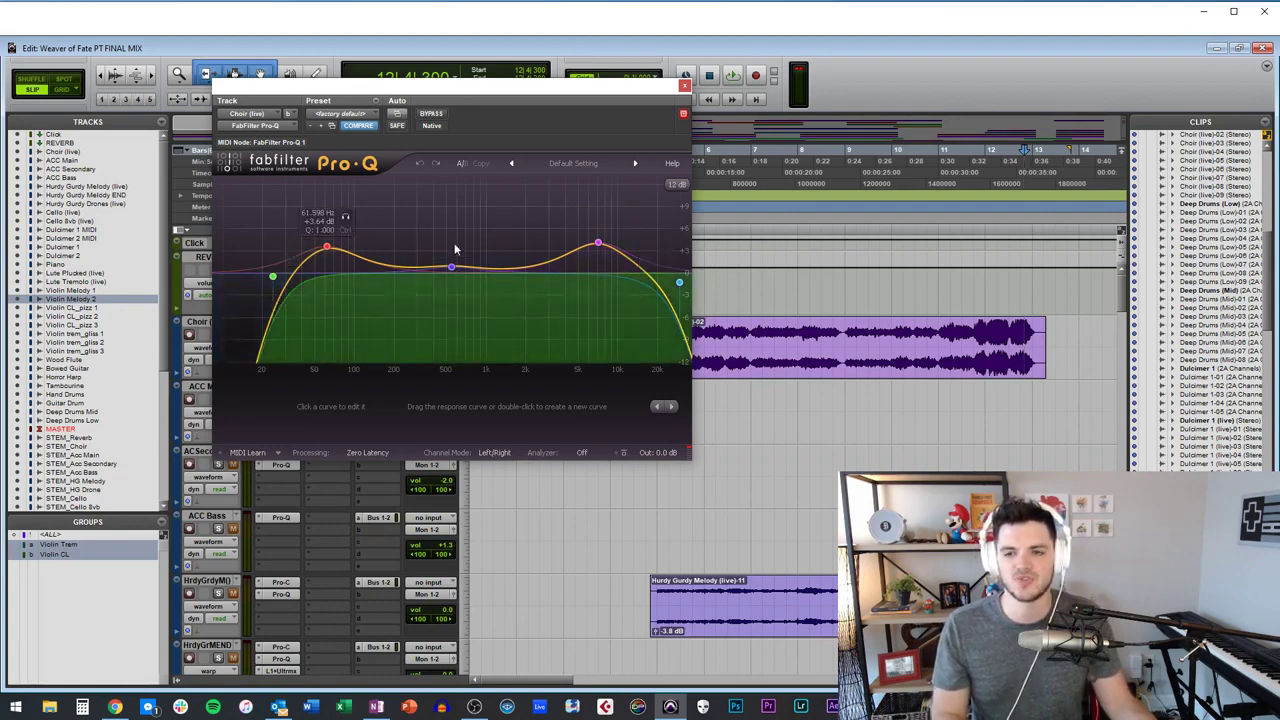
drag(541, 89, 421, 98)
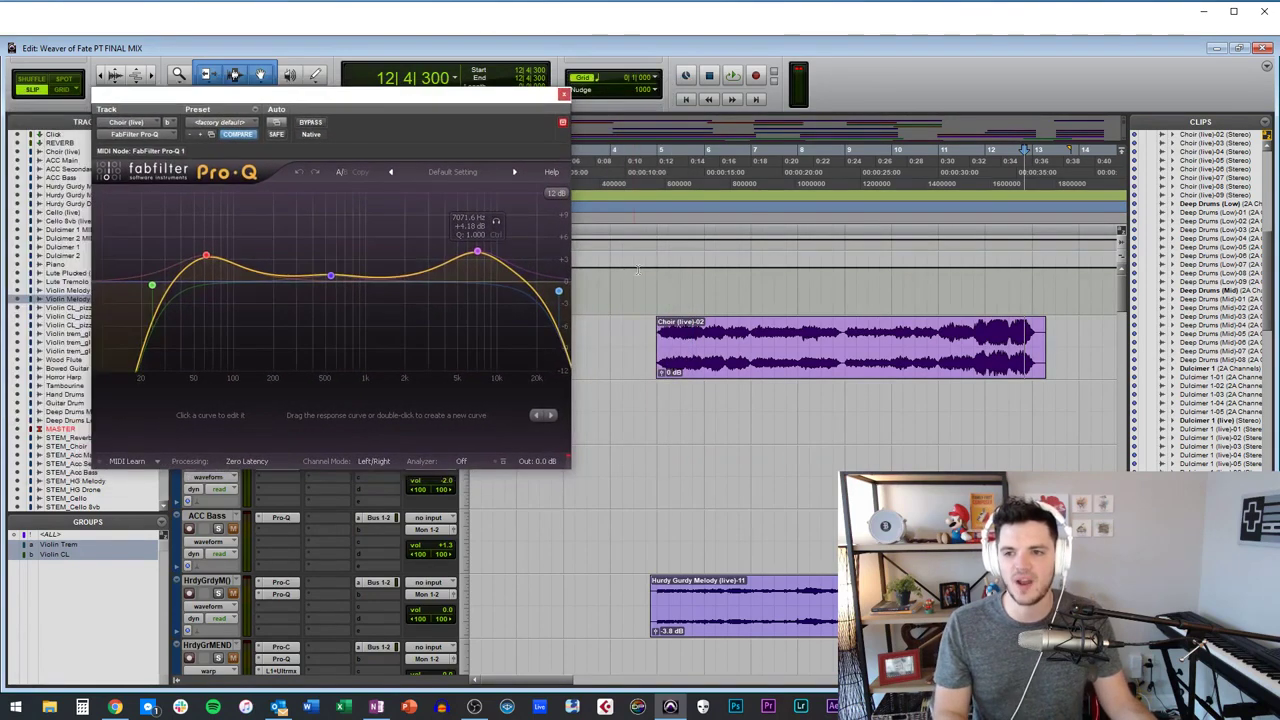
click(652, 336)
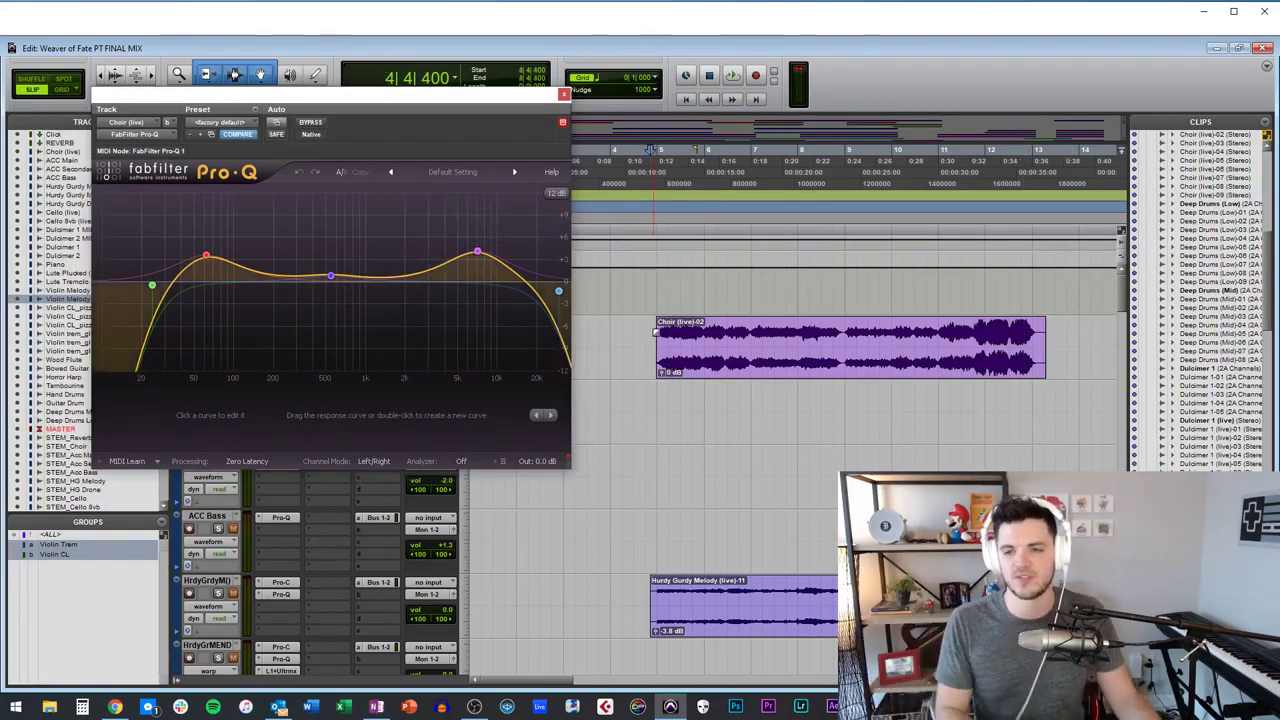
Play the start of the Choir (live)-02 clip through the Pro-Q, and reactivate and examine the track's L3 UltraMaximizer insert.
key(space)
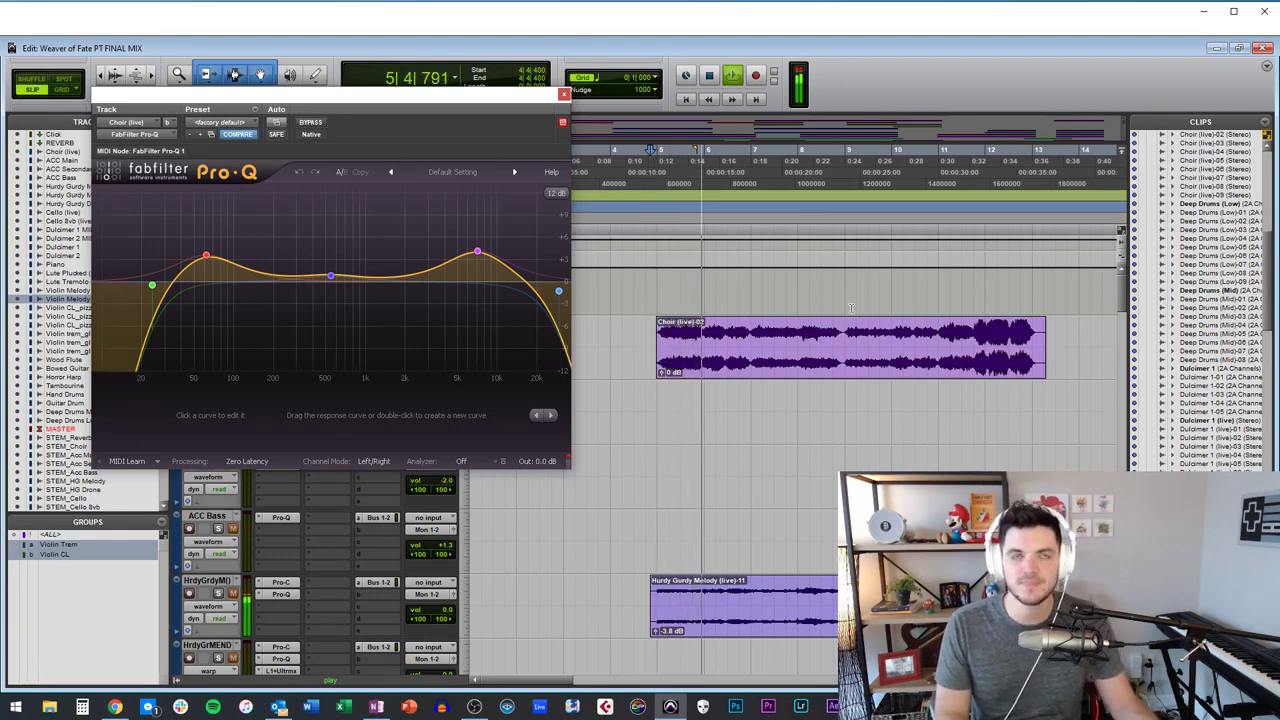
click(563, 94)
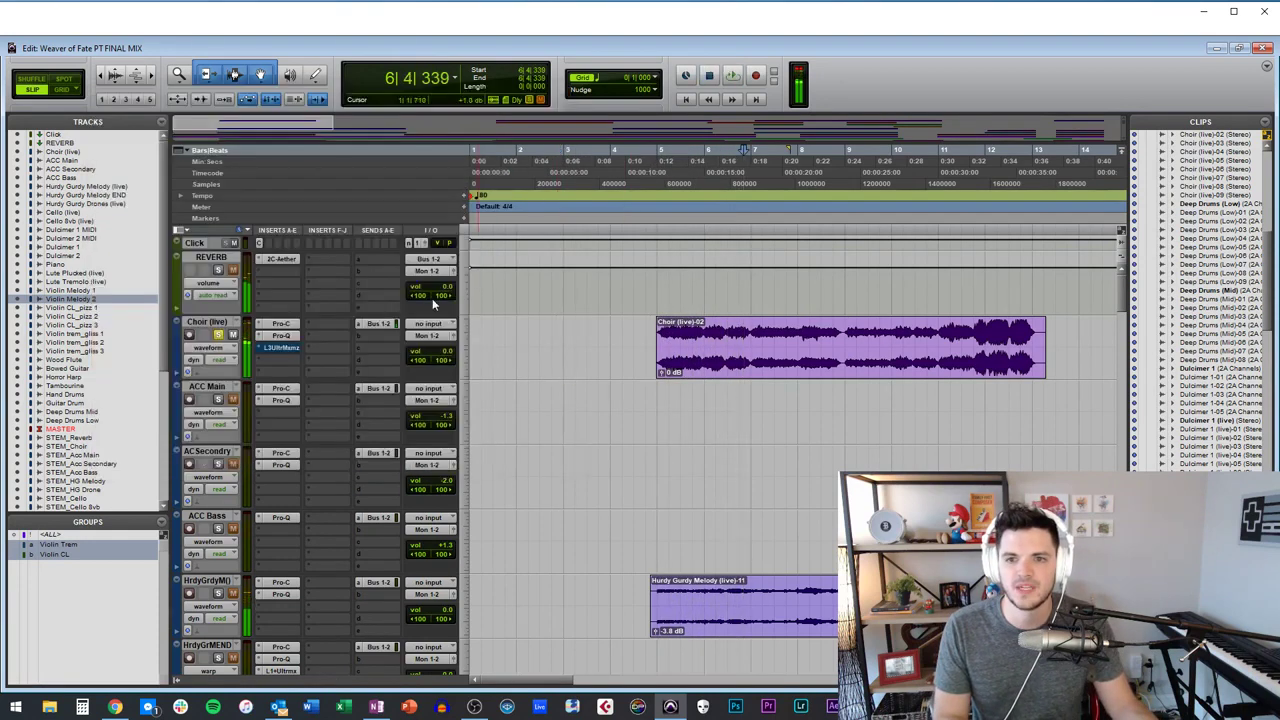
click(278, 349)
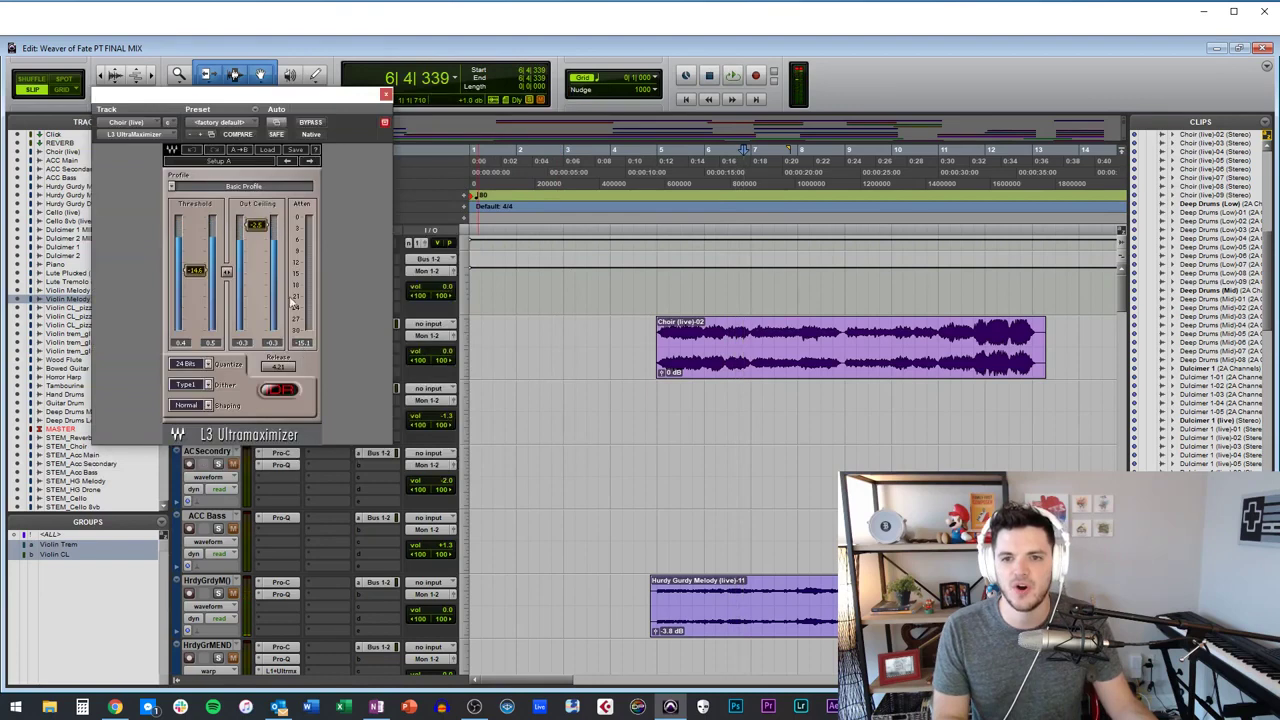
click(257, 75)
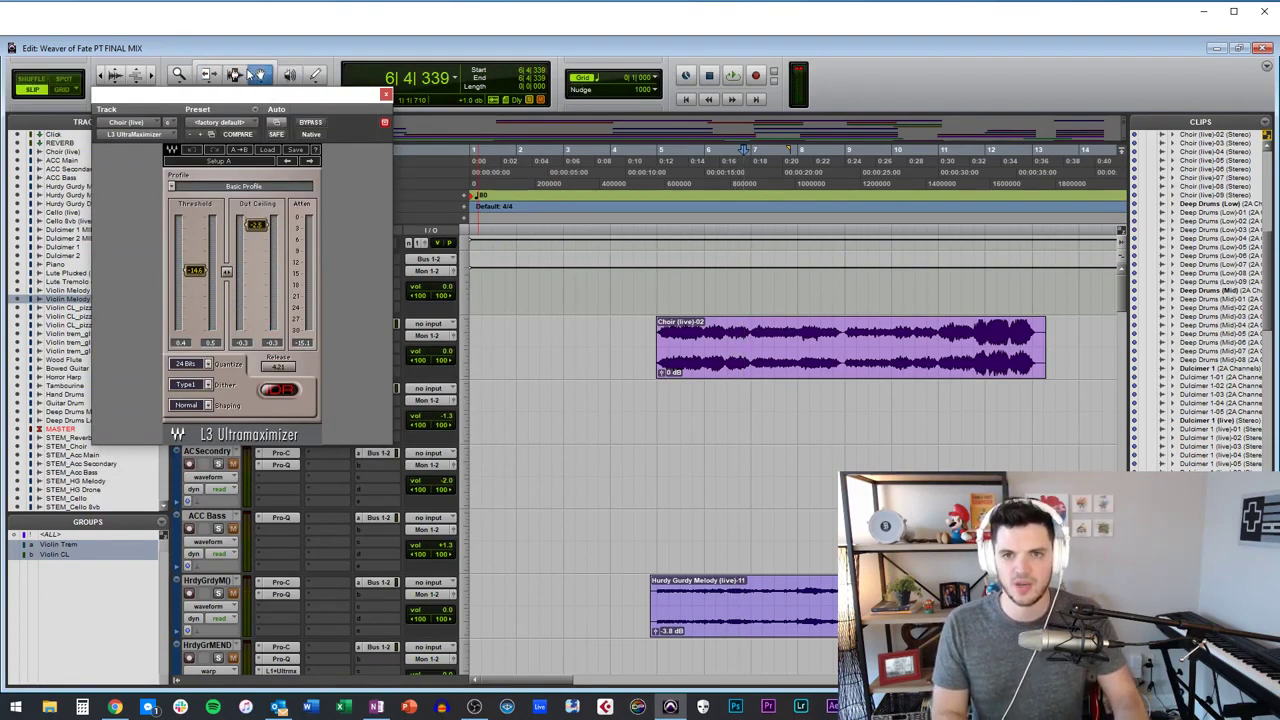
click(245, 66)
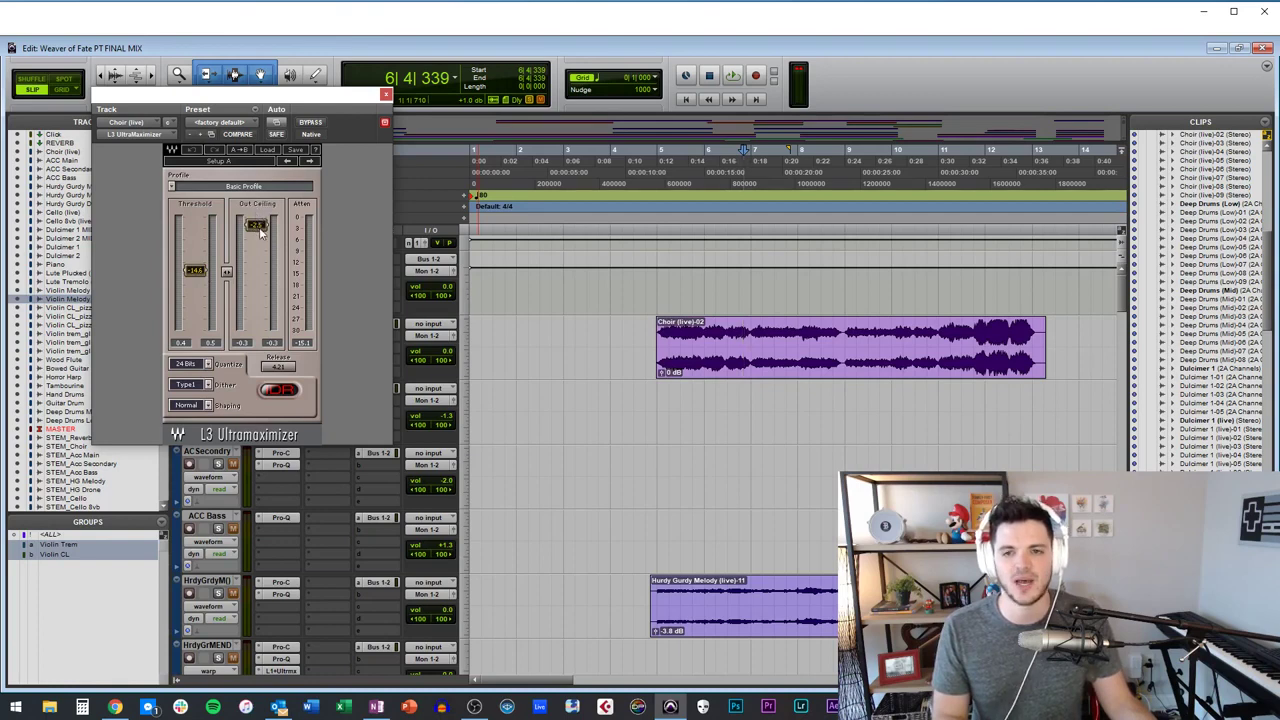
click(386, 95)
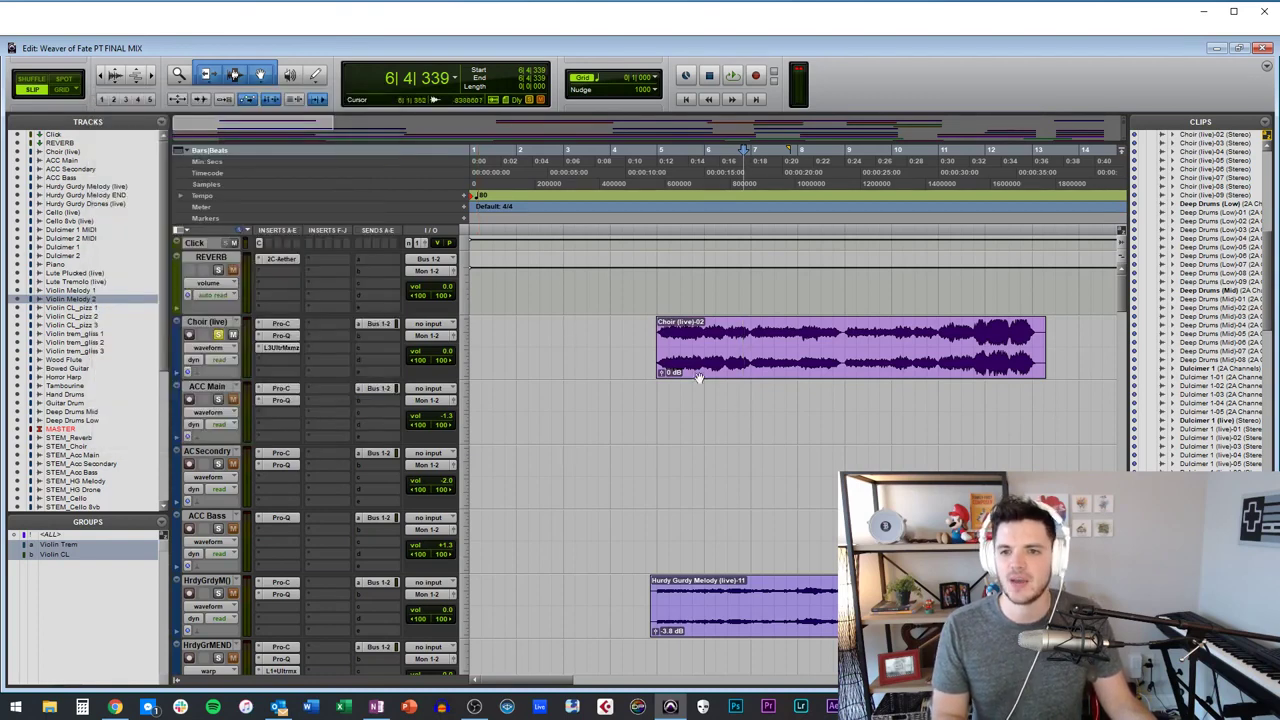
Play the end of the Choir (live)-02 clip from about bar 11 and take the Choir (live) track out of solo.
click(653, 330)
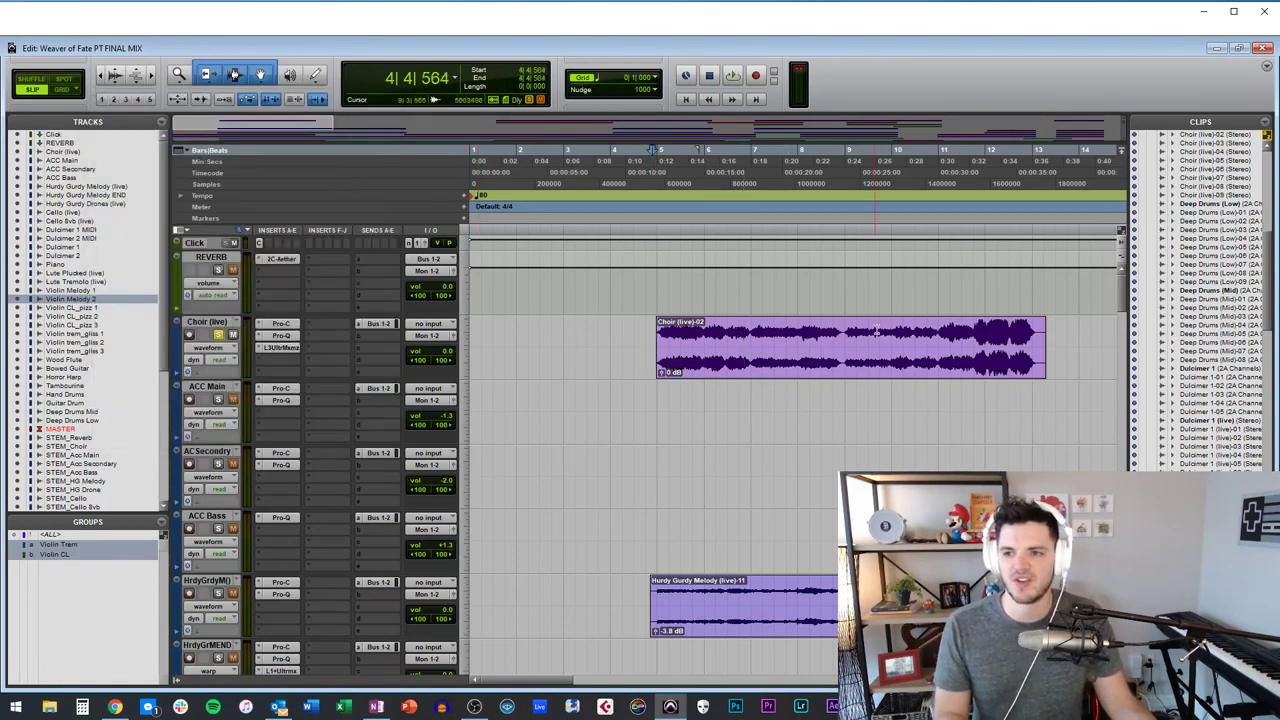
click(963, 330)
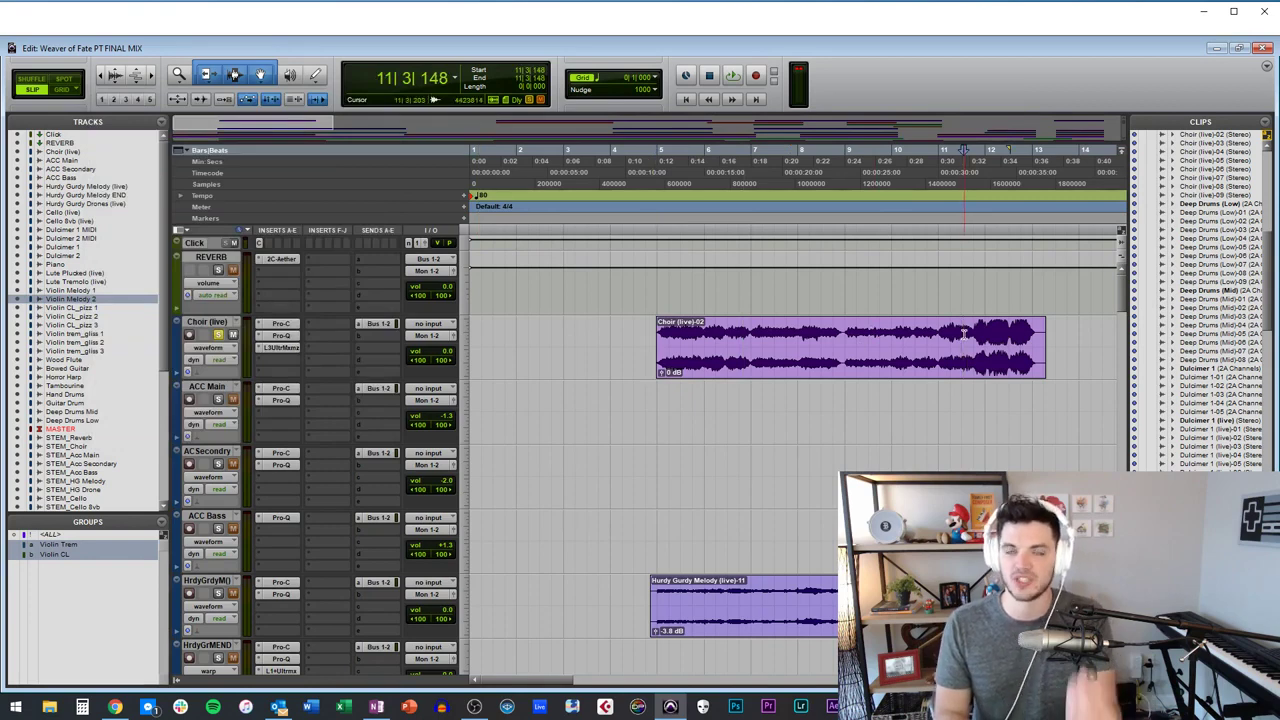
key(space)
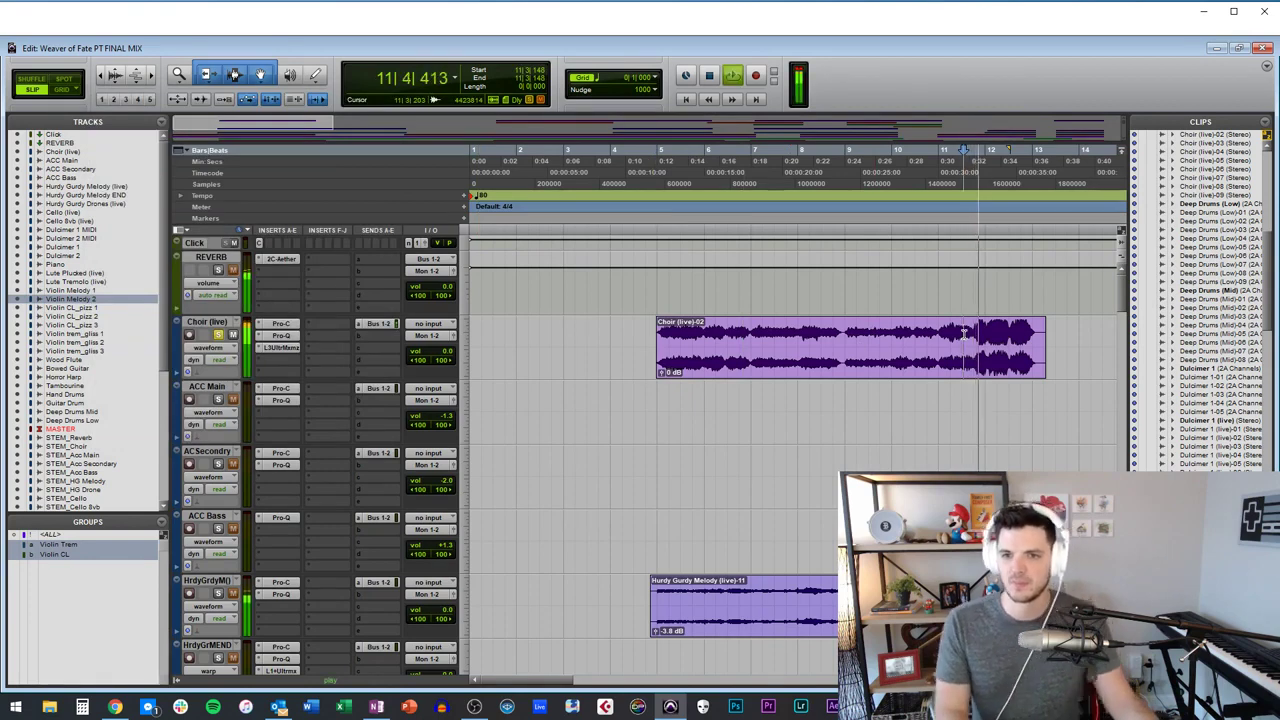
scroll(696, 322, right, 3)
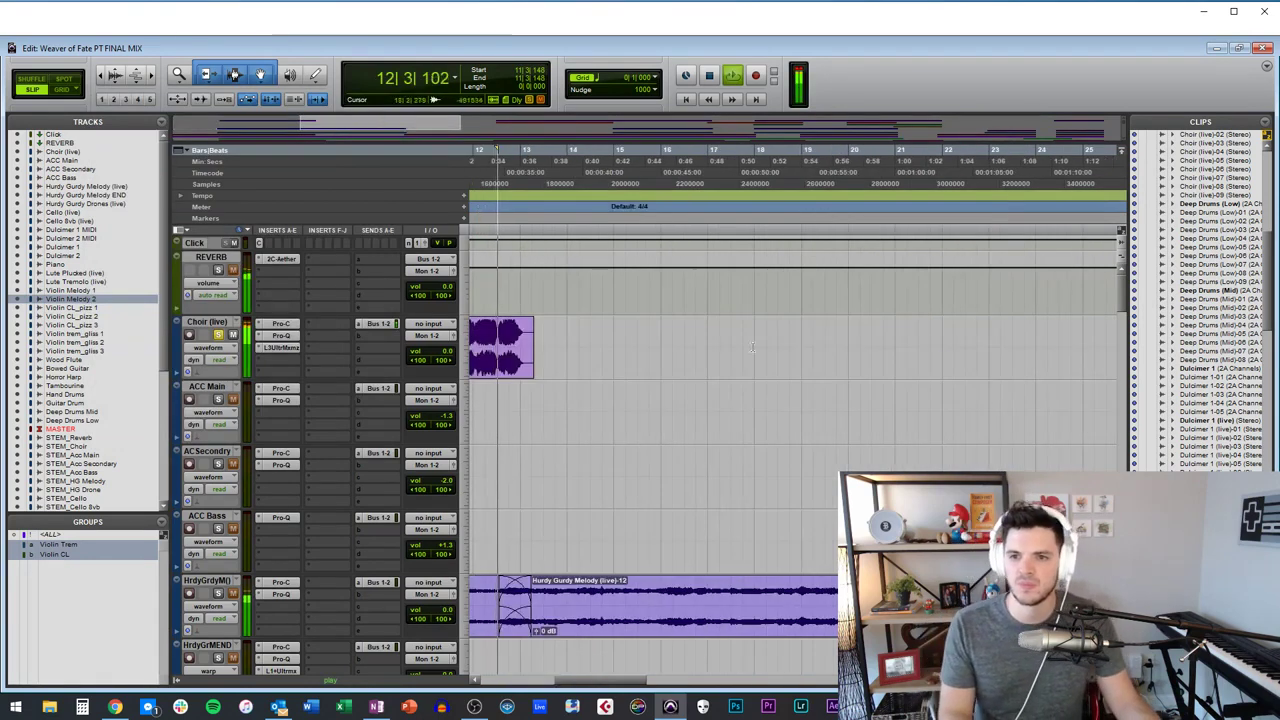
scroll(696, 322, left, 2)
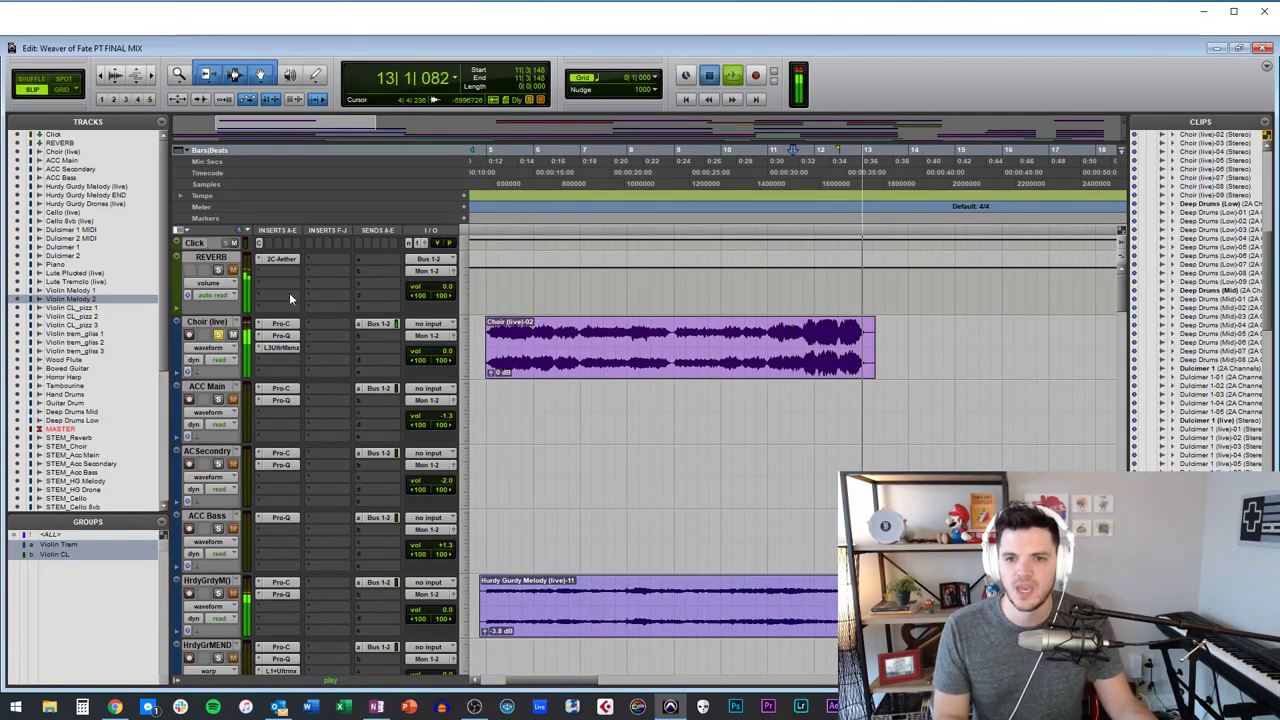
key(space)
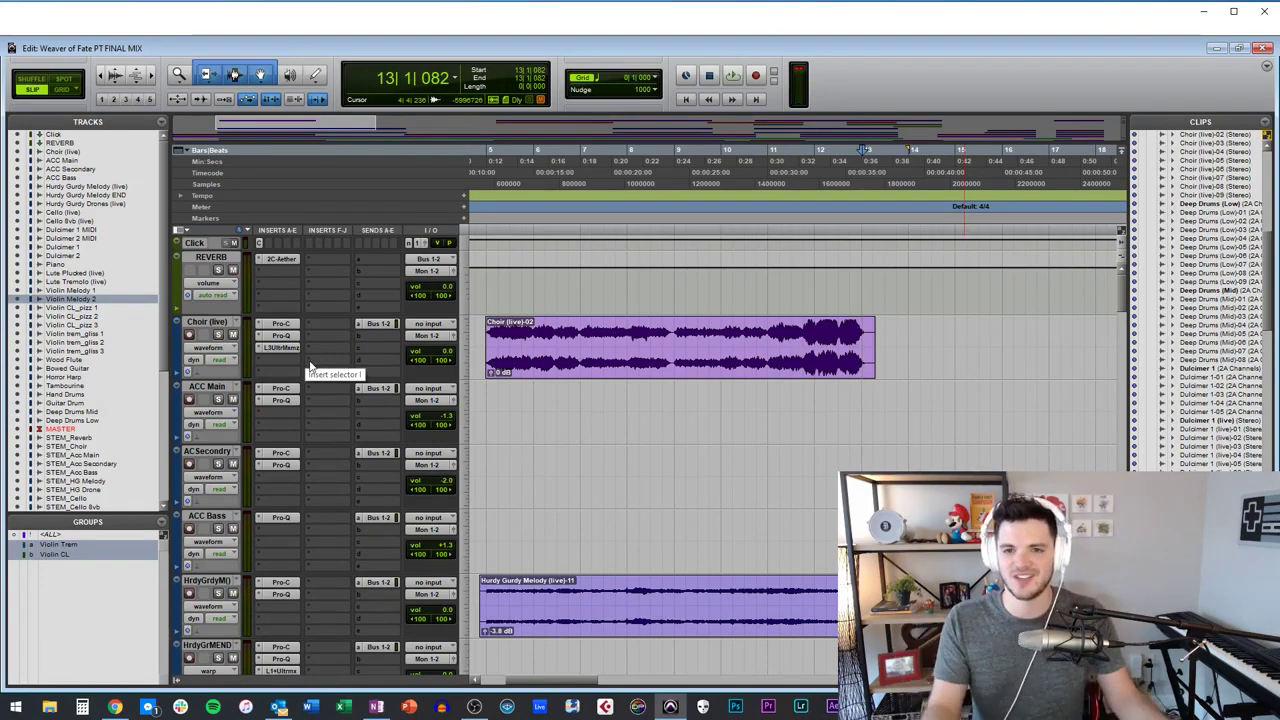
Examine the insert plug-ins on the instrument tracks from the hurdy gurdy through the deep drums down to the MASTER track.
scroll(310, 367, down, 10)
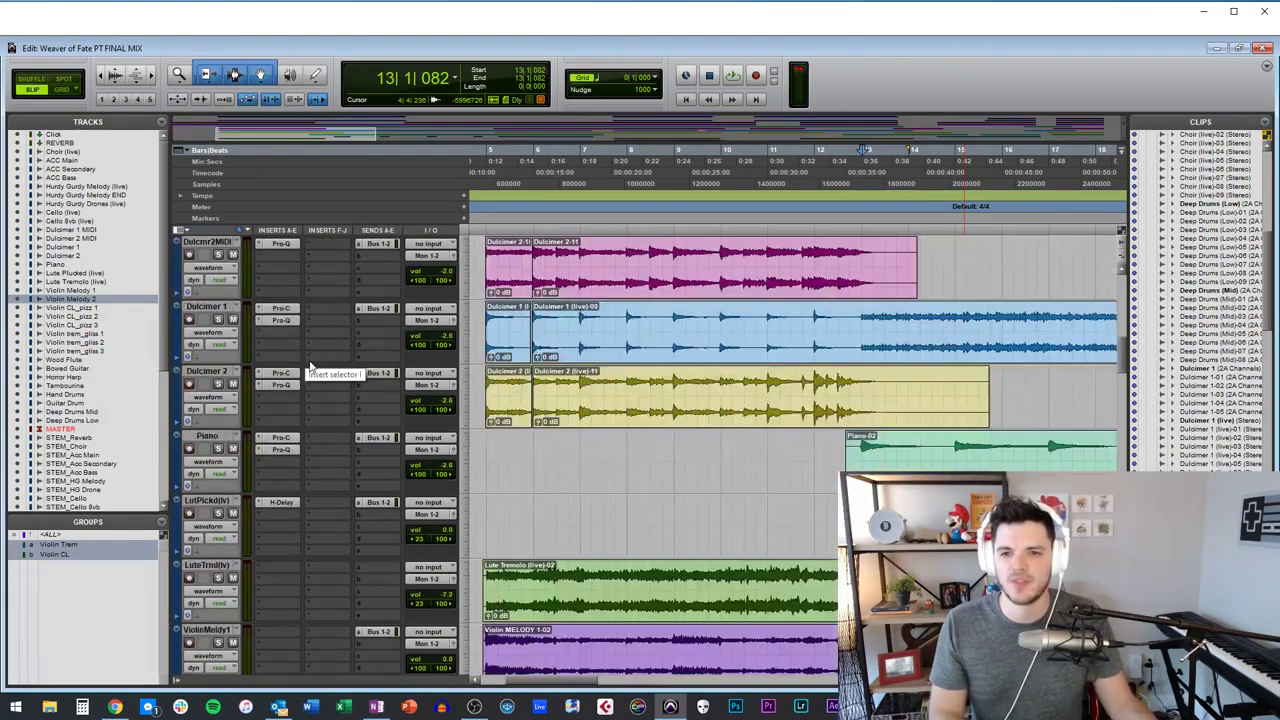
scroll(310, 367, down, 2)
scroll(298, 356, up, 6)
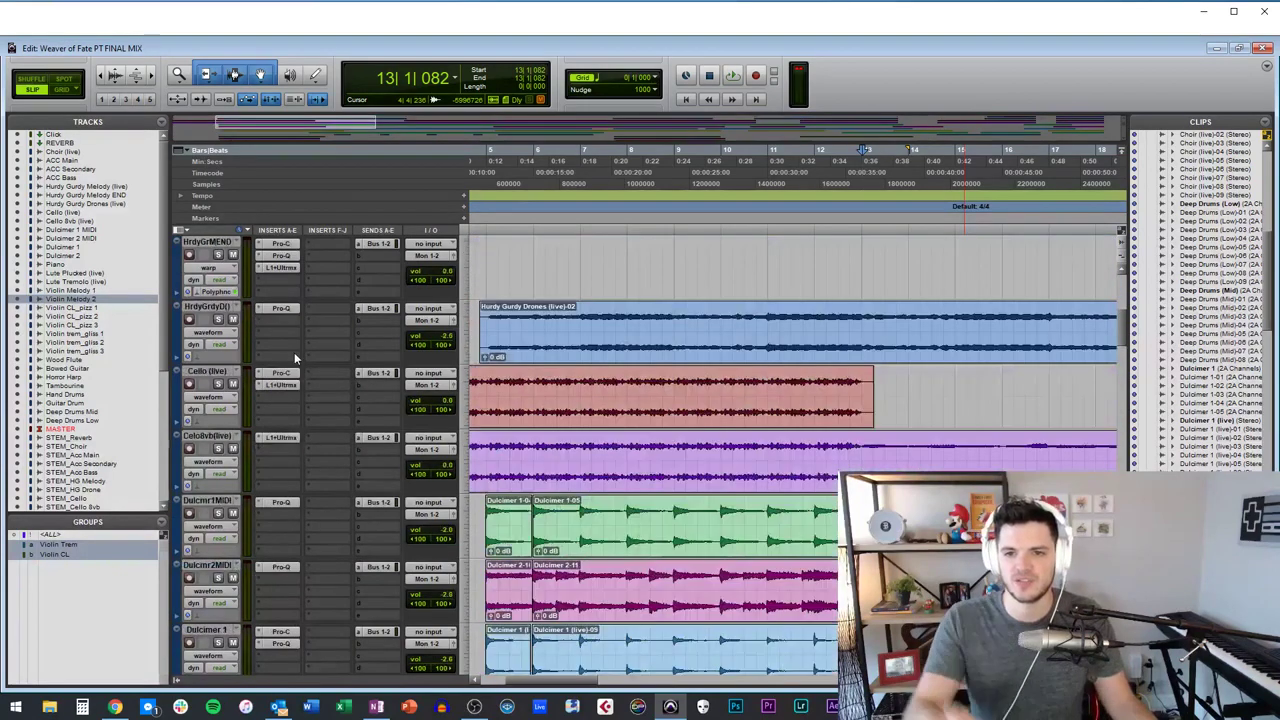
scroll(294, 352, down, 2)
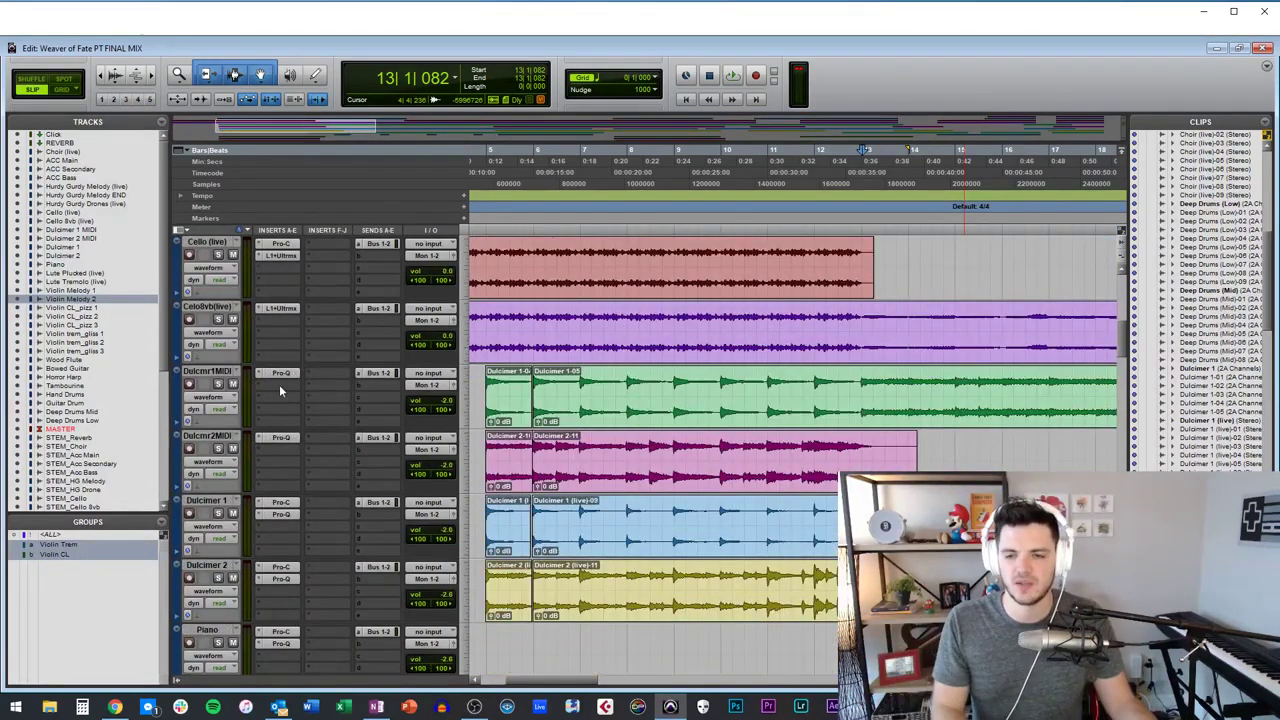
scroll(279, 384, down, 6)
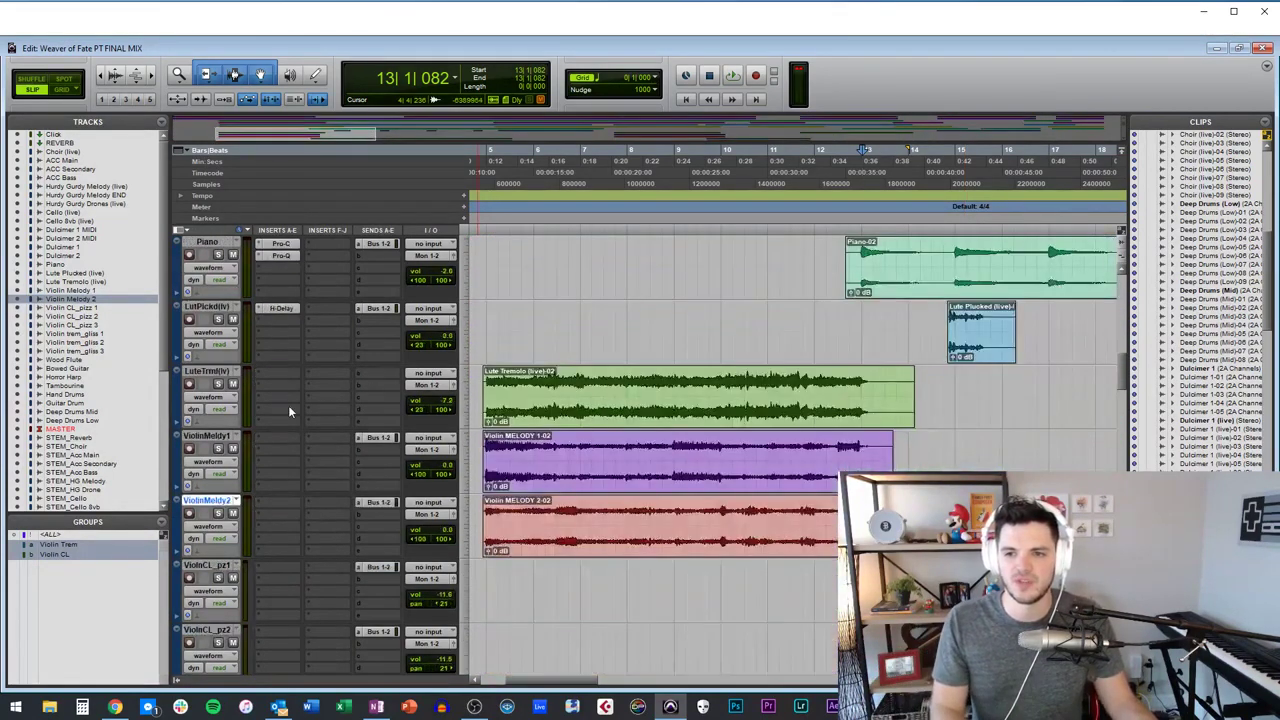
scroll(288, 405, down, 2)
scroll(292, 388, down, 7)
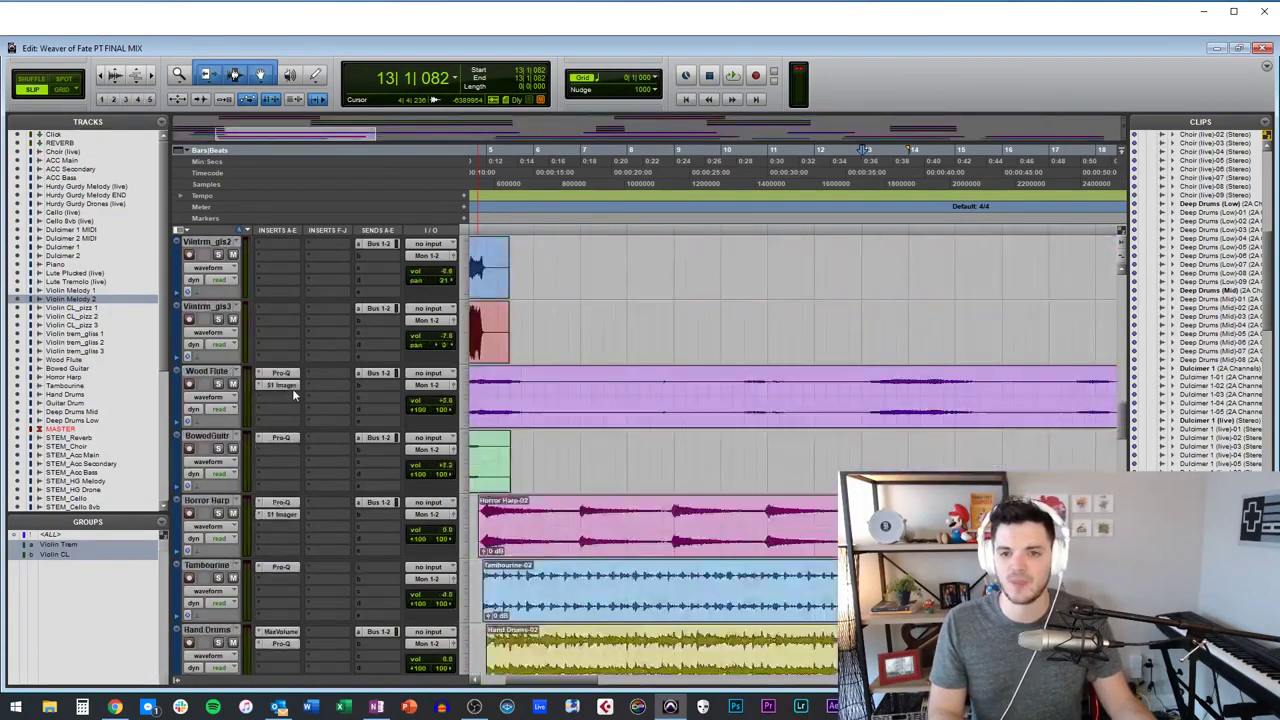
scroll(292, 388, down, 8)
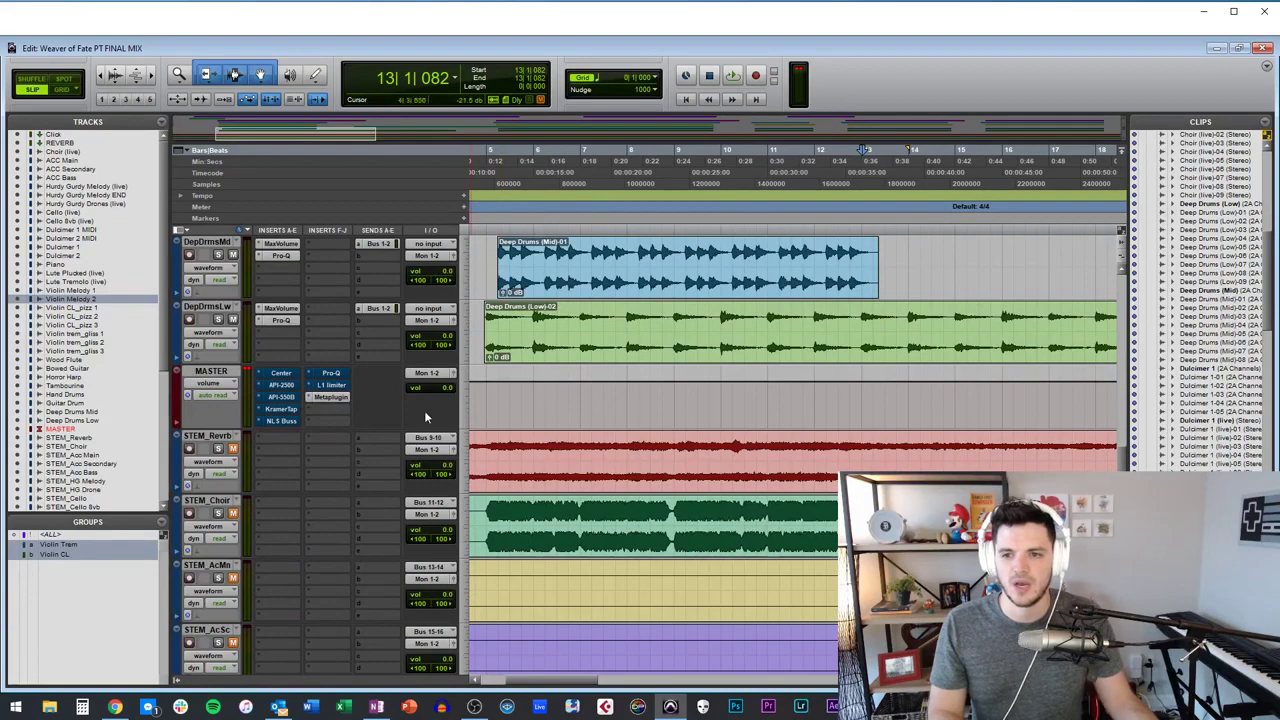
Play the full mix from just before bar 5, and select from there to about bar 7 on the STEM_Reverb and STEM_Choir tracks.
key(Return)
click(651, 443)
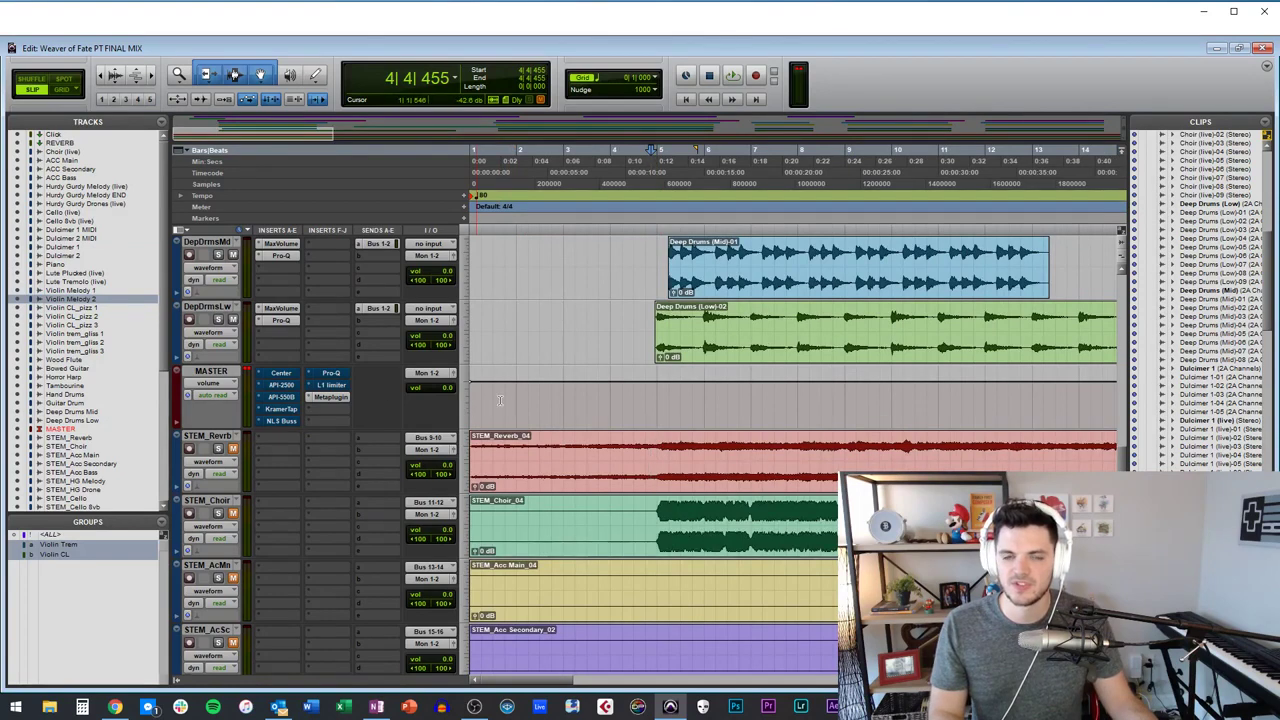
key(space)
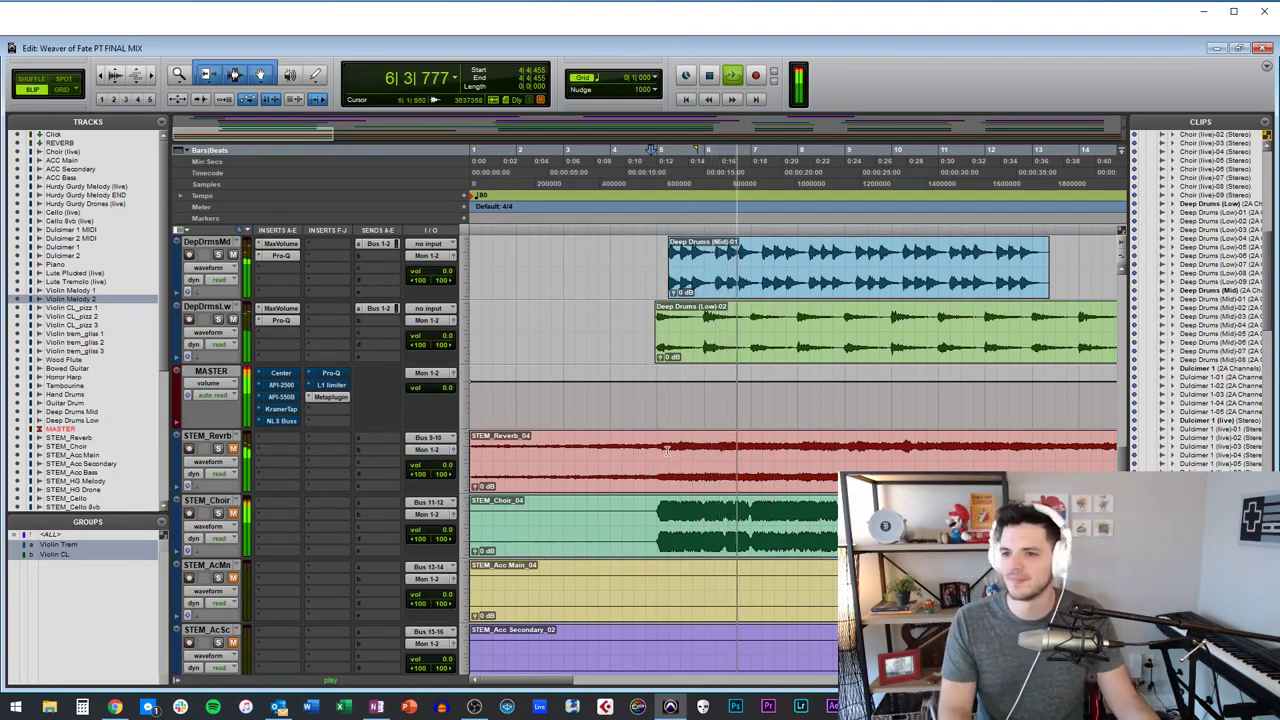
key(space)
drag(651, 451, 752, 527)
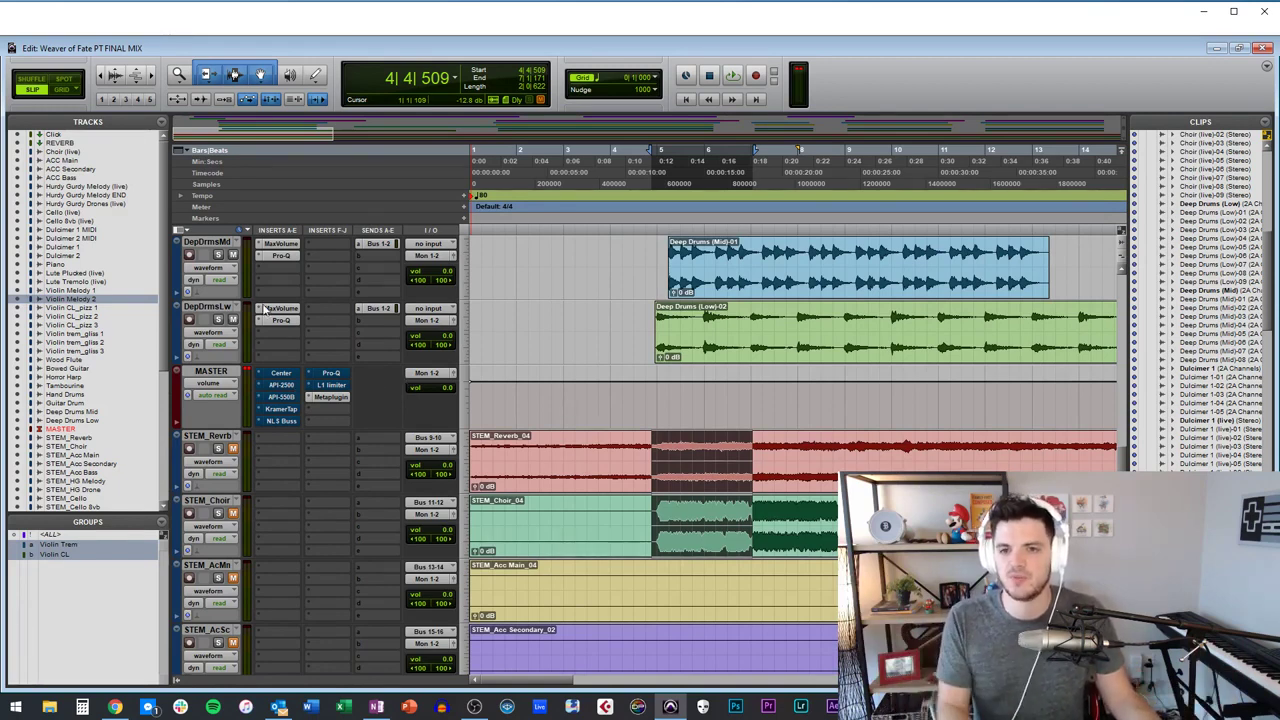
Reactivate the MASTER track's Center plug-in, examine its center, sides and low controls, and play the selection from just before bar 5.
click(280, 375)
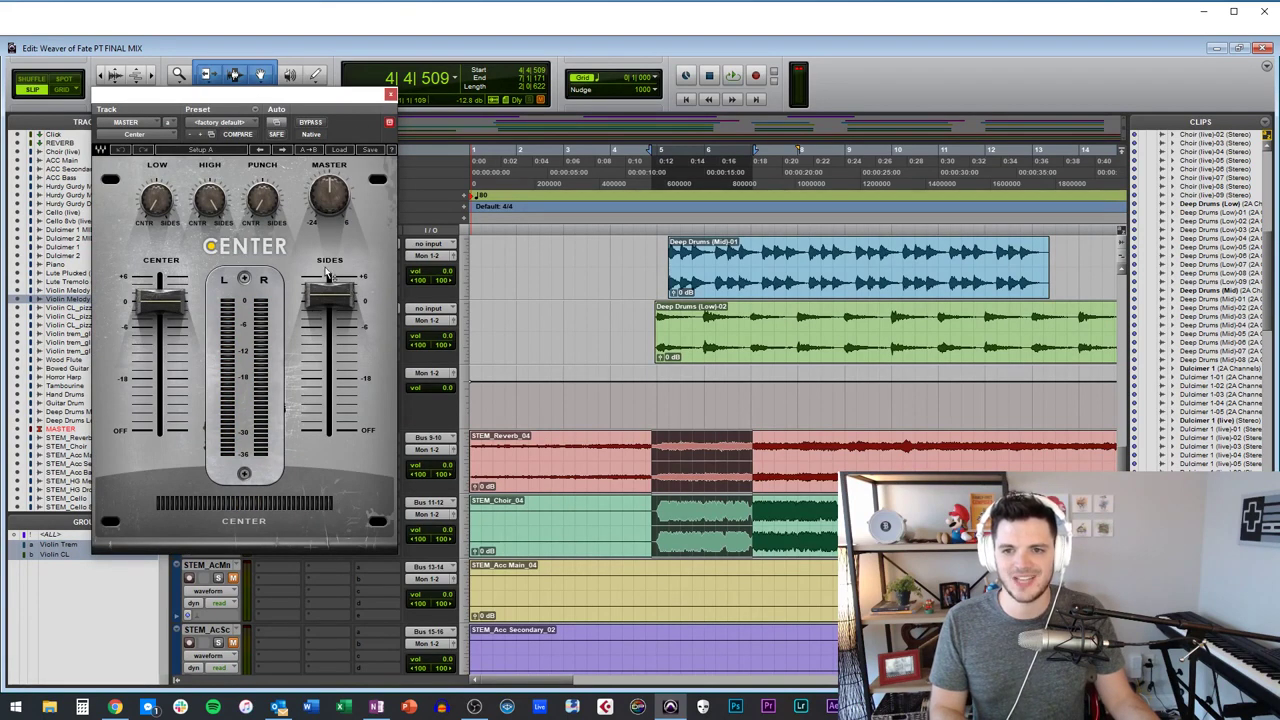
click(350, 304)
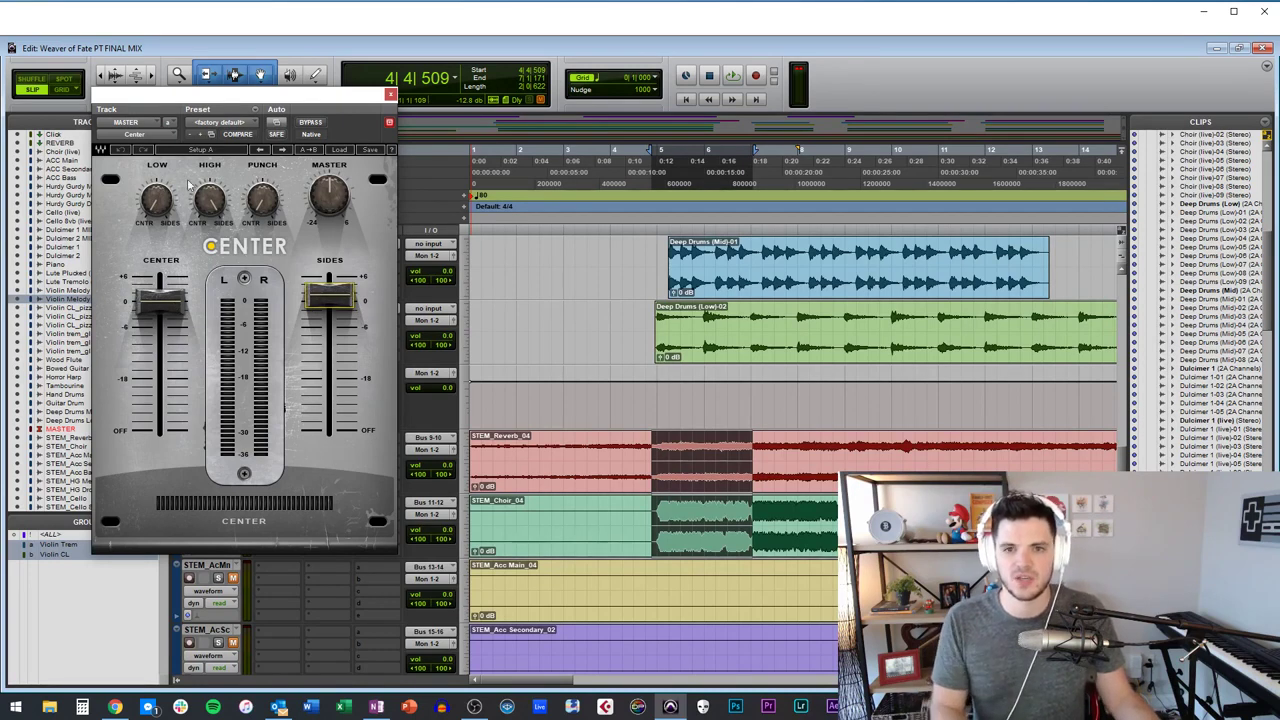
click(157, 204)
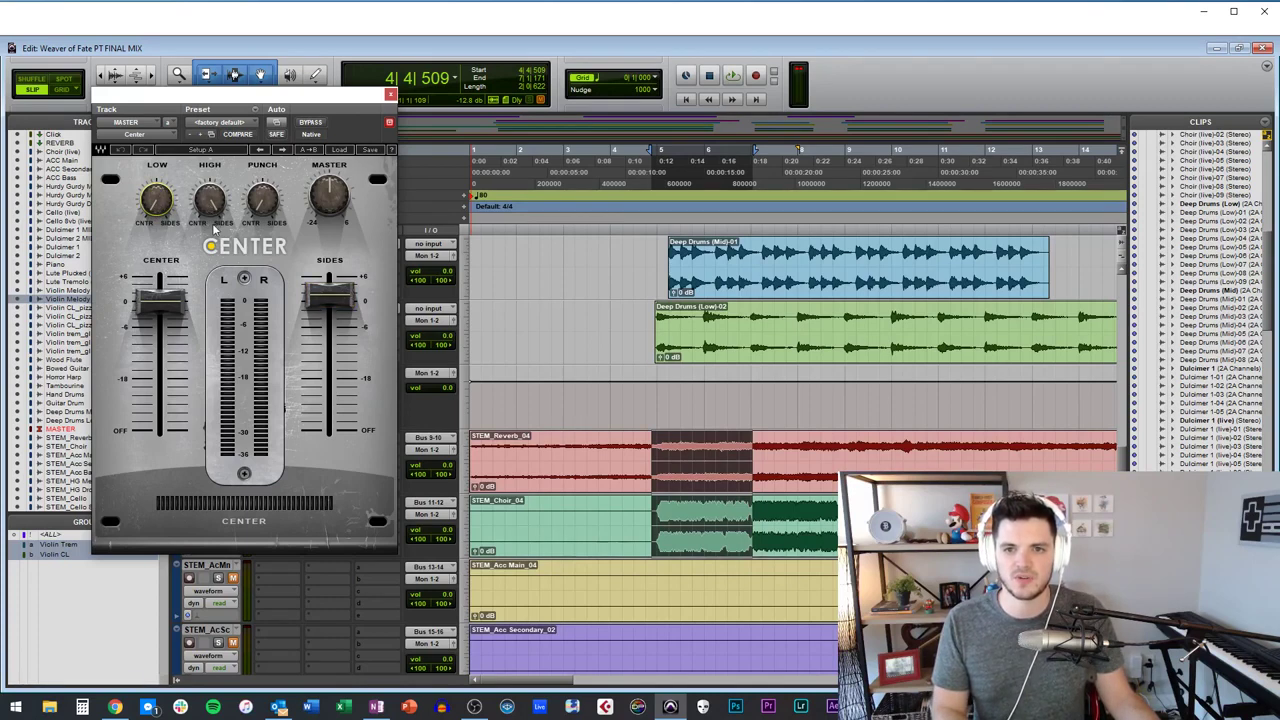
click(391, 96)
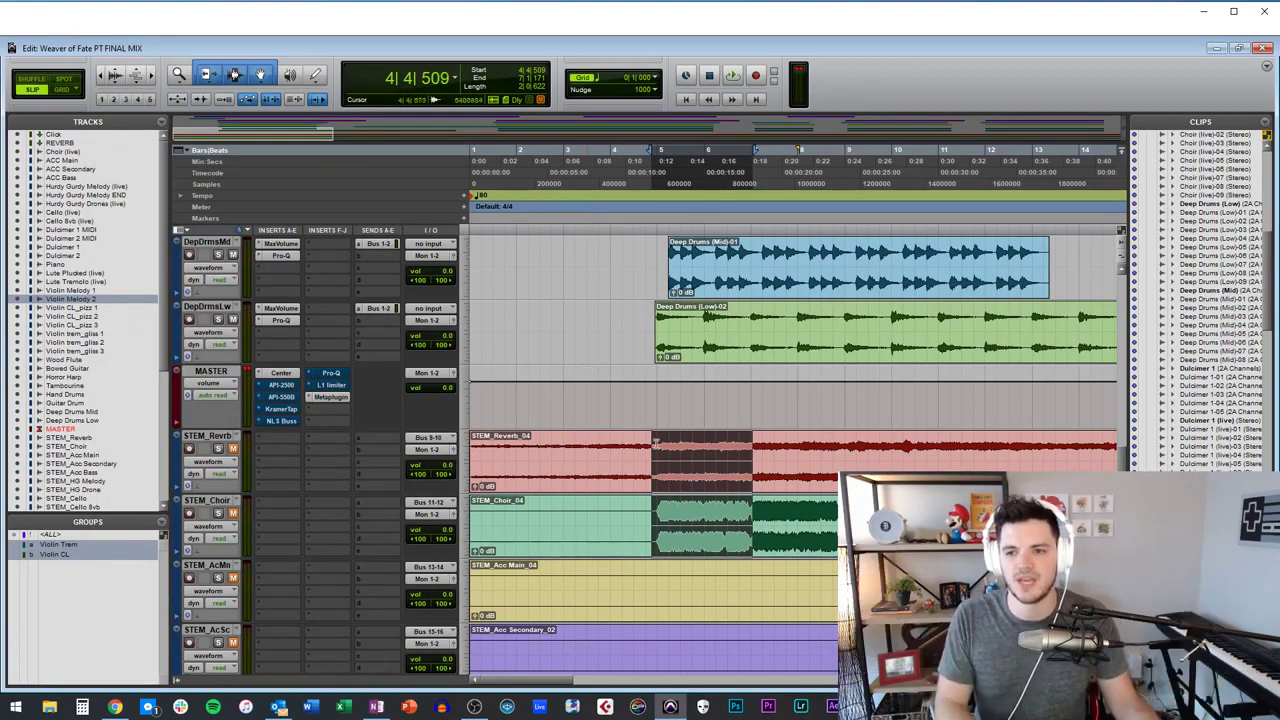
key(space)
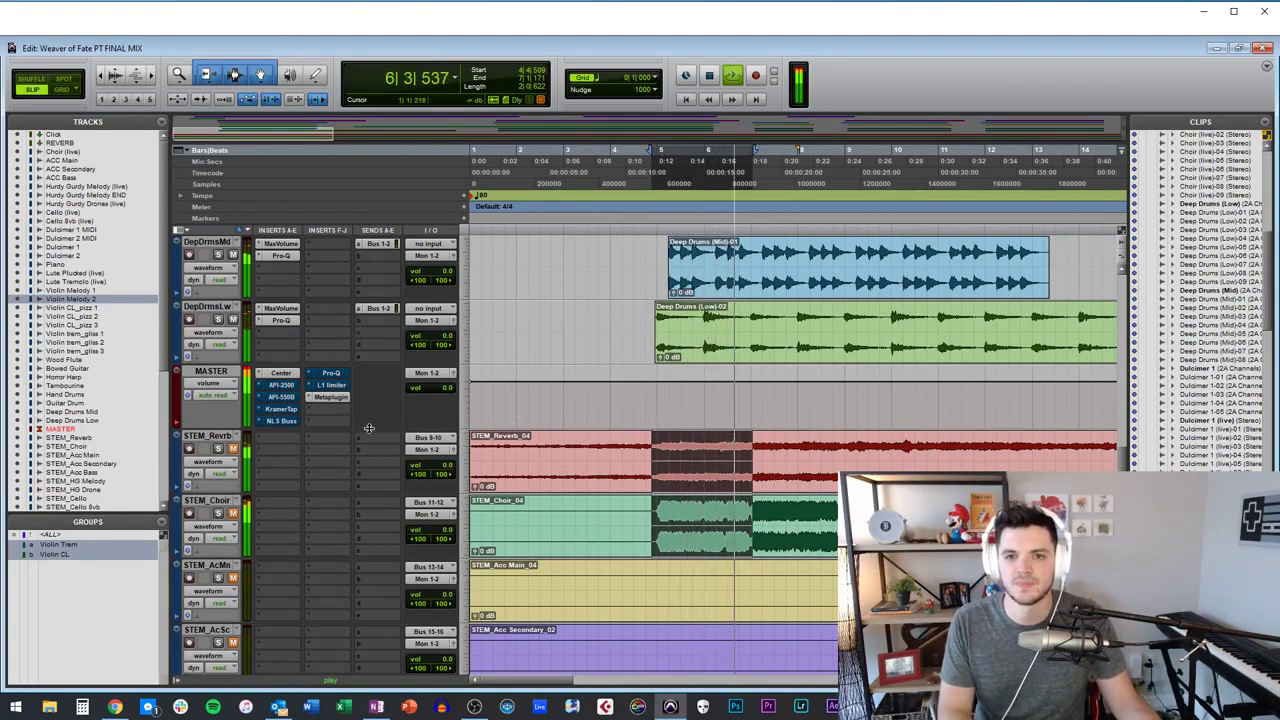
key(space)
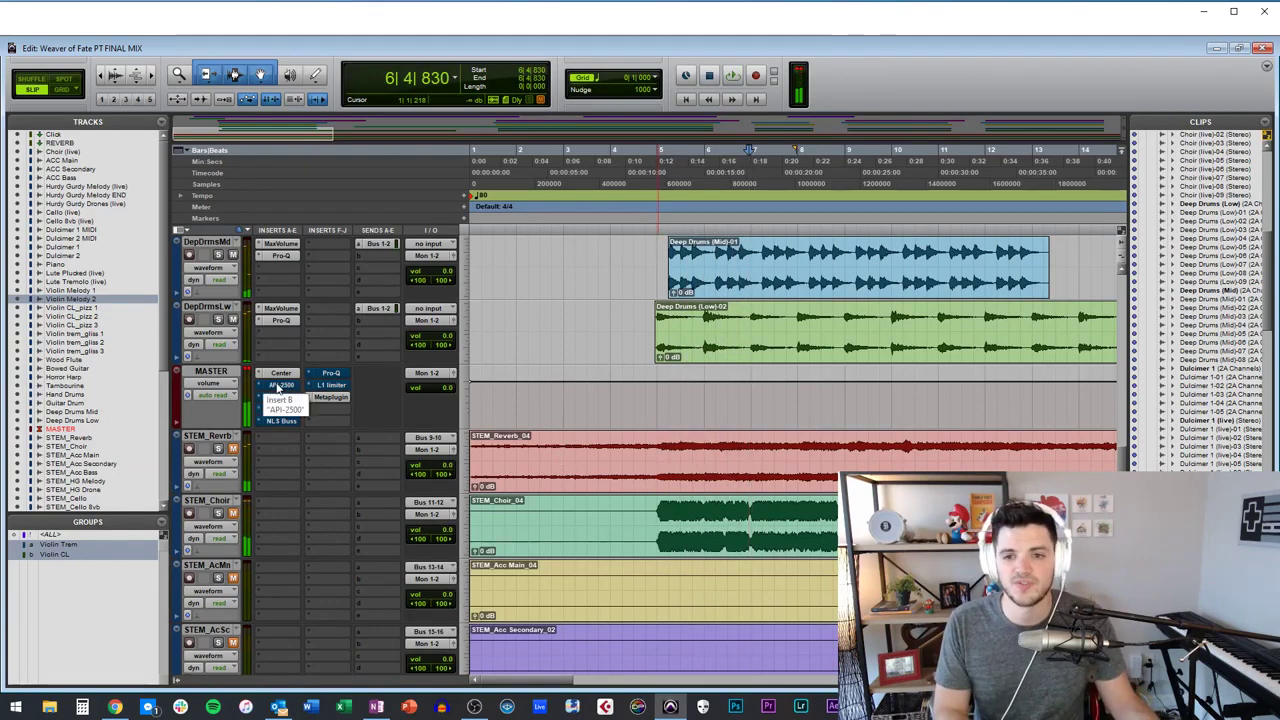
Reactivate the MASTER track's API-2500 compressor insert and examine its compressor, tone and output settings.
click(287, 385)
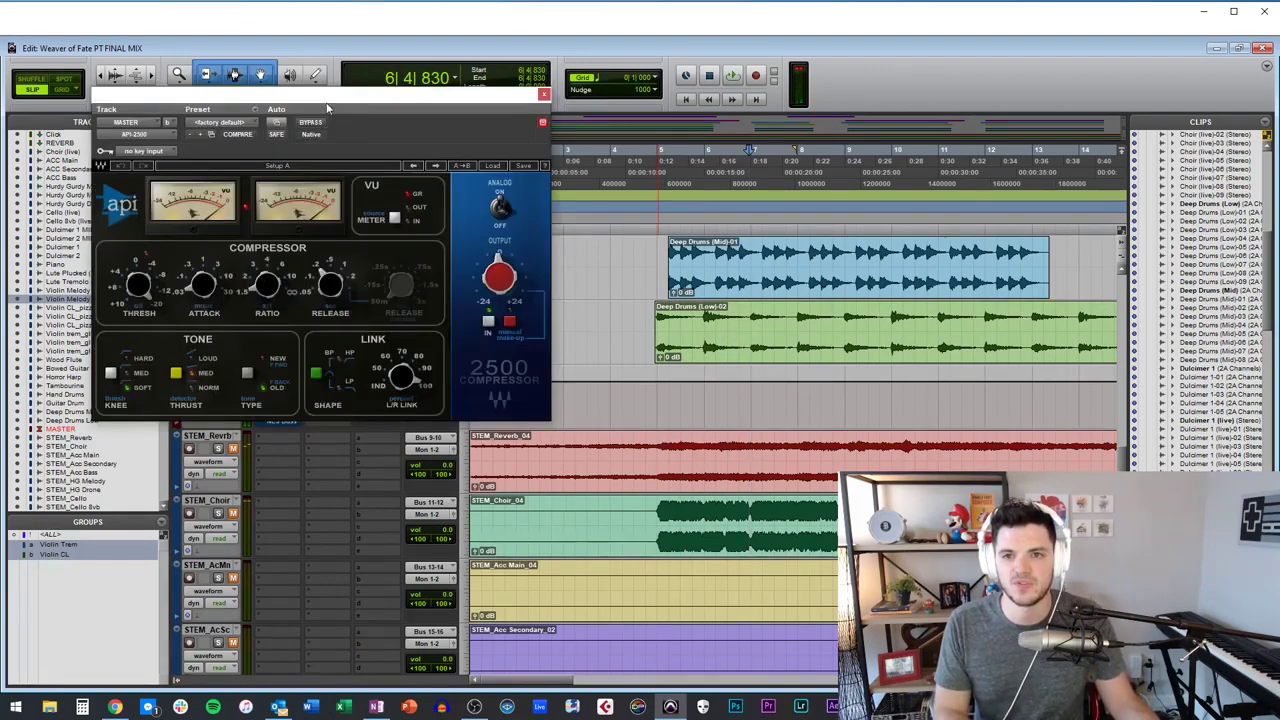
drag(326, 107, 450, 111)
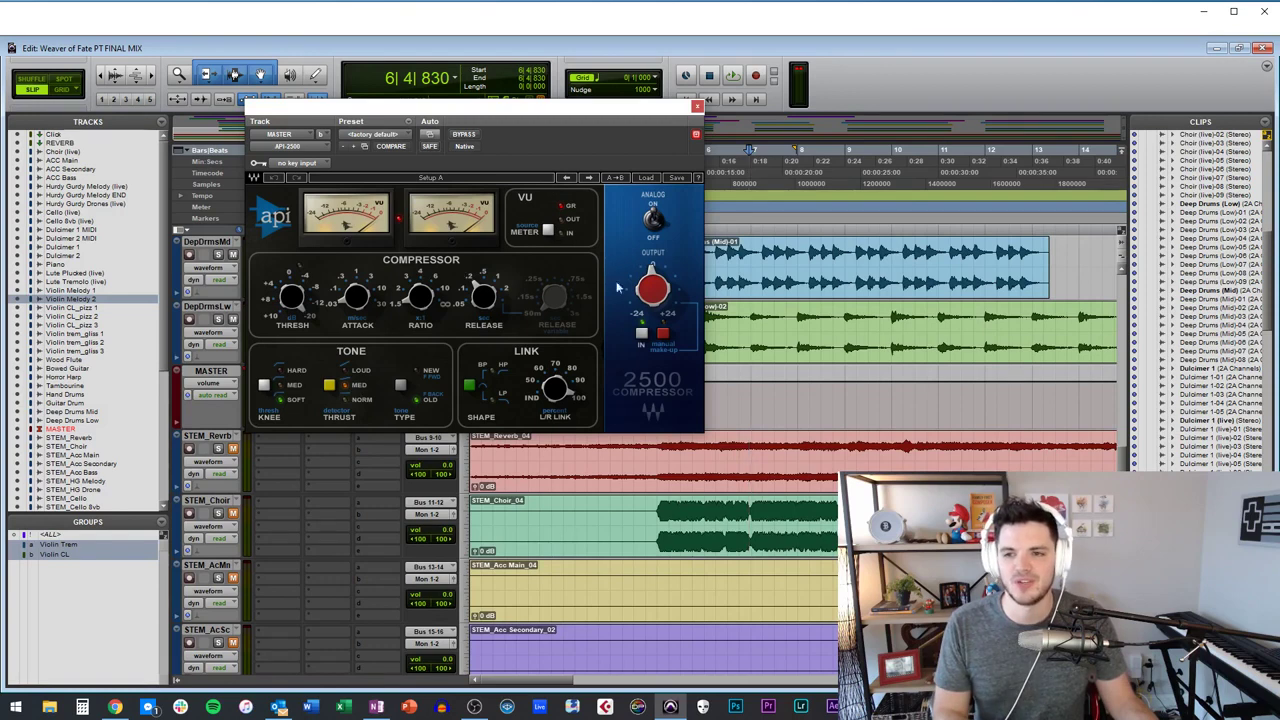
click(642, 336)
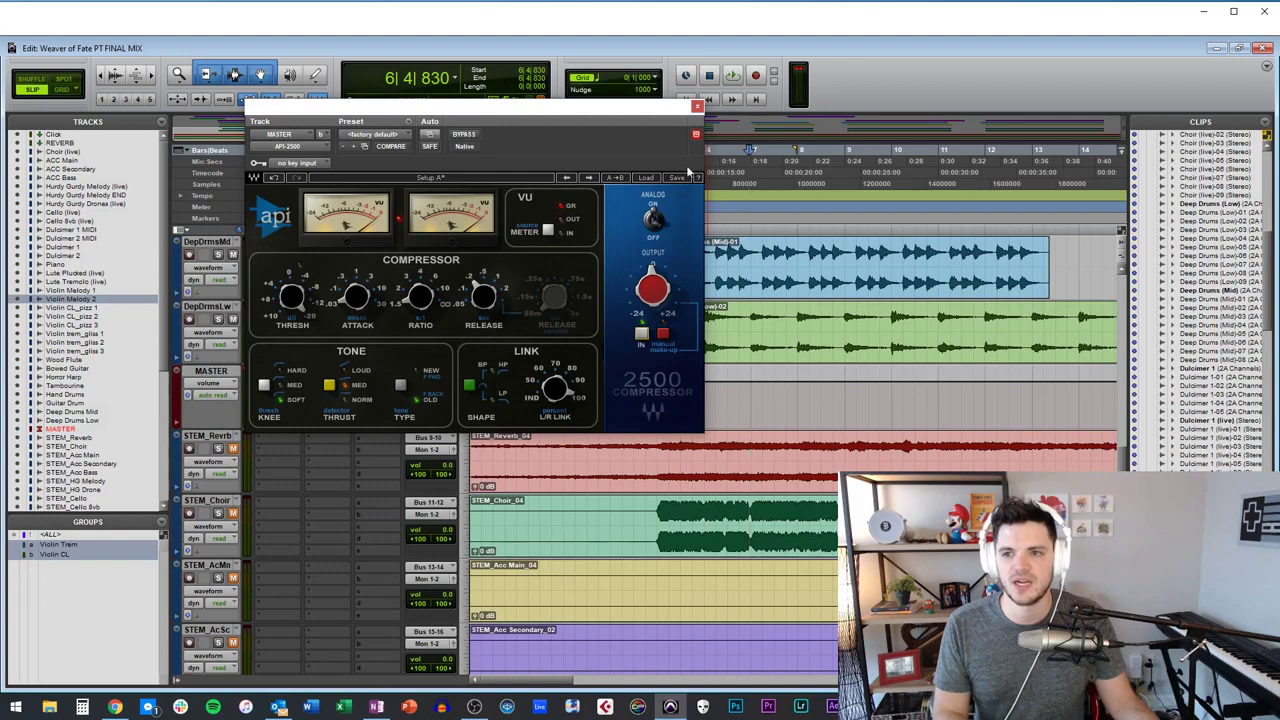
click(698, 106)
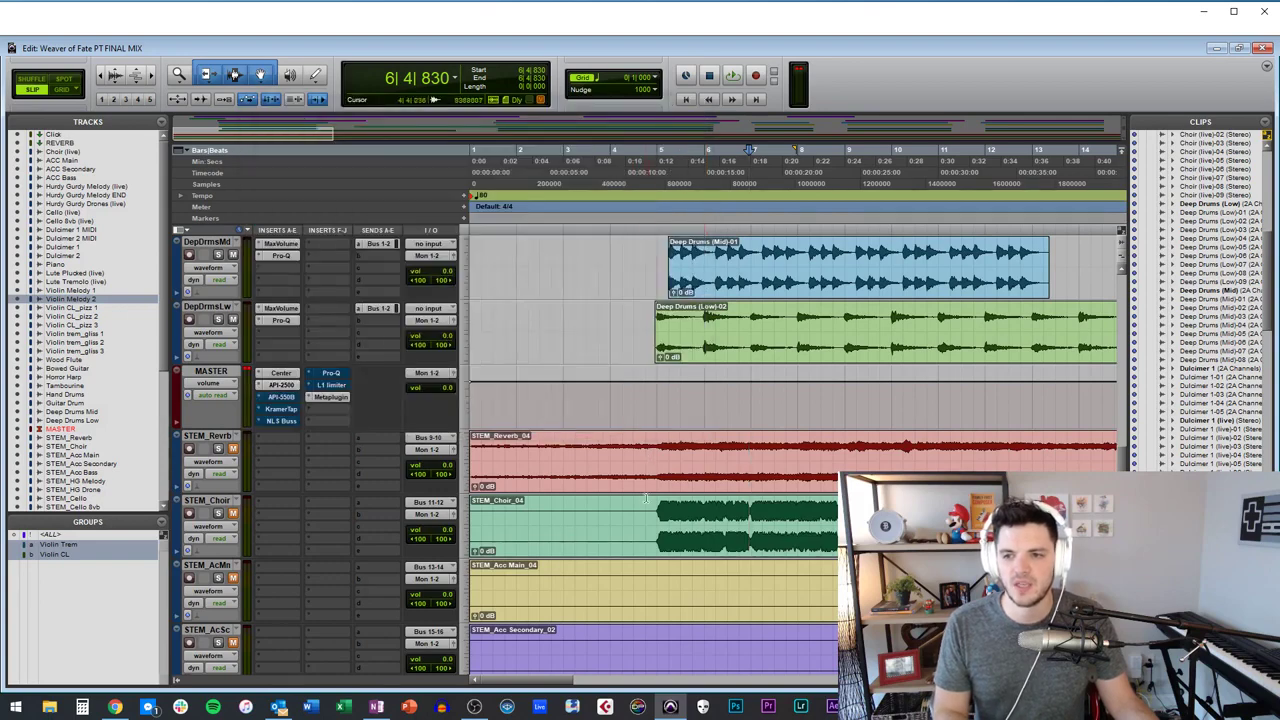
Select from just before bar 5 to about bar 7 on the reverb and choir stems and play the mix through the API-2500.
drag(650, 448, 763, 515)
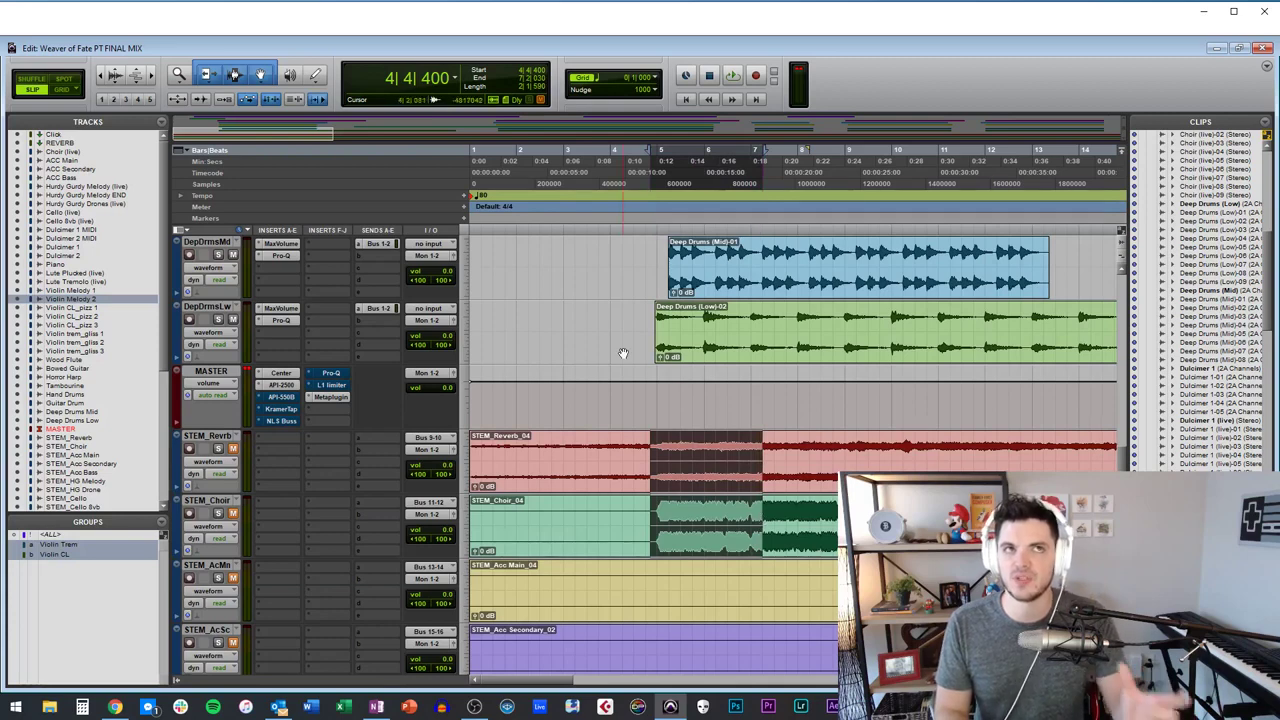
key(space)
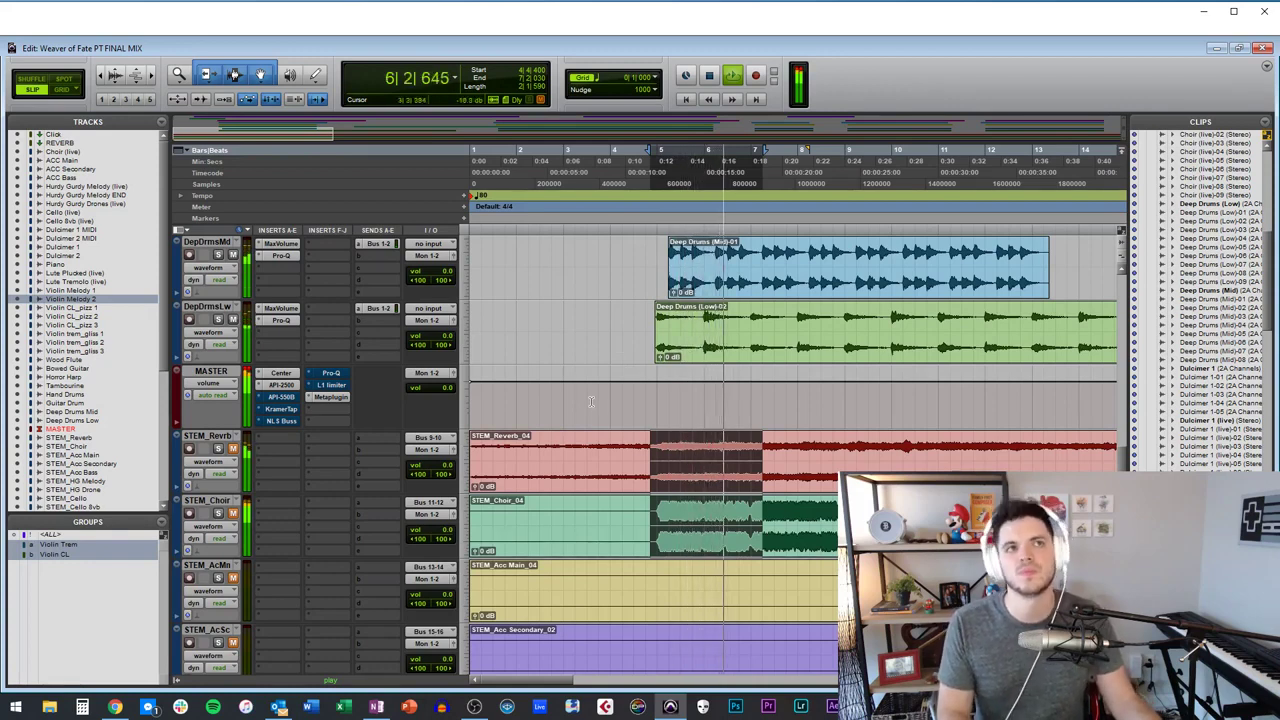
key(space)
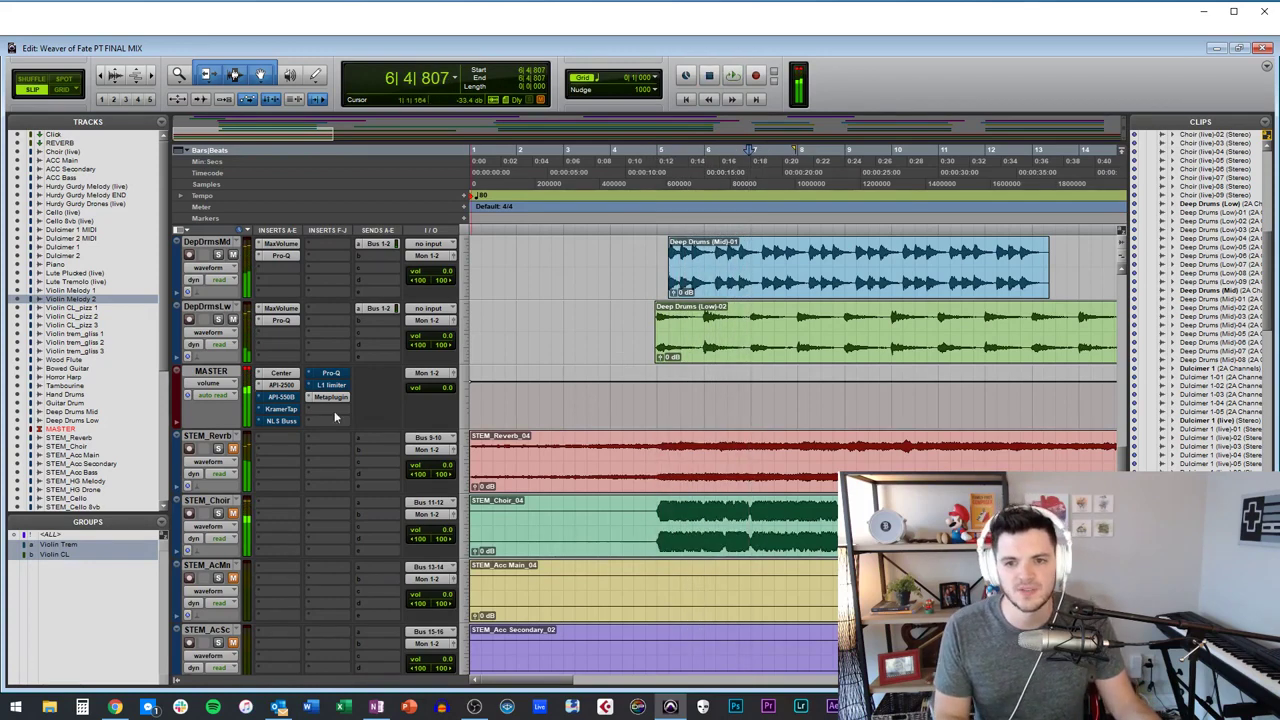
Reactivate the MASTER track's API-550B equalizer, examine its bands, and play the mix from just before bar 5 to past bar 7.
click(278, 397)
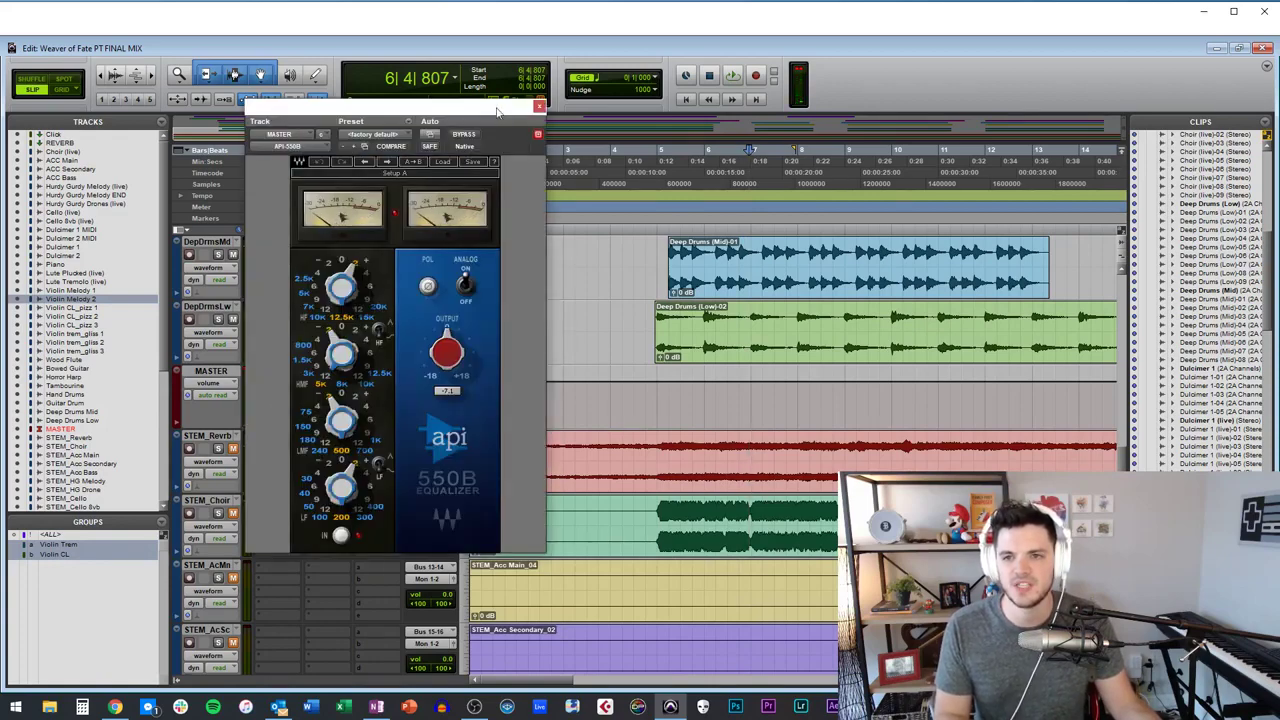
drag(497, 112, 543, 122)
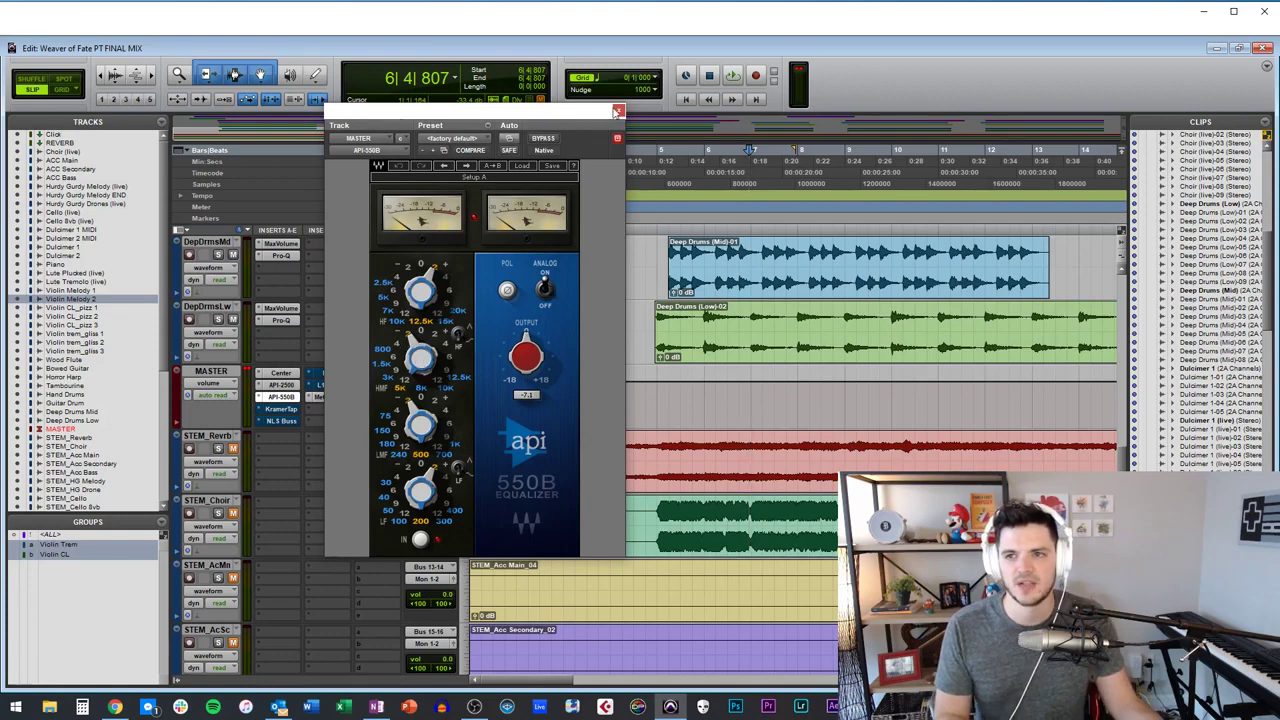
click(617, 111)
drag(650, 488, 761, 515)
key(space)
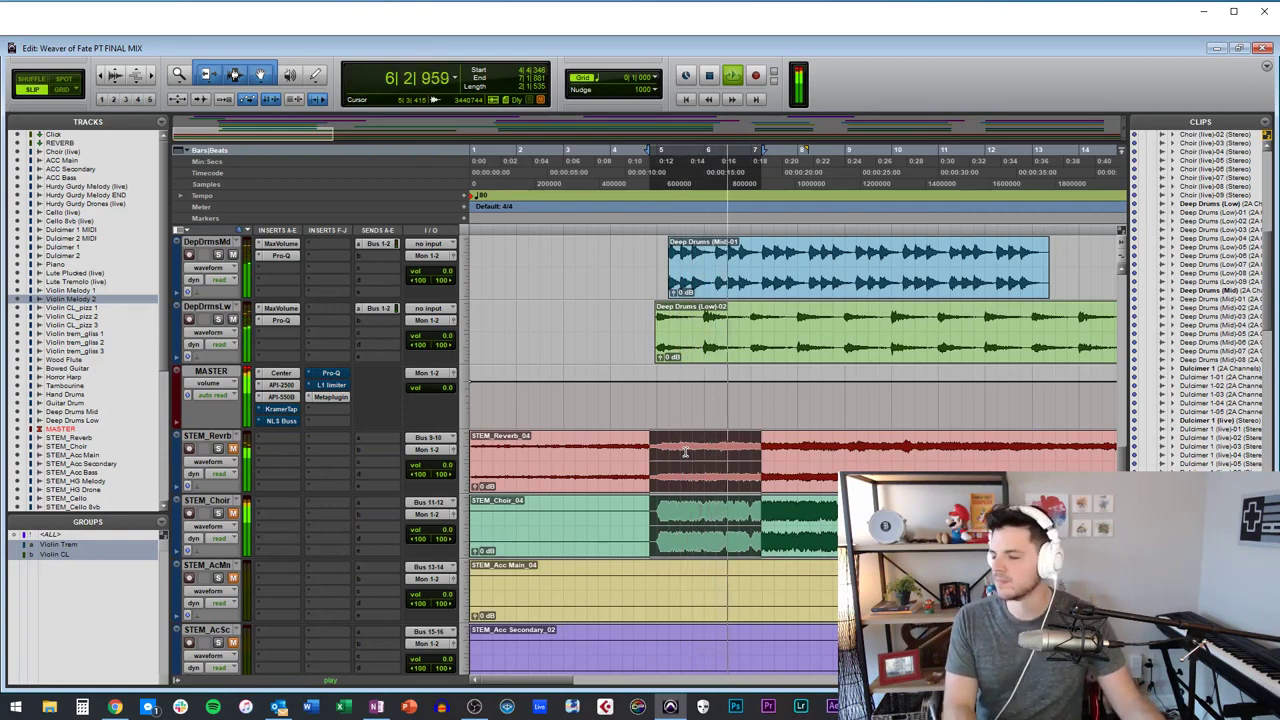
key(space)
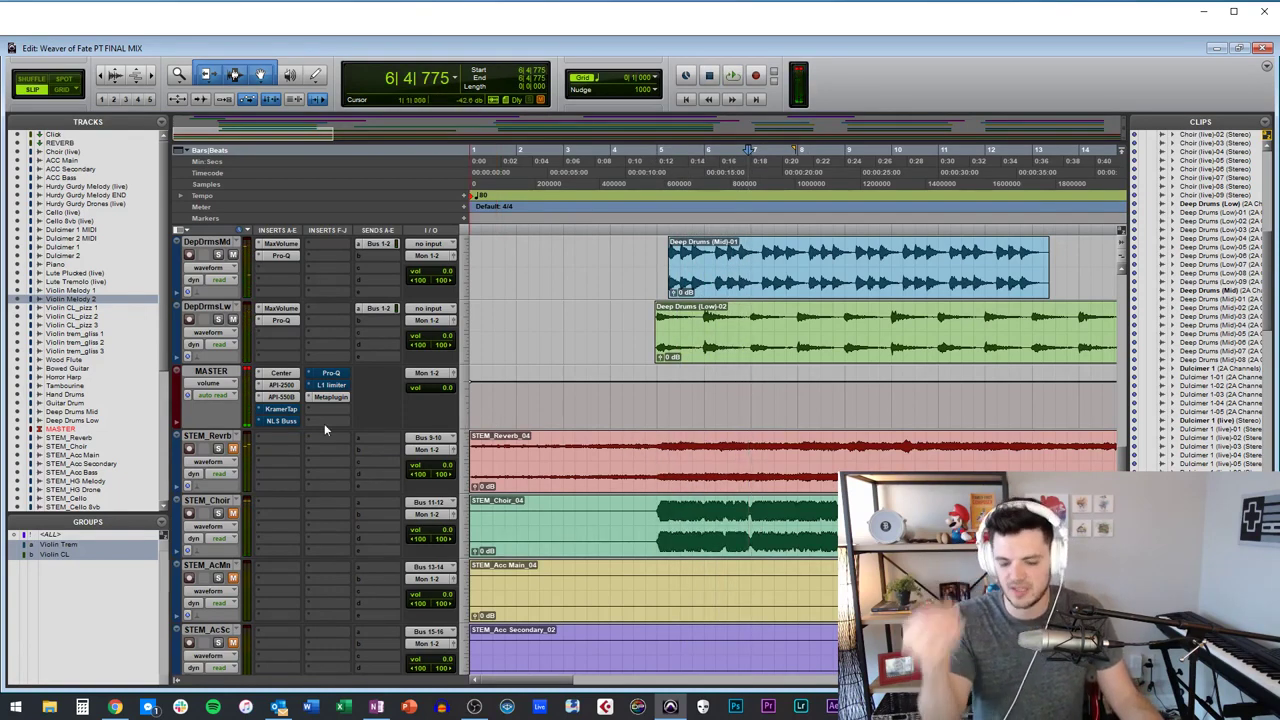
Reactivate the MASTER track's Kramer Tape and NLS Buss inserts and examine their settings.
click(279, 413)
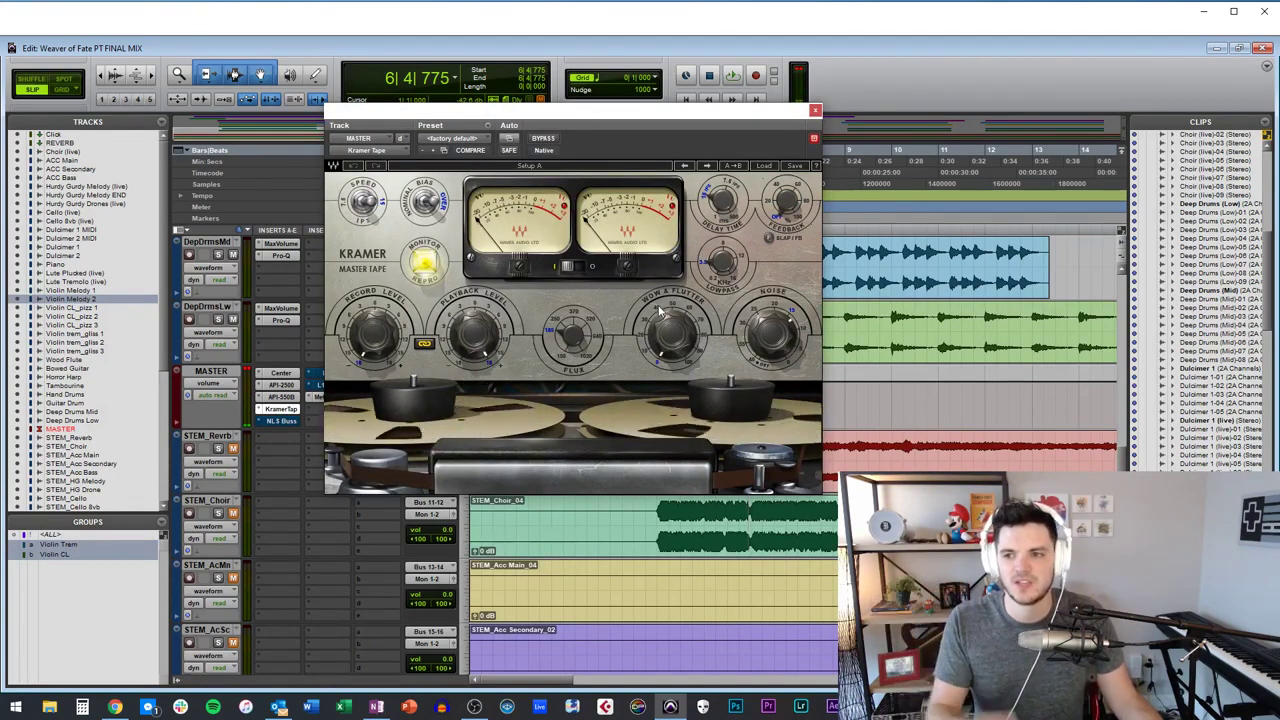
click(815, 111)
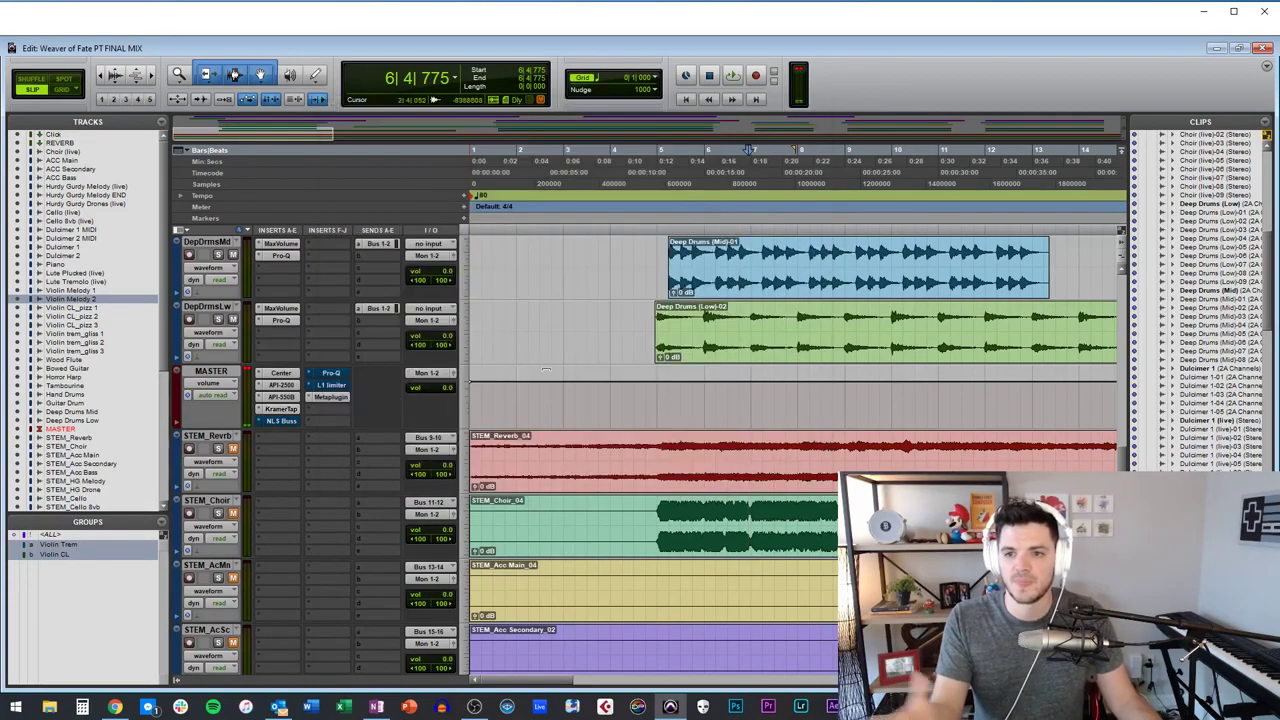
click(280, 421)
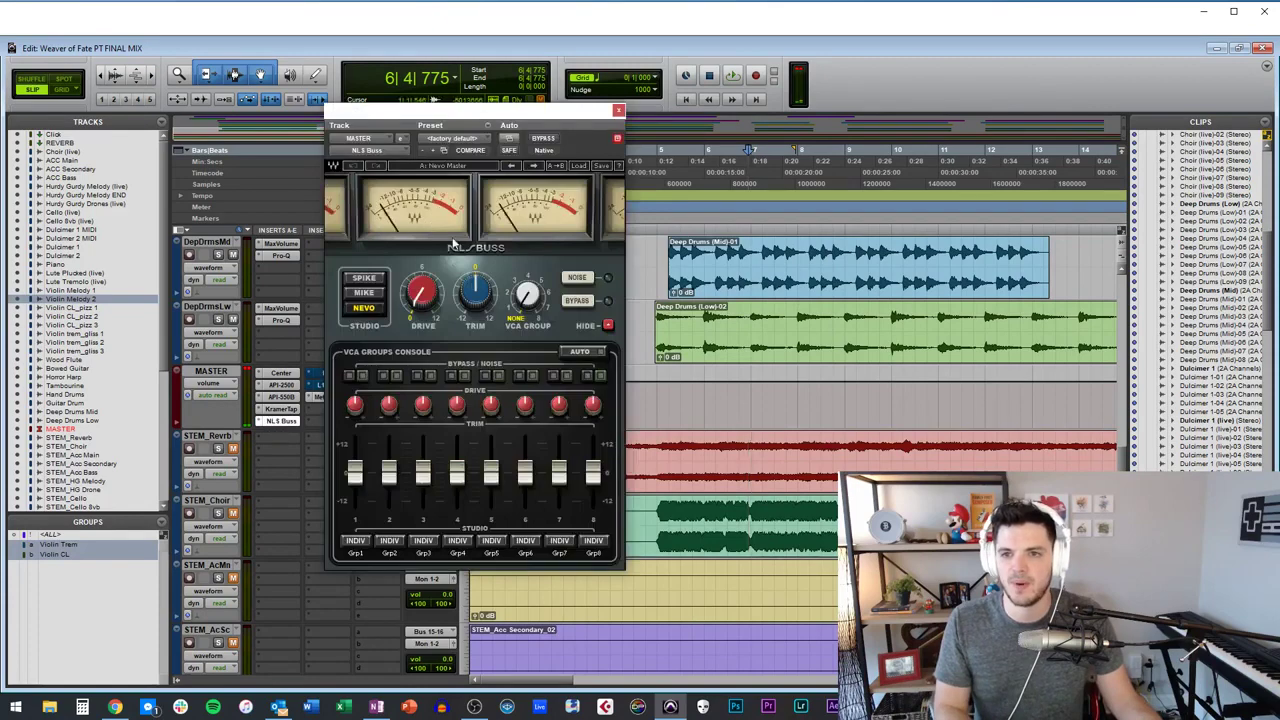
drag(533, 114, 541, 104)
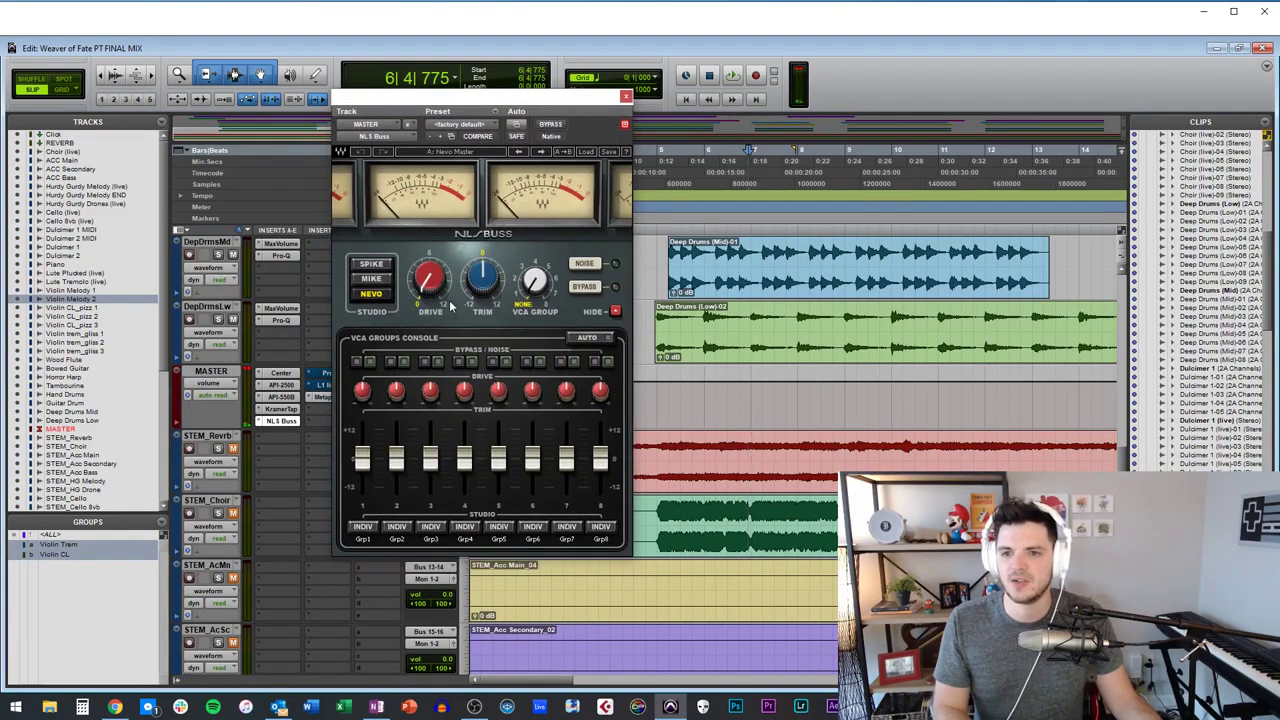
click(626, 97)
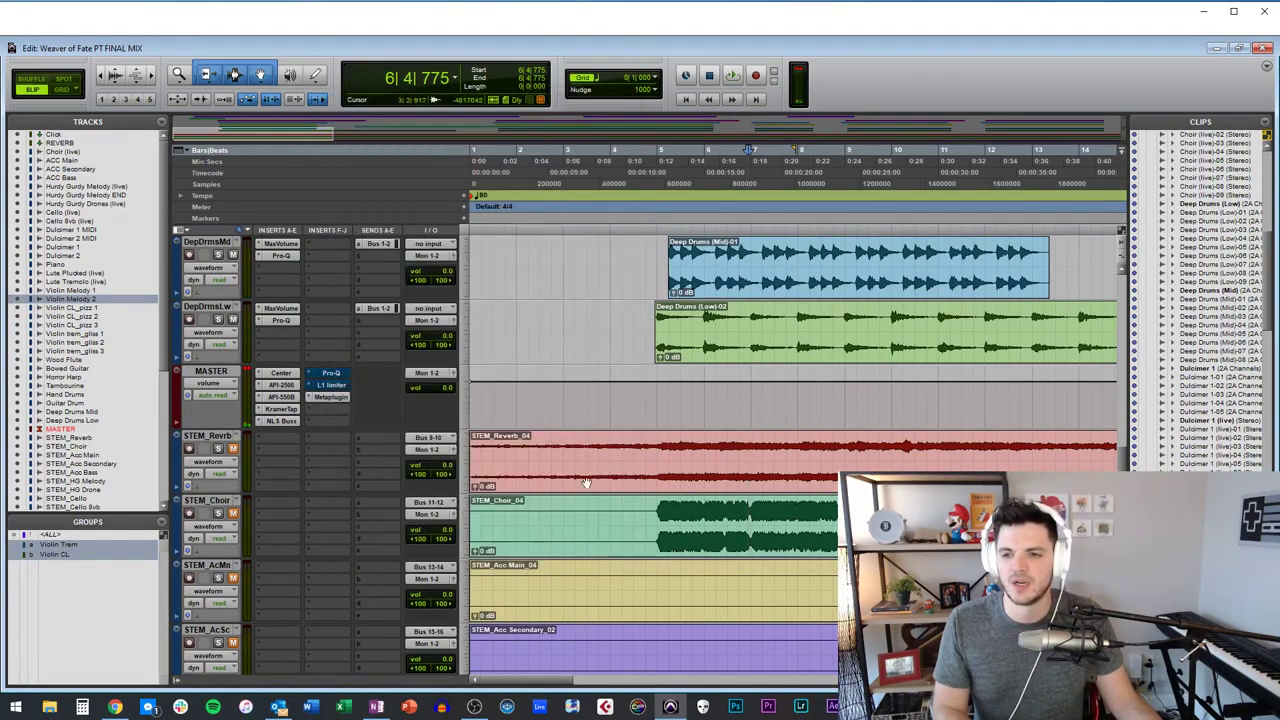
Select from just before bar 5 to about bar 7 on the reverb and choir stems and play it through Kramer Tape and NLS Buss.
drag(652, 445, 749, 524)
key(space)
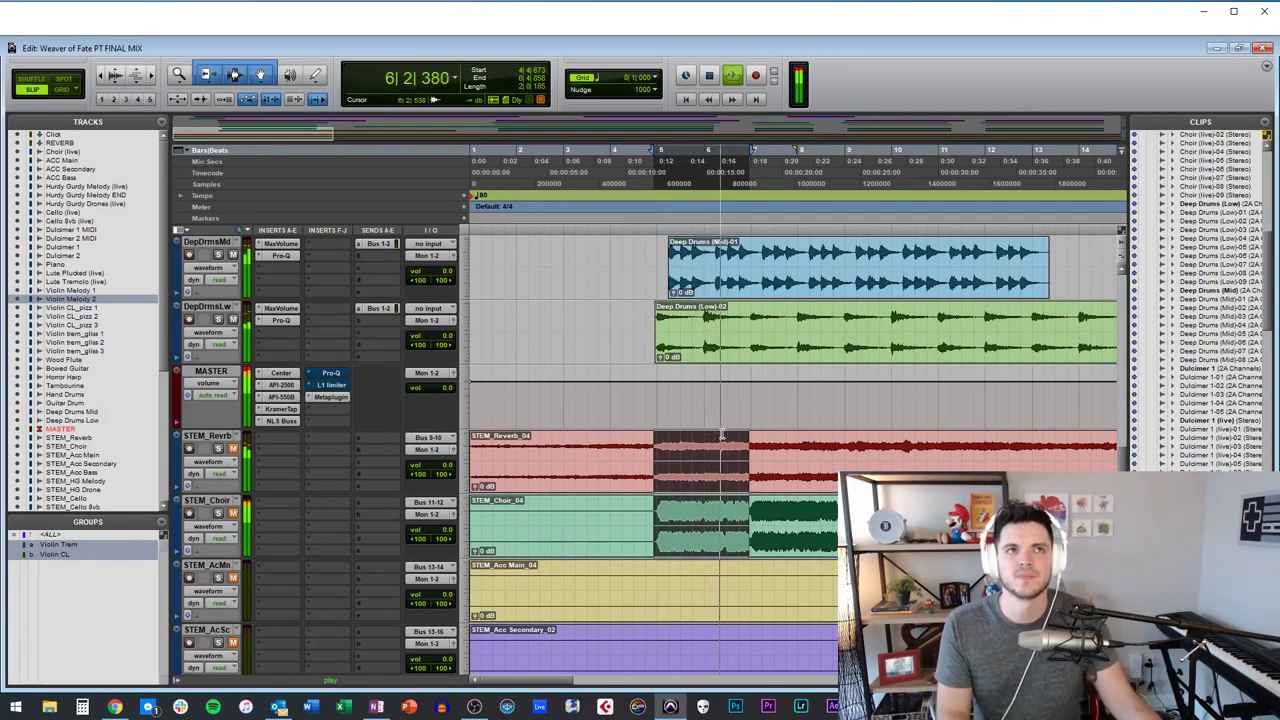
key(space)
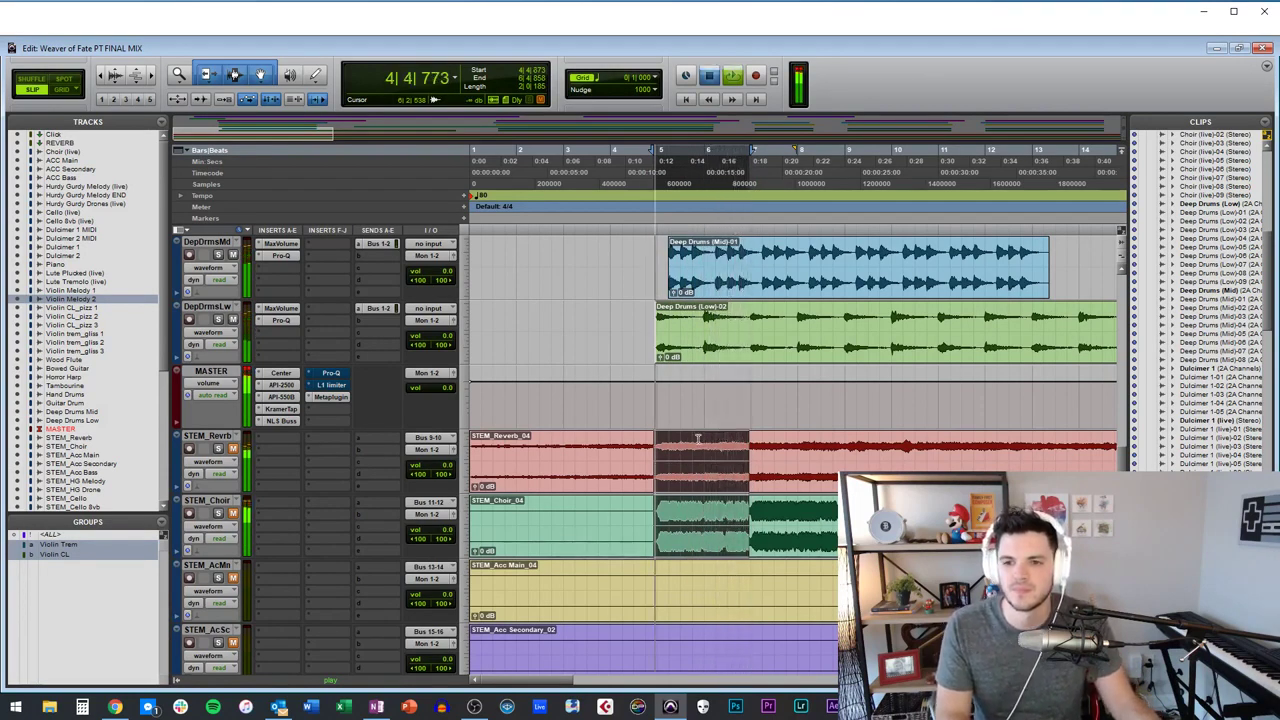
Reactivate the MASTER track's Pro-Q equalizer and L1 limiter and examine the filter curve and limiter settings.
click(332, 374)
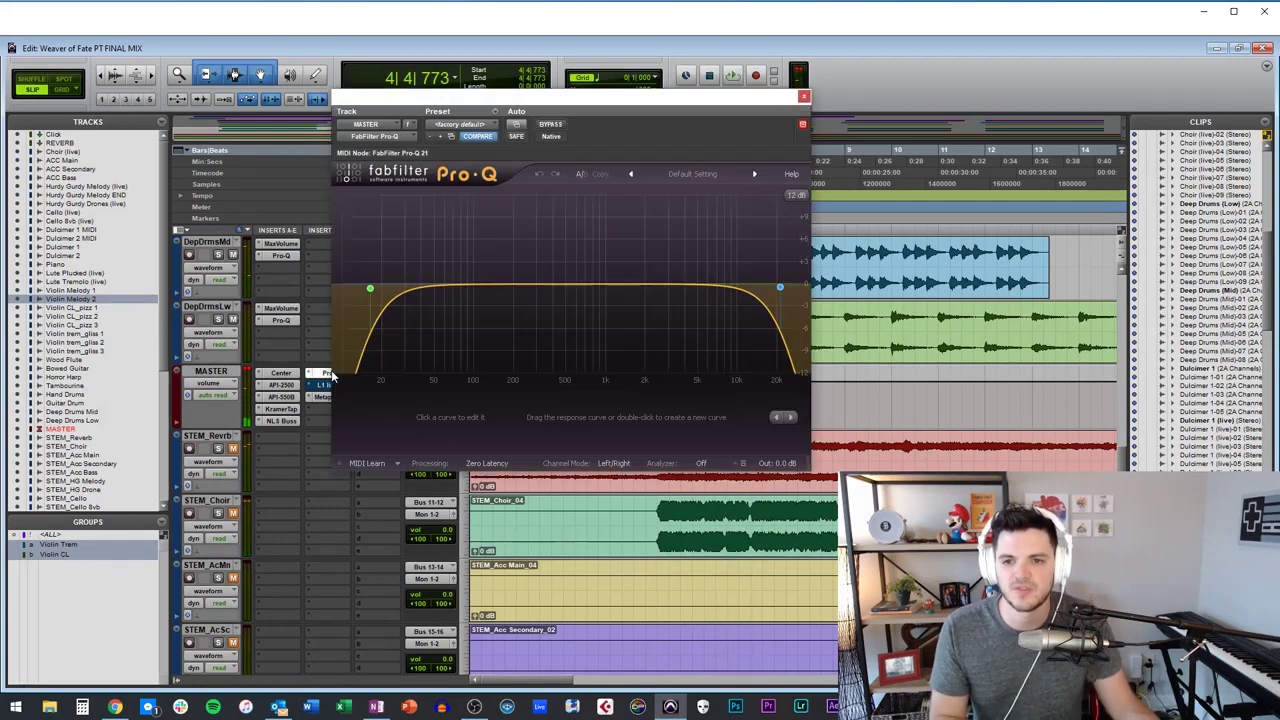
drag(716, 104, 636, 115)
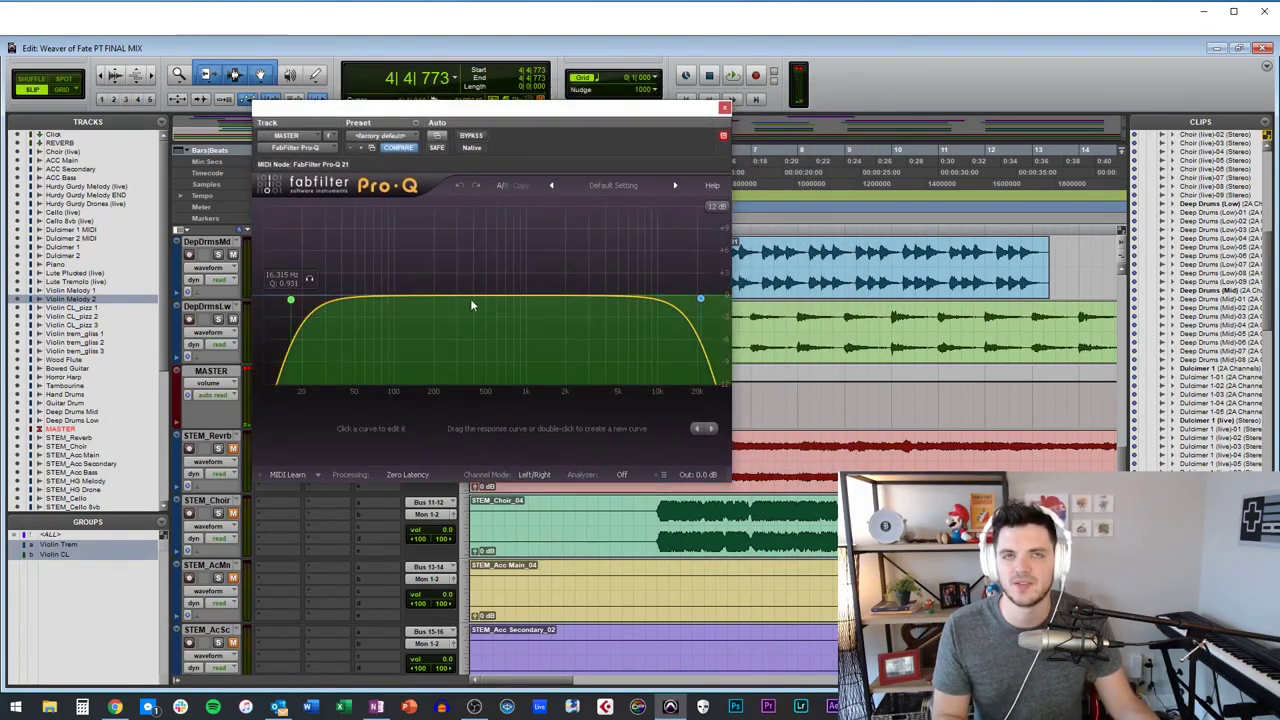
click(725, 107)
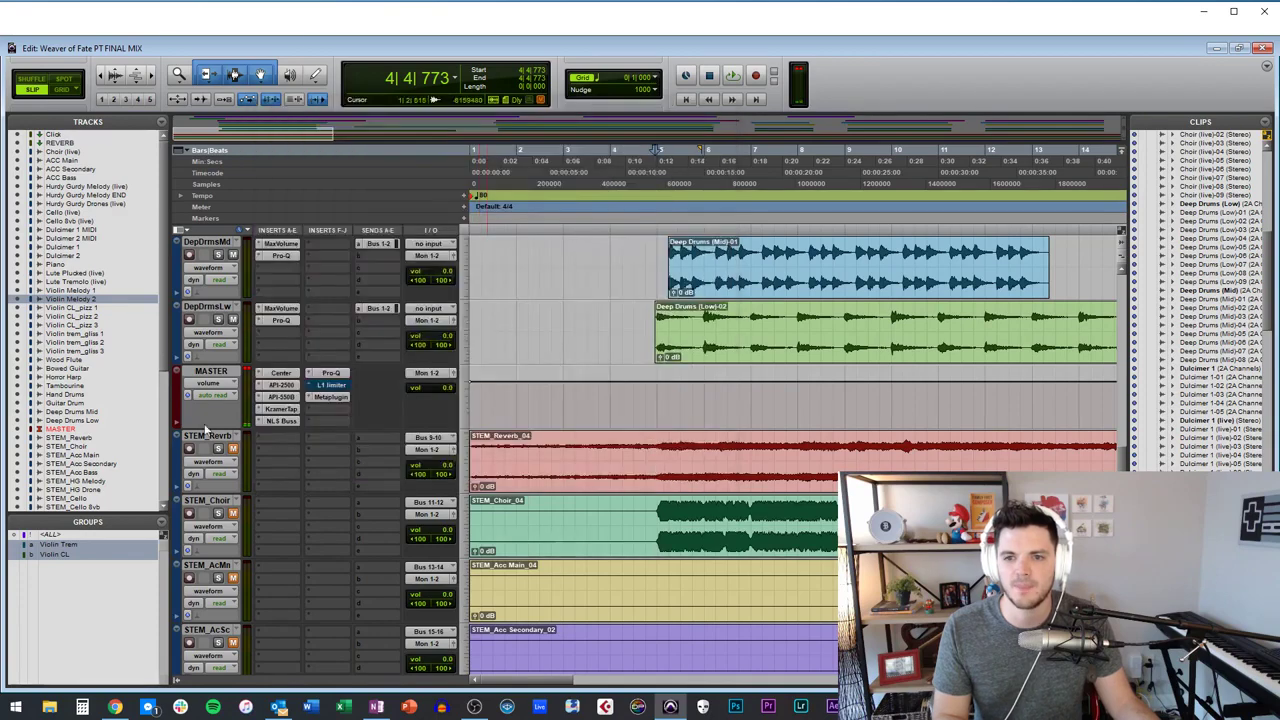
click(333, 386)
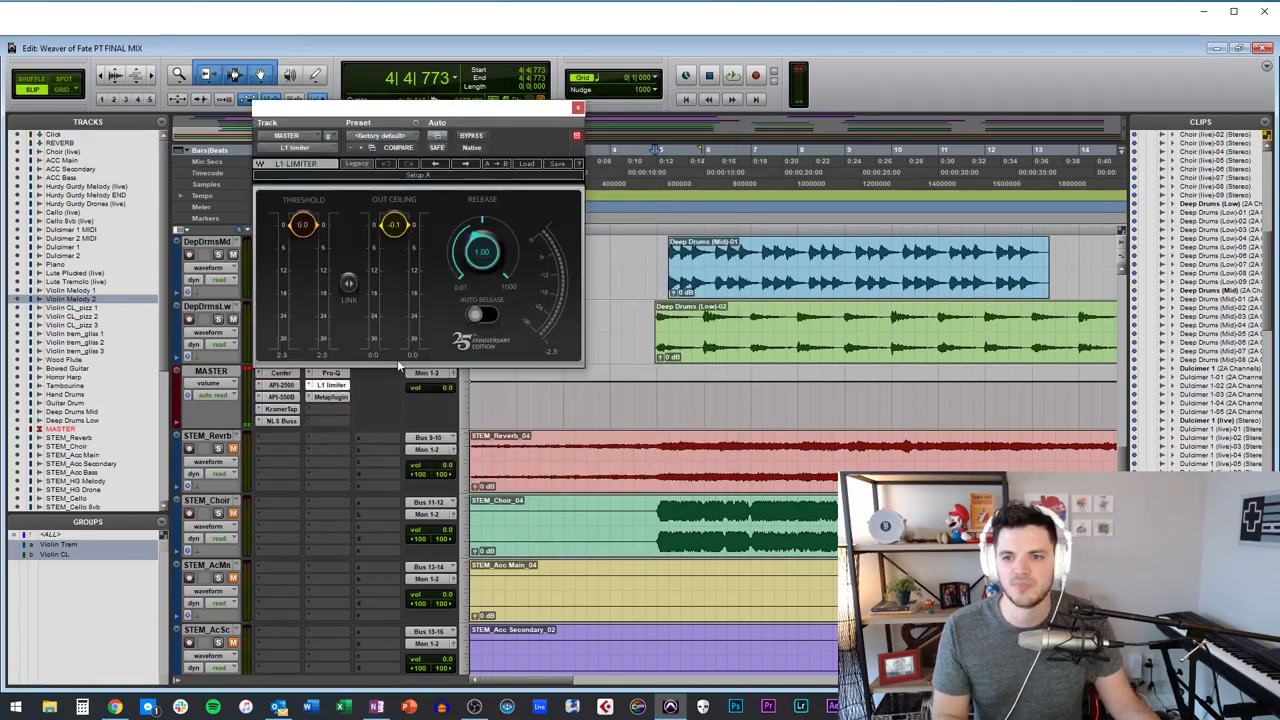
click(577, 107)
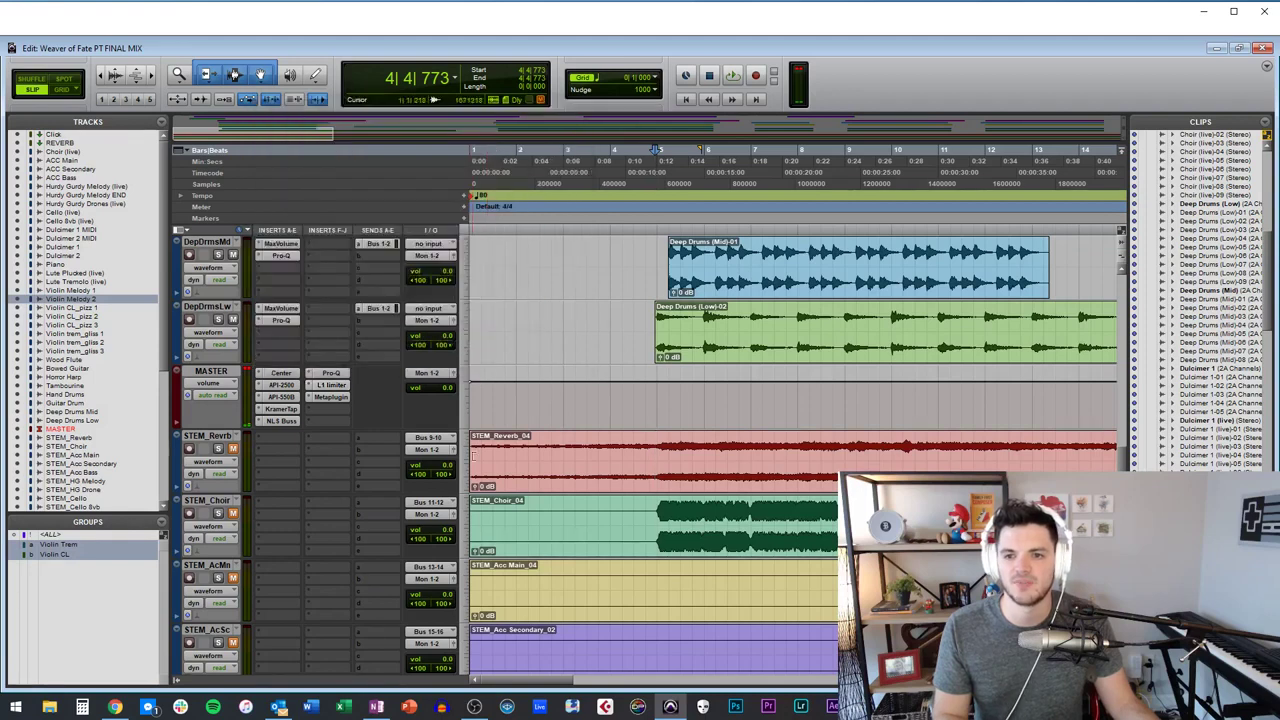
Play the reverb and choir stem selection from just before bar 5 to about bar 7 through the complete MASTER chain.
drag(655, 447, 752, 515)
key(space)
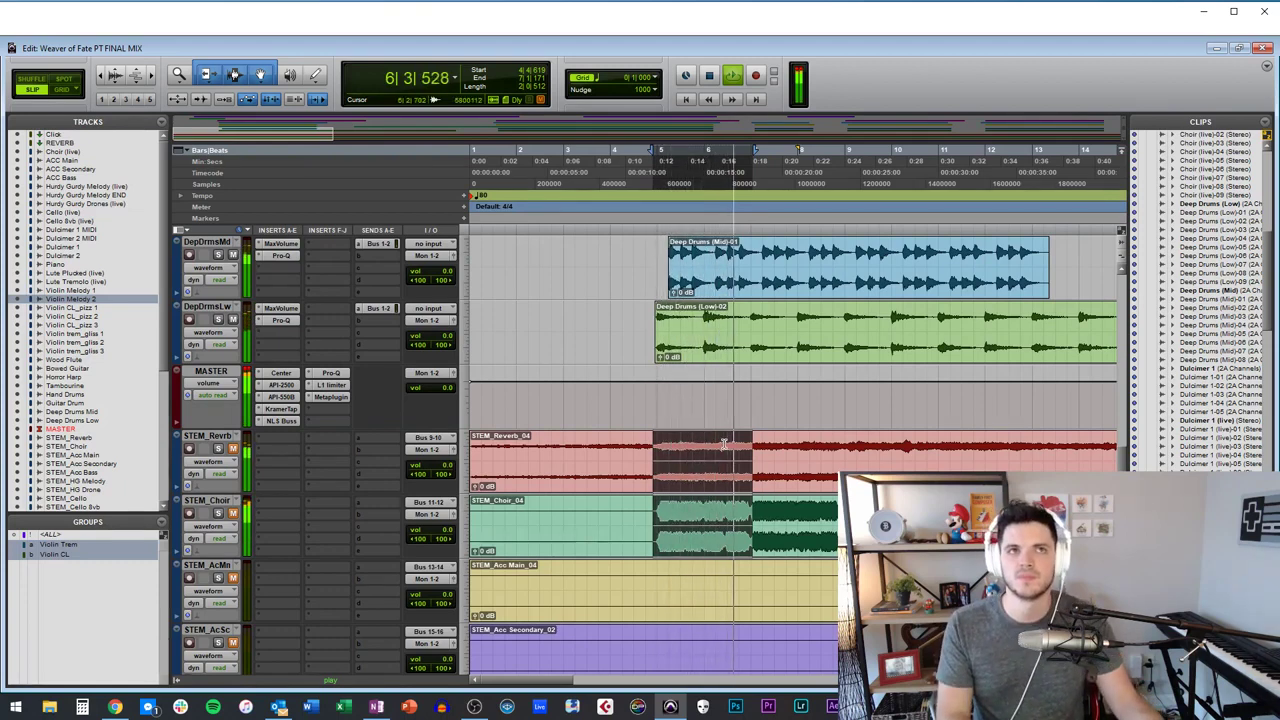
key(space)
click(675, 458)
click(671, 456)
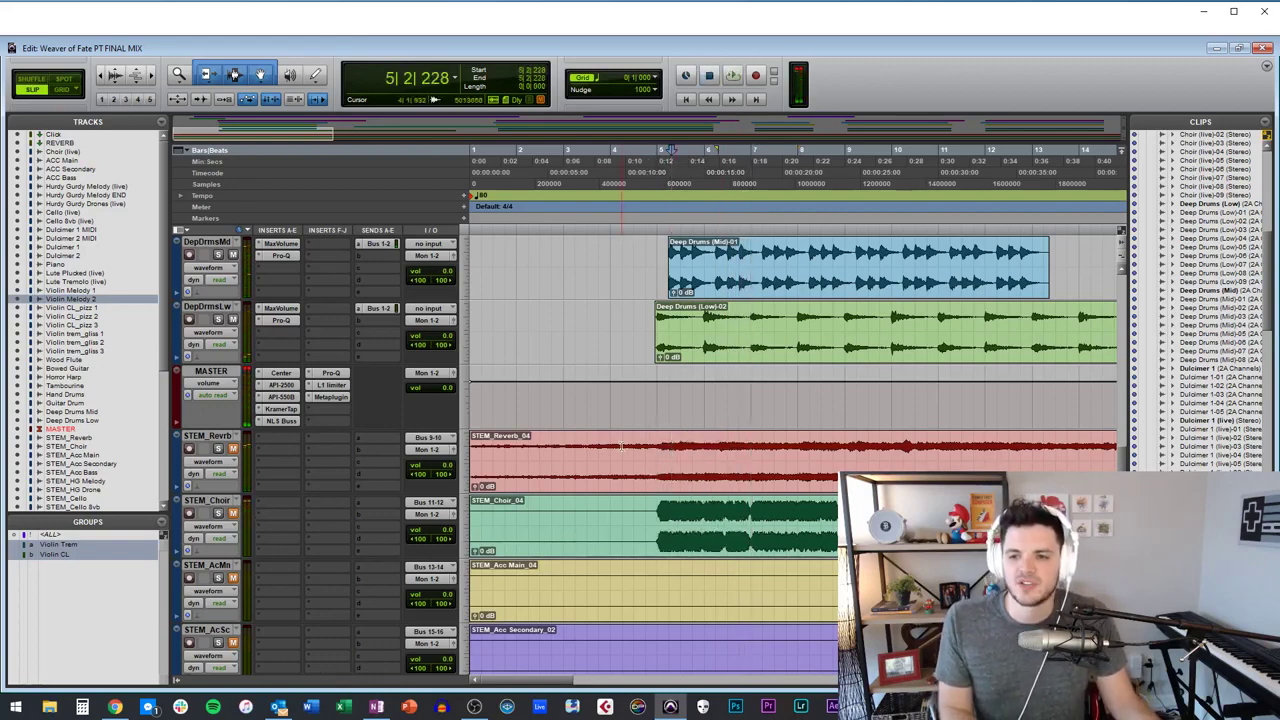
Select the Wood Flute track from about bar 13 to bar 17 and play the mix from there.
scroll(621, 446, up, 9)
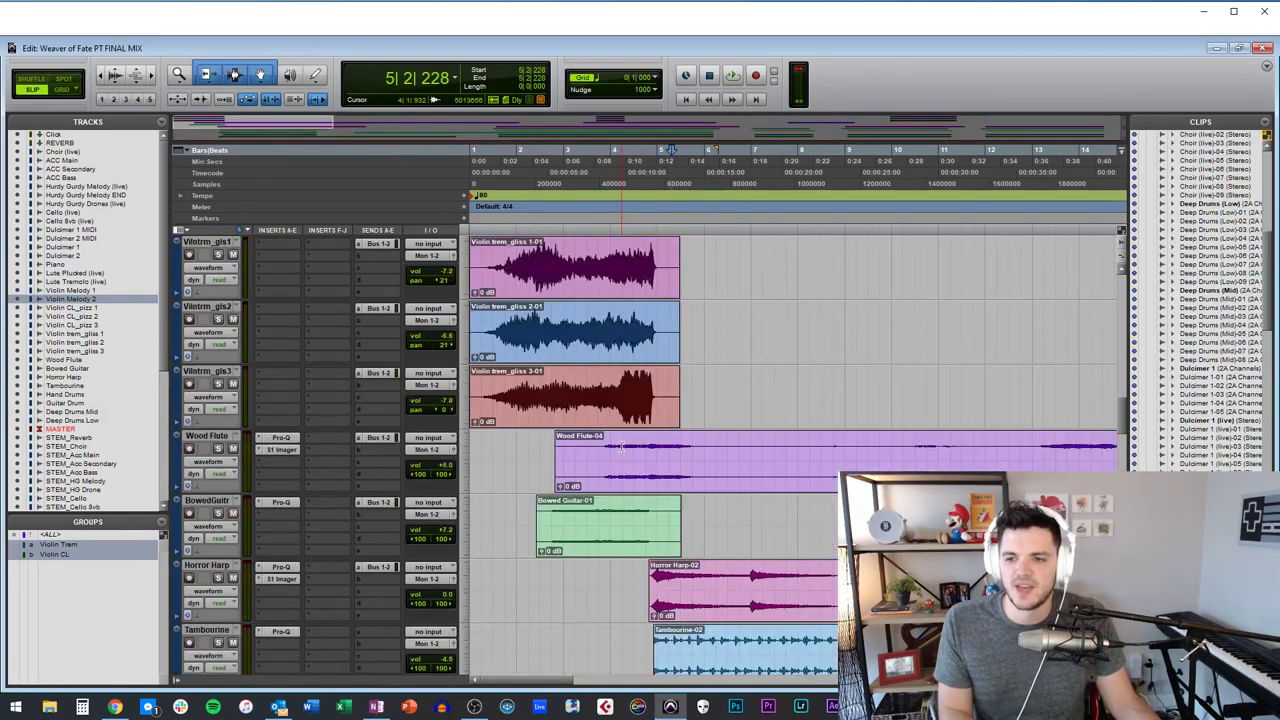
scroll(621, 446, right, 4)
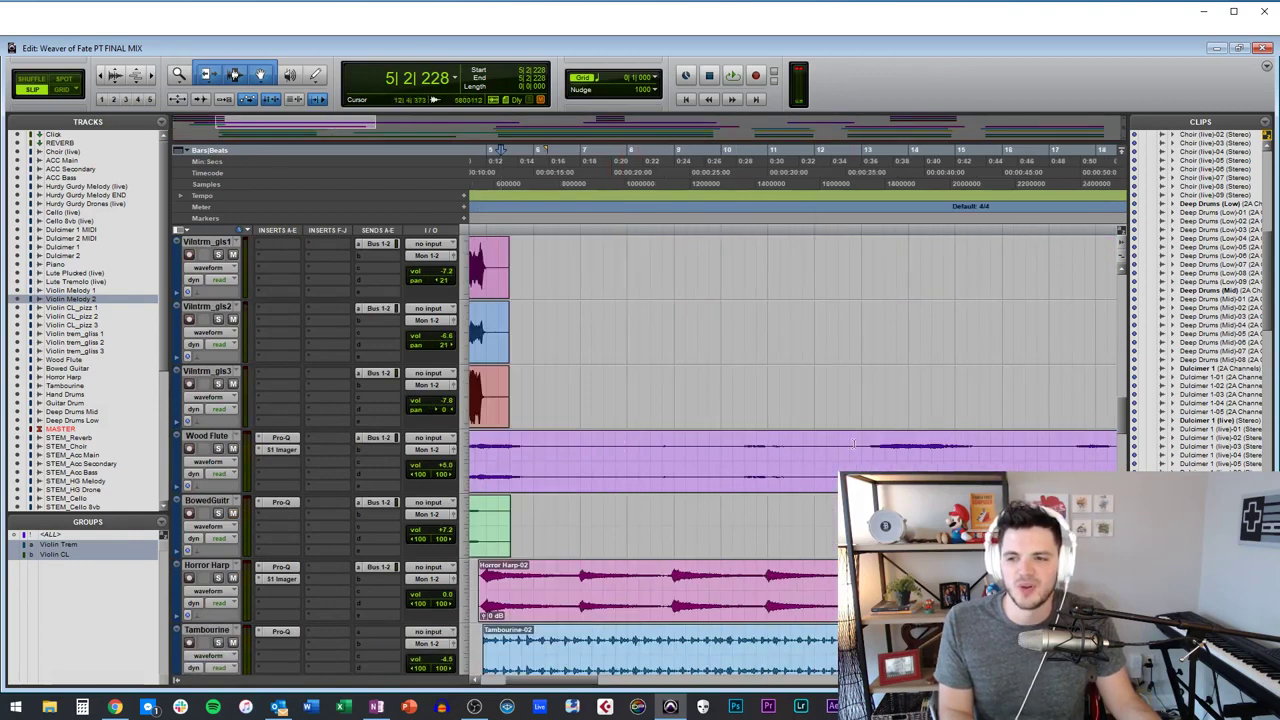
drag(872, 446, 1054, 446)
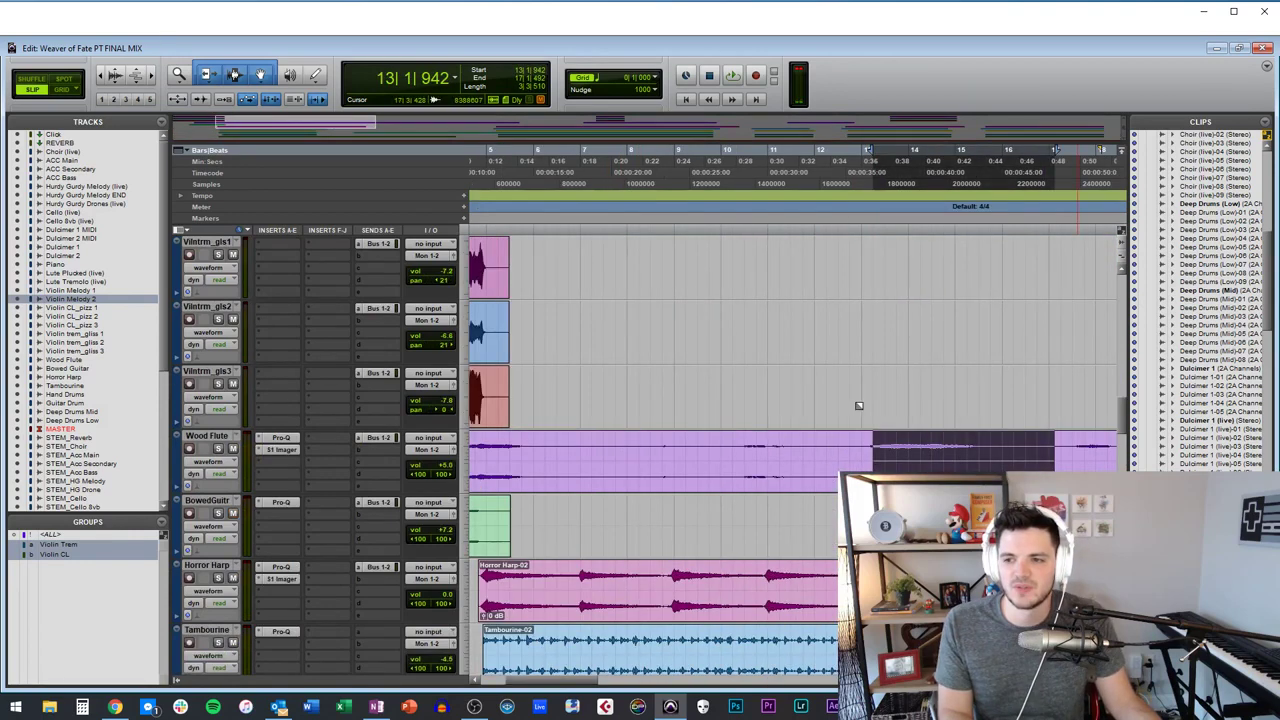
key(space)
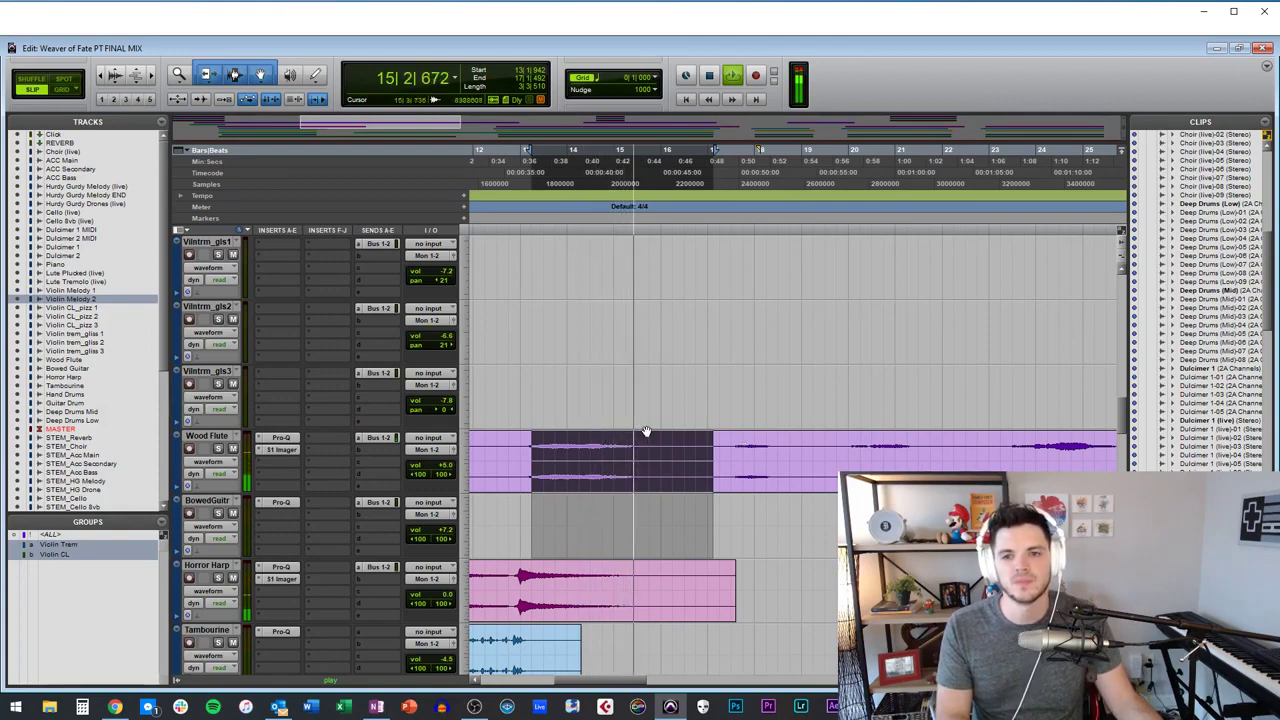
key(space)
Look through the instrument tracks from the drums up to the hurdy gurdy, viewing their clips across the arrangement.
scroll(540, 430, up, 10)
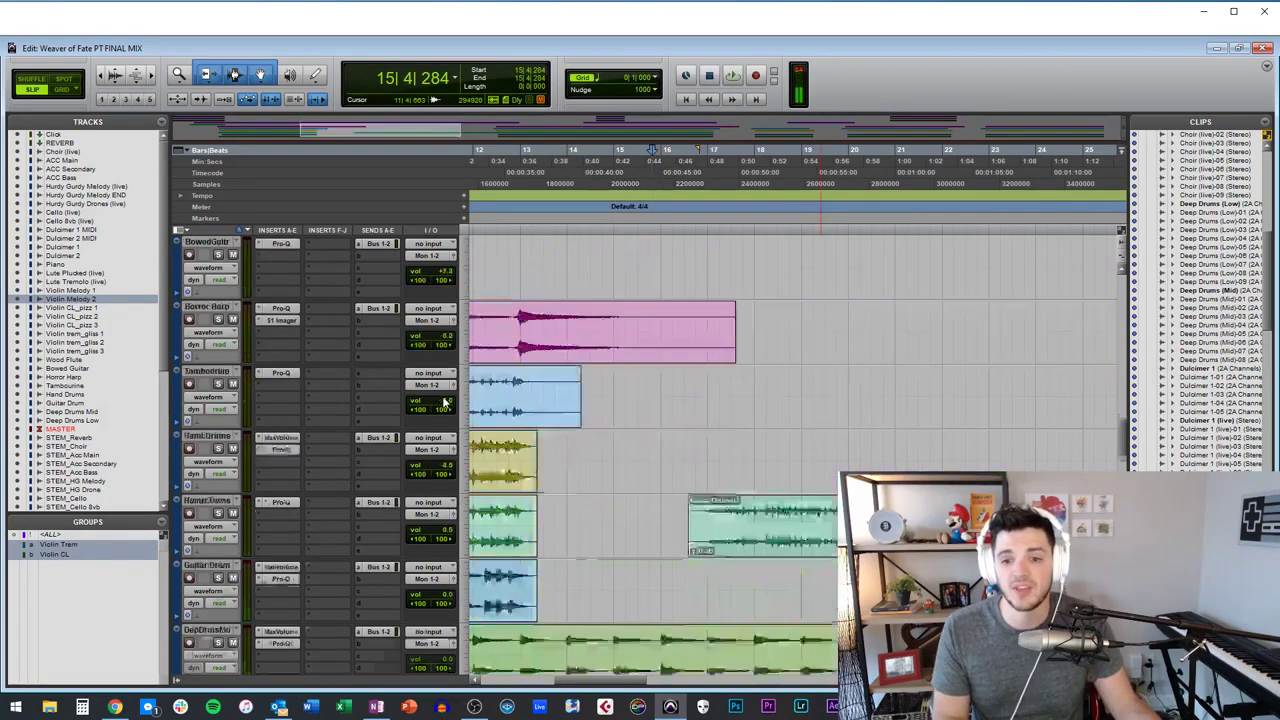
scroll(331, 400, up, 5)
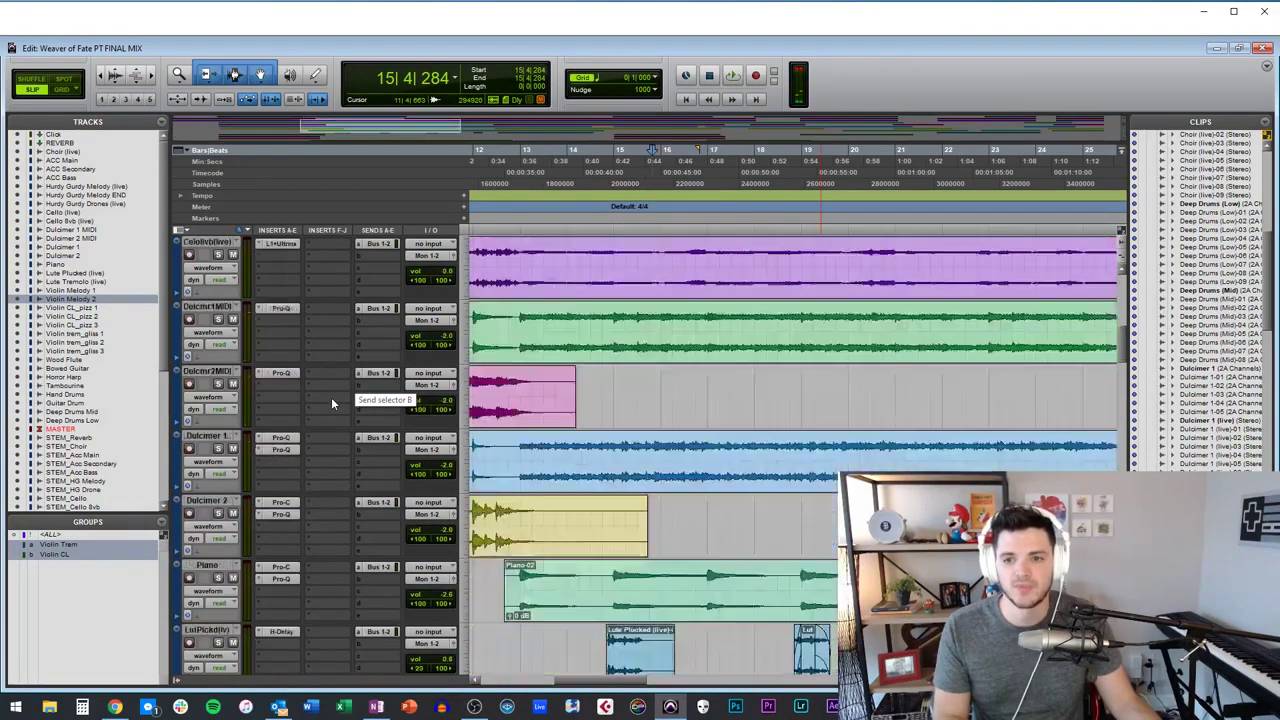
scroll(660, 452, left, 5)
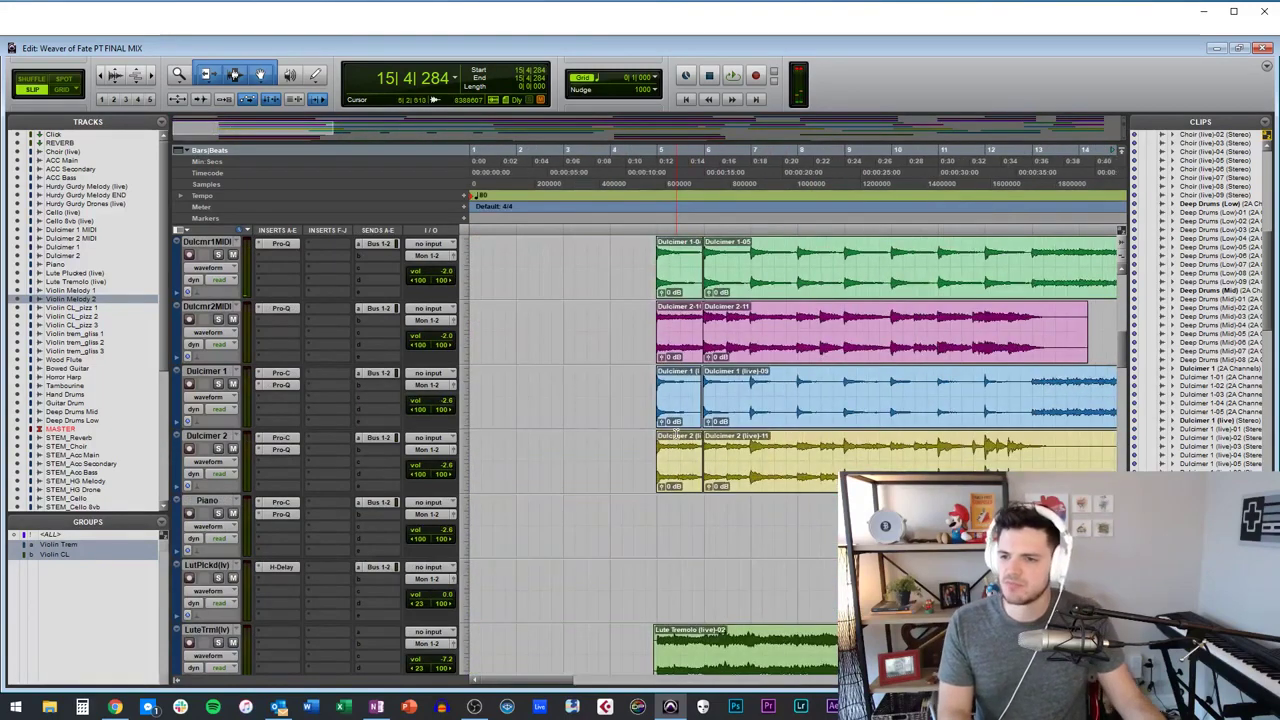
scroll(670, 440, up, 6)
key(r)
scroll(676, 434, down, 5)
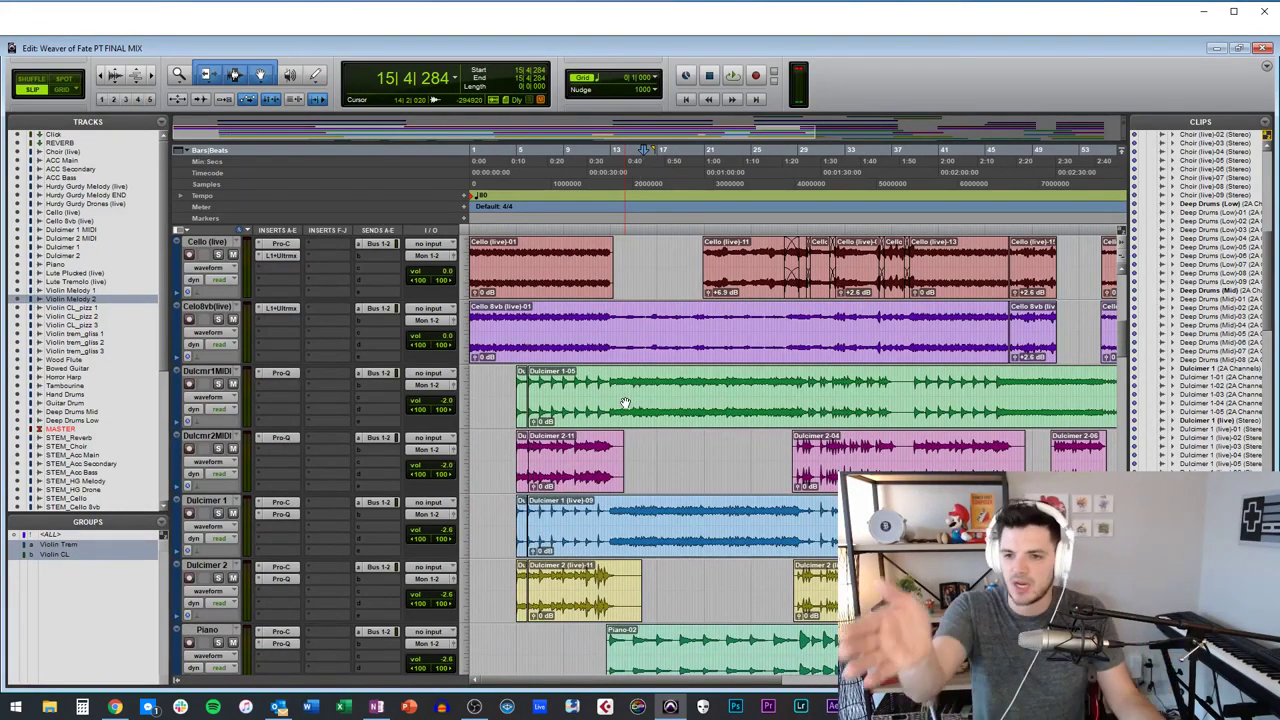
click(588, 394)
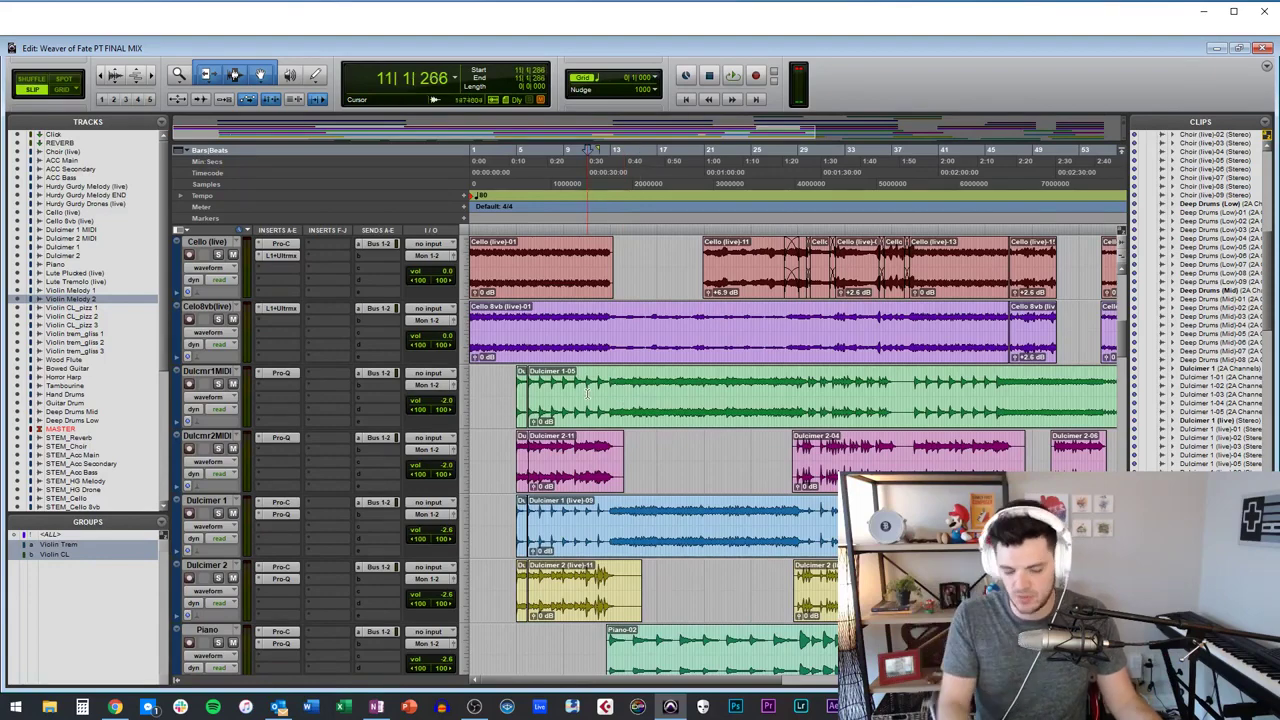
key(ctrl+bracketright)
key(ctrl+bracketright)
scroll(588, 394, up, 7)
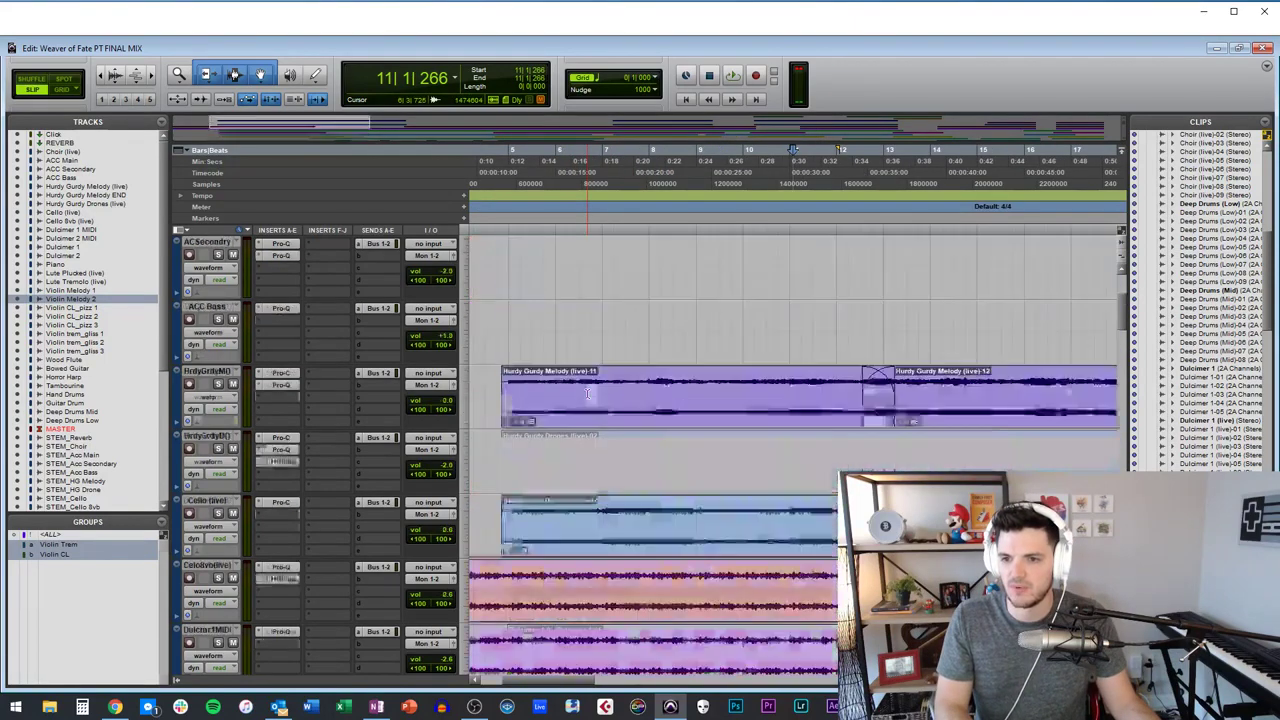
Select the Hurdy Gurdy Melody (live)-11 clip and examine its clip gain, then the crossfade and gain of the clip following it.
click(582, 547)
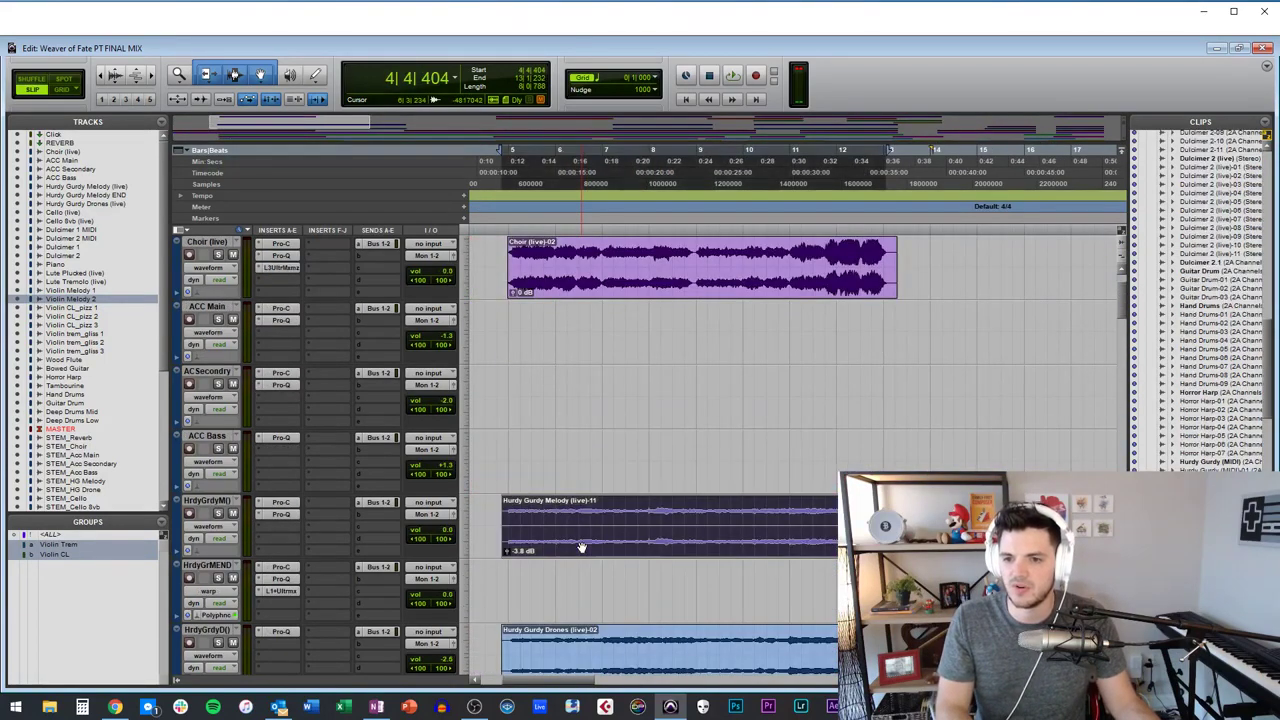
key(ctrl+bracketright)
scroll(582, 547, right, 4)
key(ctrl+bracketleft)
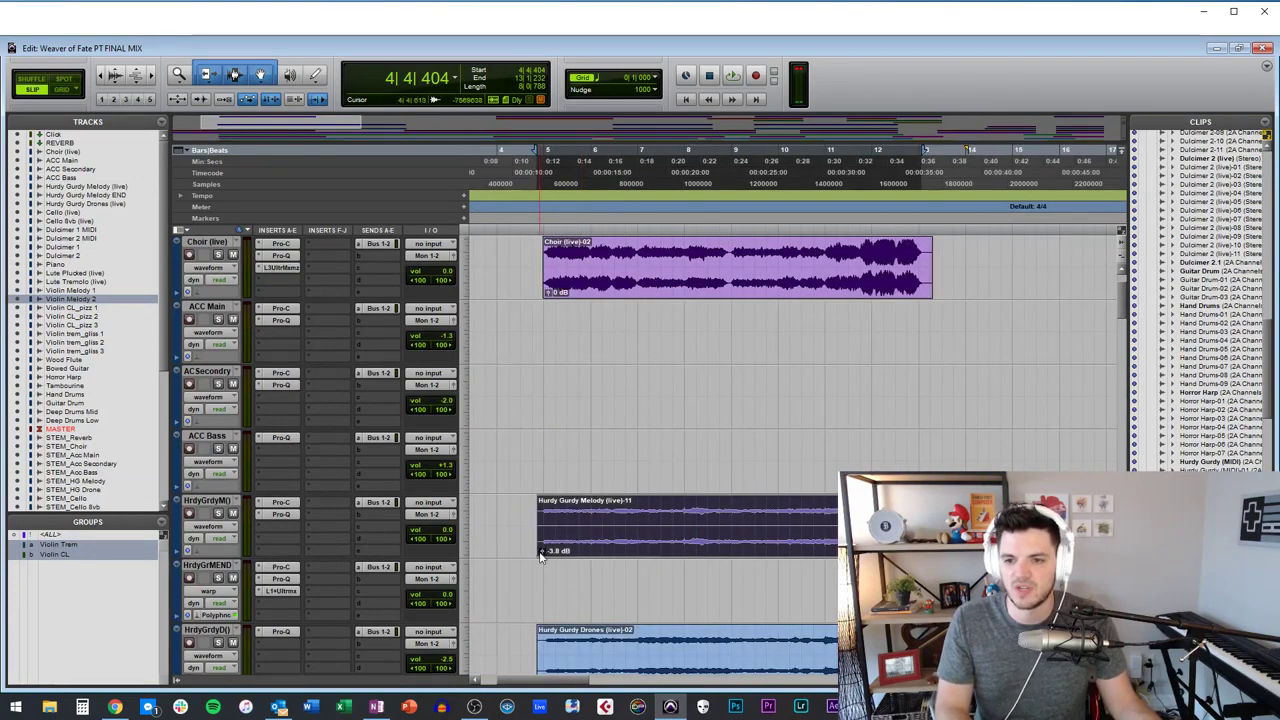
click(542, 553)
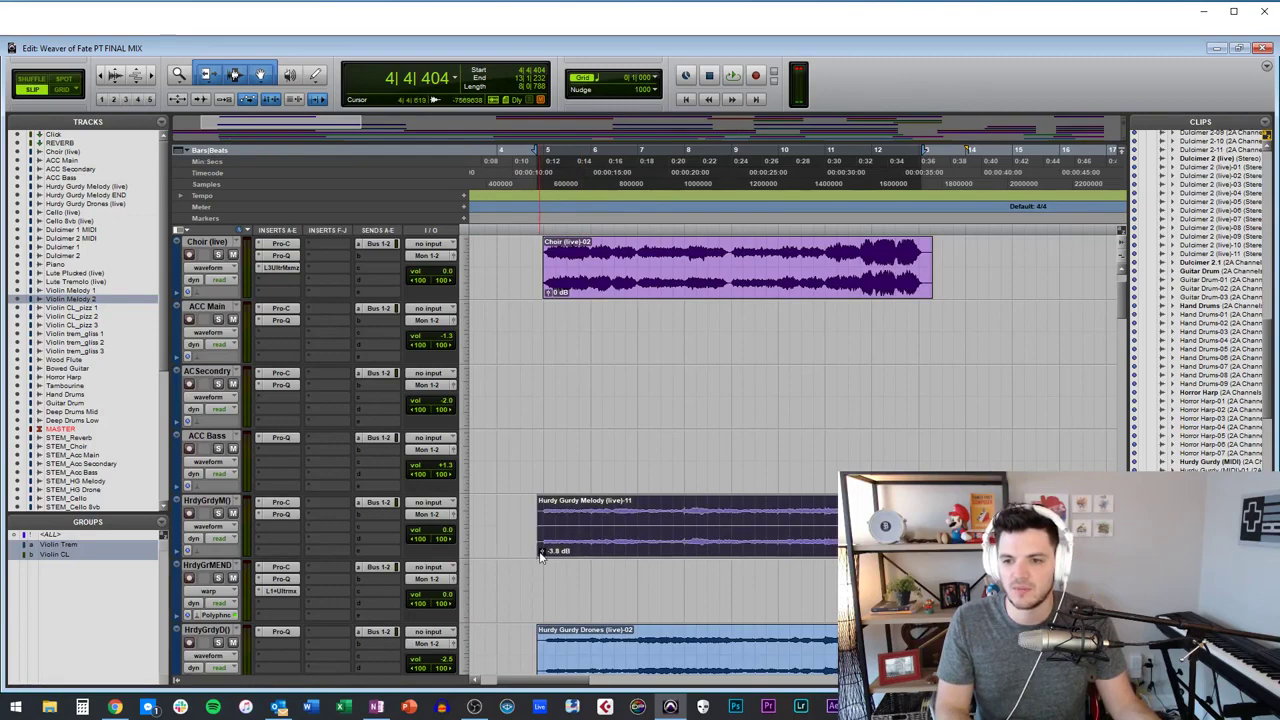
scroll(625, 498, down, 1)
click(685, 394)
scroll(685, 394, right, 3)
scroll(685, 394, right, 3)
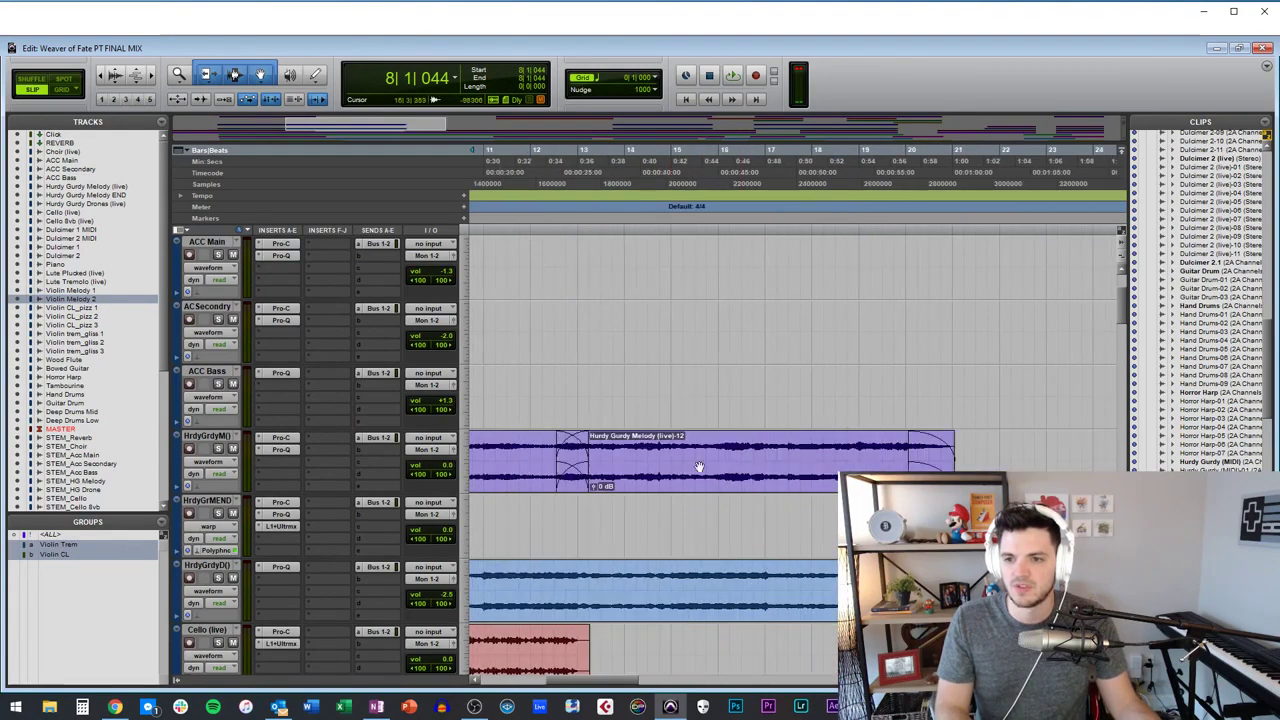
Select about two bars from bar 12 across the hurdy gurdy melody crossfade and inspect the fade shape settings without applying them.
click(675, 483)
click(620, 520)
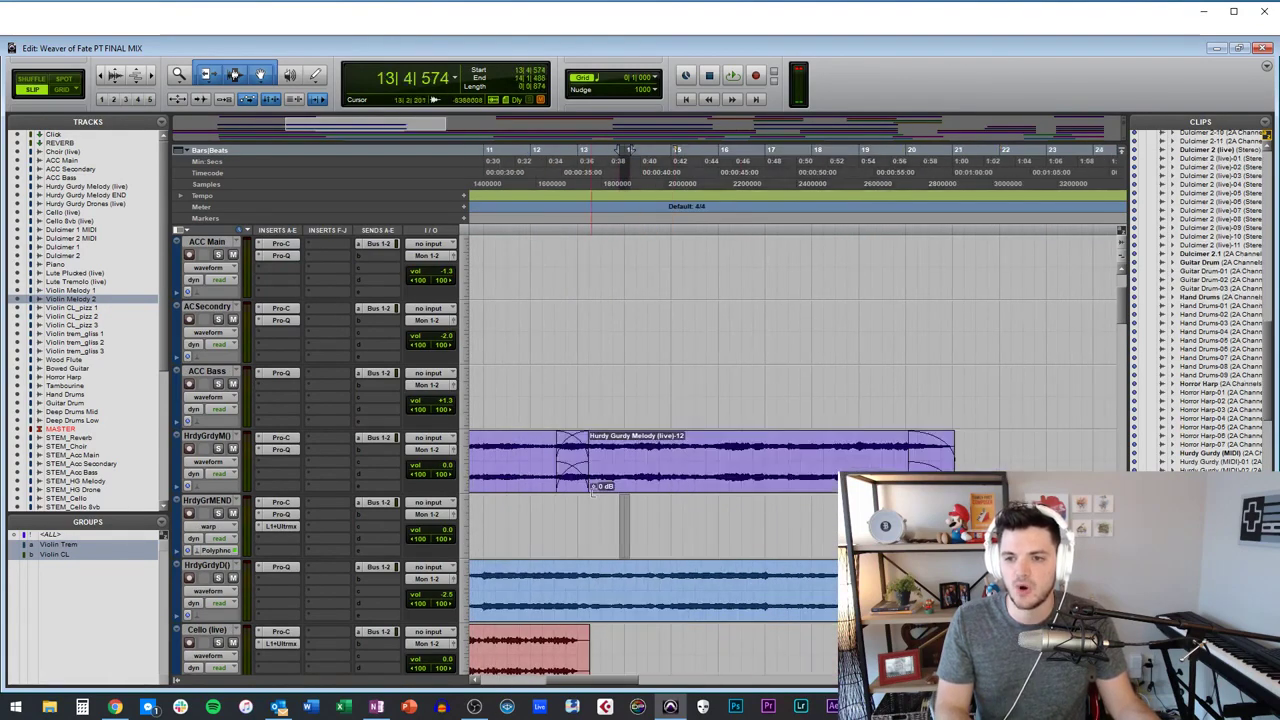
click(637, 485)
scroll(619, 492, left, 3)
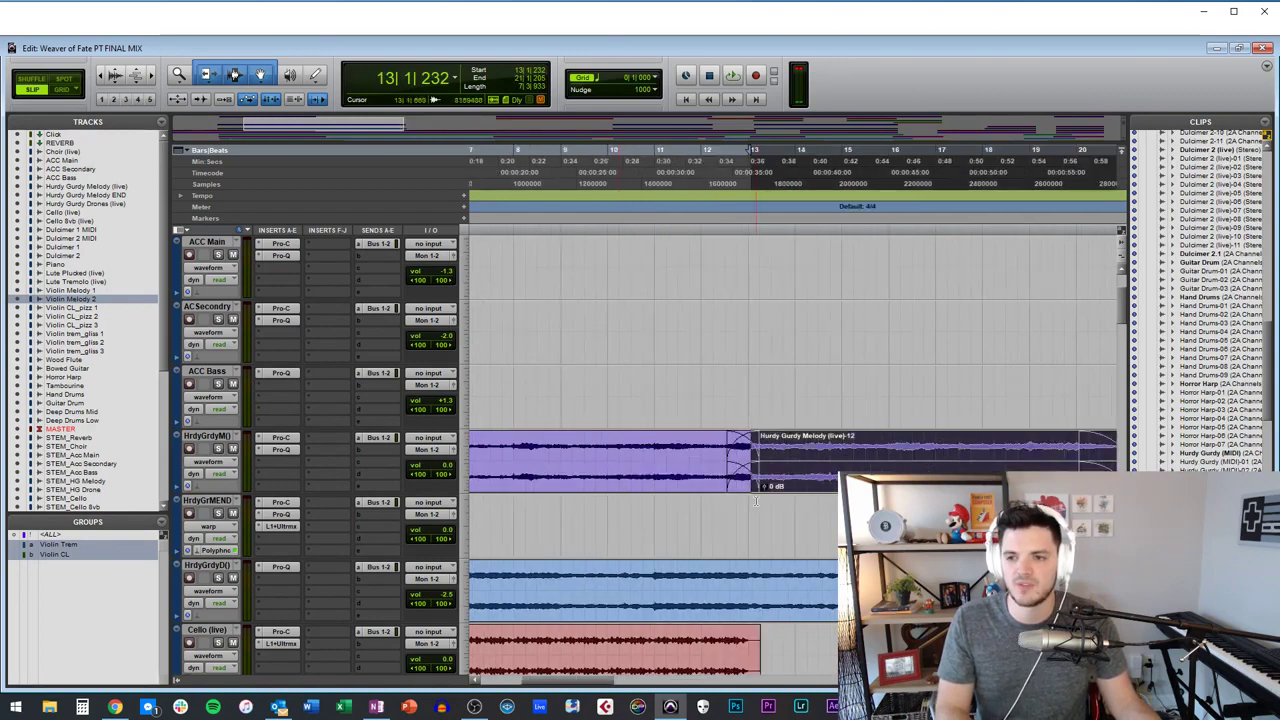
drag(703, 460, 805, 457)
key(n)
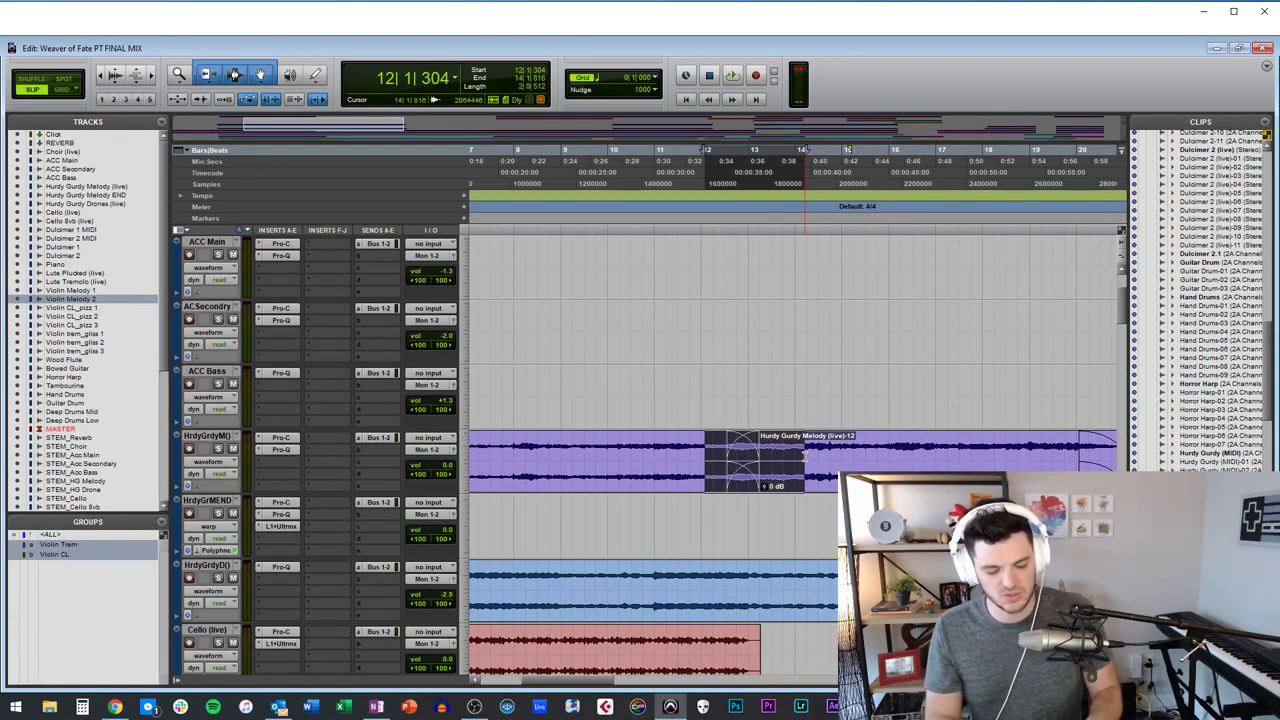
key(ctrl+f)
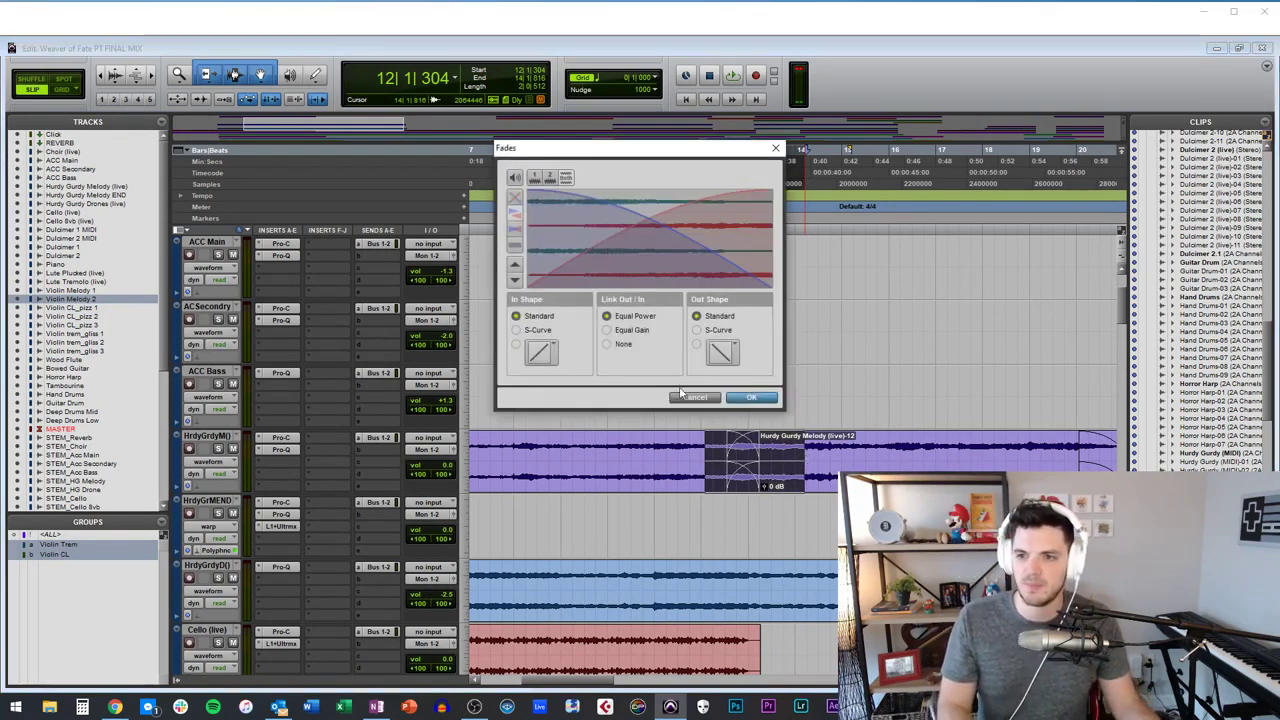
click(685, 399)
click(708, 447)
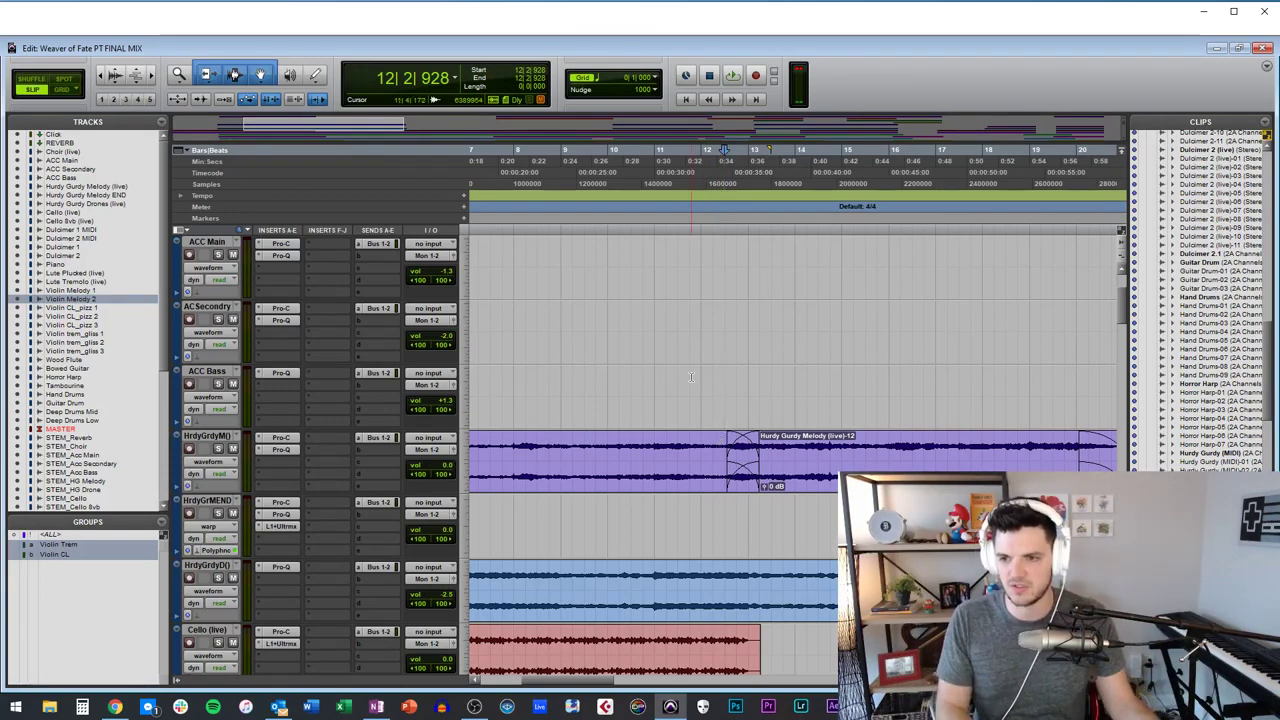
Examine the clip arrangement across the full timeline, from the choir and accordion tracks through the strings to the drums.
click(691, 377)
scroll(691, 377, down, 2)
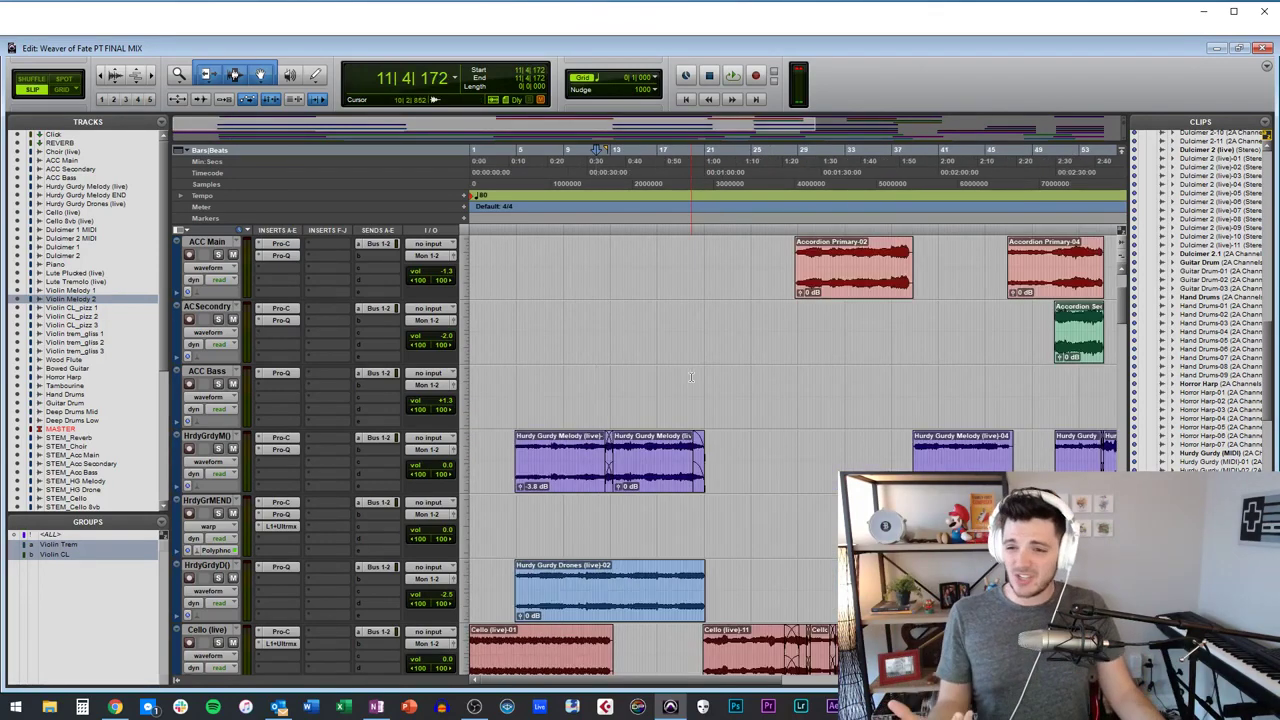
scroll(675, 402, down, 3)
scroll(675, 402, down, 1)
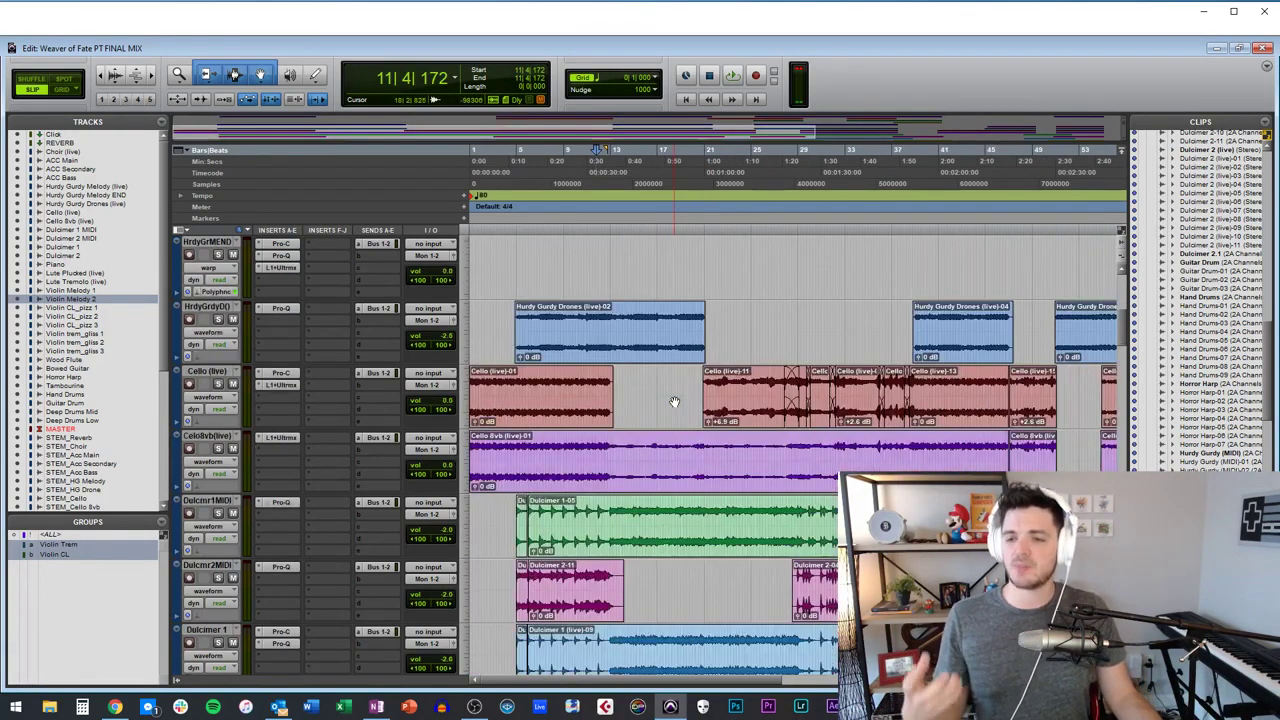
scroll(678, 341, down, 9)
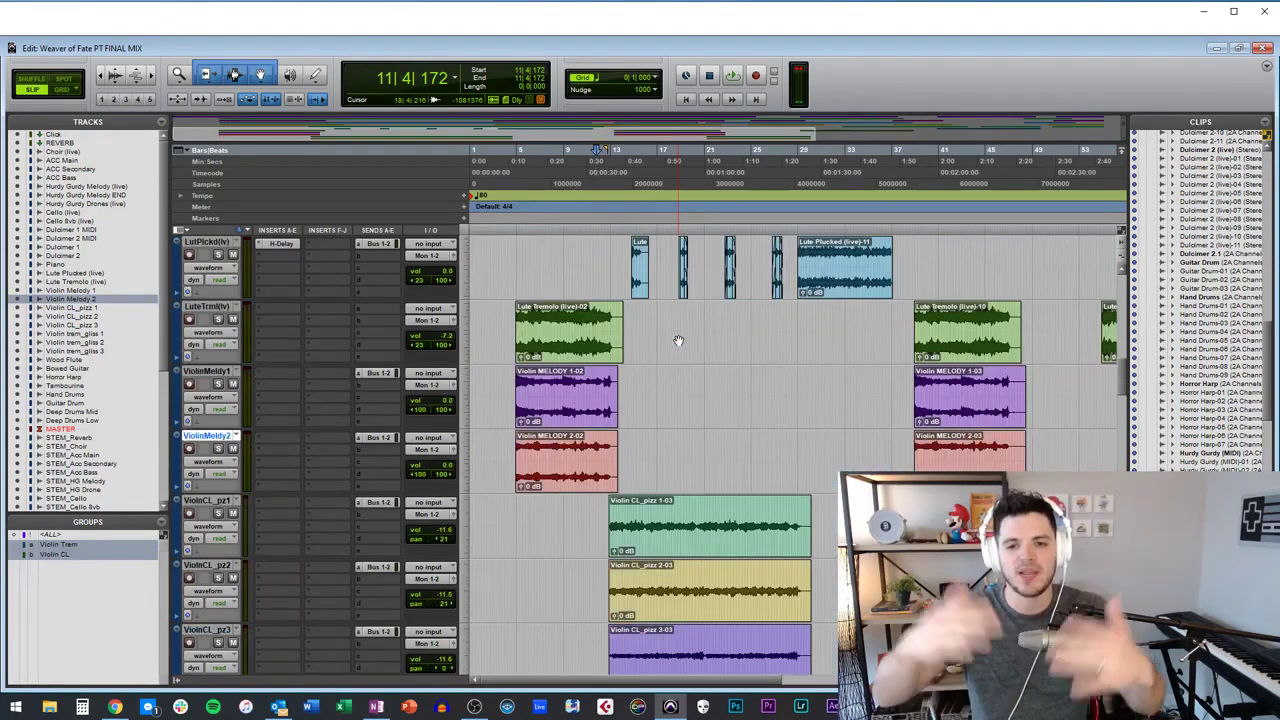
scroll(678, 341, down, 5)
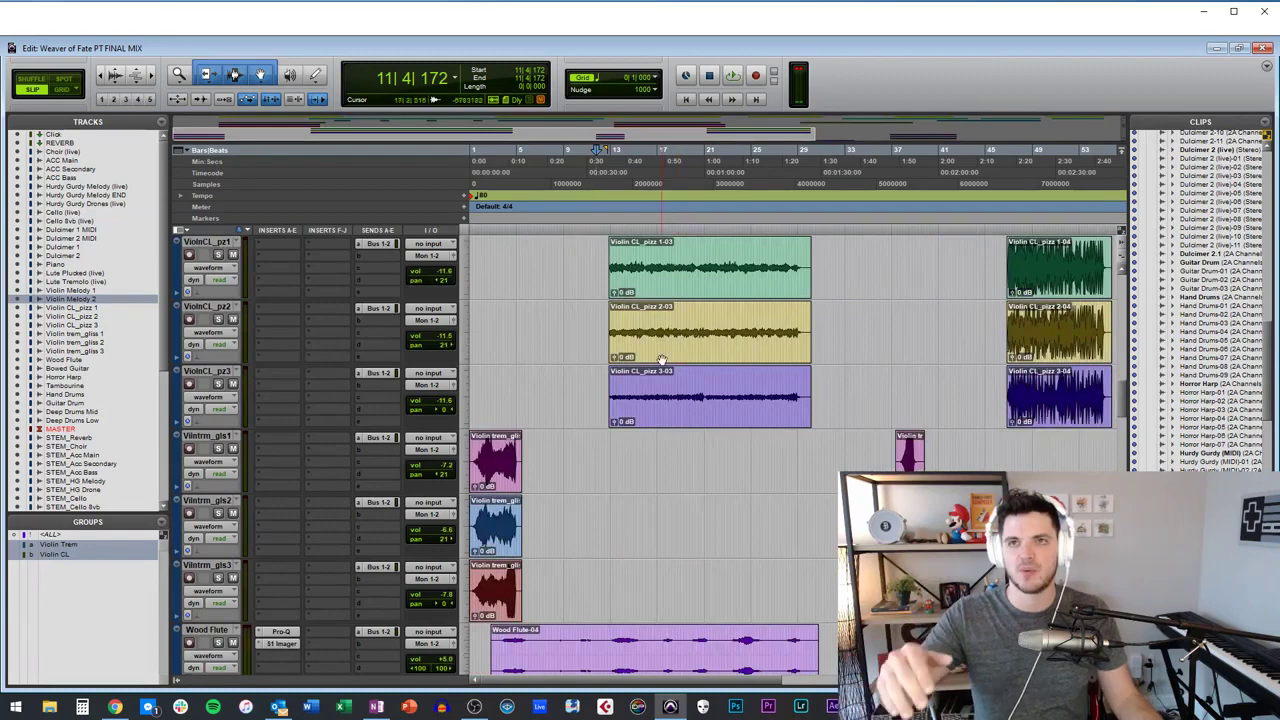
scroll(606, 446, down, 7)
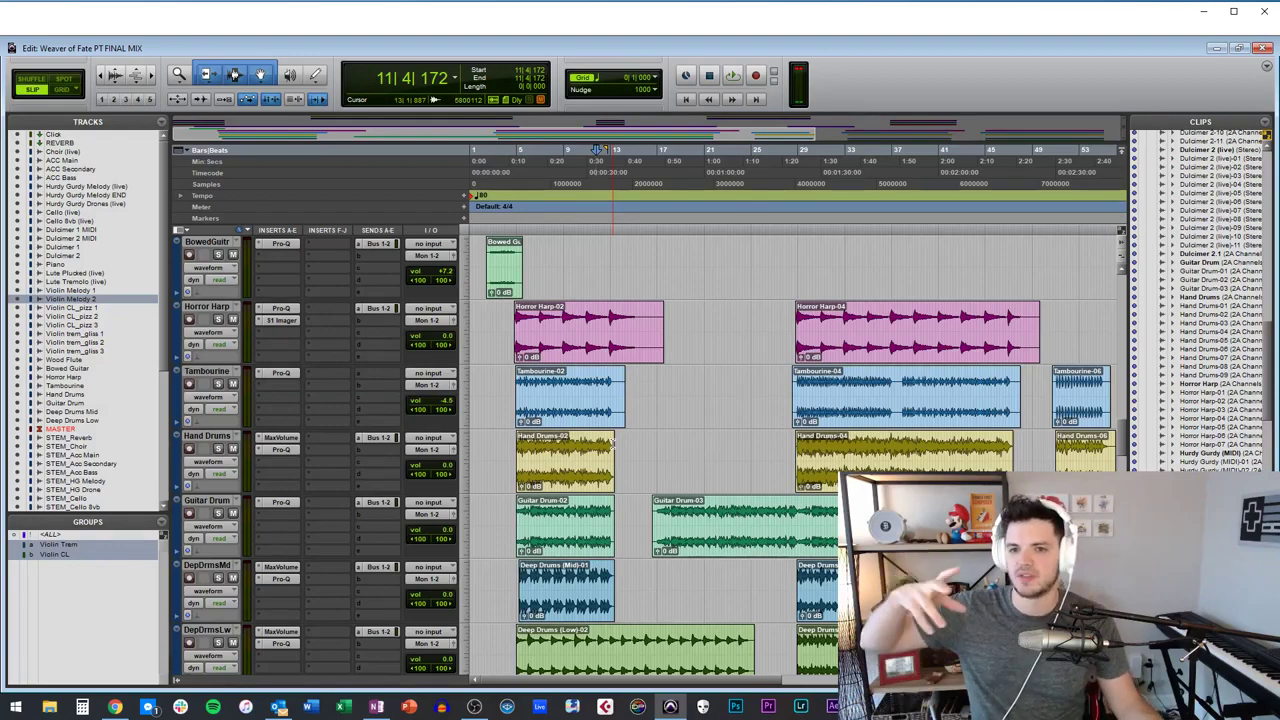
scroll(612, 442, up, 6)
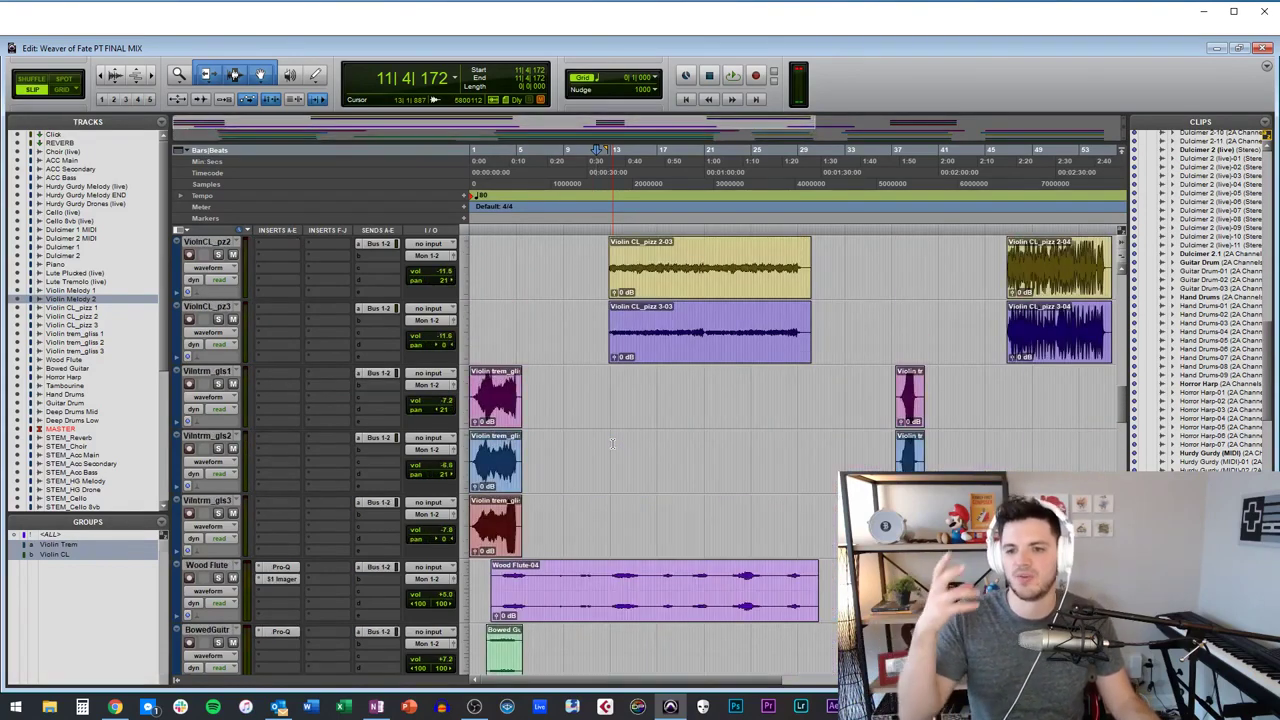
scroll(612, 444, up, 6)
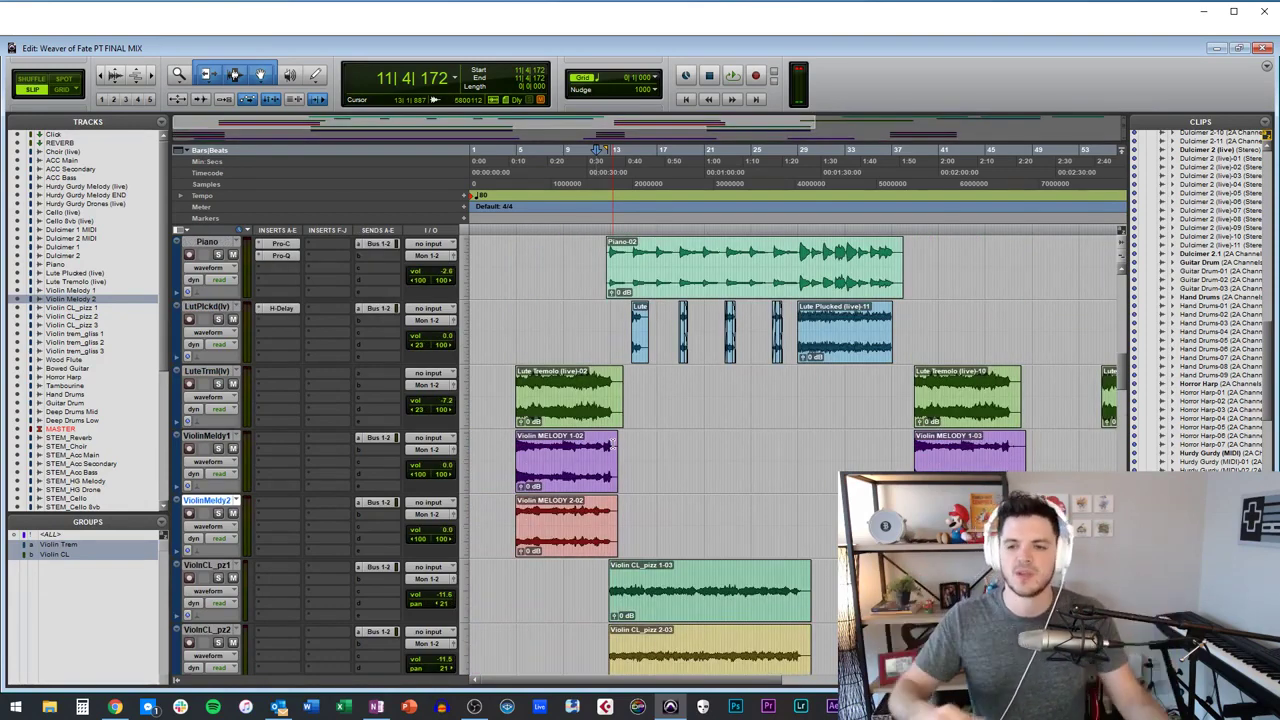
scroll(613, 440, up, 10)
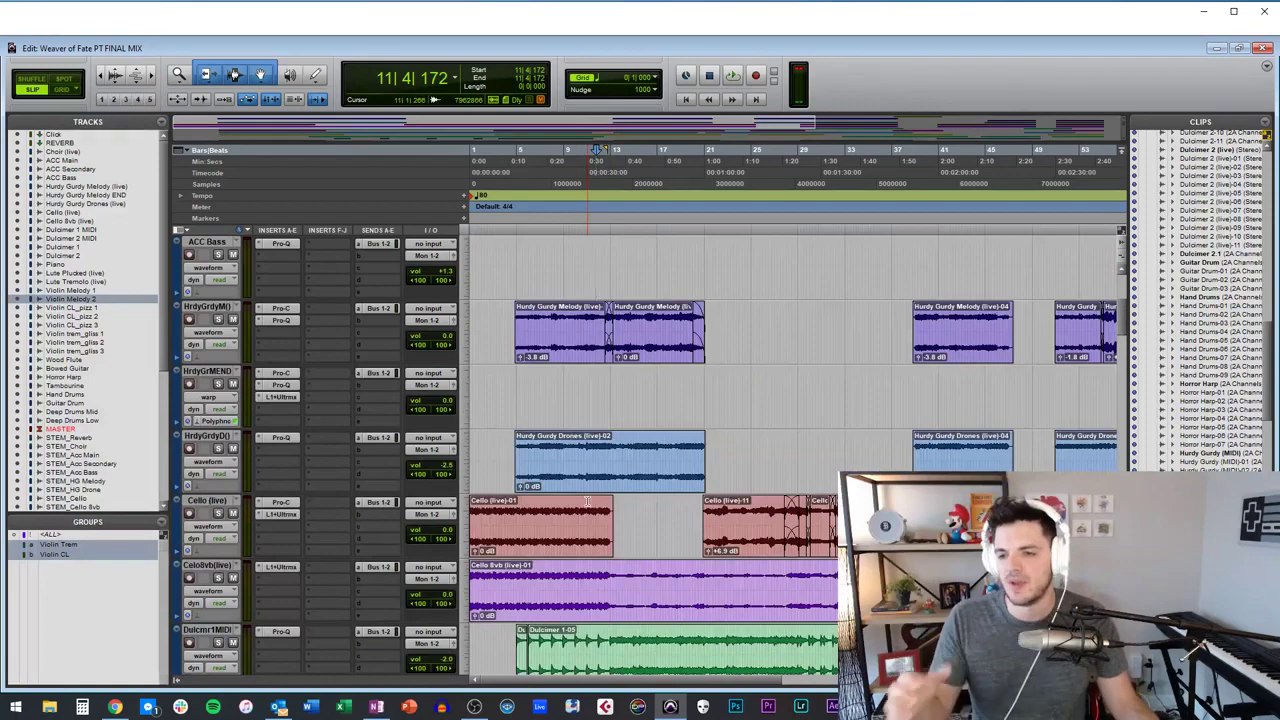
scroll(611, 433, up, 4)
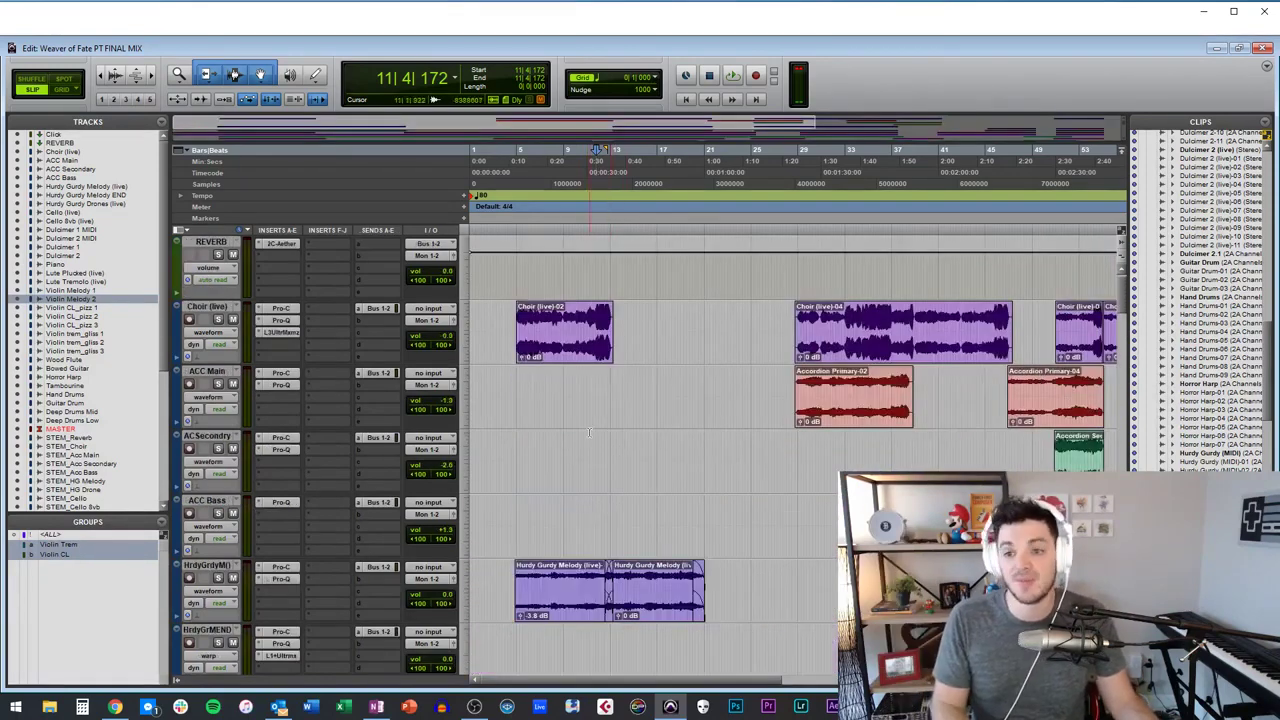
scroll(589, 432, down, 9)
scroll(589, 432, up, 9)
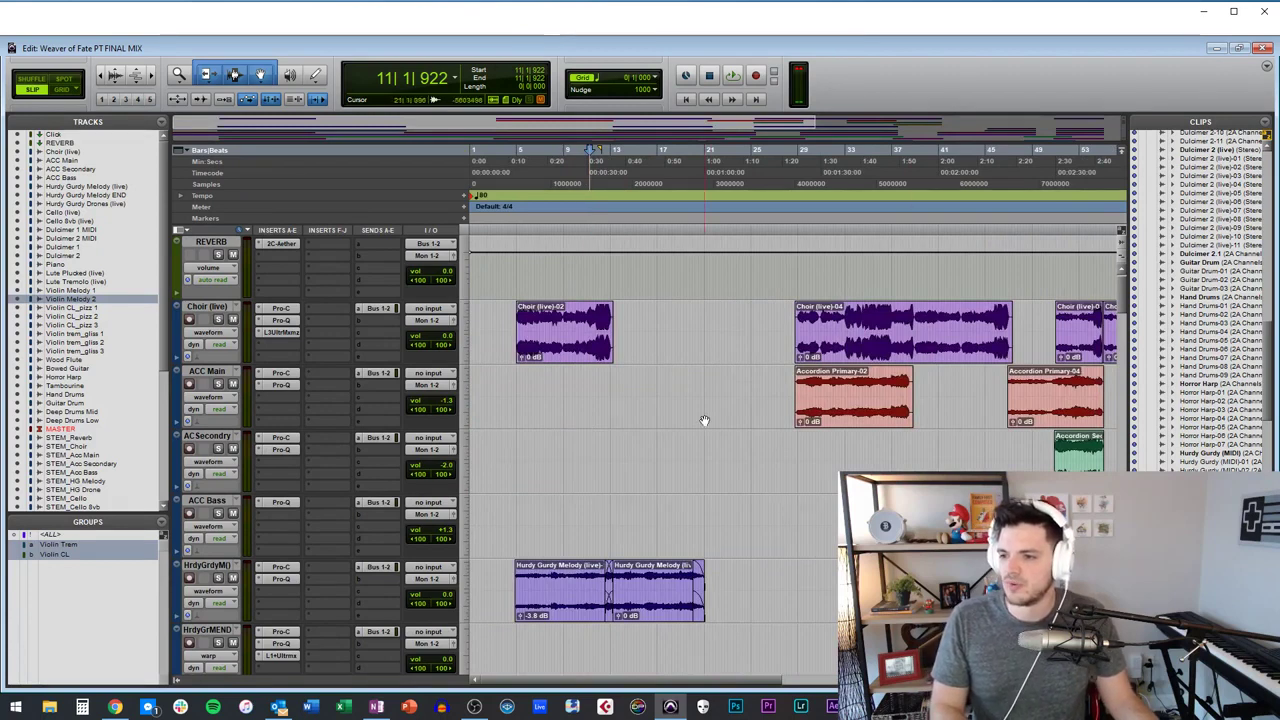
Return to the start of the session and inspect the Bus 1-2 send settings of the Choir (live) track.
key(Return)
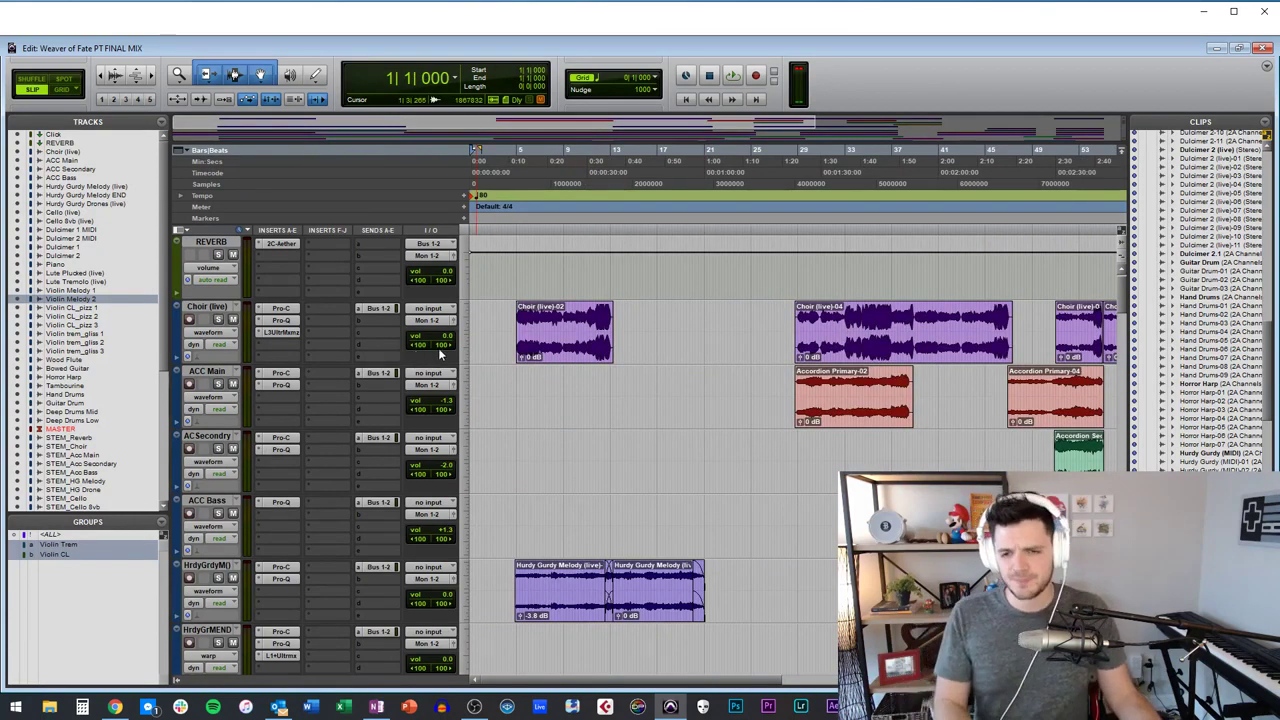
scroll(374, 361, up, 1)
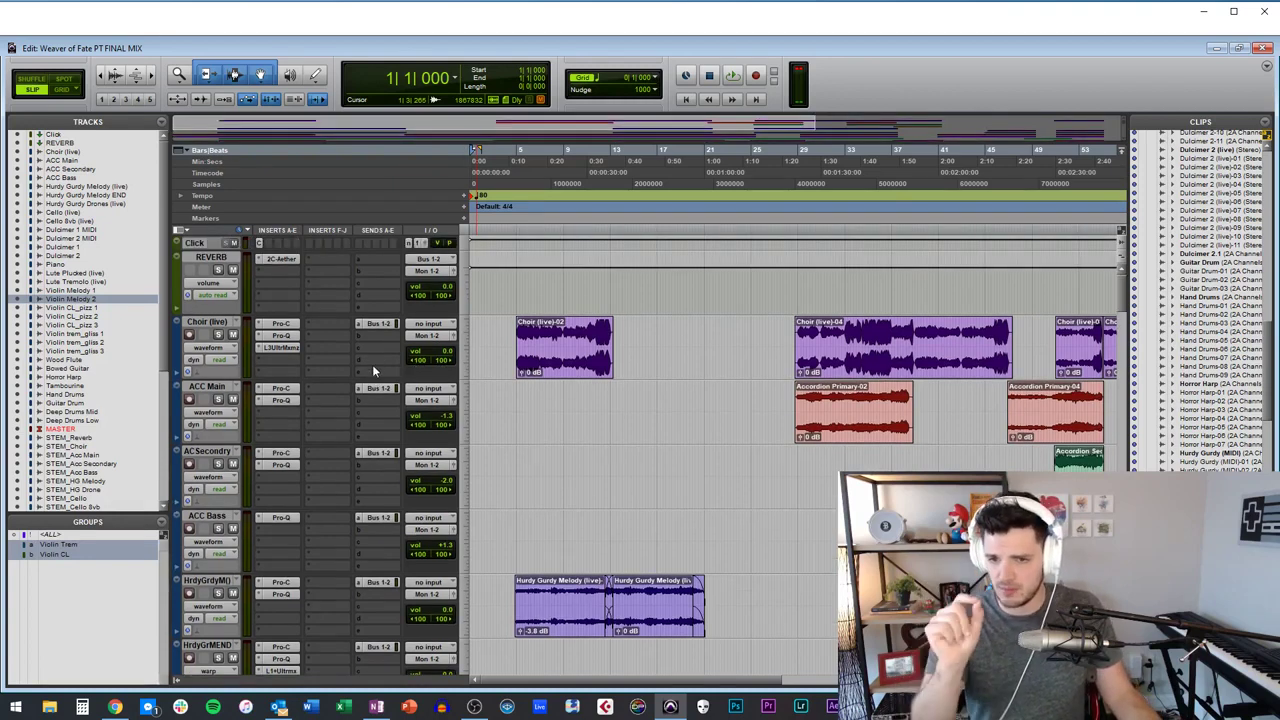
click(380, 326)
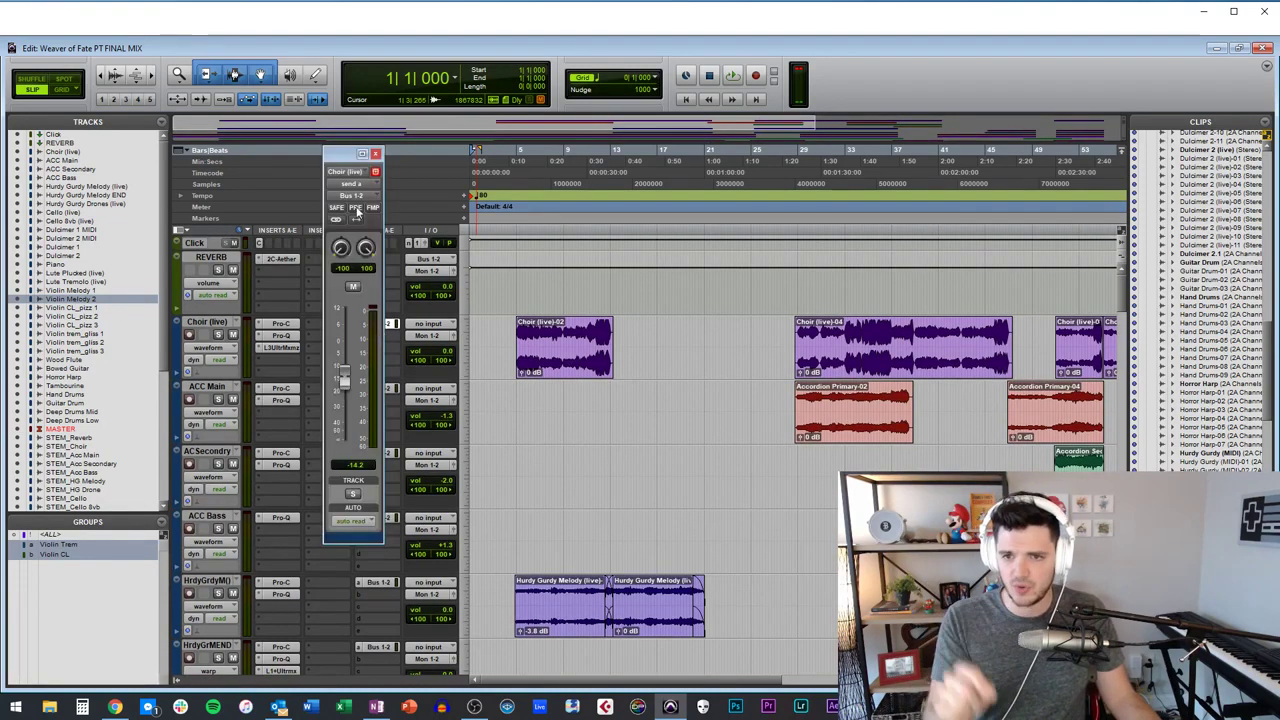
click(376, 155)
scroll(363, 330, down, 10)
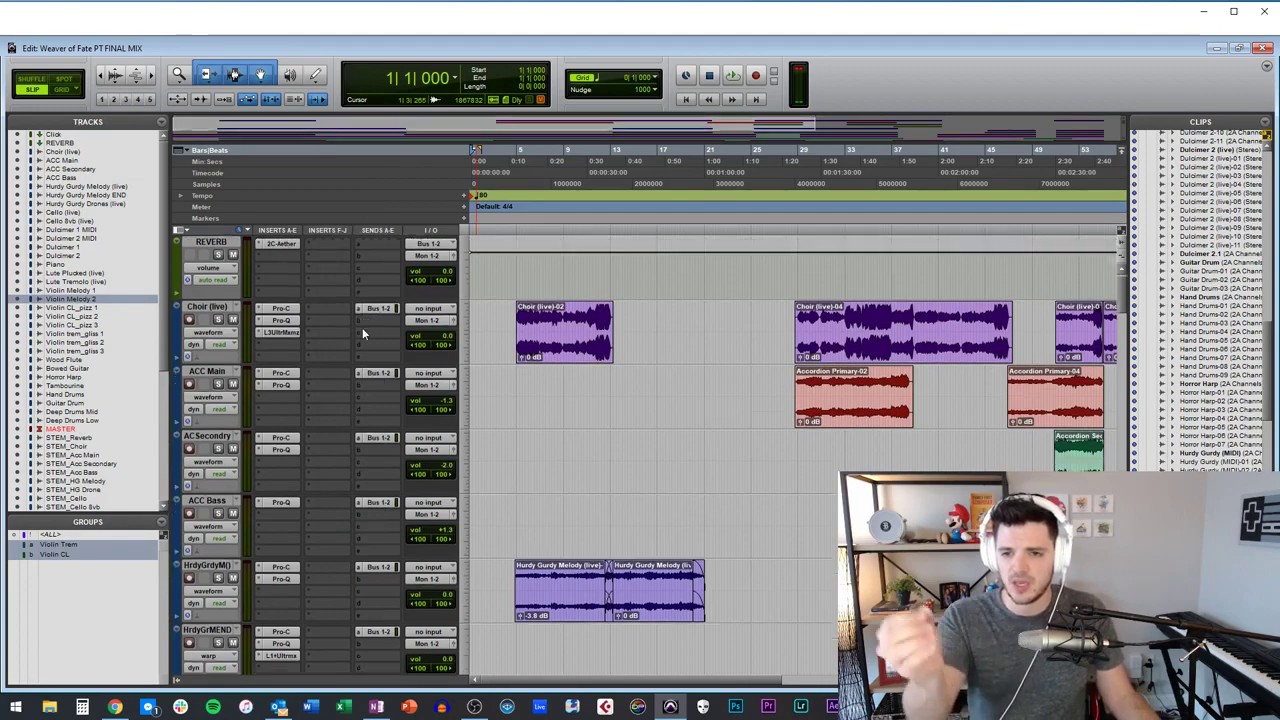
scroll(363, 330, up, 10)
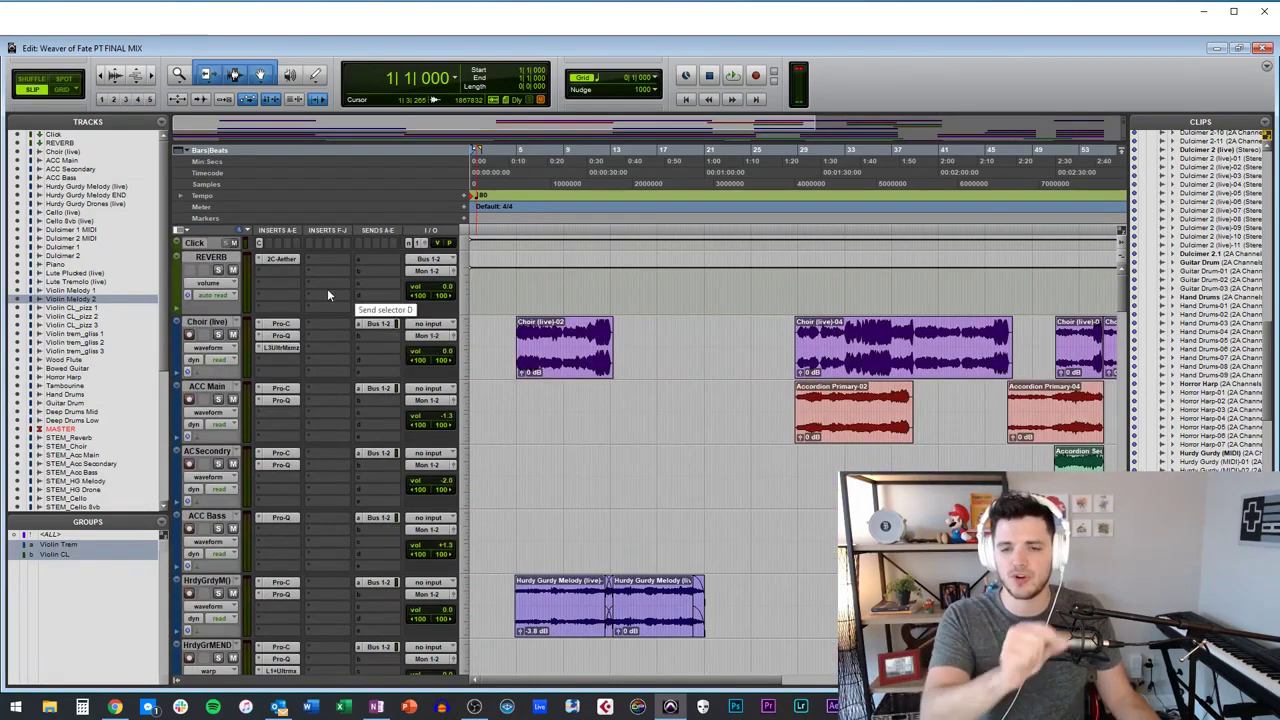
click(207, 258)
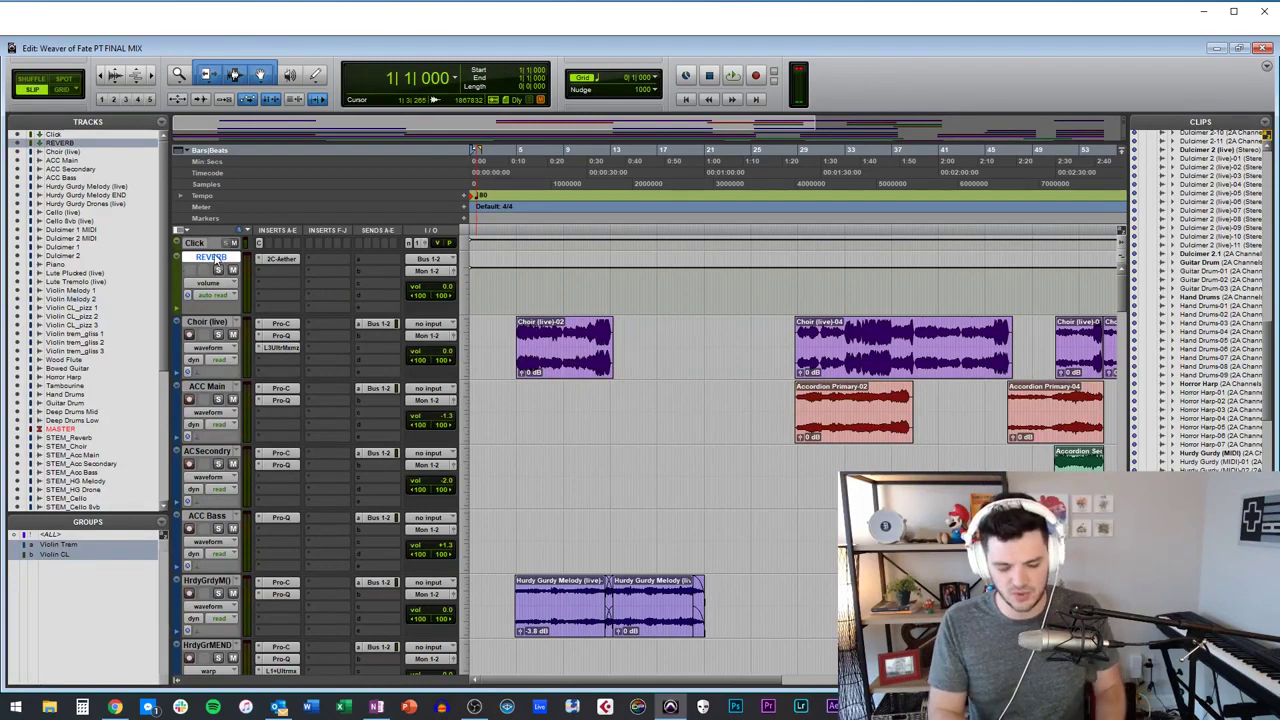
key(ctrl+shift+n)
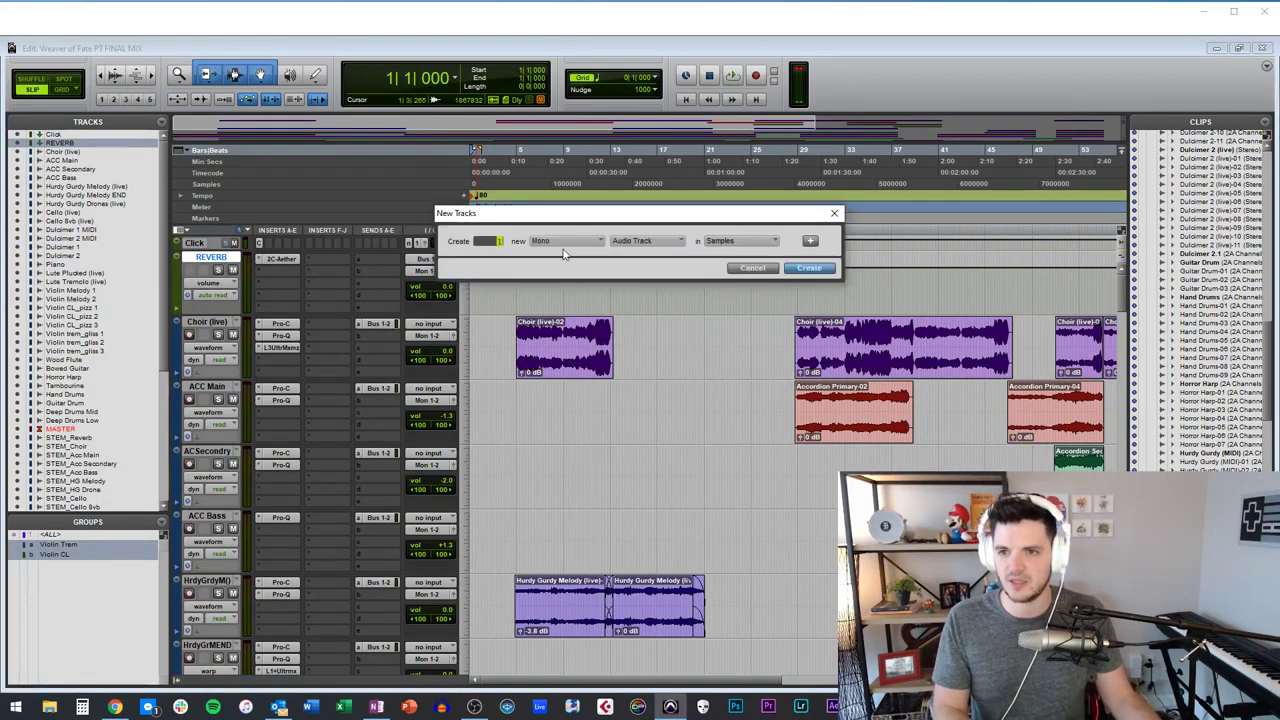
click(580, 245)
click(580, 254)
click(645, 241)
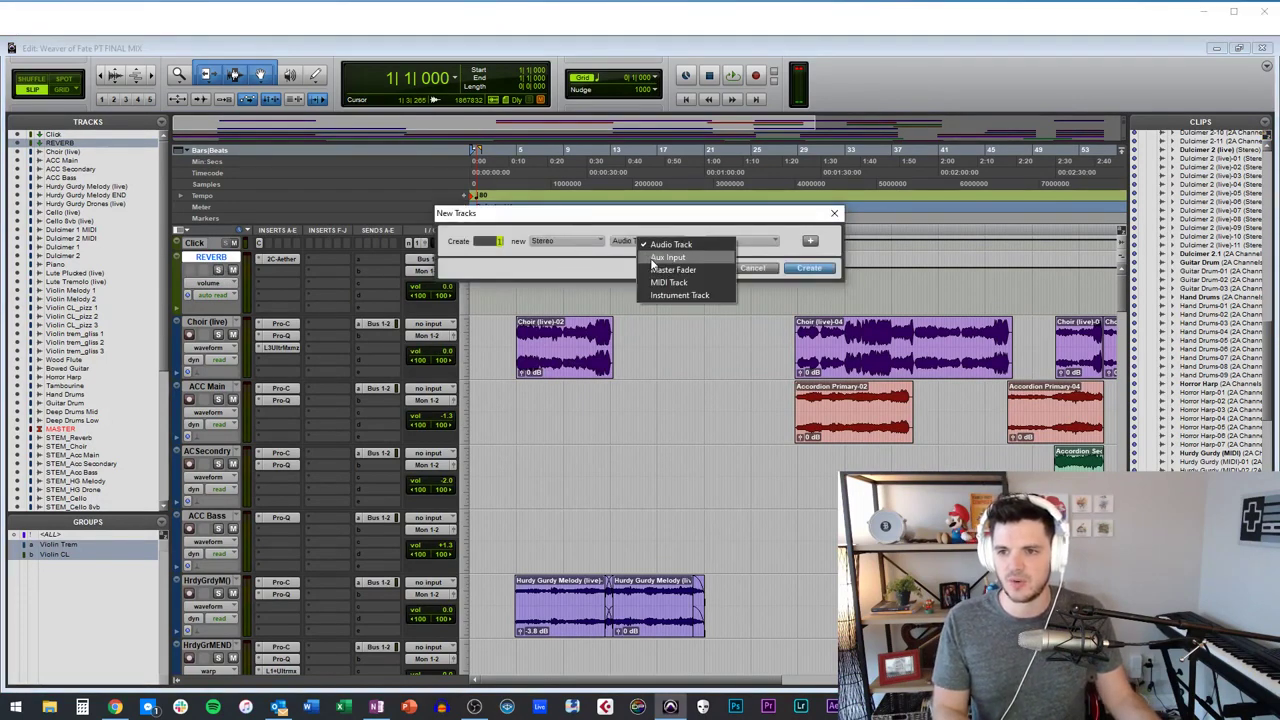
click(651, 250)
click(752, 268)
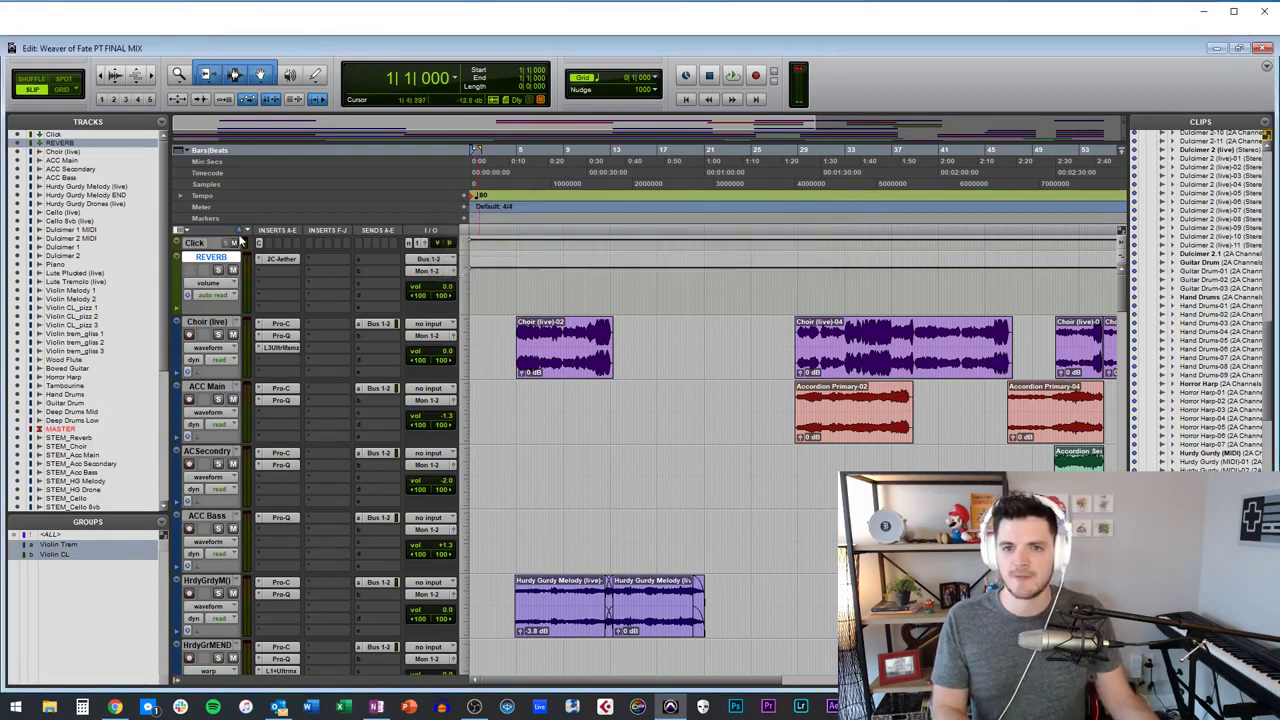
Inspect the REVERB track's available input buses and output routing options without changing its routing.
click(437, 262)
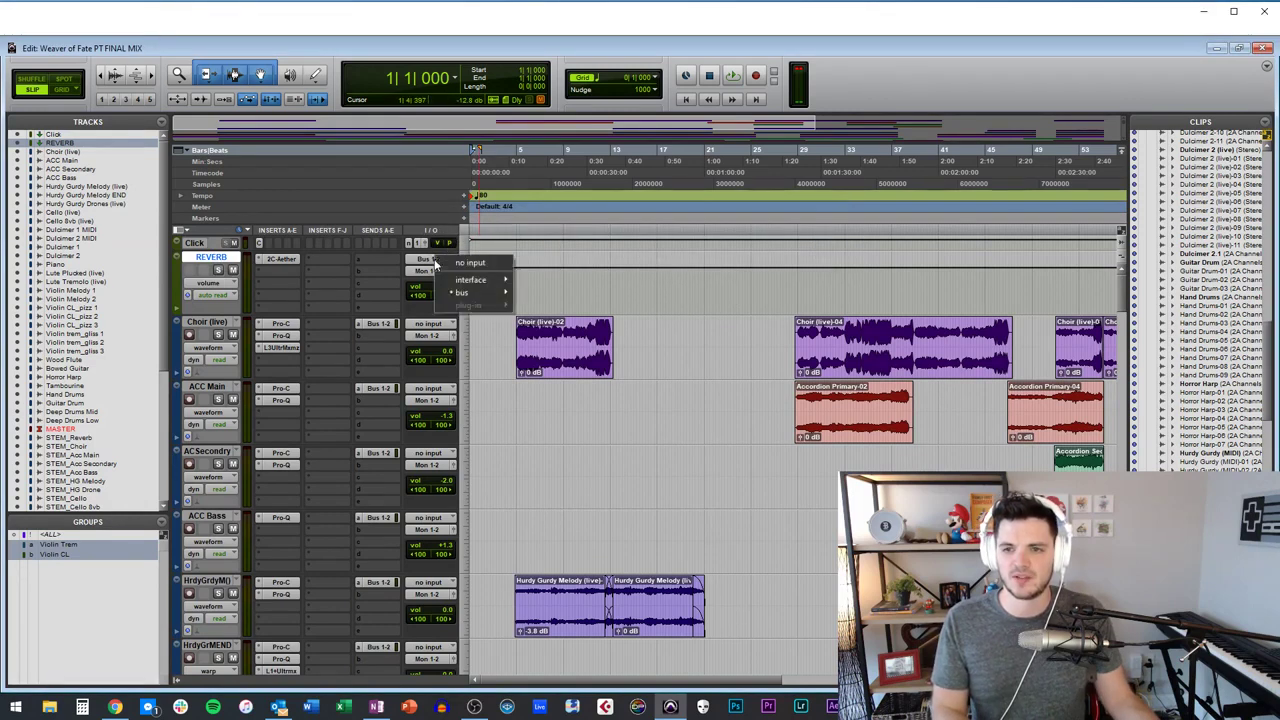
click(418, 263)
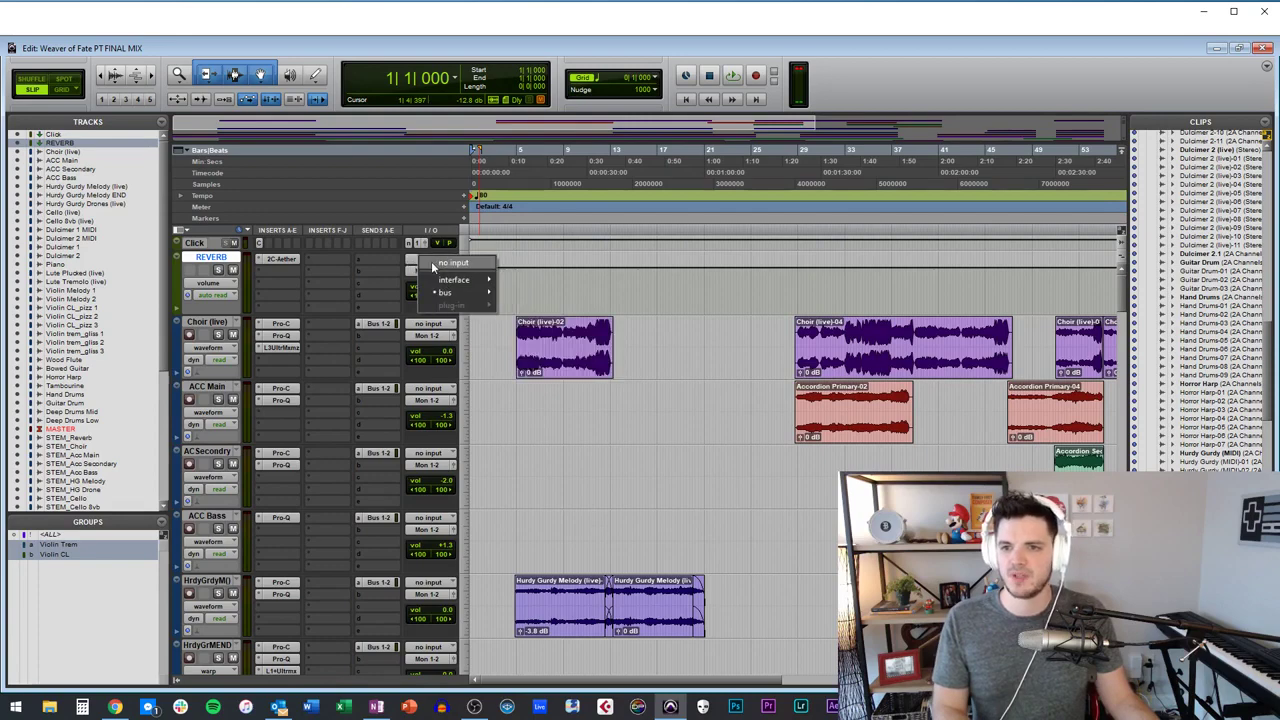
mouse_move(447, 293)
mouse_move(537, 293)
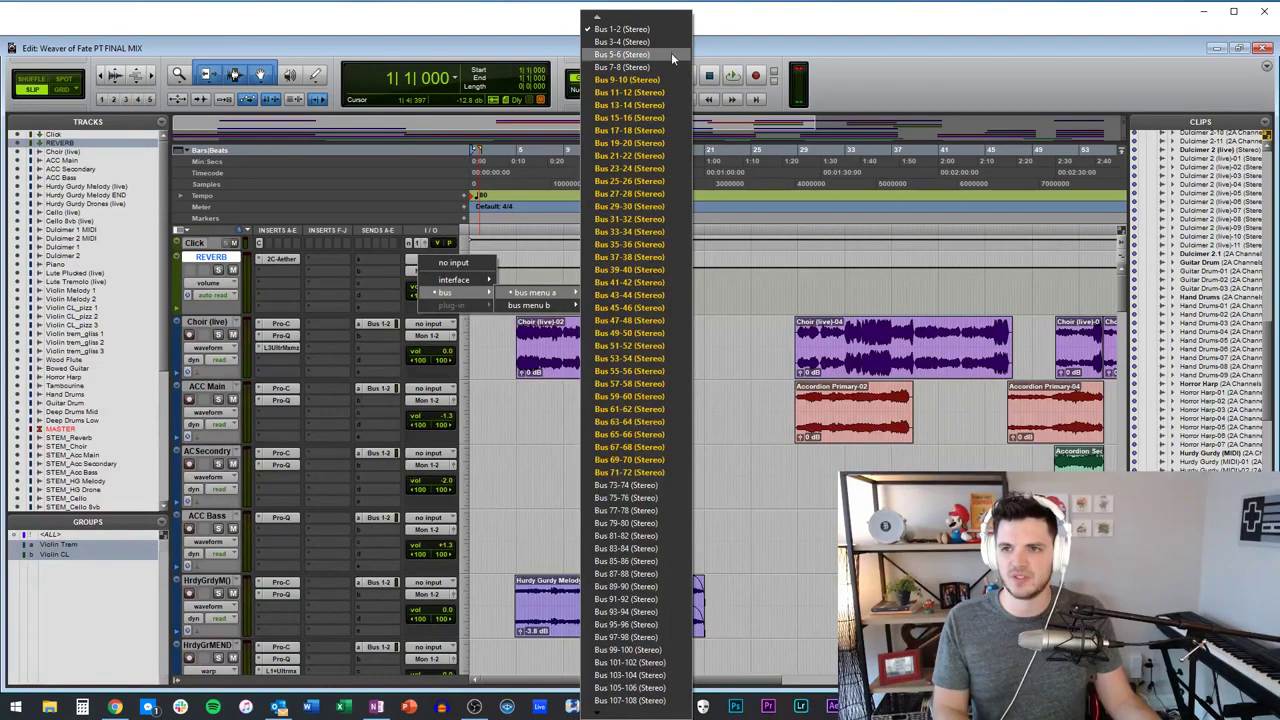
click(736, 303)
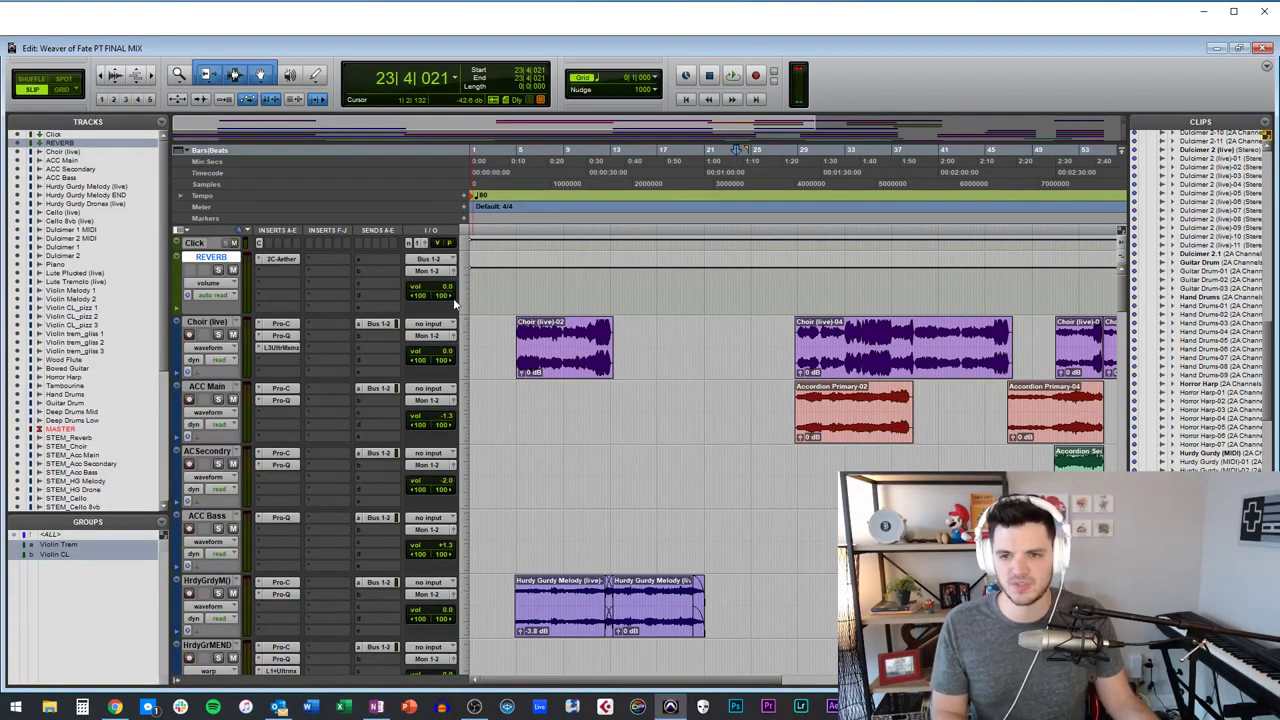
click(426, 275)
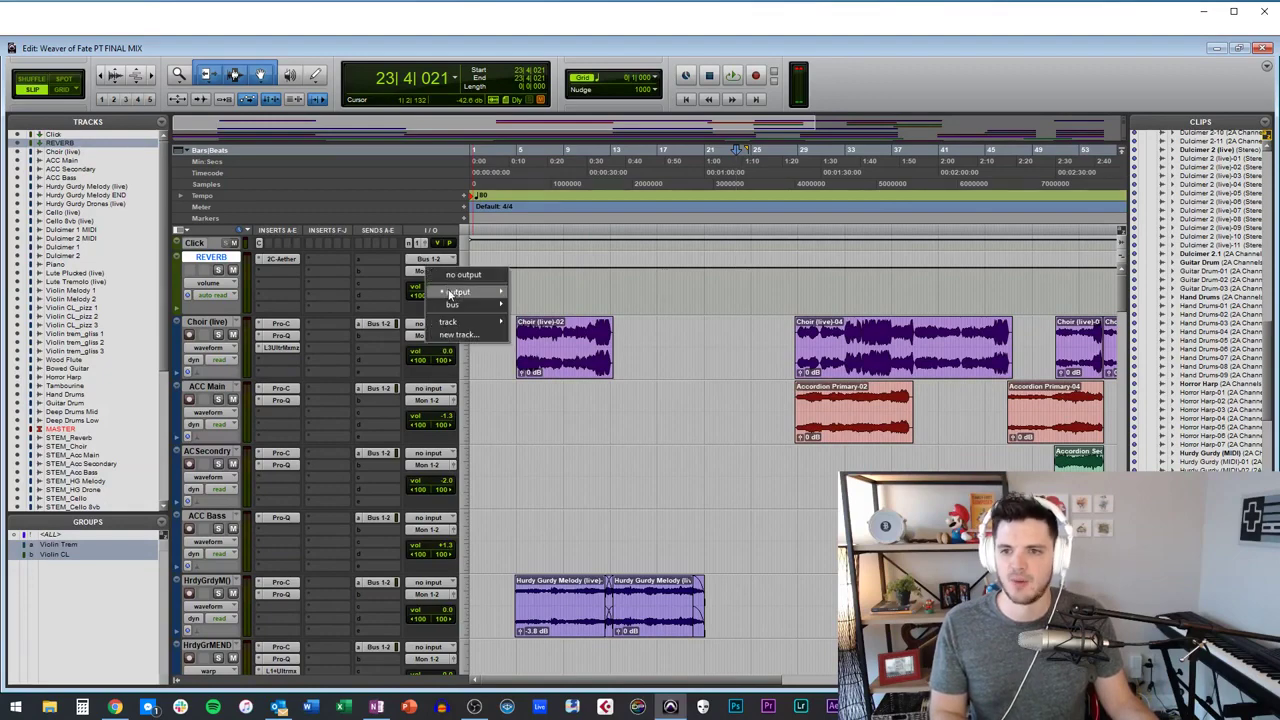
mouse_move(452, 292)
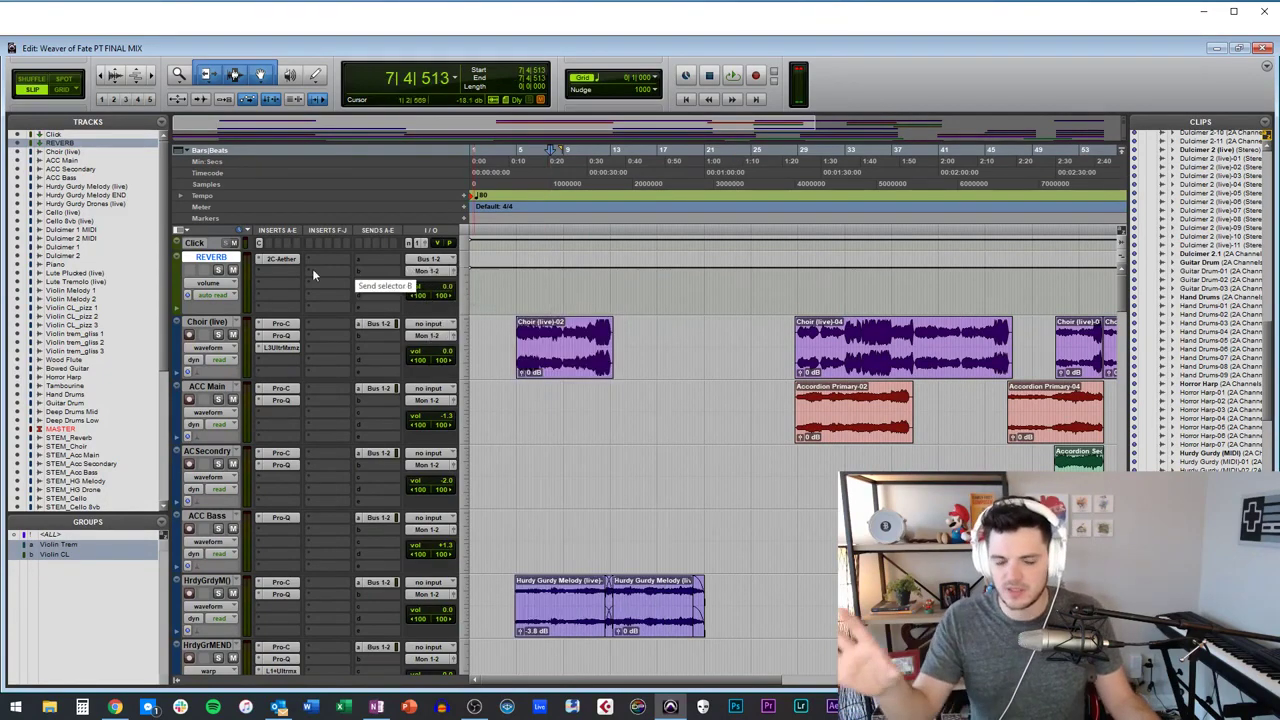
Select the Choir (live) track, review the sends on the instrument tracks, and inspect the choir's Bus 1-2 send level.
click(230, 322)
scroll(232, 322, down, 3)
scroll(232, 322, down, 8)
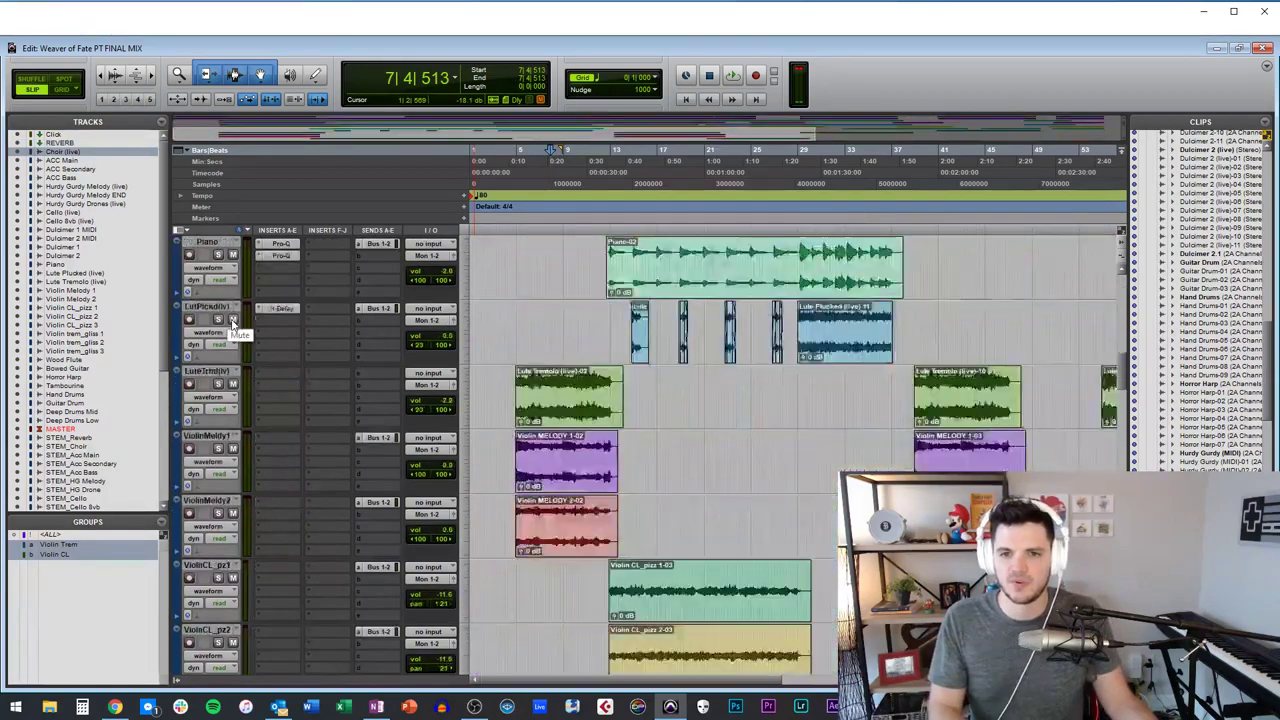
scroll(232, 322, up, 12)
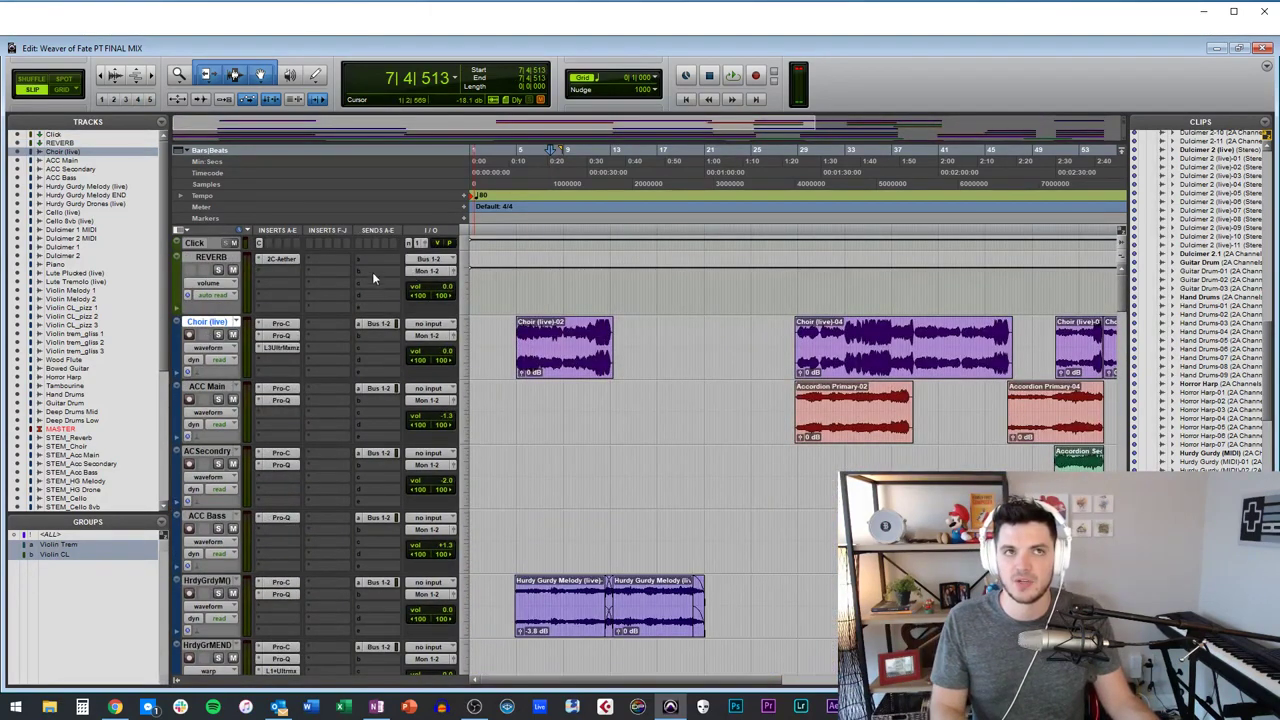
click(378, 324)
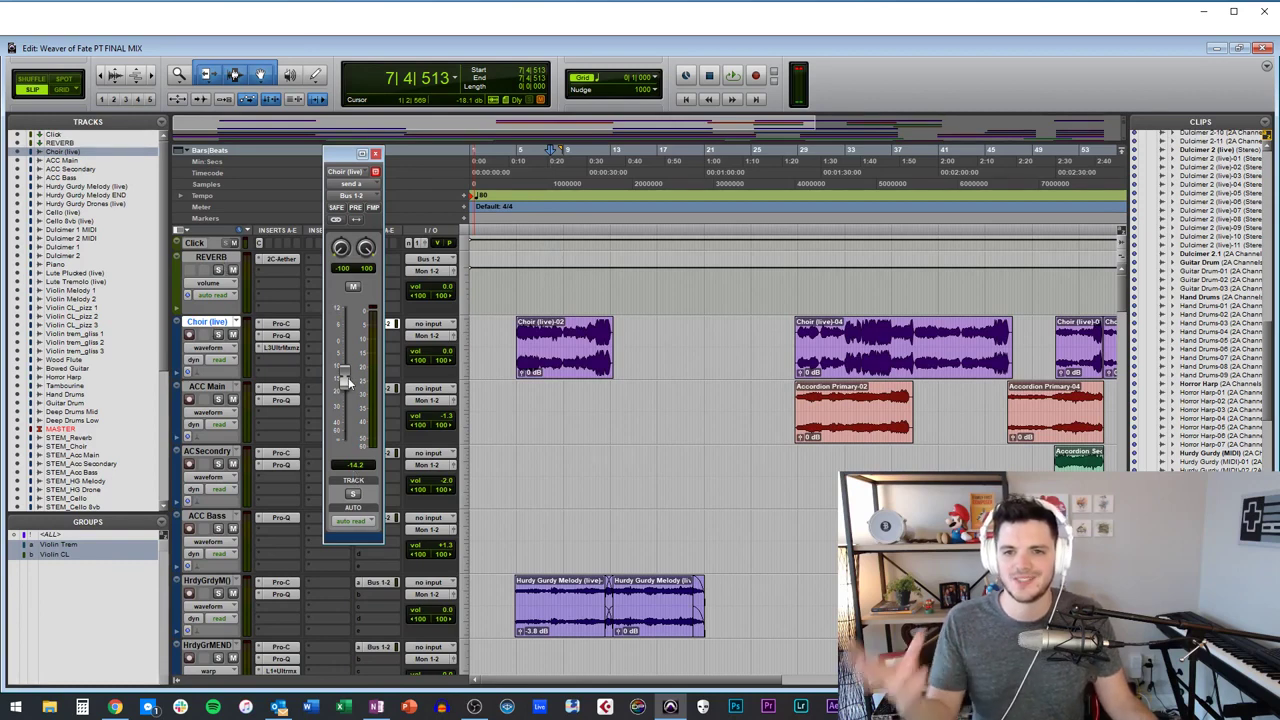
click(375, 153)
click(379, 323)
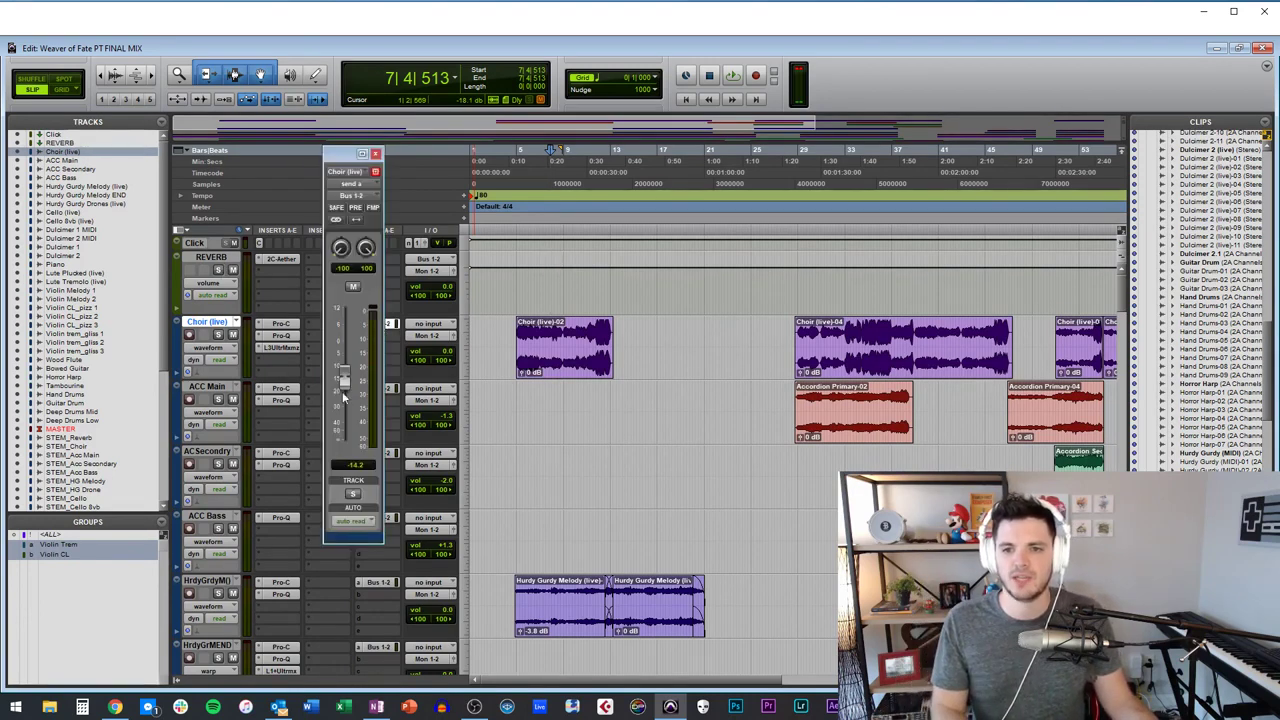
click(375, 154)
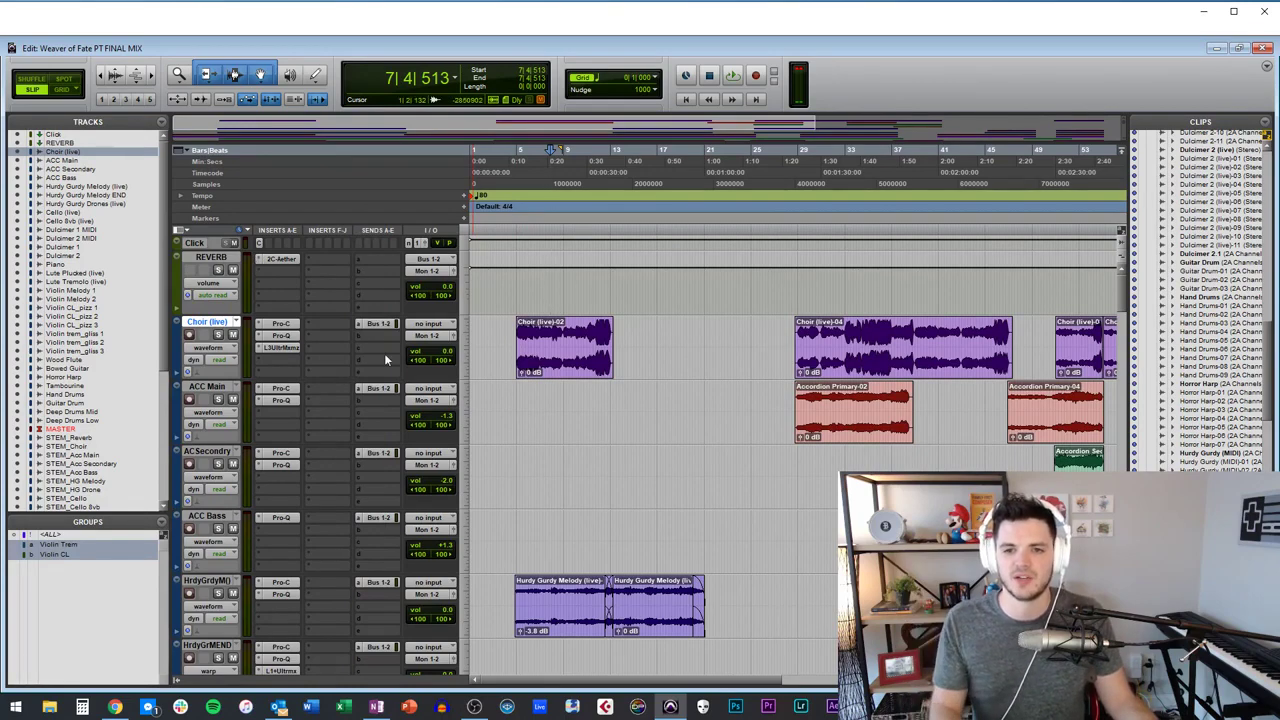
Inspect the Bus 1-2 send levels of the Hurdy Gurdy Melody END and Hurdy Gurdy Drones tracks, then return to the session start.
scroll(384, 358, down, 2)
scroll(380, 390, down, 3)
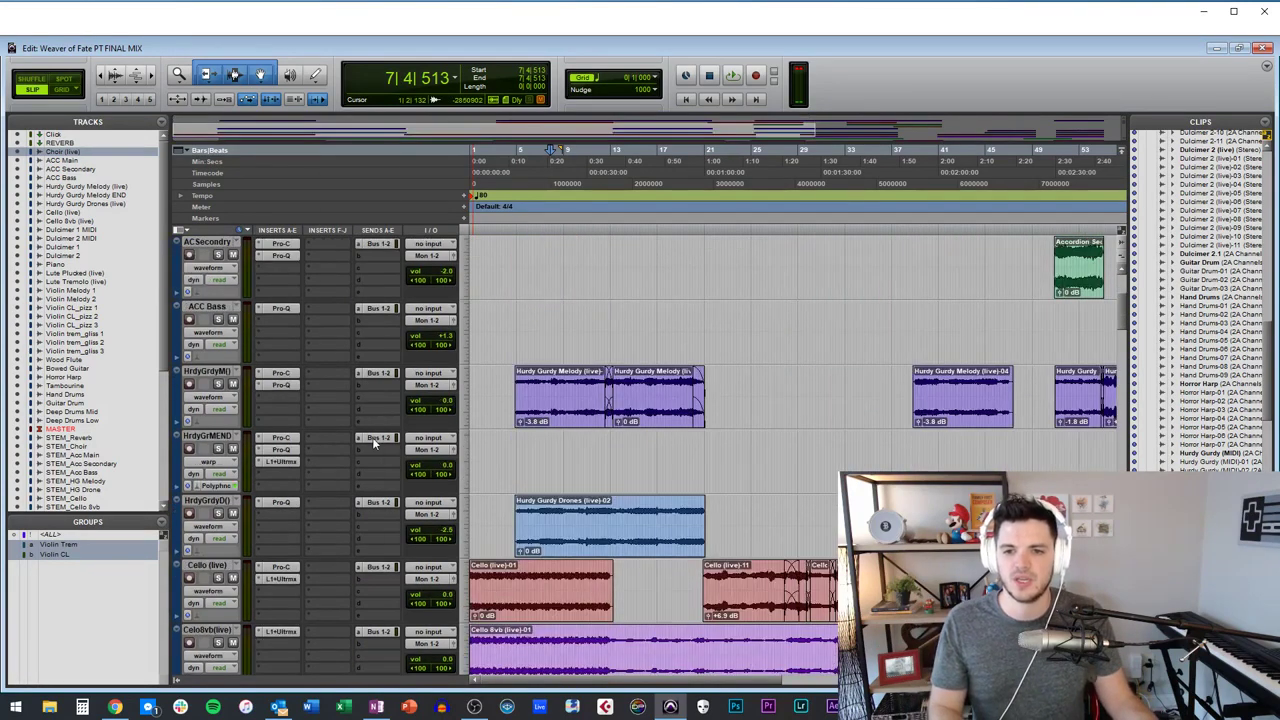
click(372, 437)
click(376, 154)
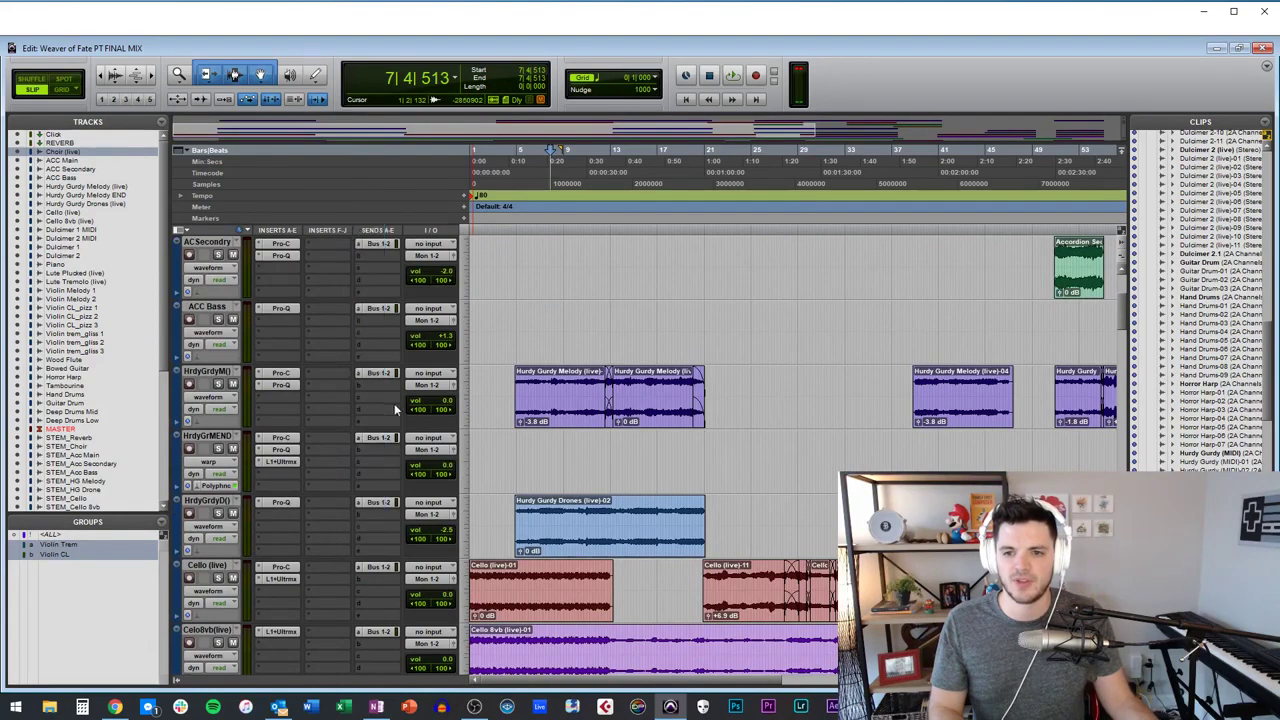
click(377, 503)
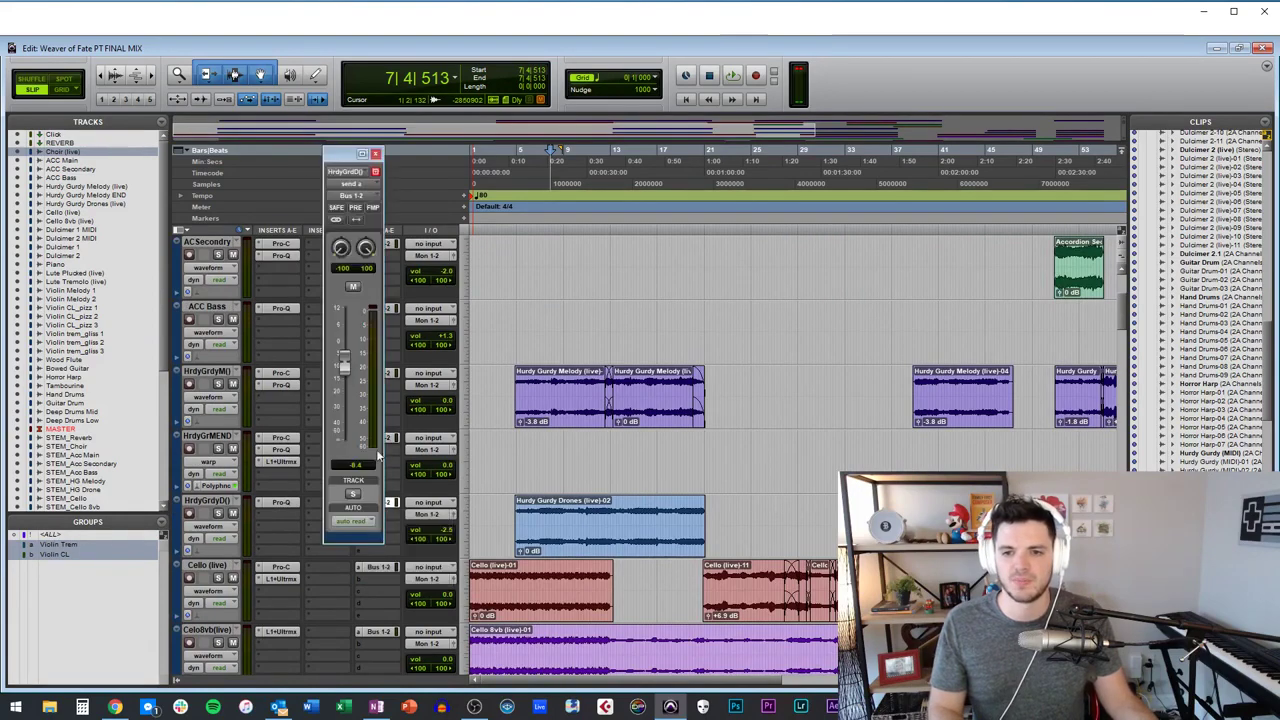
click(376, 153)
scroll(342, 305, up, 3)
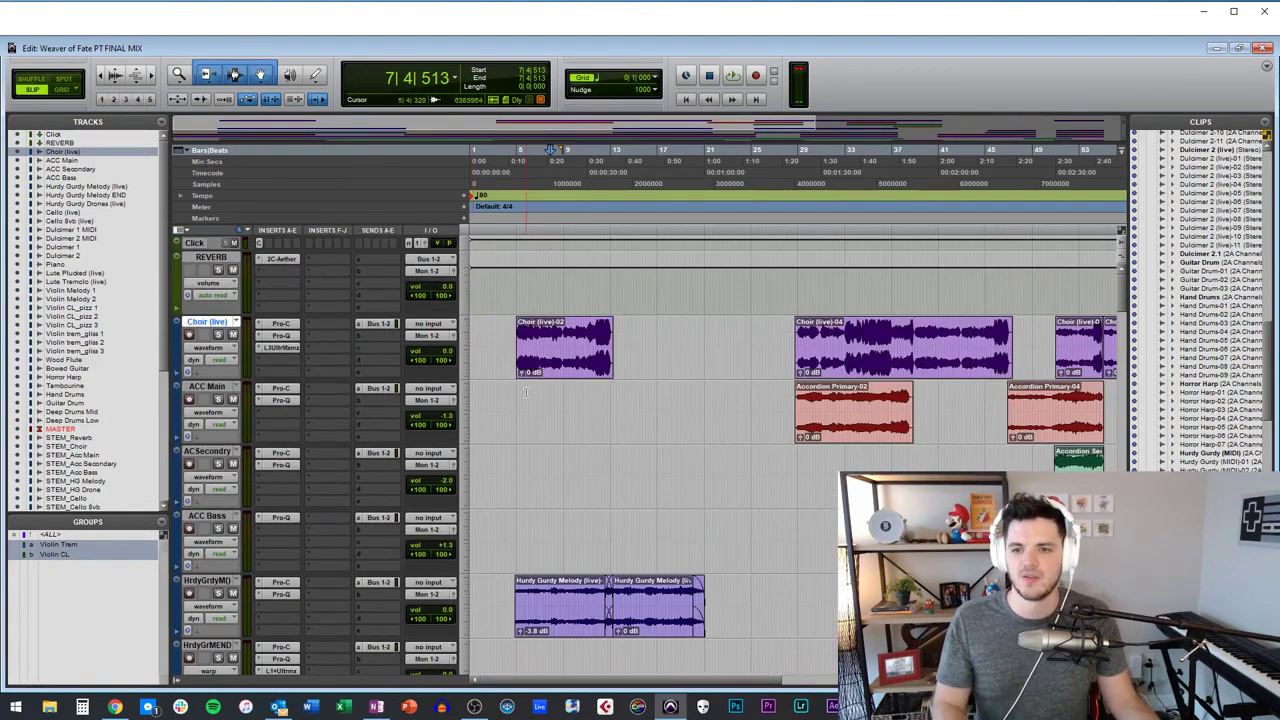
key(Return)
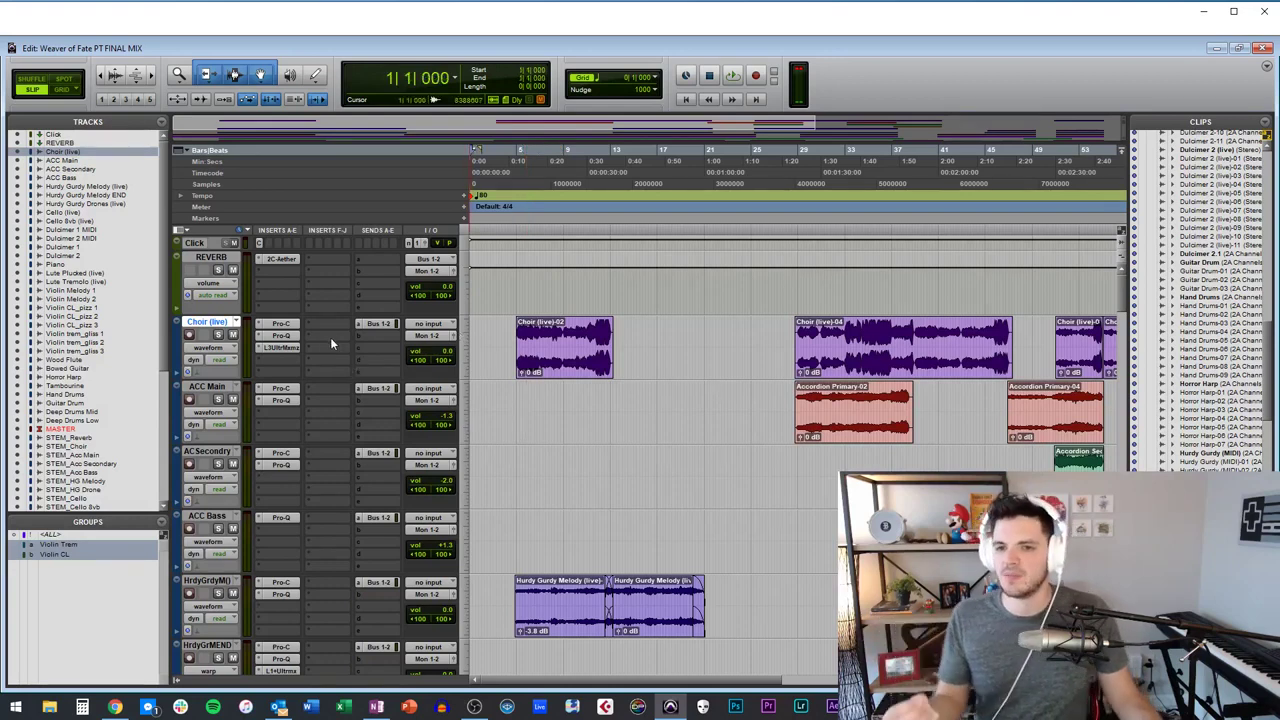
Point out the REVERB track and the Choir (live) track by selecting them in turn.
click(211, 258)
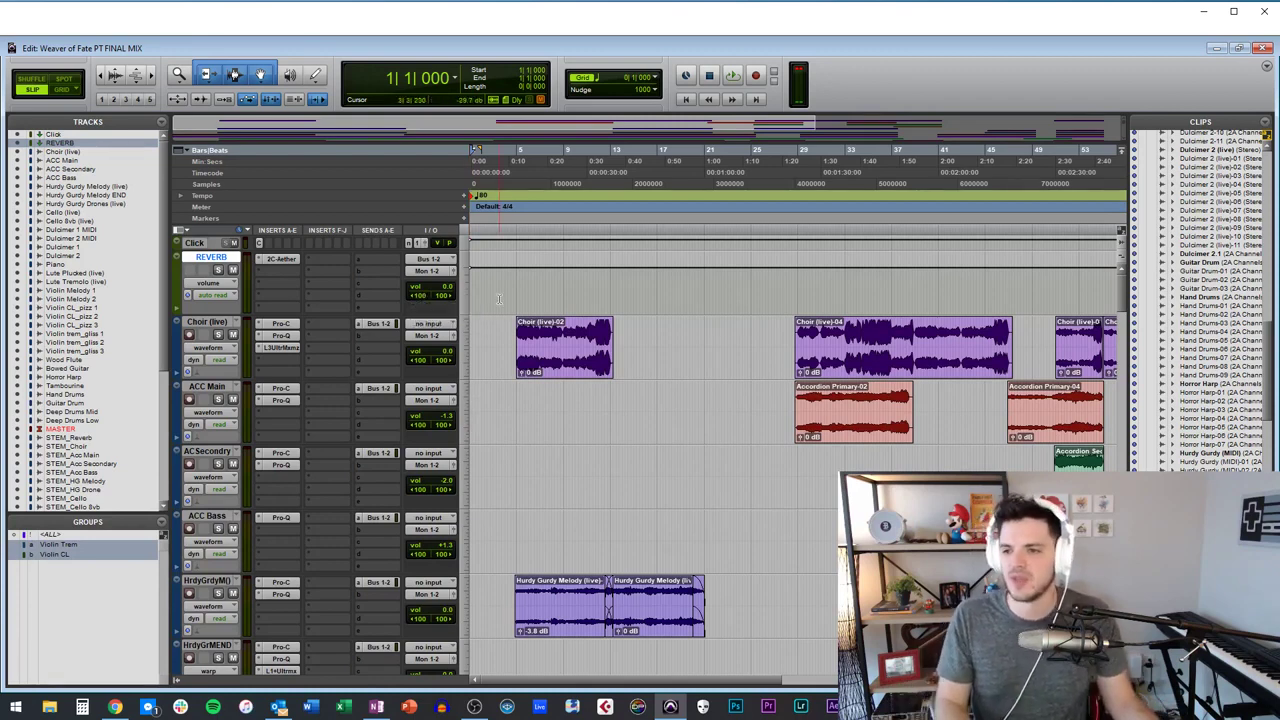
click(604, 475)
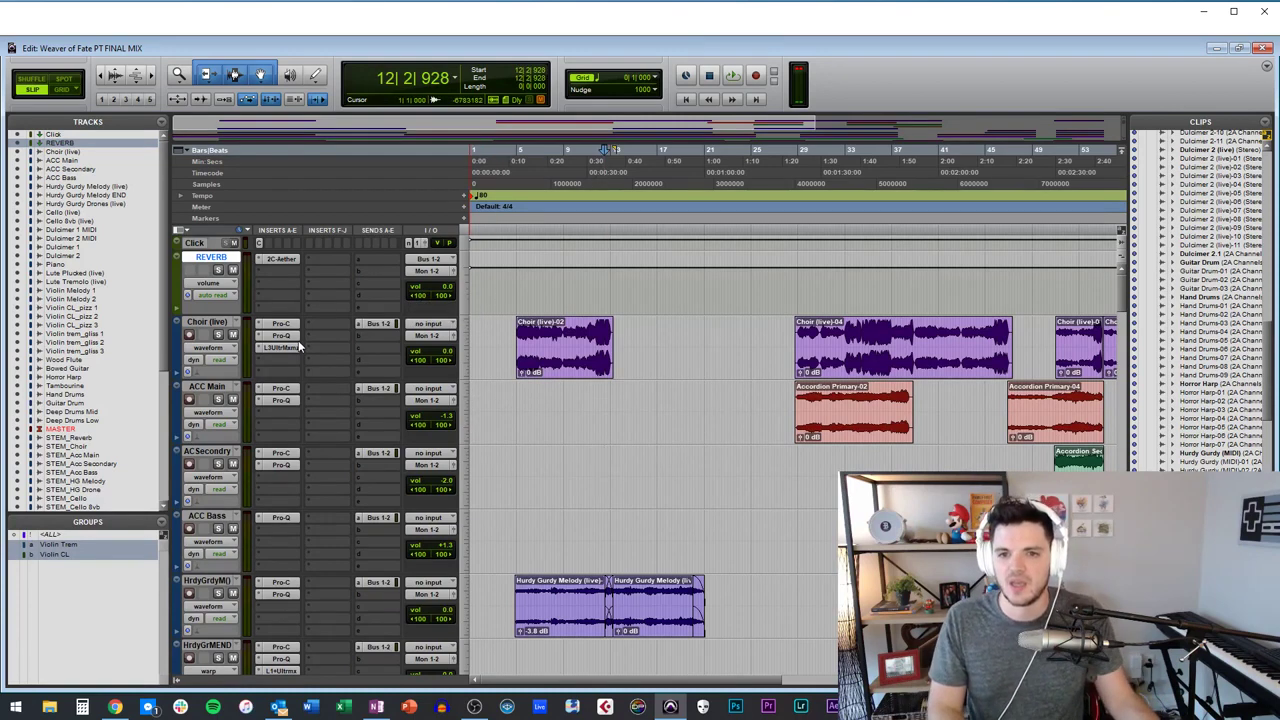
click(216, 323)
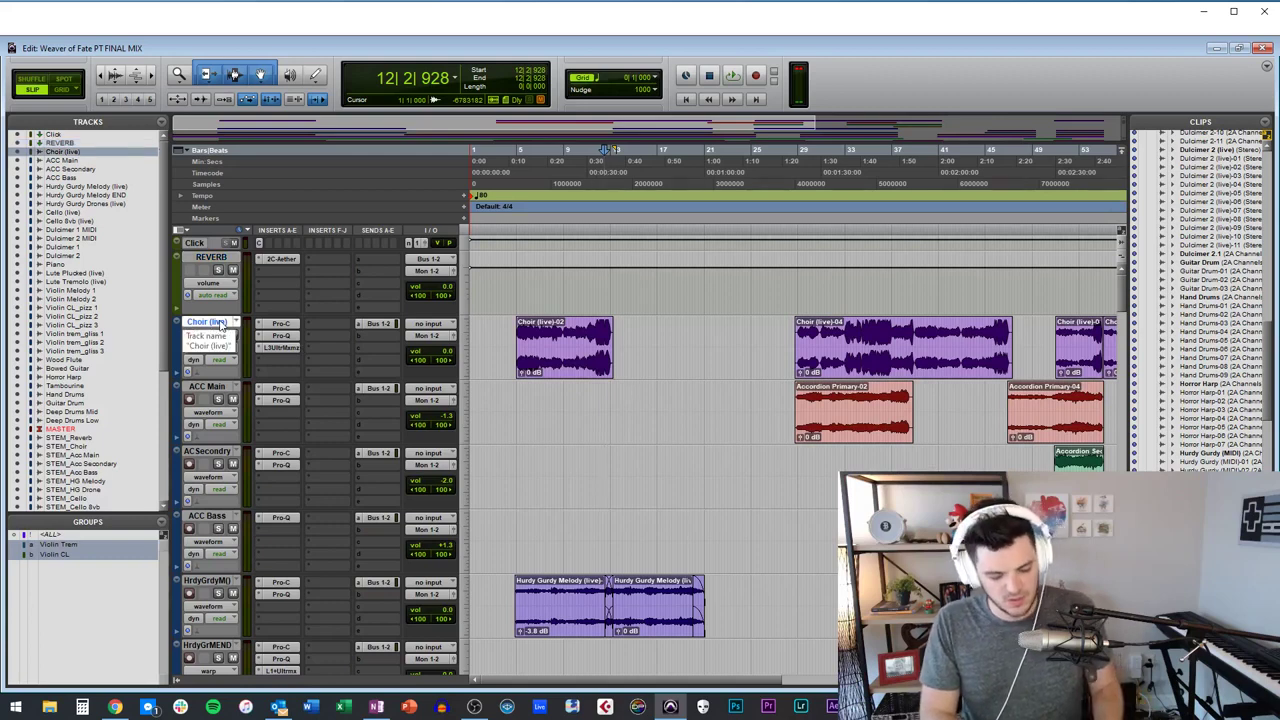
key(ctrl+shift+n)
click(566, 241)
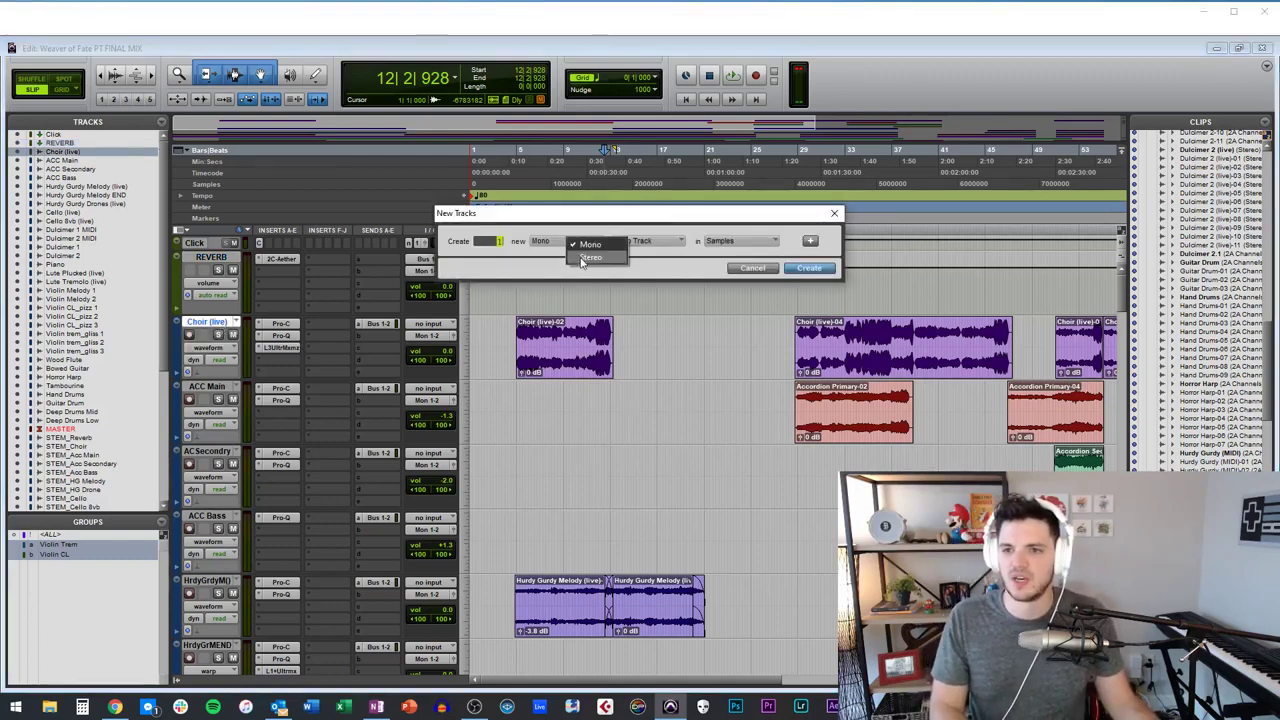
click(575, 254)
click(640, 241)
click(646, 243)
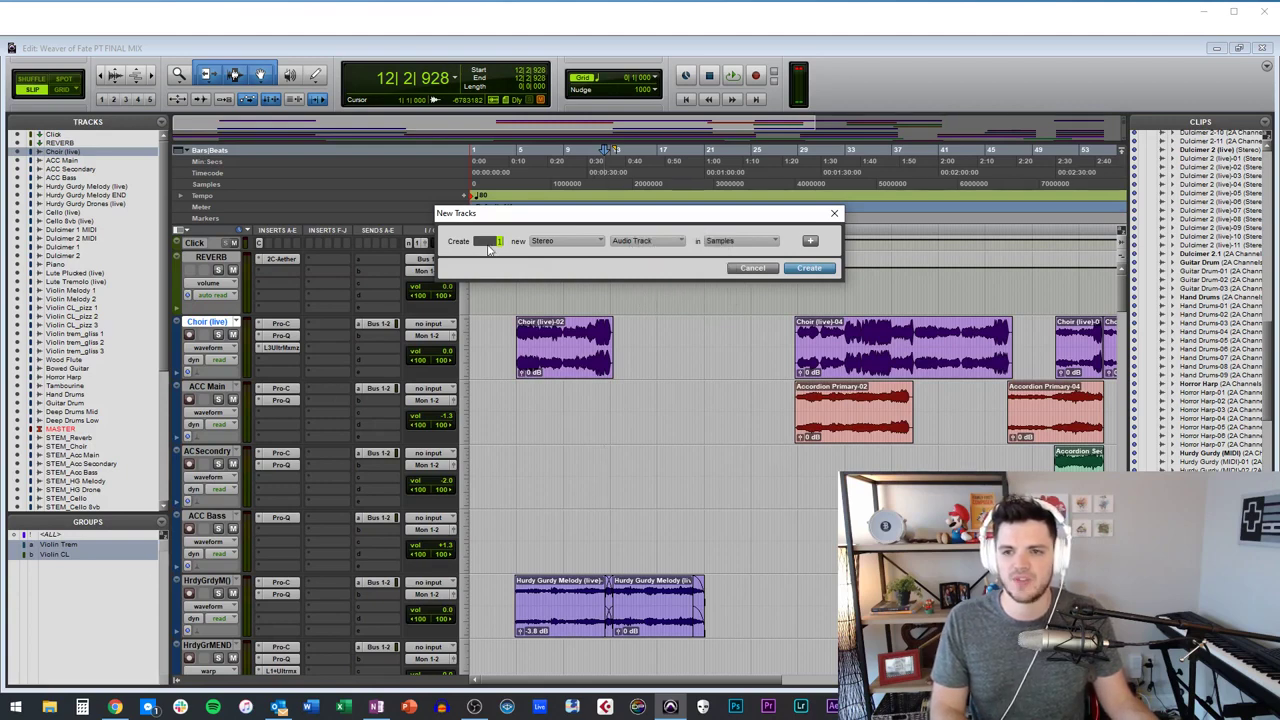
key(BackSpace)
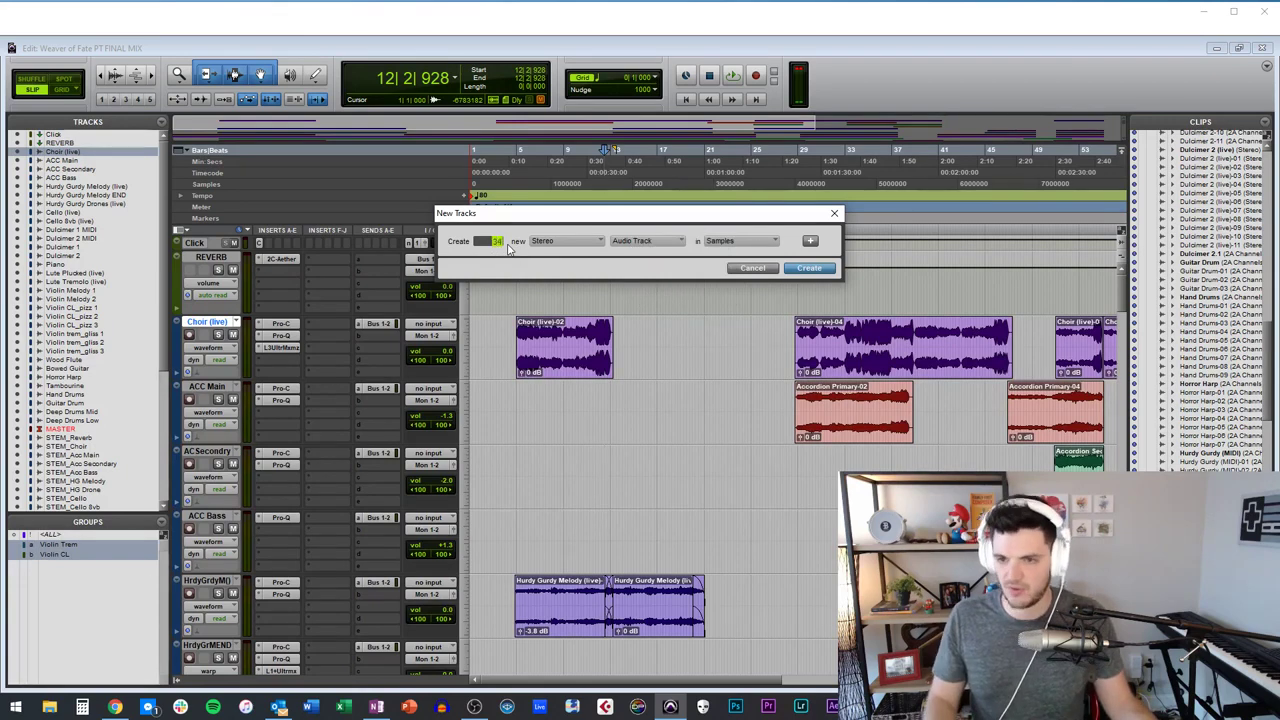
click(752, 268)
Review the MASTER track and the STEM tracks below it, from STEM_Reverb to STEM_Deep Drums Low.
scroll(274, 337, down, 15)
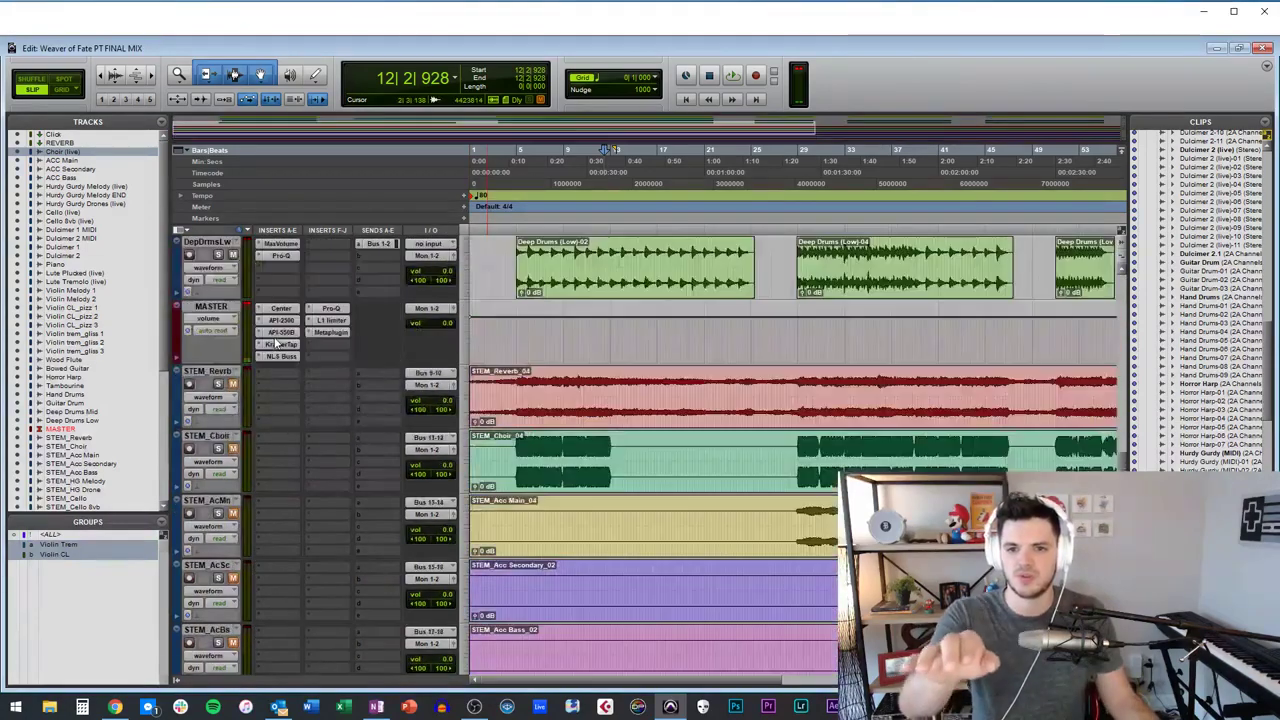
click(216, 310)
click(216, 370)
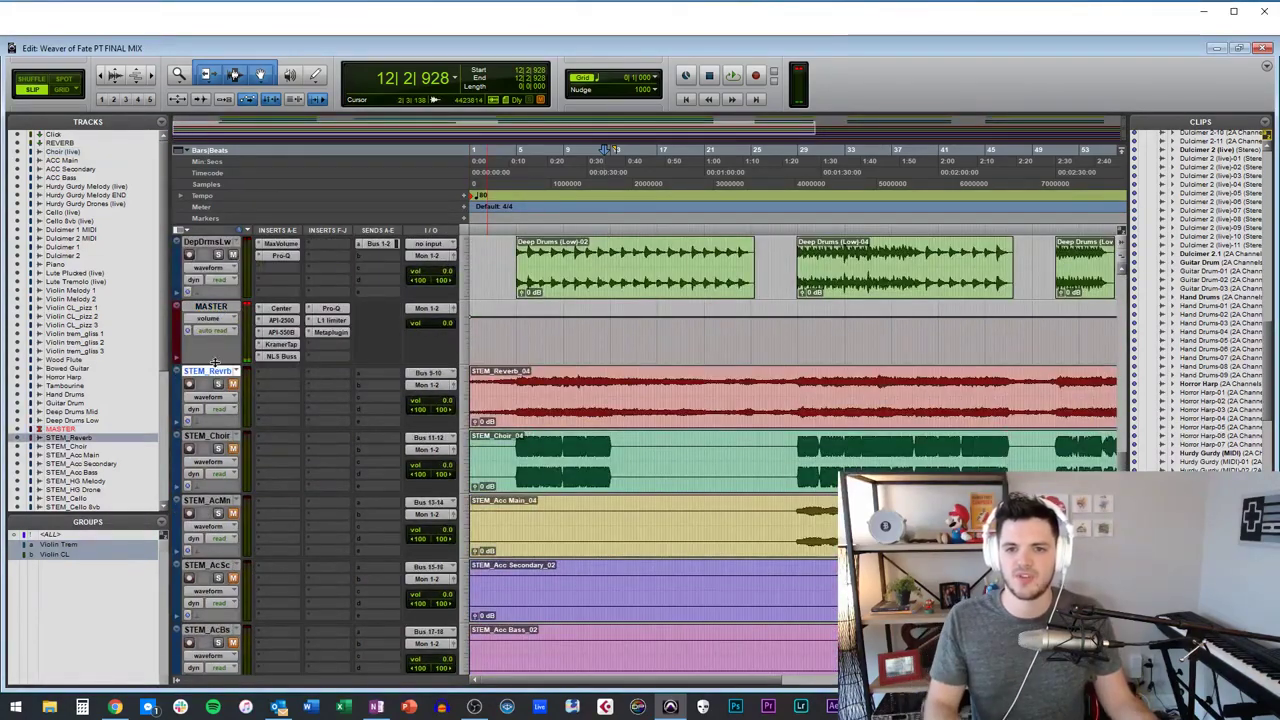
scroll(228, 398, down, 15)
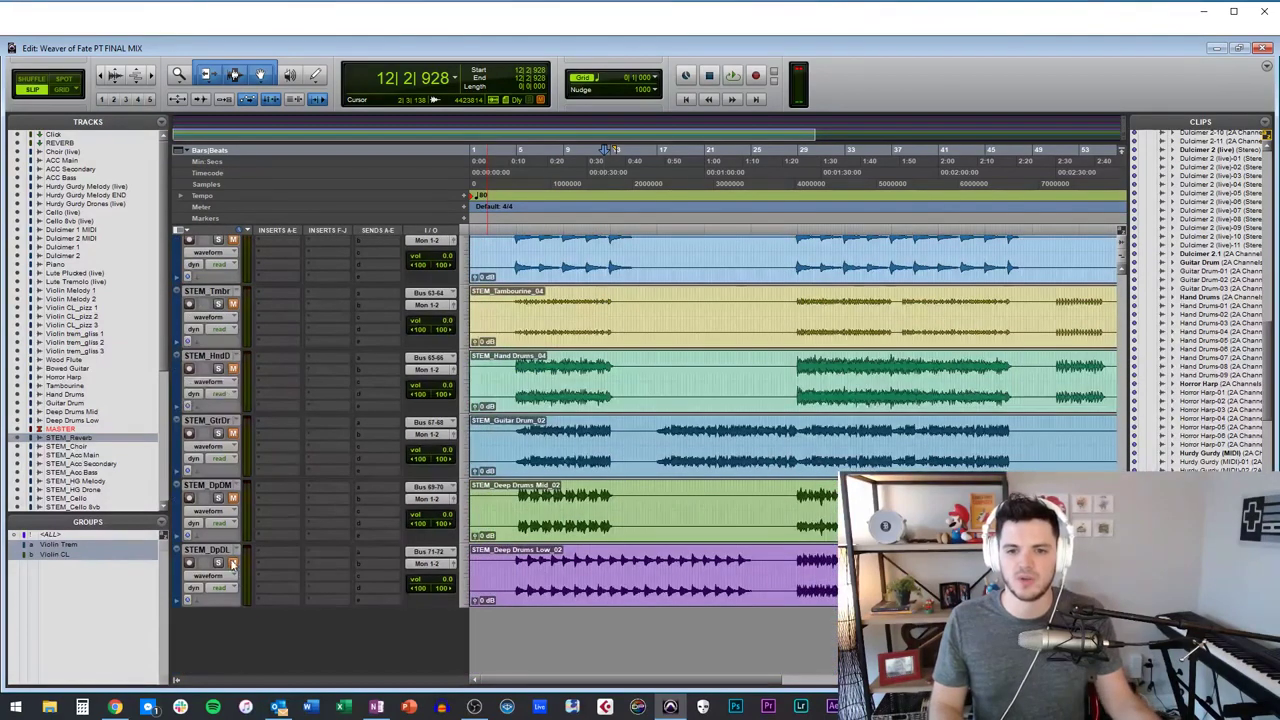
click(208, 550)
Select the recorded clips on all STEM tracks, from STEM_Deep Drums Low up to STEM_Reverb, and delete them.
click(635, 594)
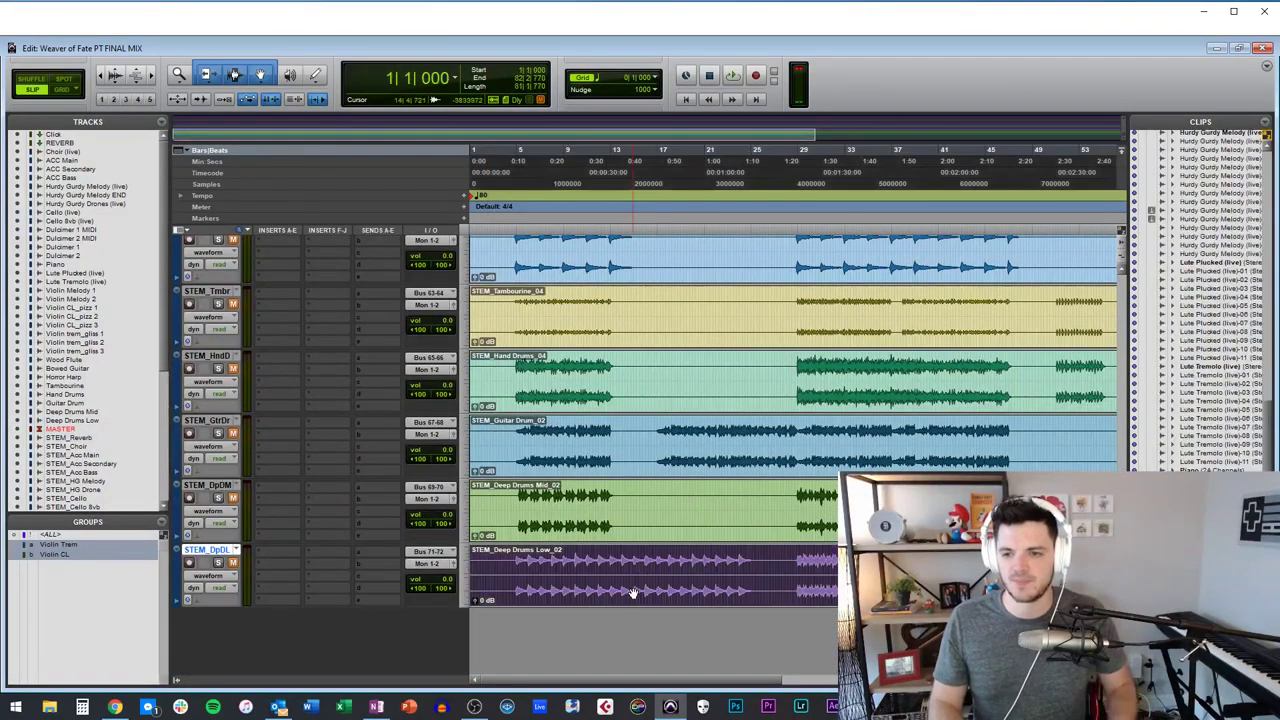
scroll(635, 594, down, 5)
scroll(634, 592, up, 1)
drag(590, 590, 440, 434)
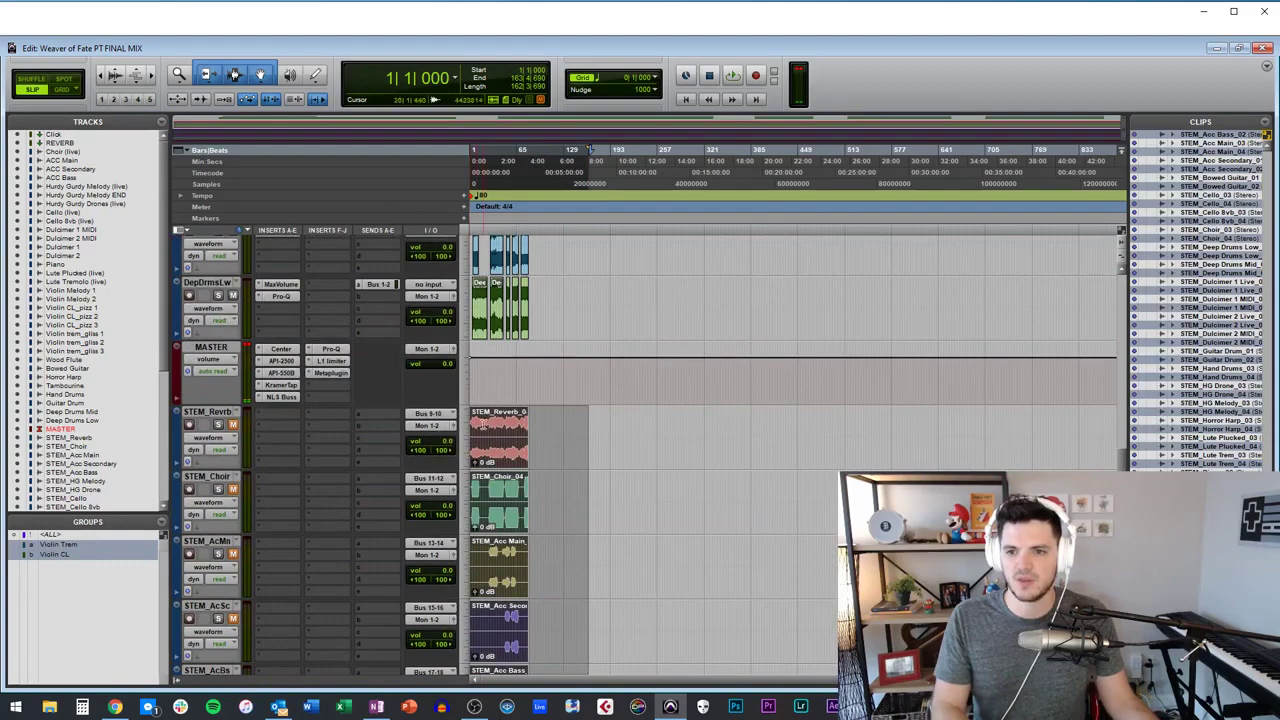
key(Delete)
scroll(506, 425, up, 3)
scroll(506, 425, up, 1)
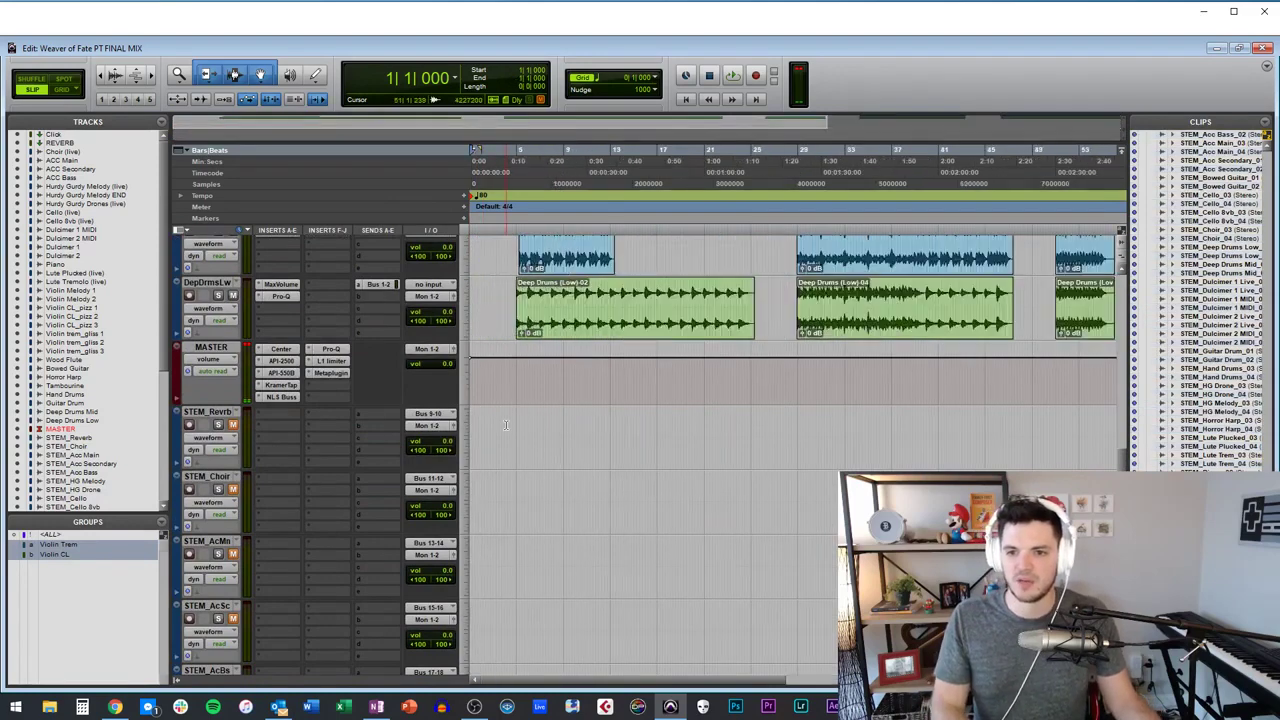
Select all STEM tracks from STEM_Reverb to STEM_Deep Drums Low and unmute them together.
click(520, 430)
click(216, 412)
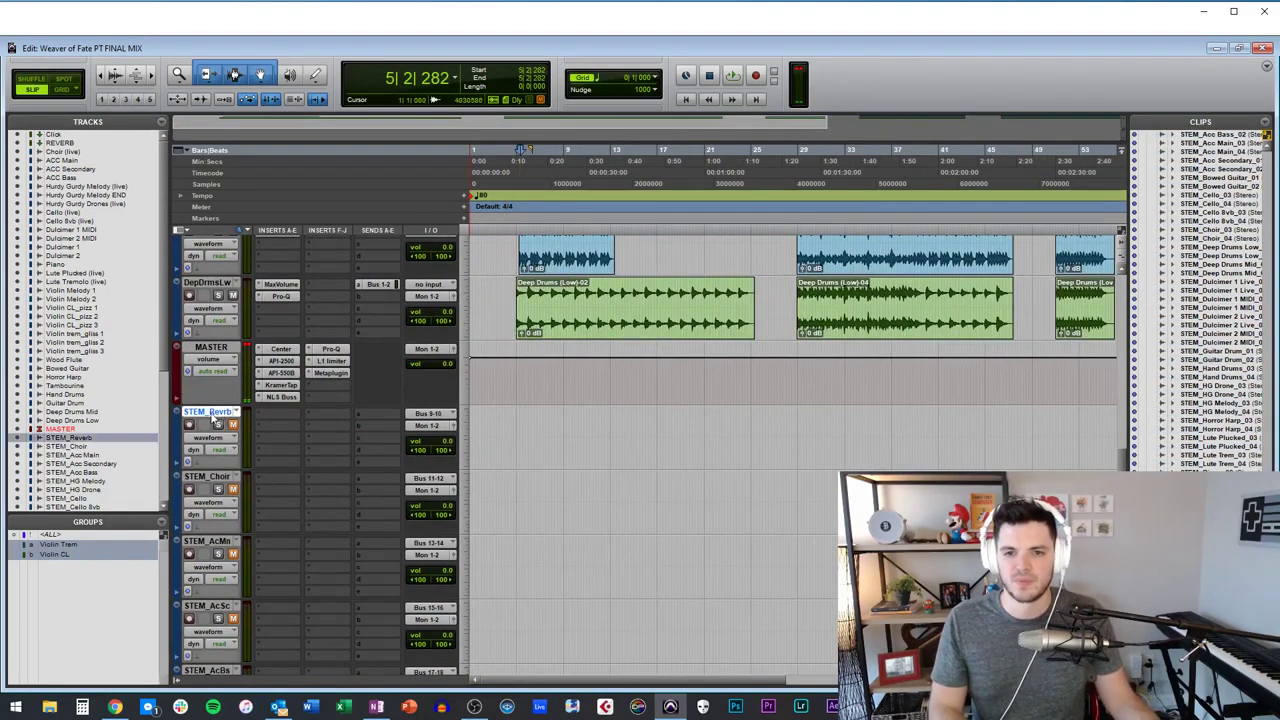
scroll(75, 480, down, 5)
shift+click(75, 494)
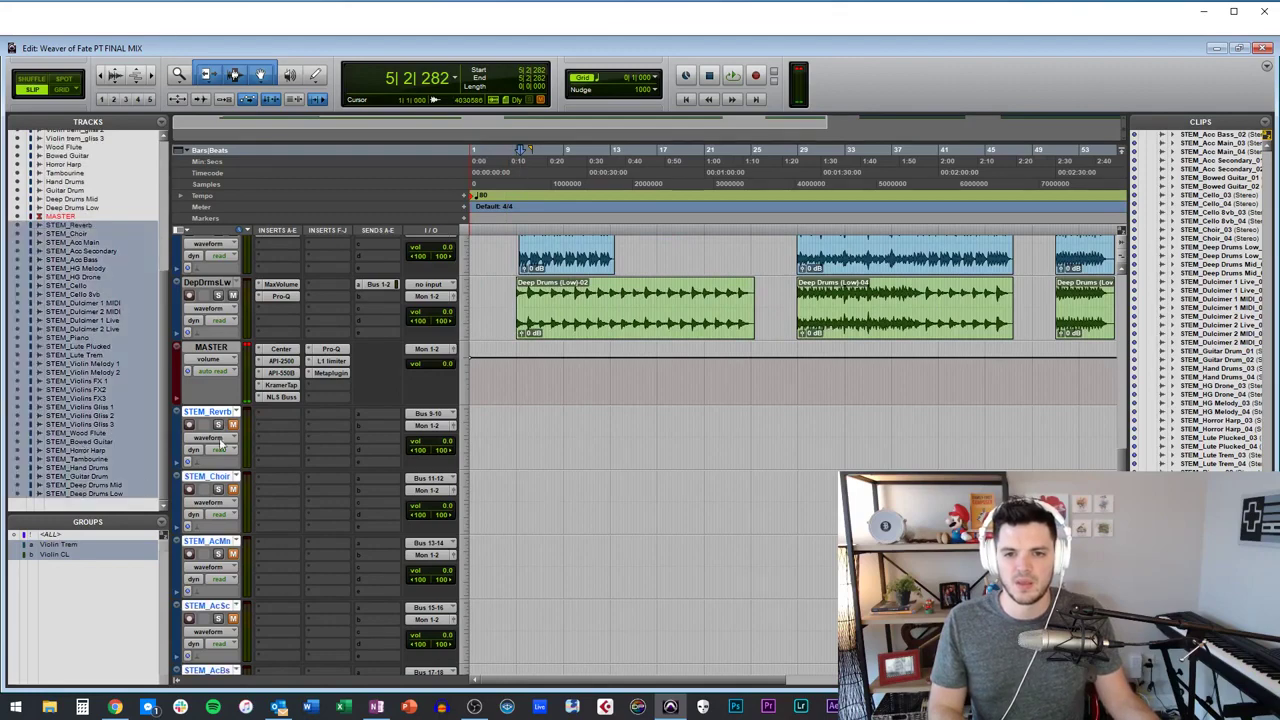
click(485, 420)
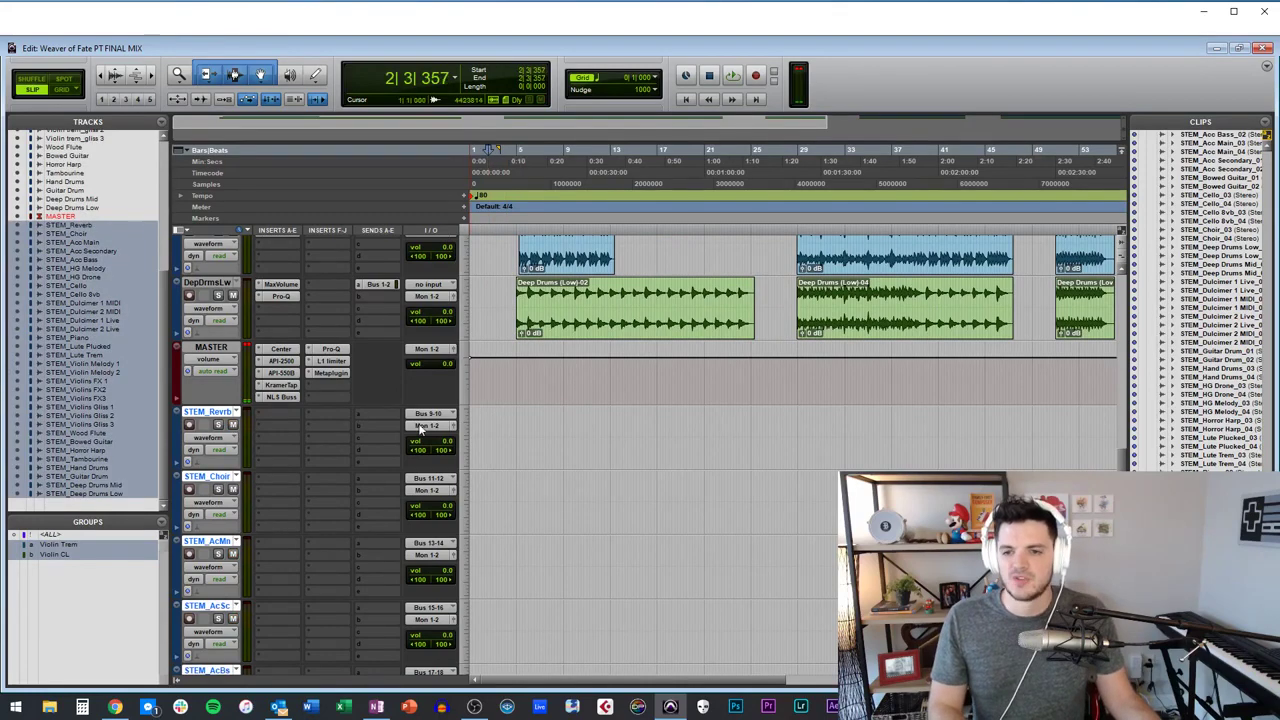
Select all instrument tracks from Choir (live) through Deep Drums Low.
scroll(308, 423, up, 5)
scroll(308, 423, up, 20)
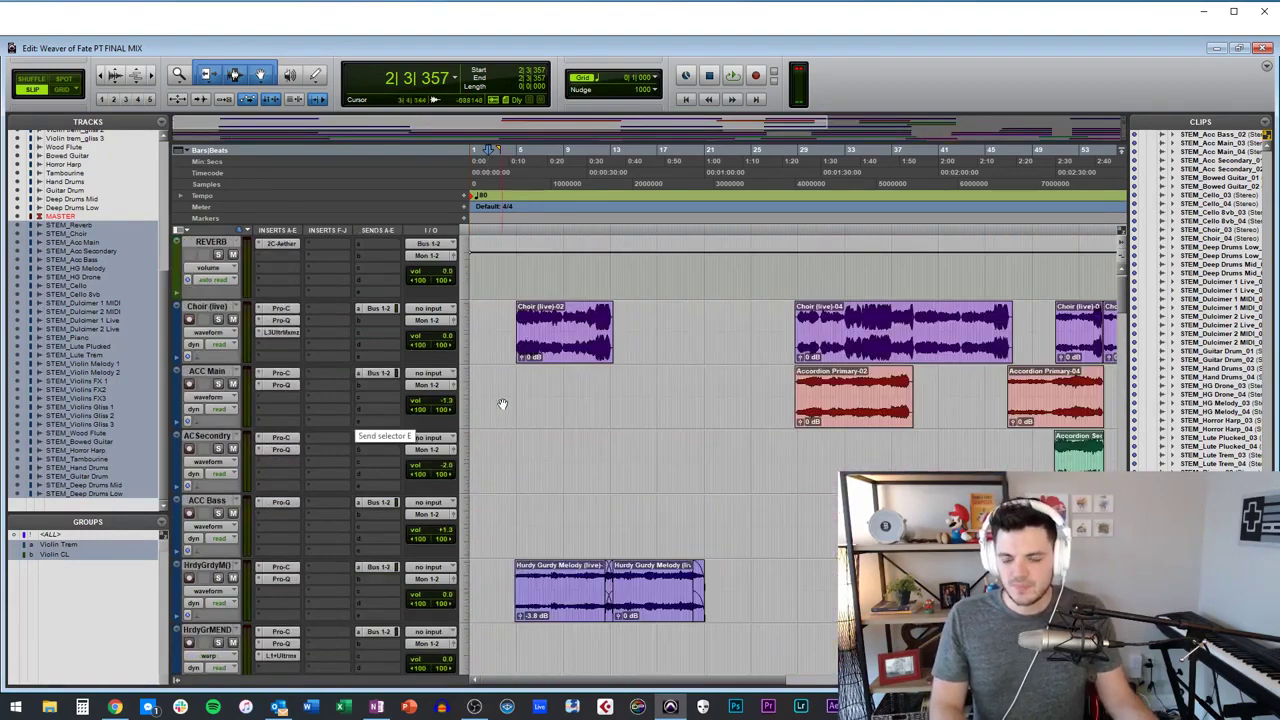
scroll(420, 362, up, 1)
click(226, 325)
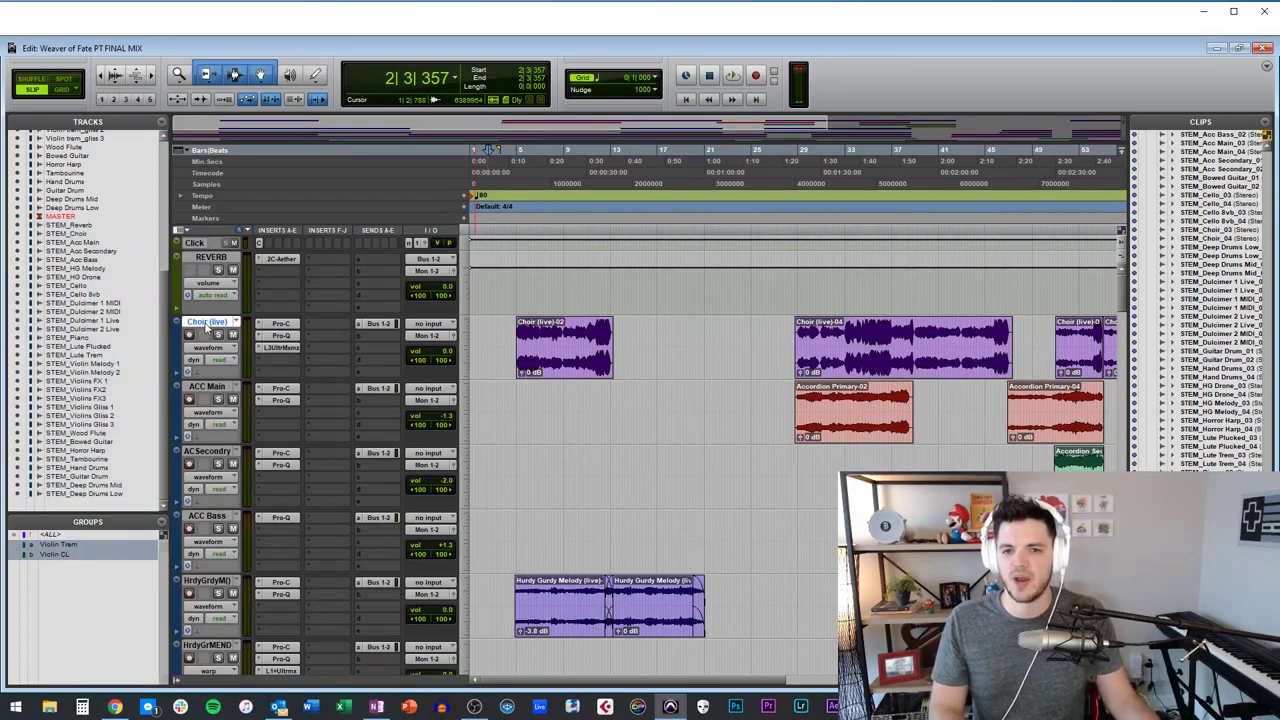
scroll(207, 330, down, 10)
scroll(207, 330, down, 15)
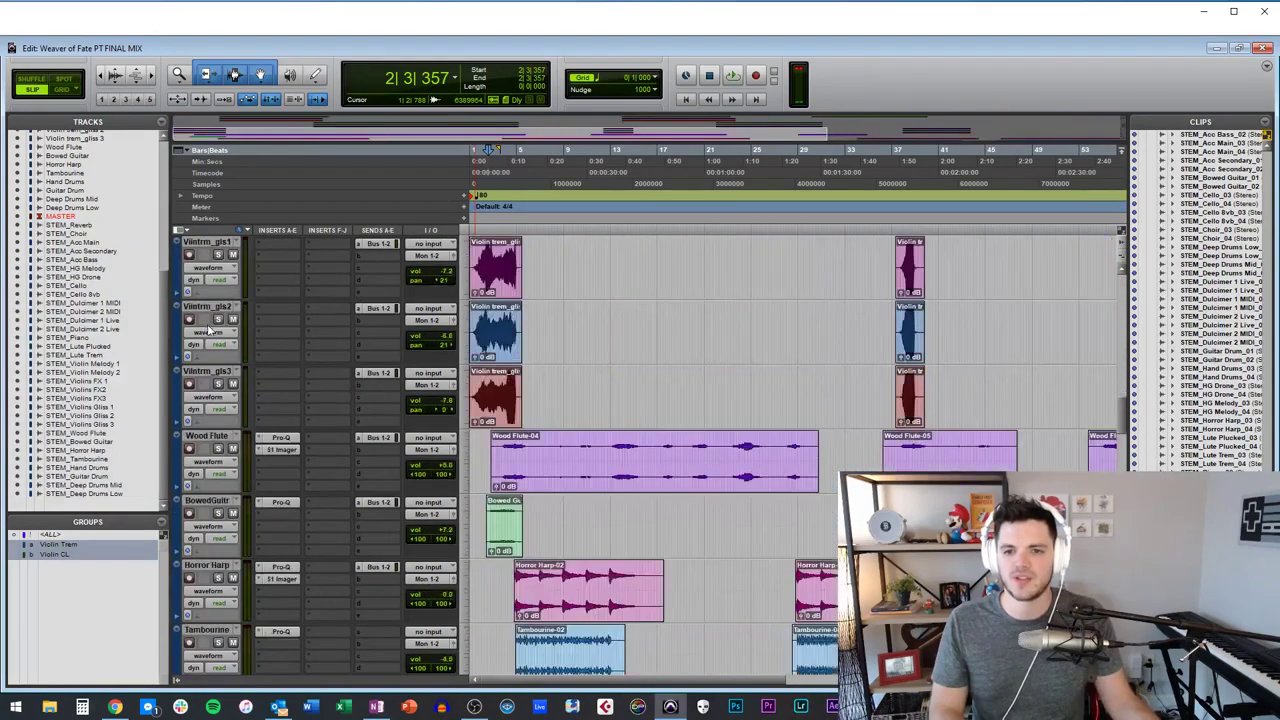
scroll(190, 343, down, 6)
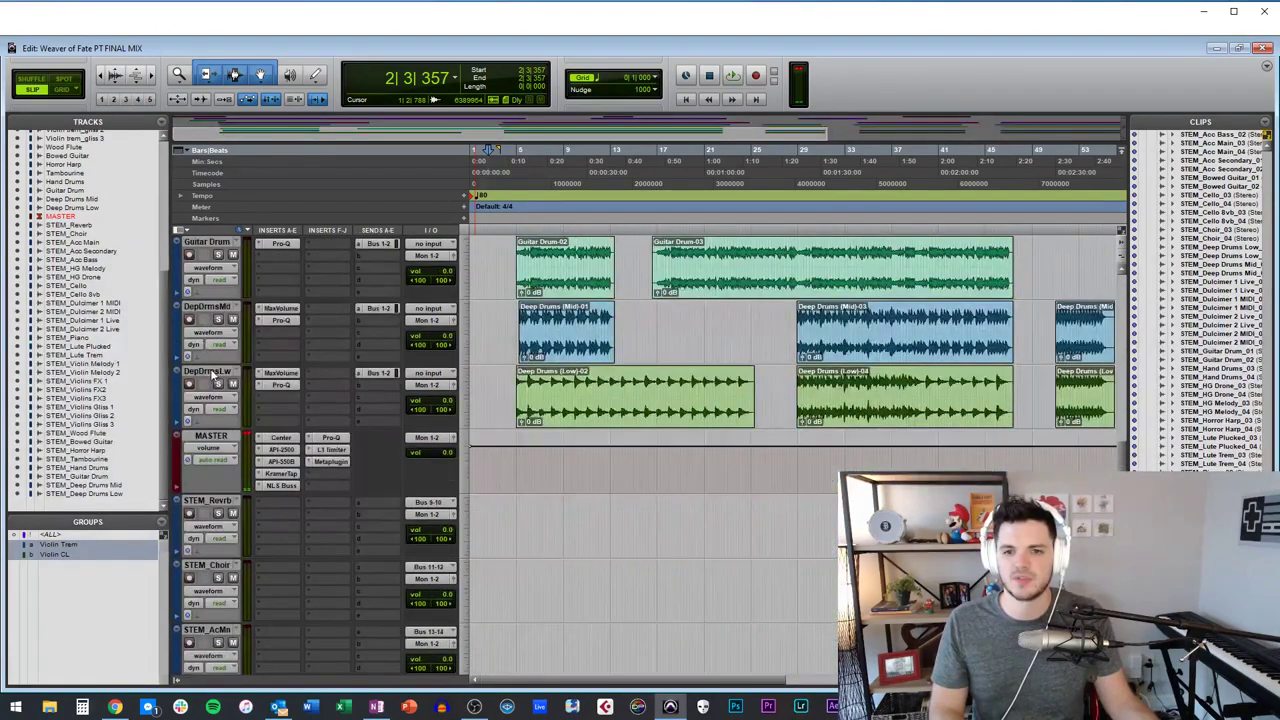
shift+click(212, 374)
scroll(91, 335, up, 8)
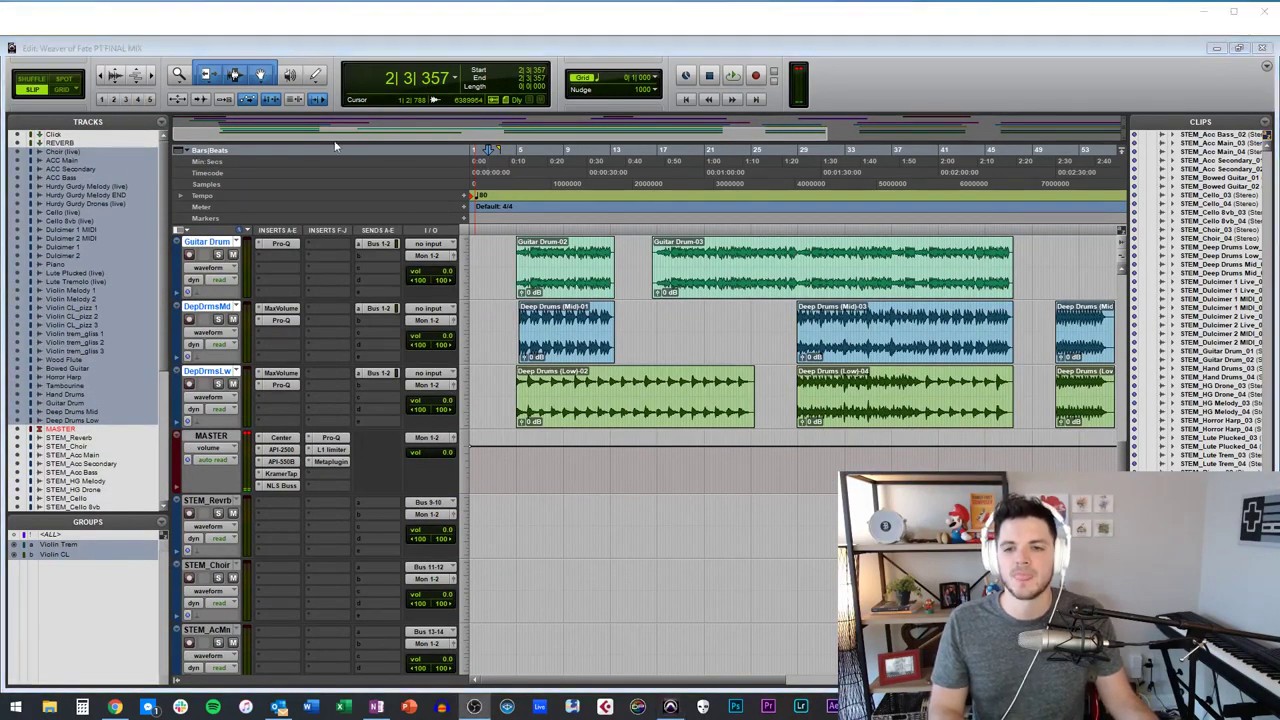
scroll(455, 398, up, 20)
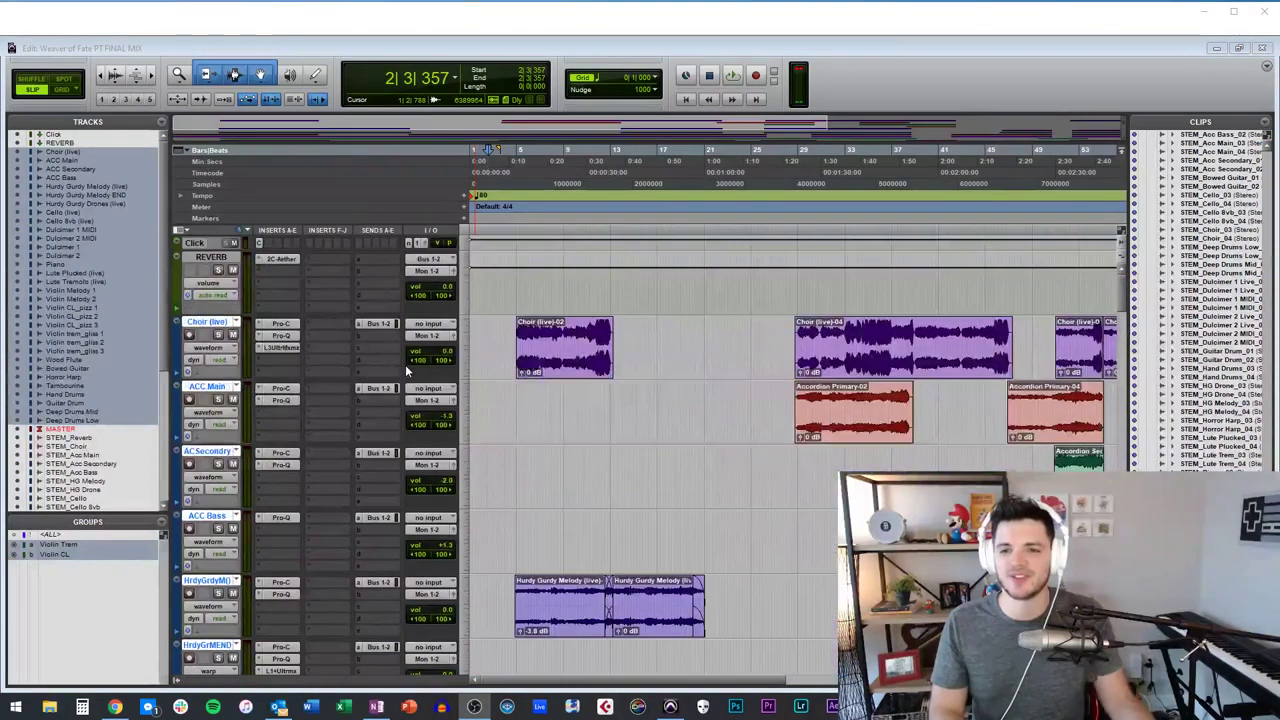
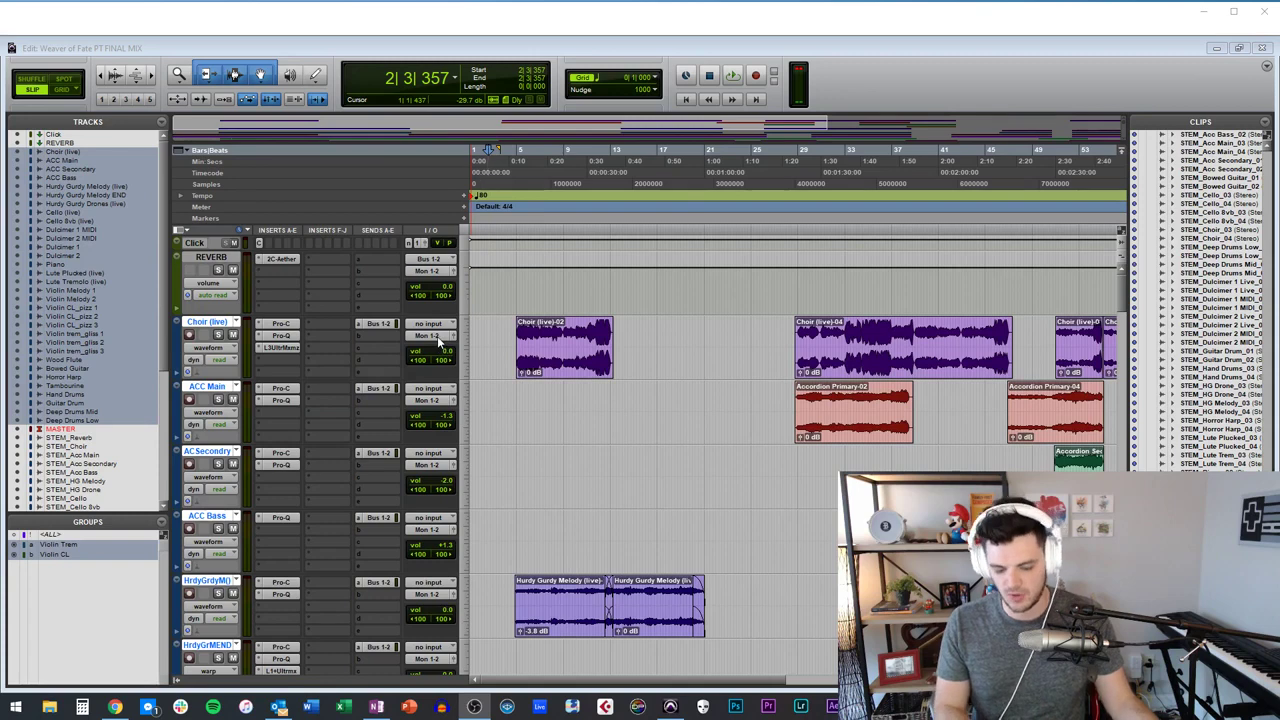
click(437, 341)
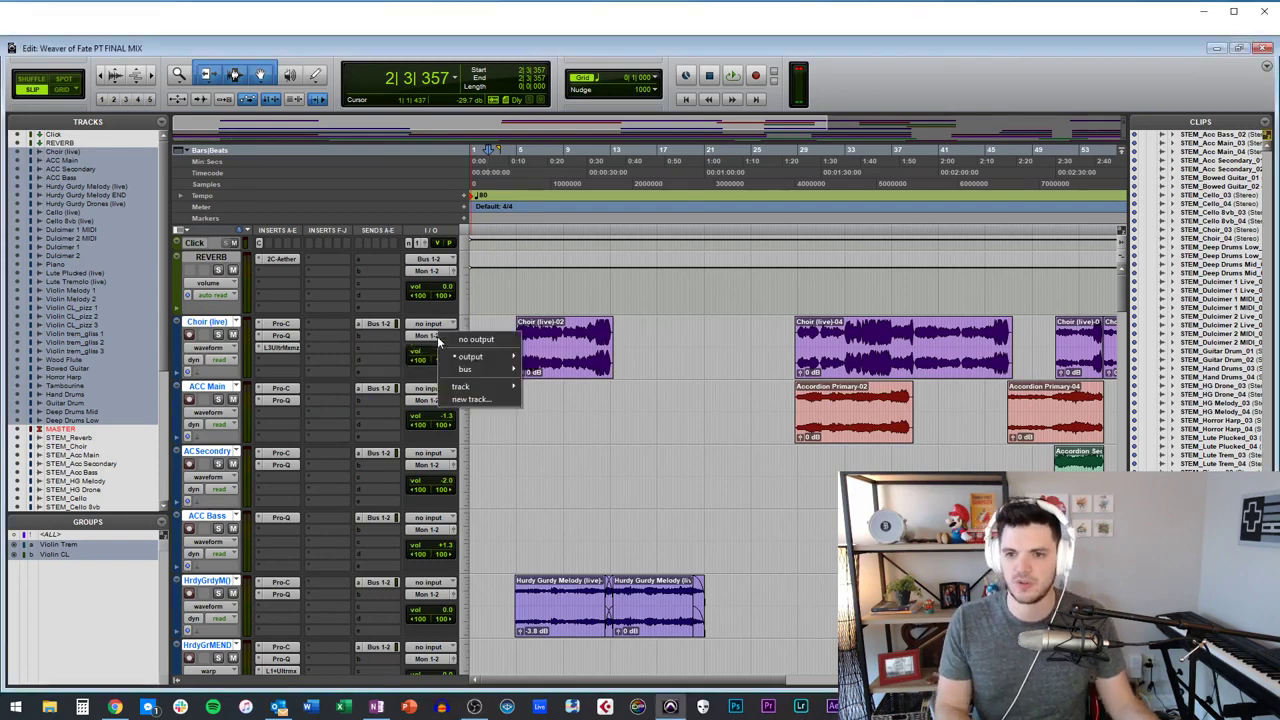
mouse_move(467, 360)
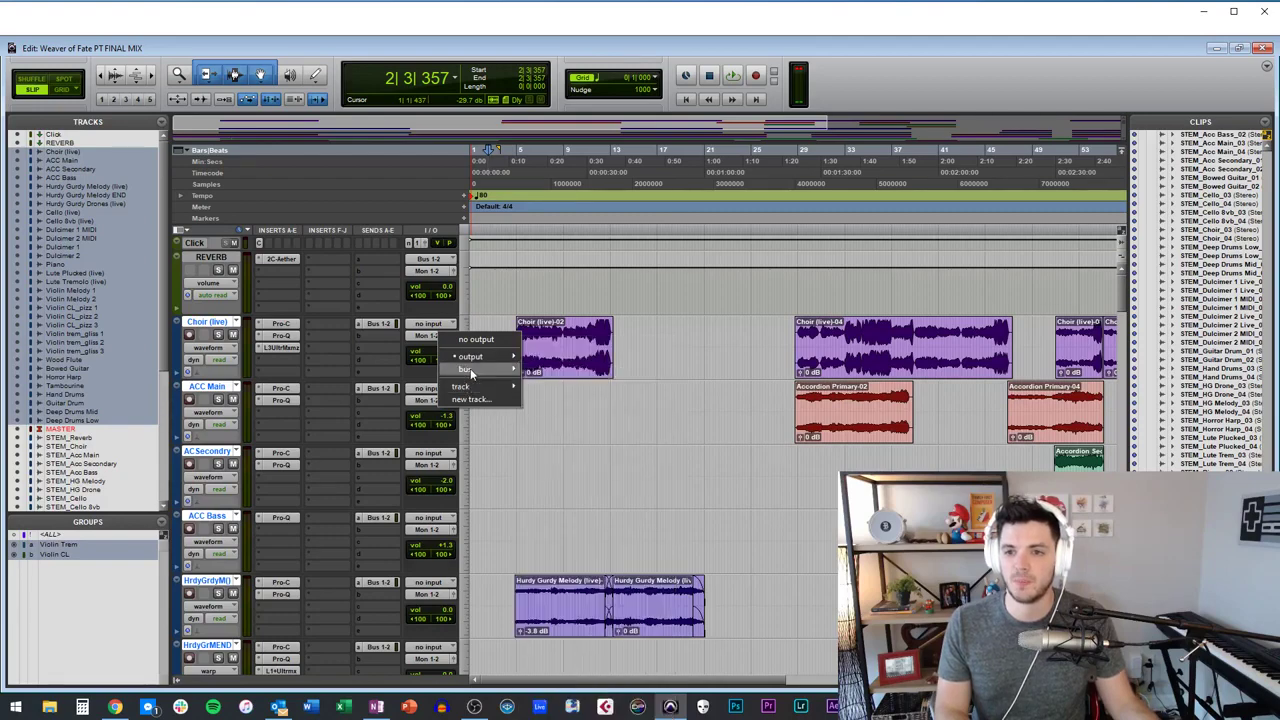
mouse_move(556, 374)
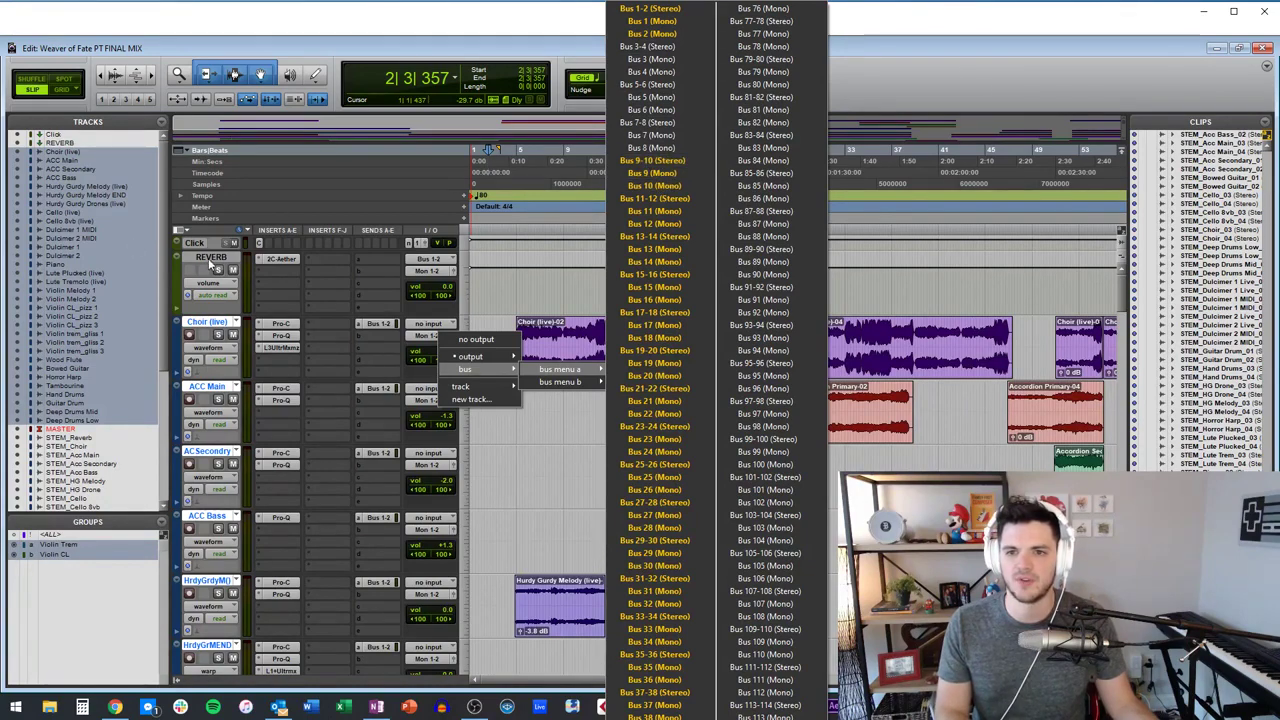
Select the REVERB through Deep Drums Low tracks and assign their outputs to consecutive stereo buses starting at Bus 9-10.
click(210, 262)
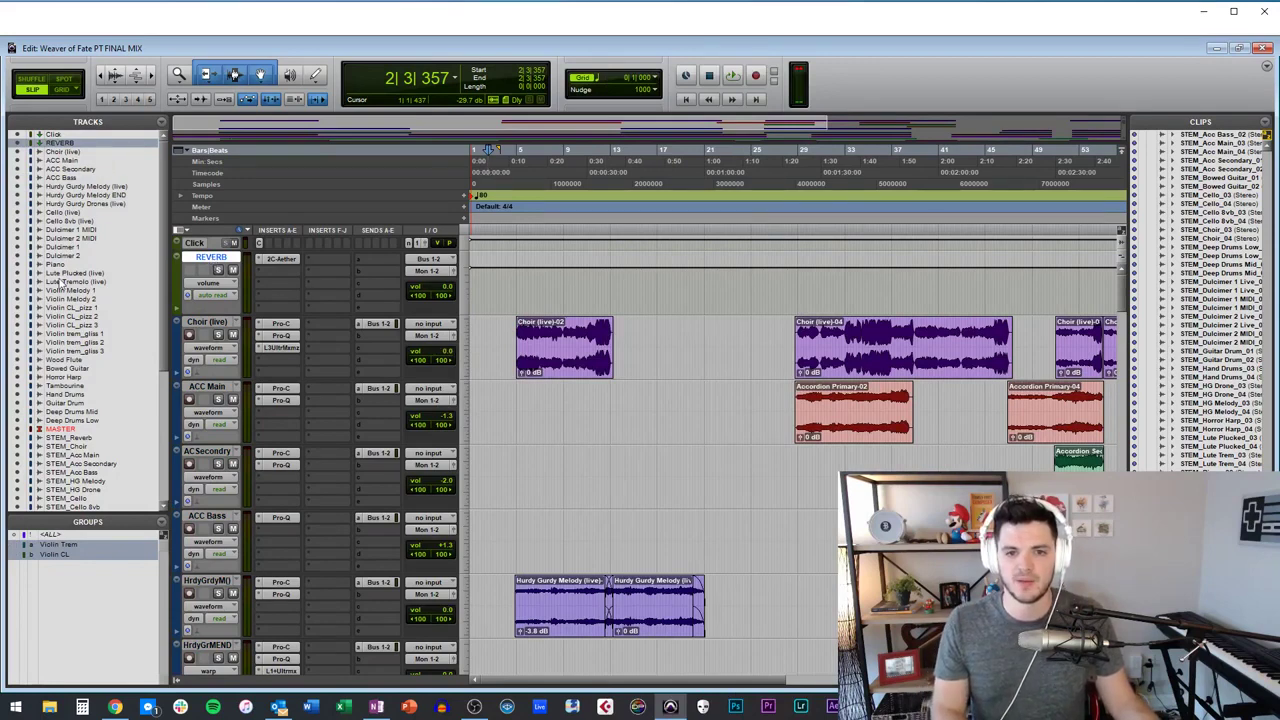
shift+click(62, 428)
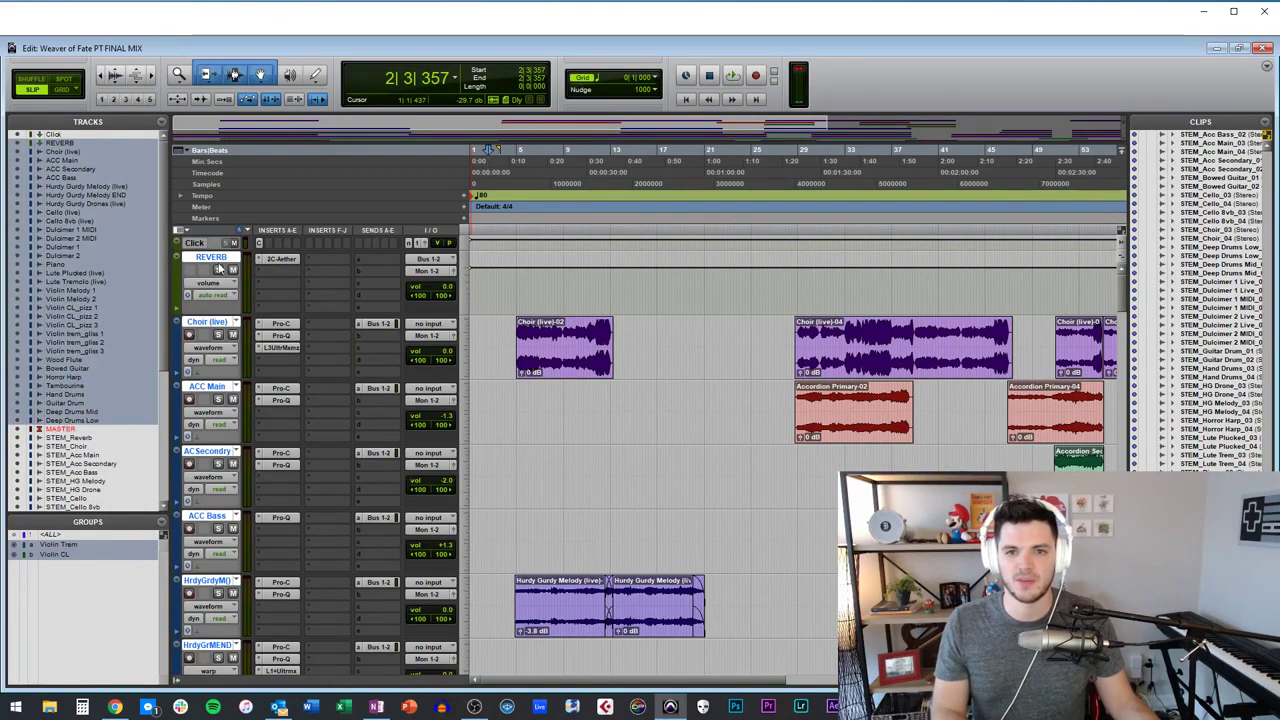
click(427, 272)
mouse_move(462, 313)
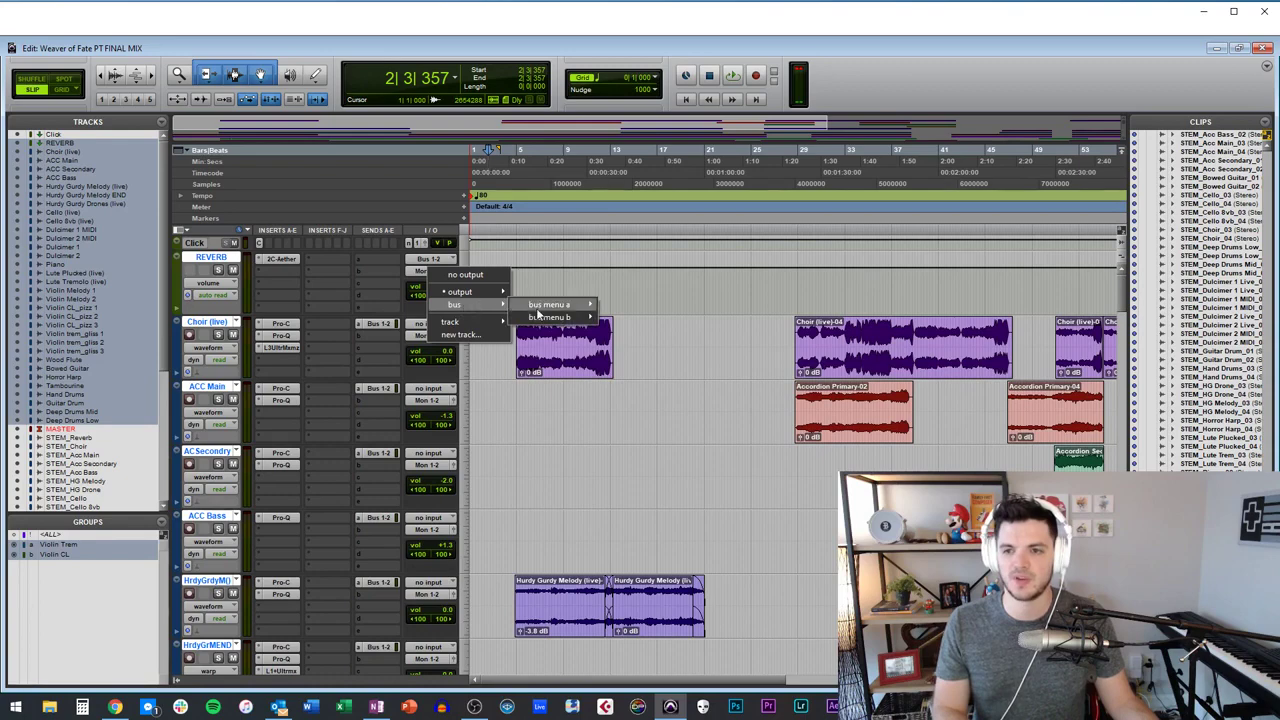
mouse_move(540, 306)
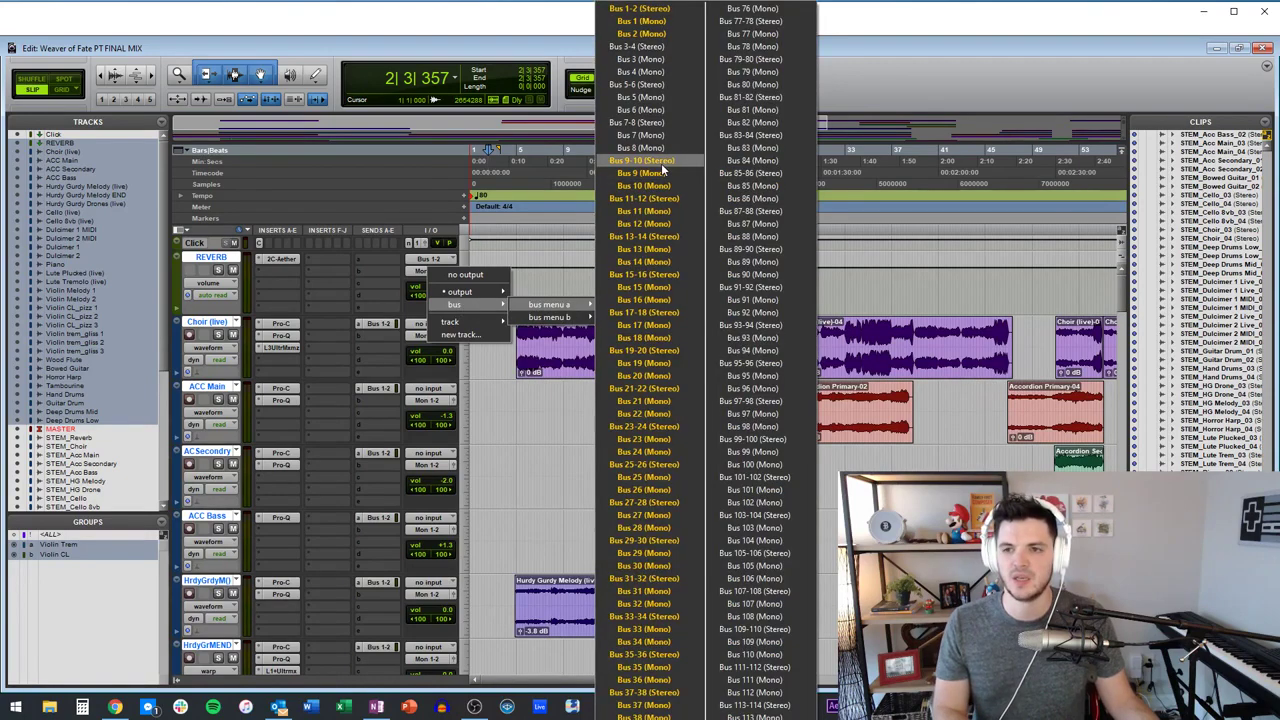
ctrl+alt+click(655, 162)
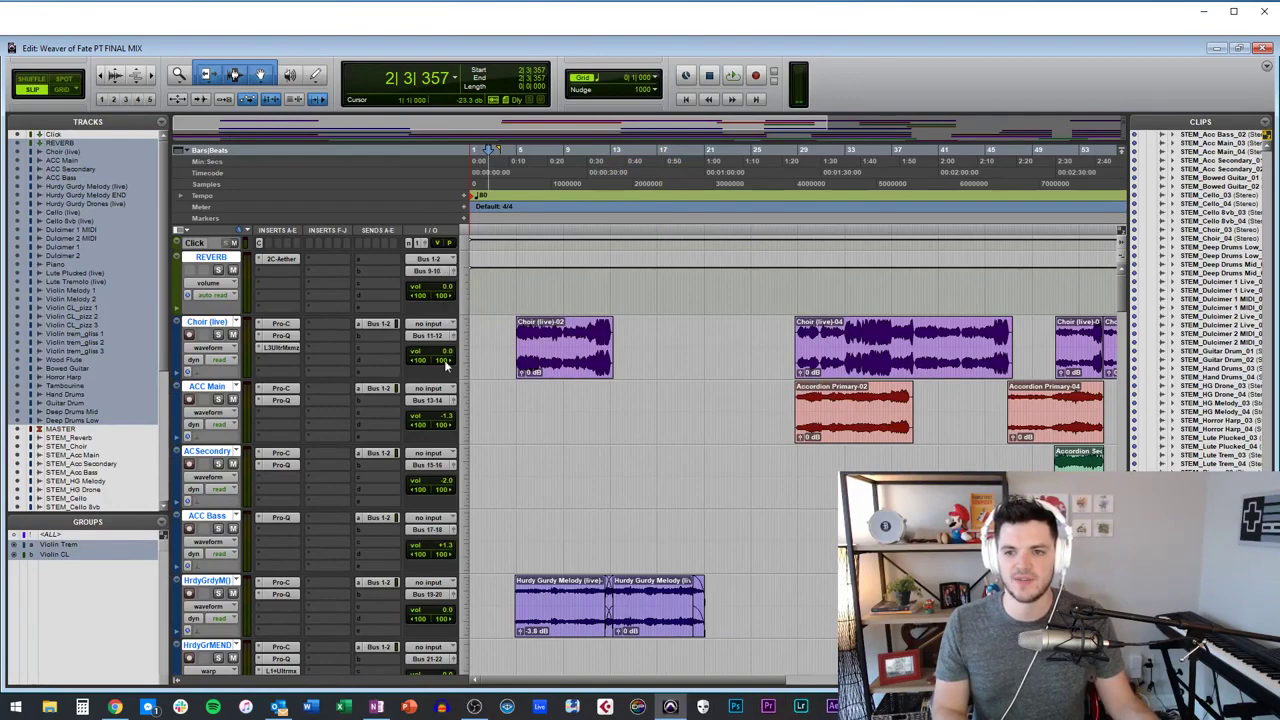
Check the consecutive bus outputs down the instrument tracks and the matching bus inputs on the STEM tracks.
scroll(368, 335, down, 15)
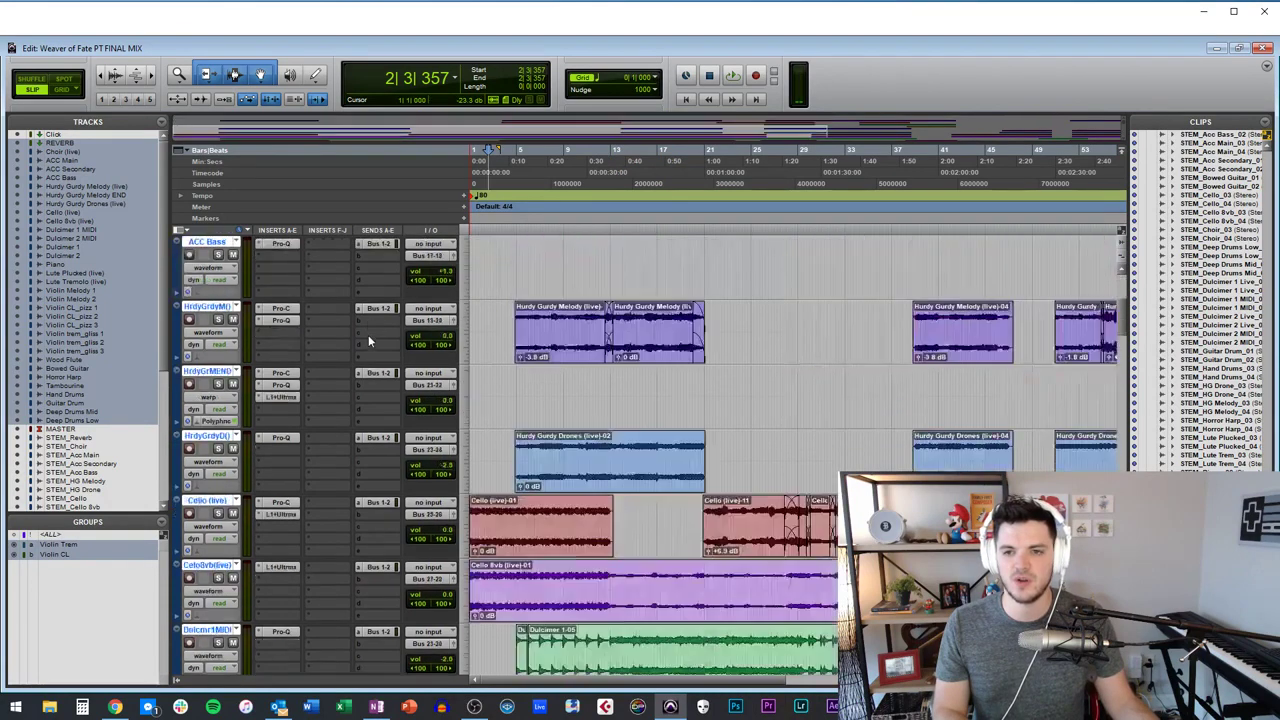
scroll(368, 337, down, 8)
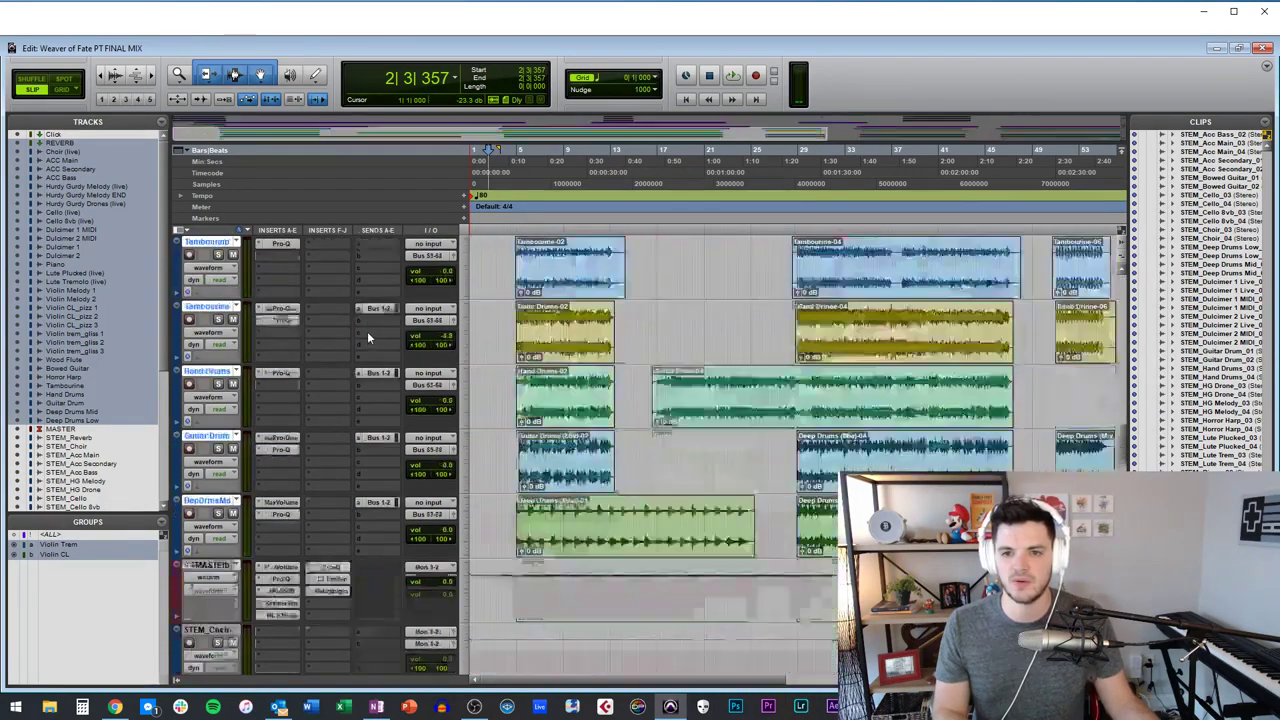
scroll(367, 337, up, 2)
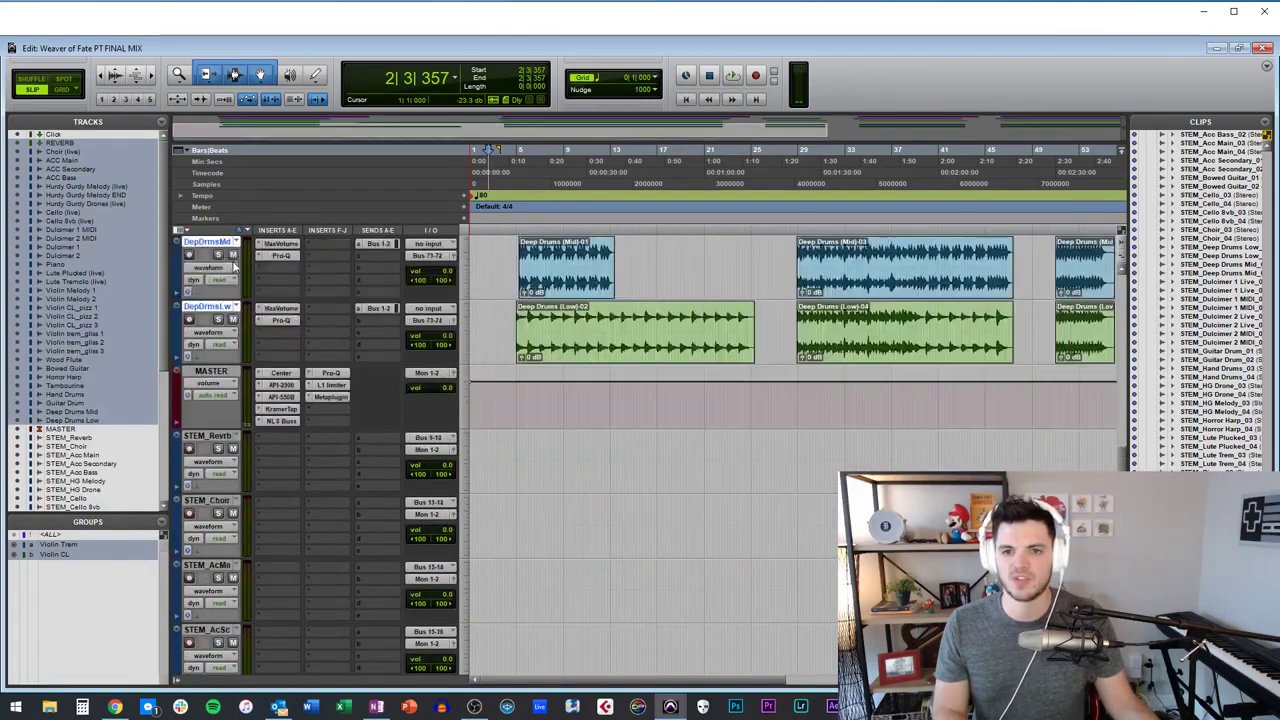
click(217, 437)
scroll(217, 437, down, 15)
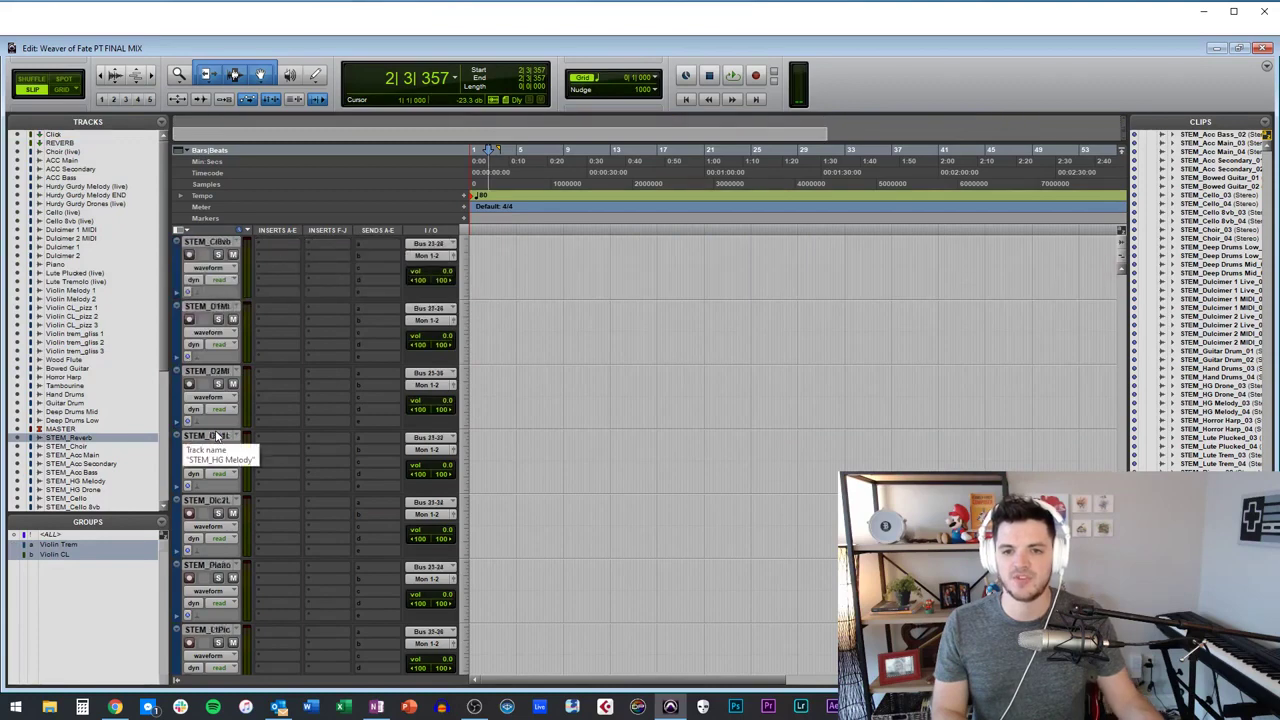
scroll(217, 437, up, 15)
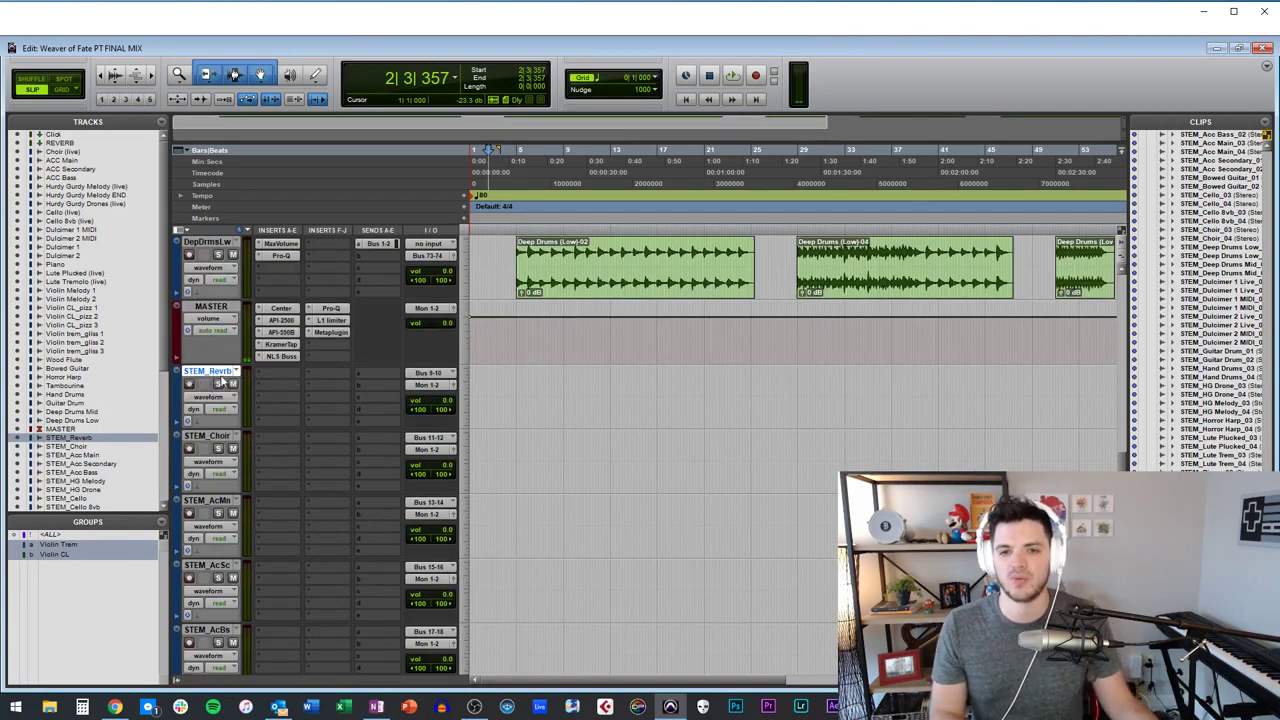
Open the name dialog for STEM_Reverb and go through the following STEM track names up to STEM_Cello without renaming them.
double_click(222, 372)
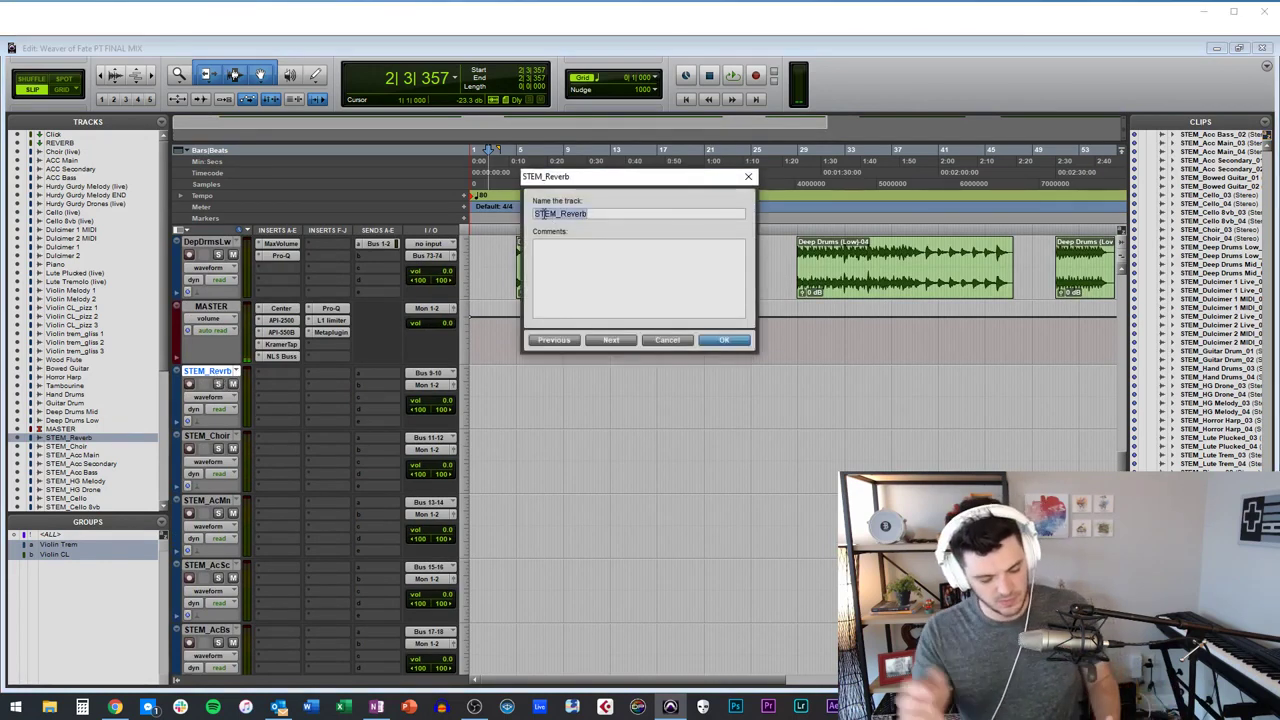
key(ctrl+Right)
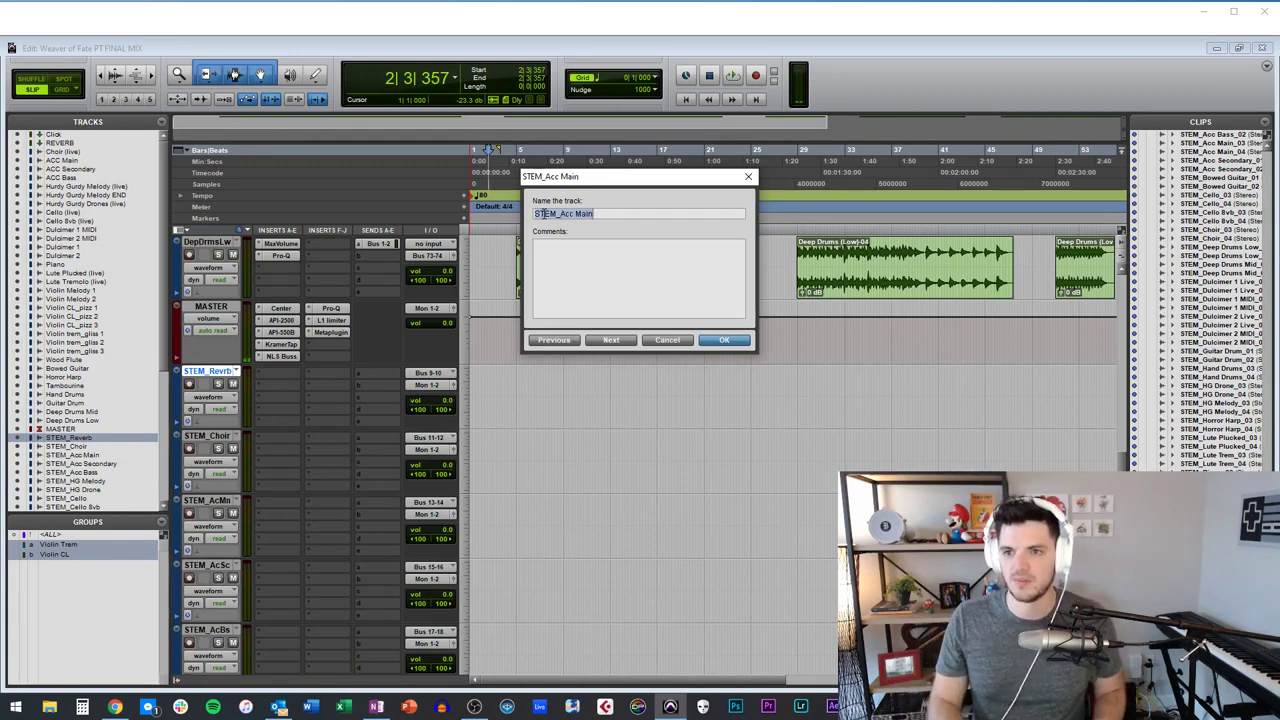
key(ctrl+Right)
key(ctrl+Right)
key(ctrl+Right)
key(ctrl+Right)
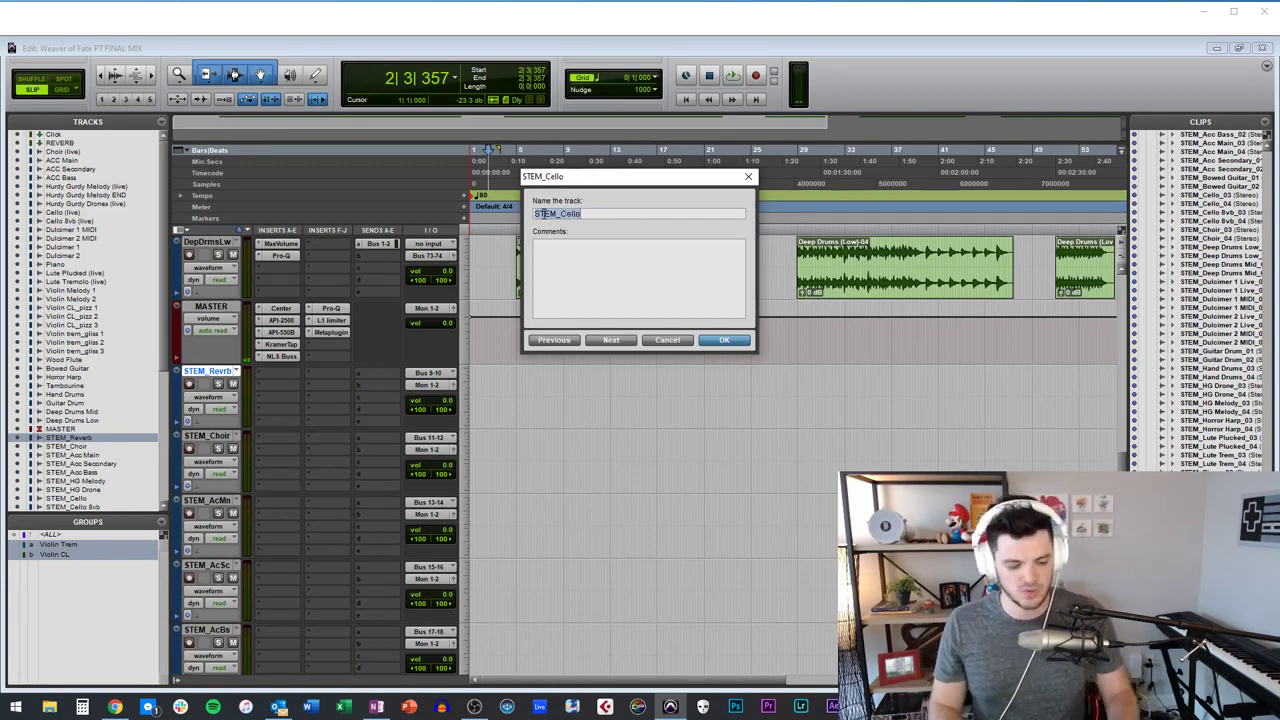
key(Return)
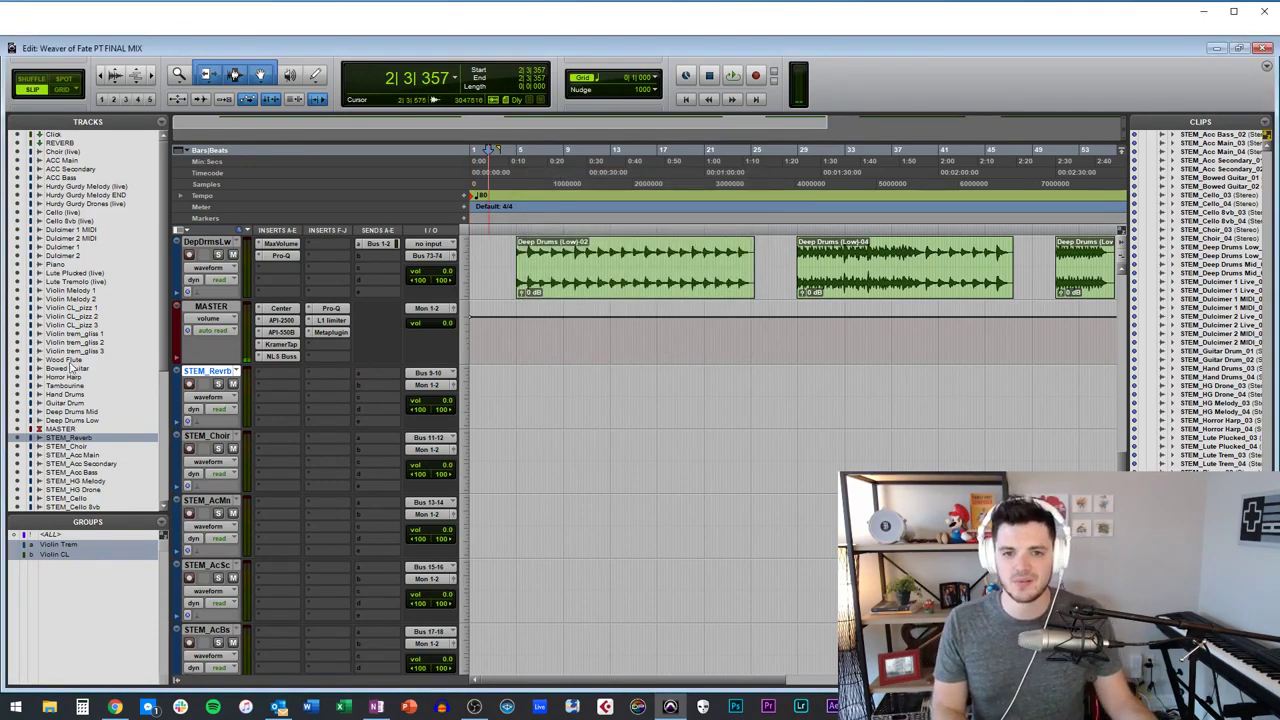
Select all STEM tracks from STEM_Reverb to STEM_Deep Drums Low and set all their inputs to Bus 9-10.
scroll(70, 368, down, 5)
shift+click(80, 494)
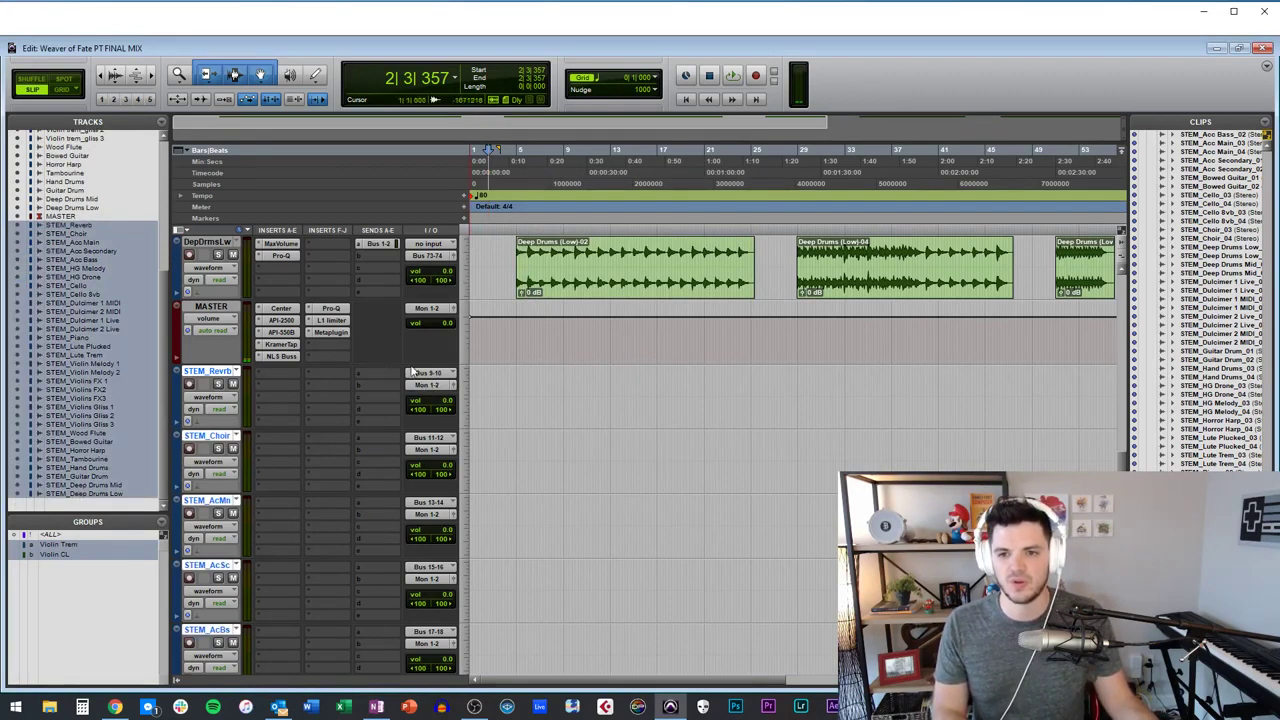
click(431, 375)
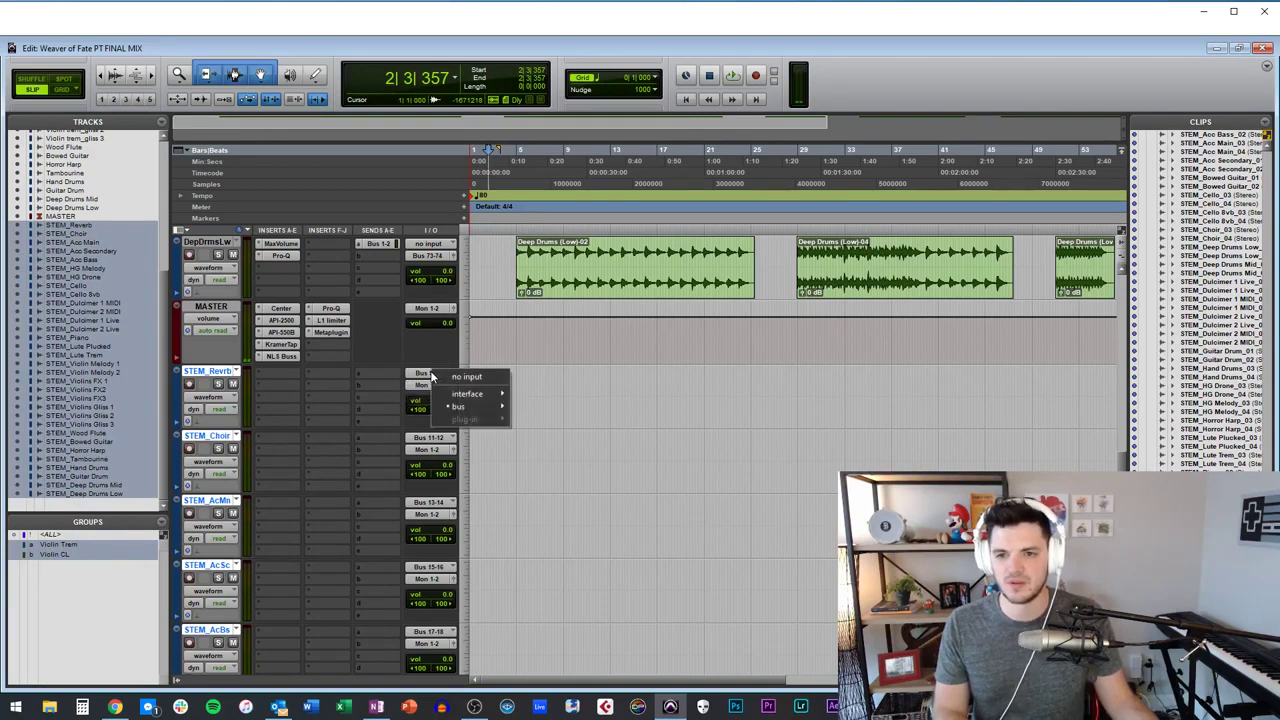
mouse_move(460, 410)
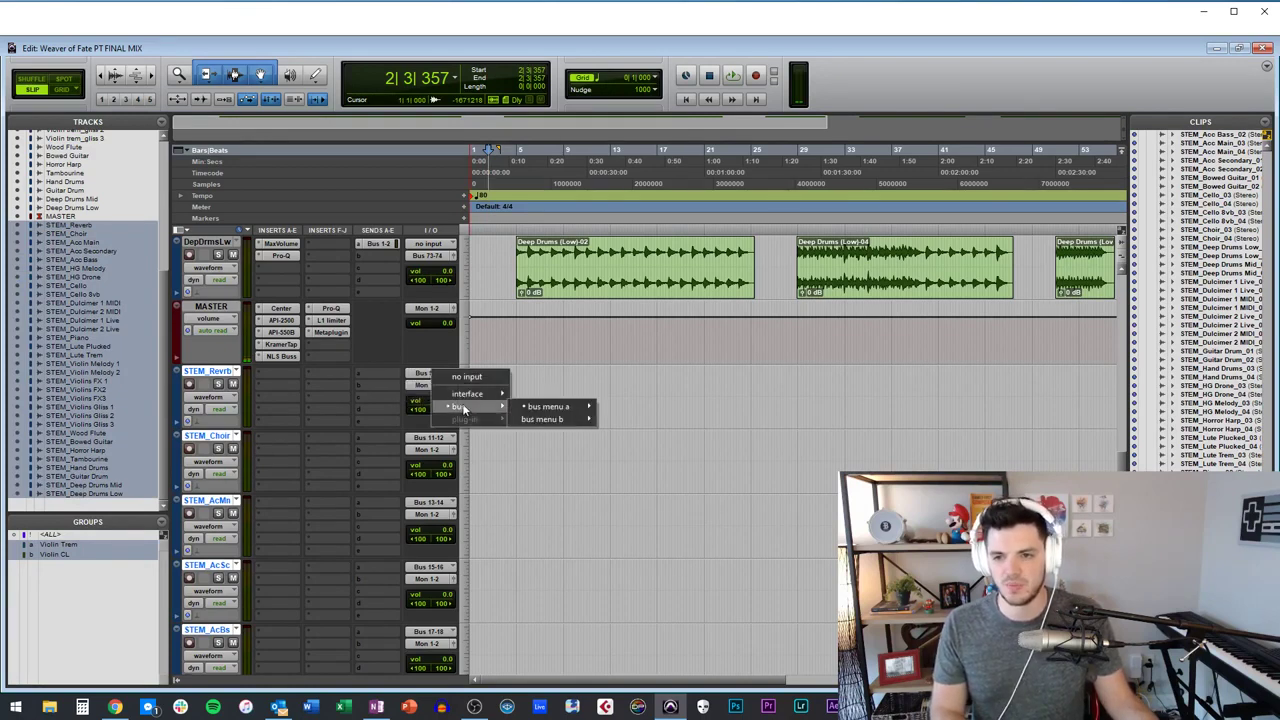
mouse_move(540, 408)
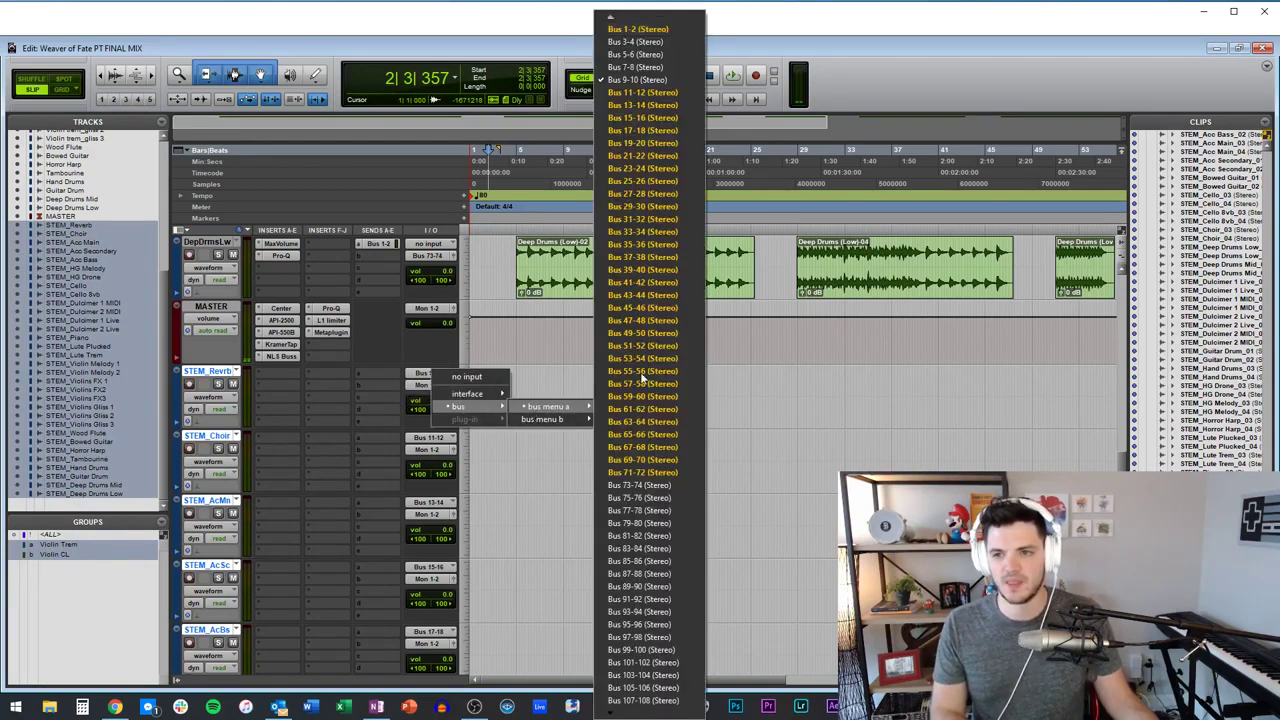
alt+shift+click(662, 80)
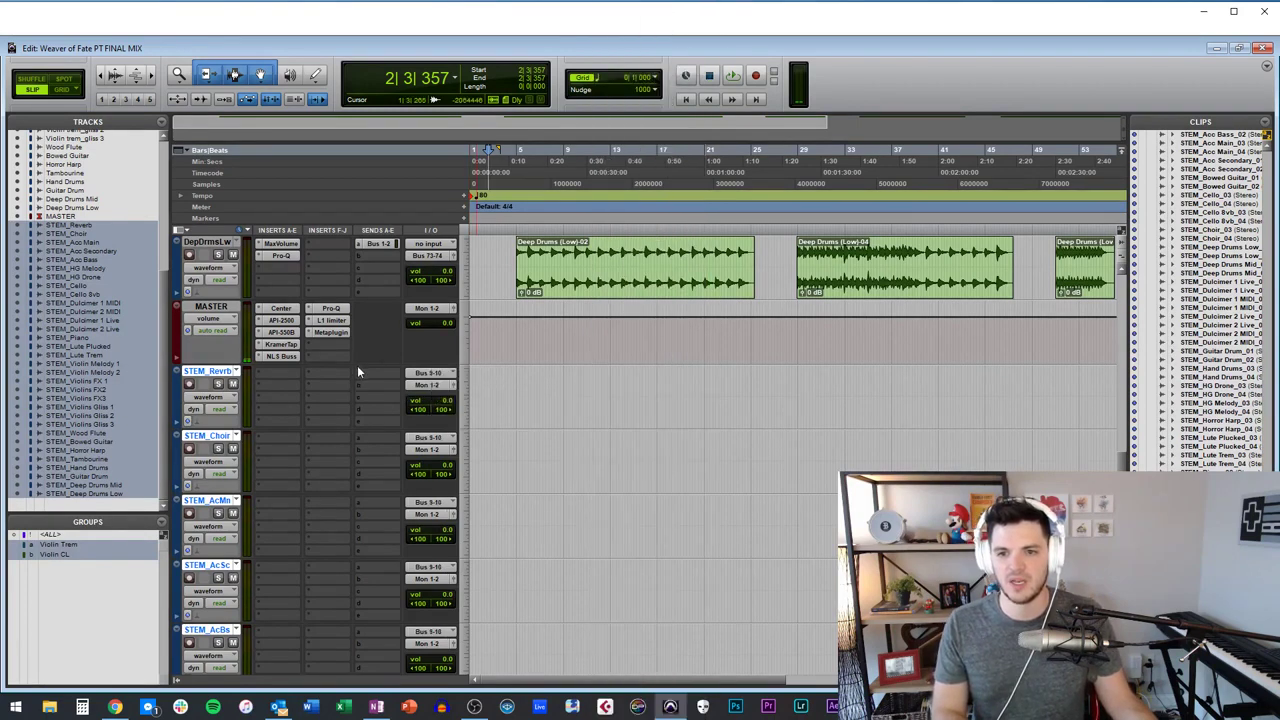
Assign the inputs of the selected STEM tracks to consecutive stereo buses starting at Bus 9-10.
click(425, 374)
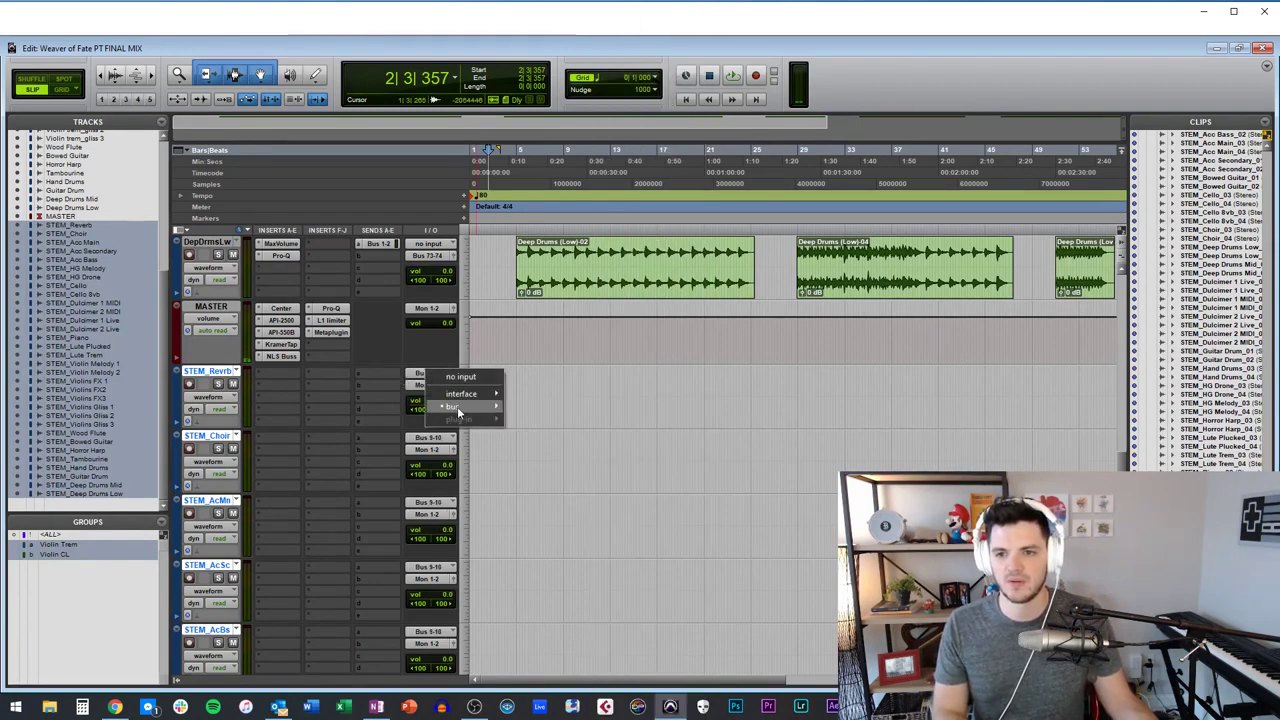
mouse_move(456, 406)
mouse_move(540, 407)
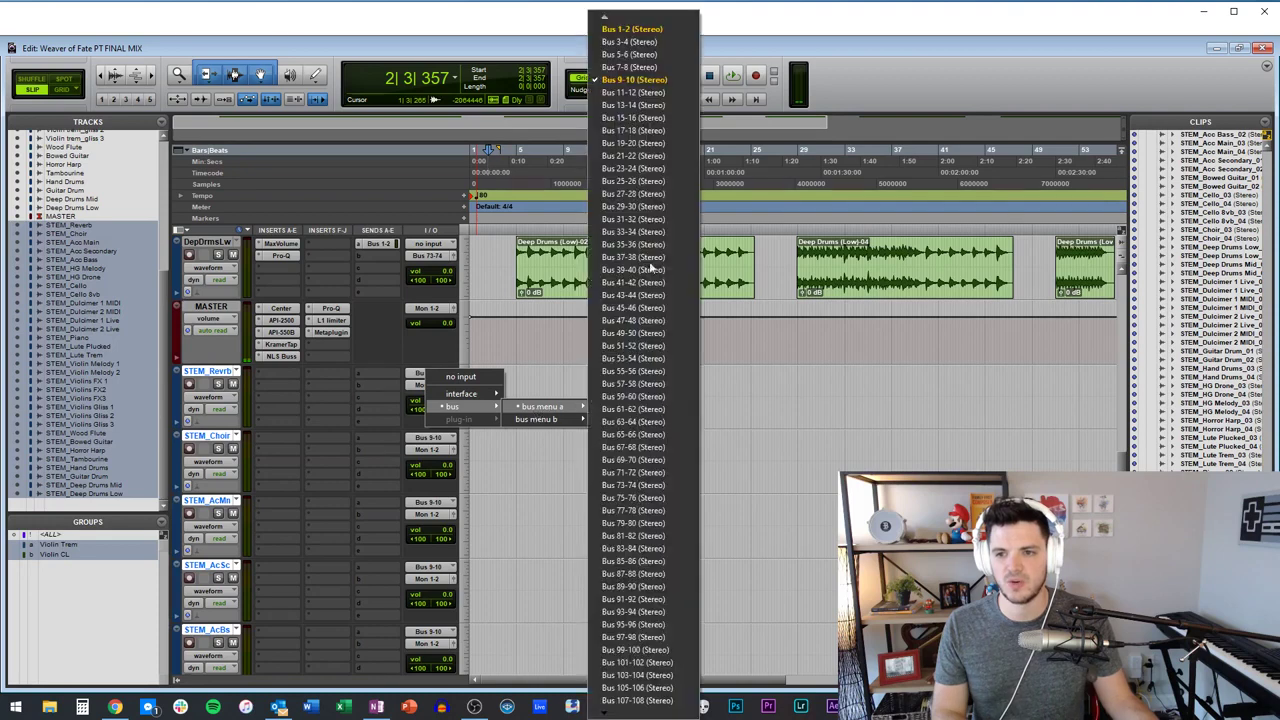
ctrl+alt+shift+click(644, 82)
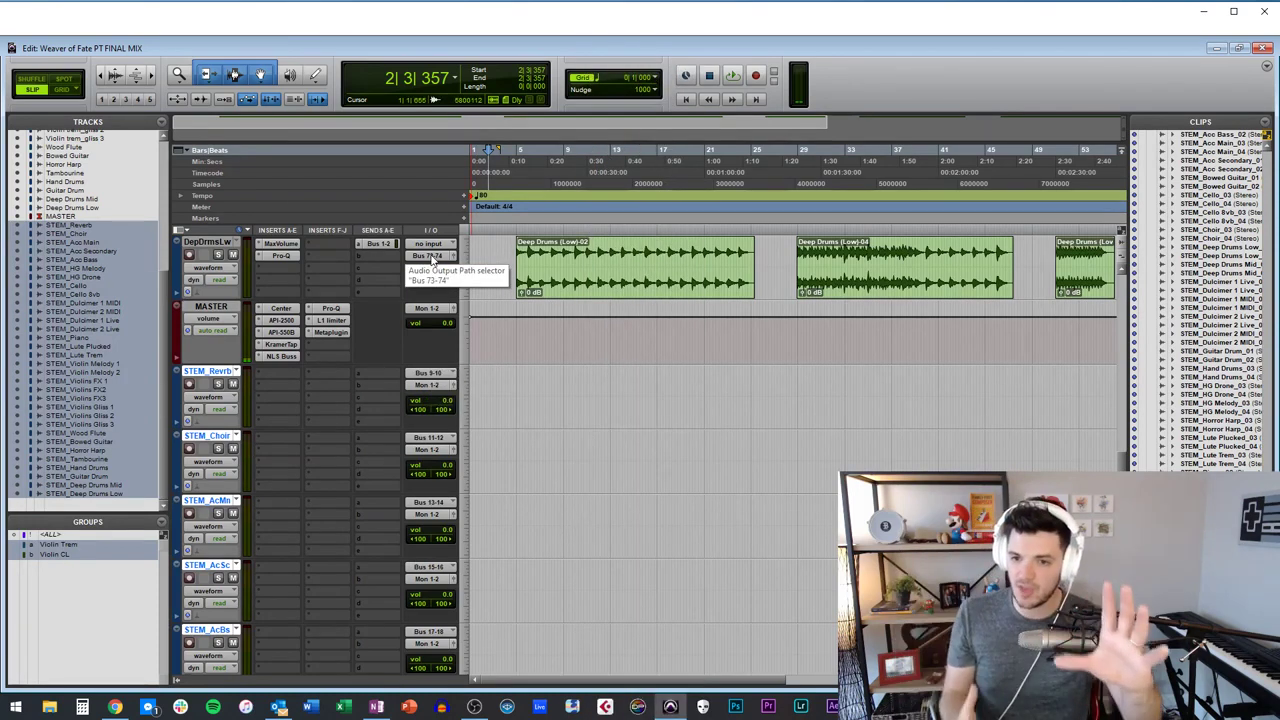
Compare the STEM tracks' bus inputs with the instrument tracks' bus outputs, and examine the MASTER track's routing.
scroll(392, 403, down, 1)
scroll(392, 403, down, 15)
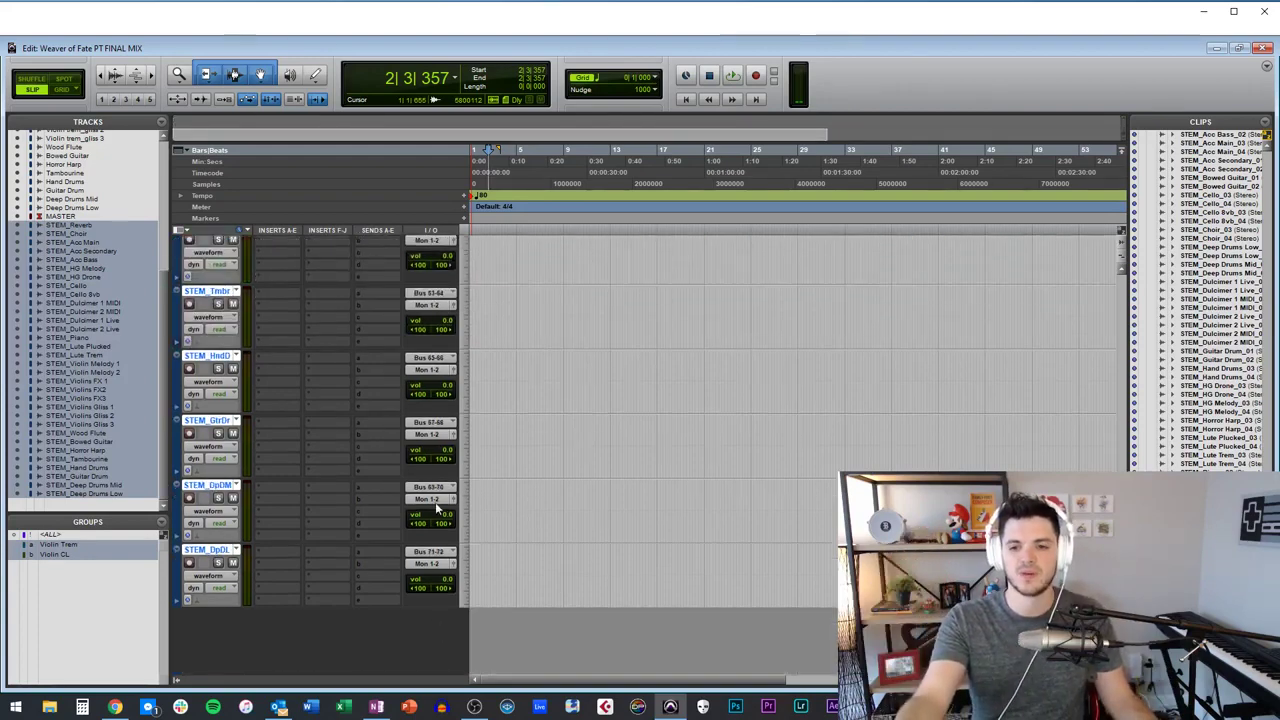
scroll(430, 497, up, 15)
scroll(430, 497, up, 20)
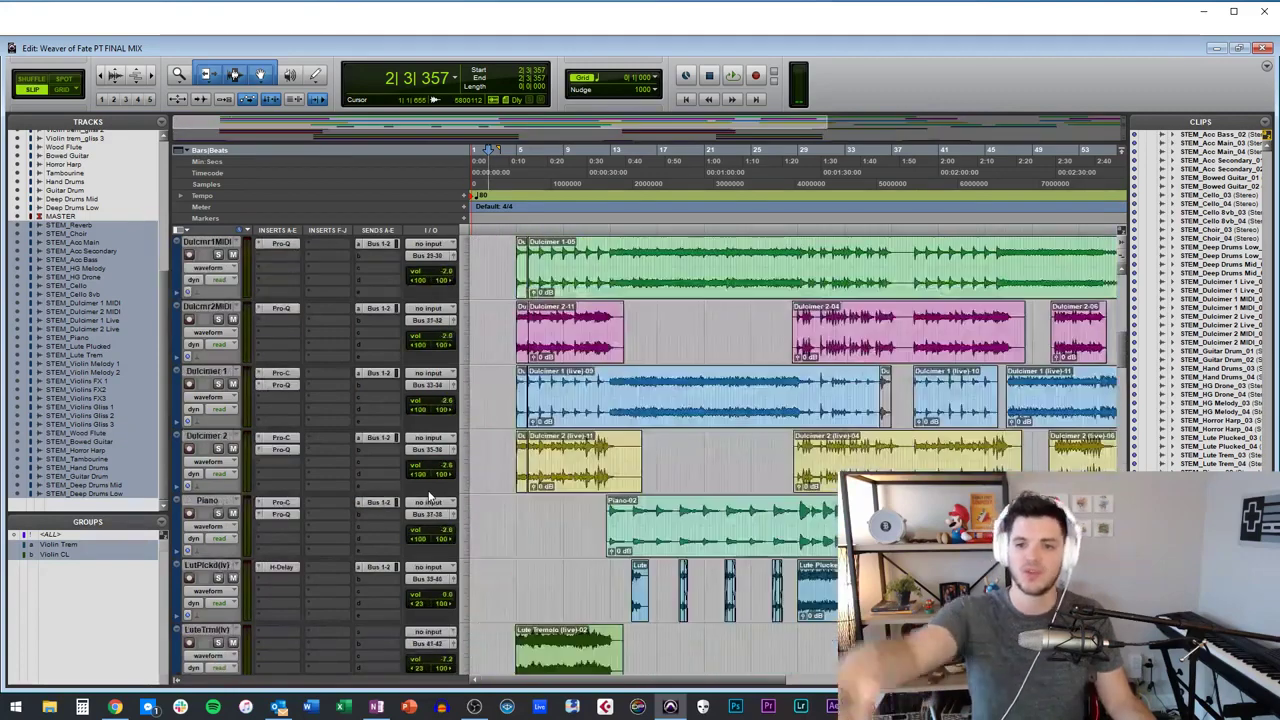
scroll(424, 465, down, 15)
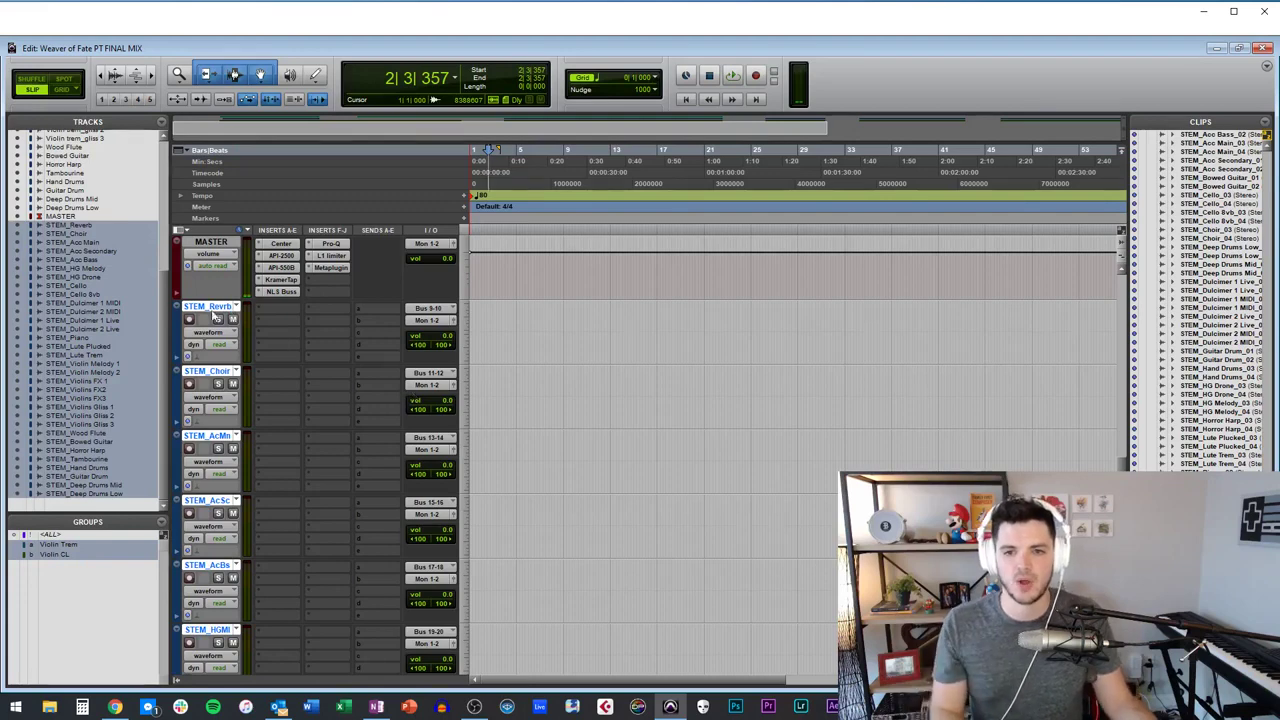
click(438, 325)
mouse_move(500, 341)
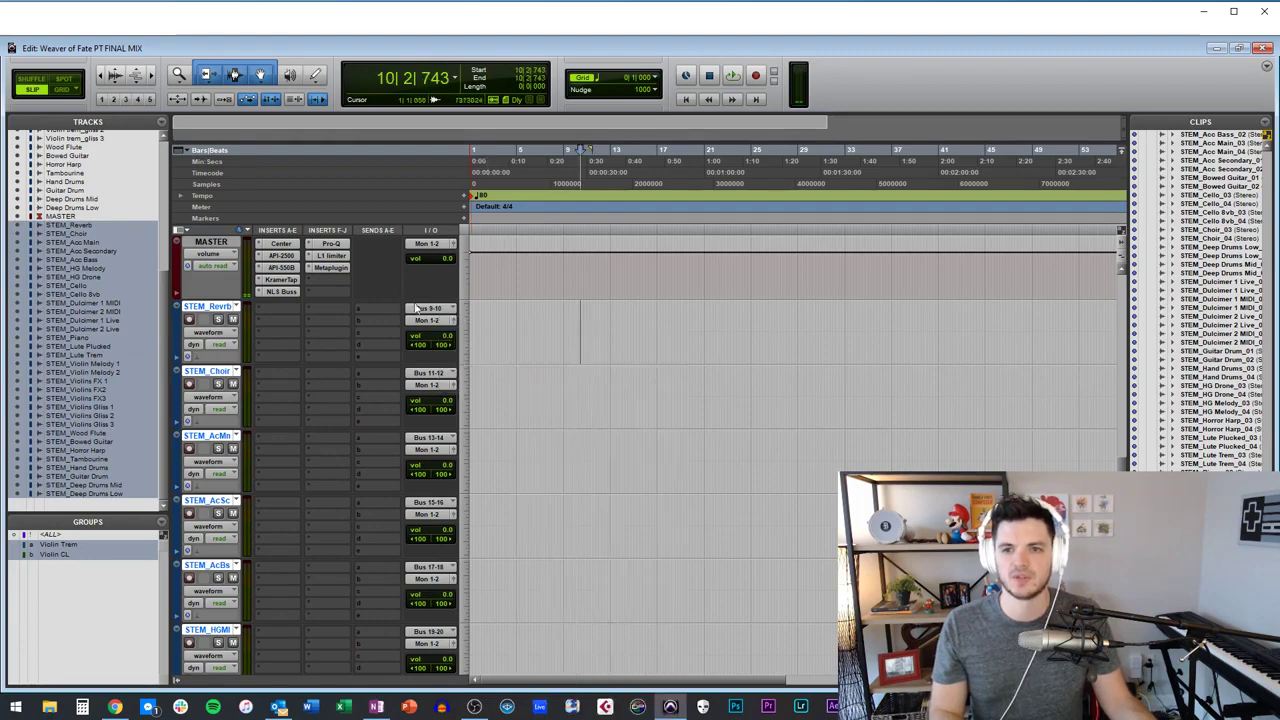
click(213, 372)
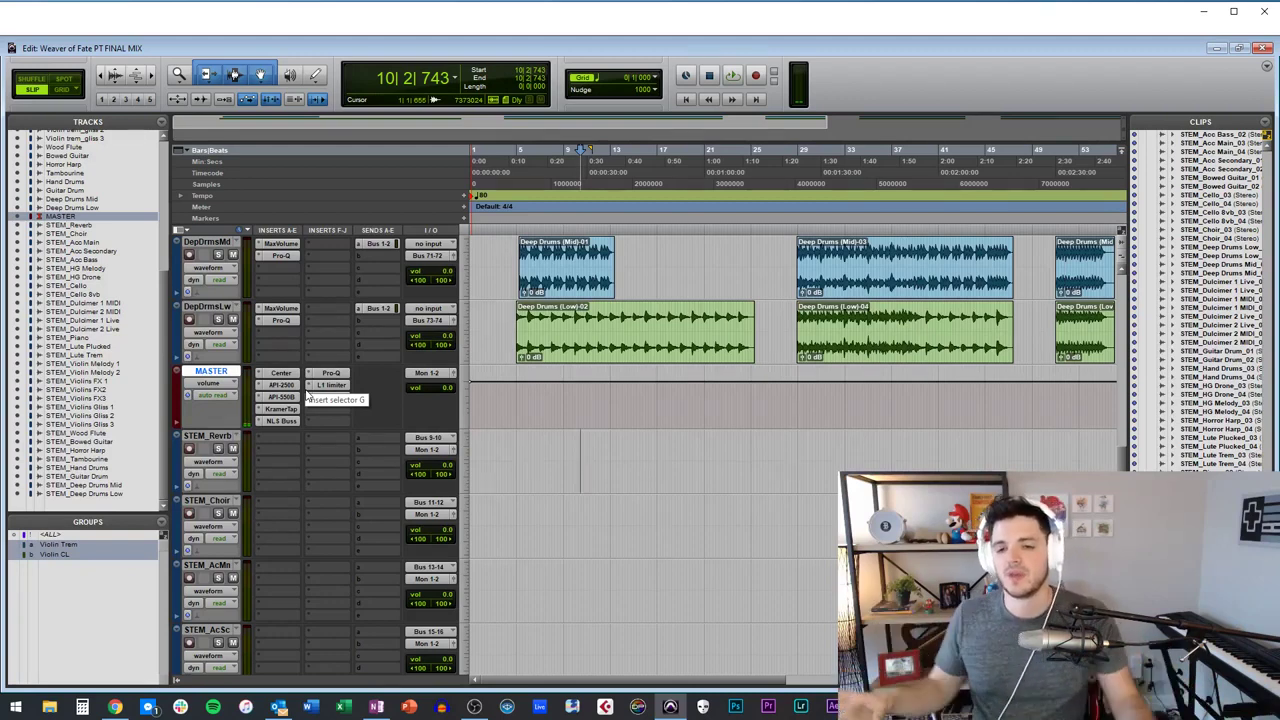
Return the playhead to the session start and record-arm all STEM tracks from STEM_Reverb to STEM_Deep Drums Low.
click(605, 457)
key(Return)
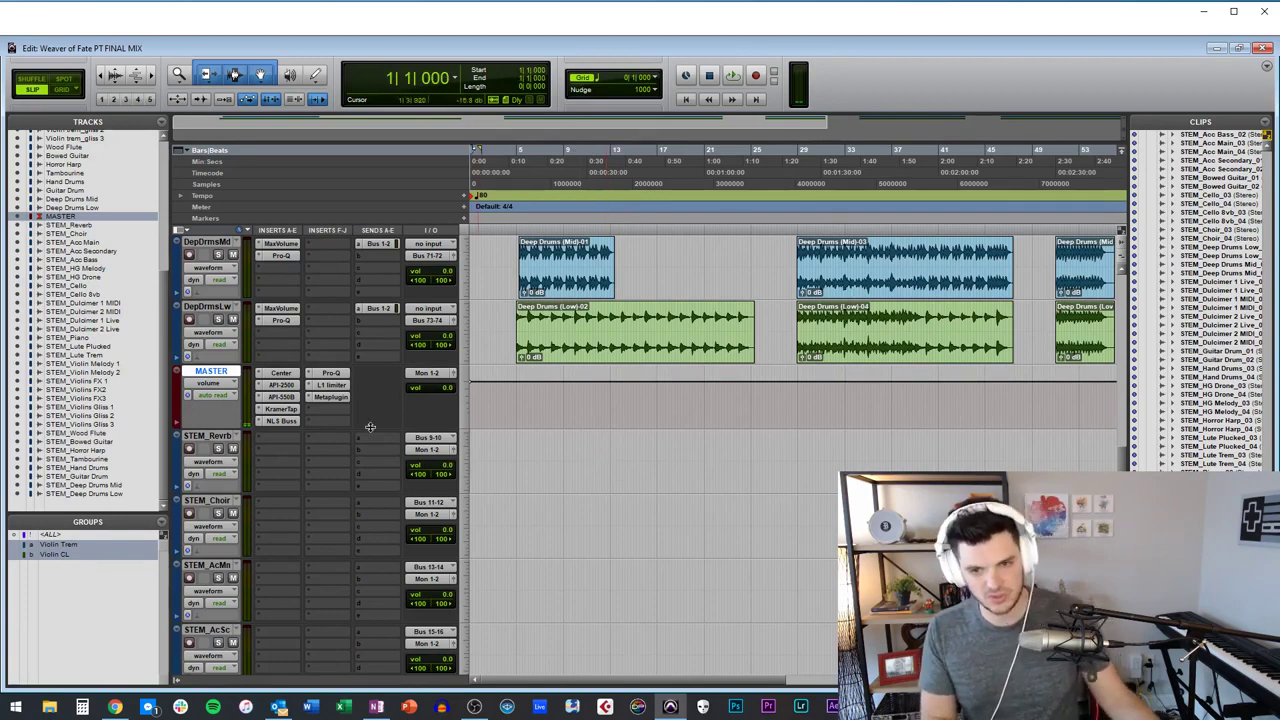
click(226, 437)
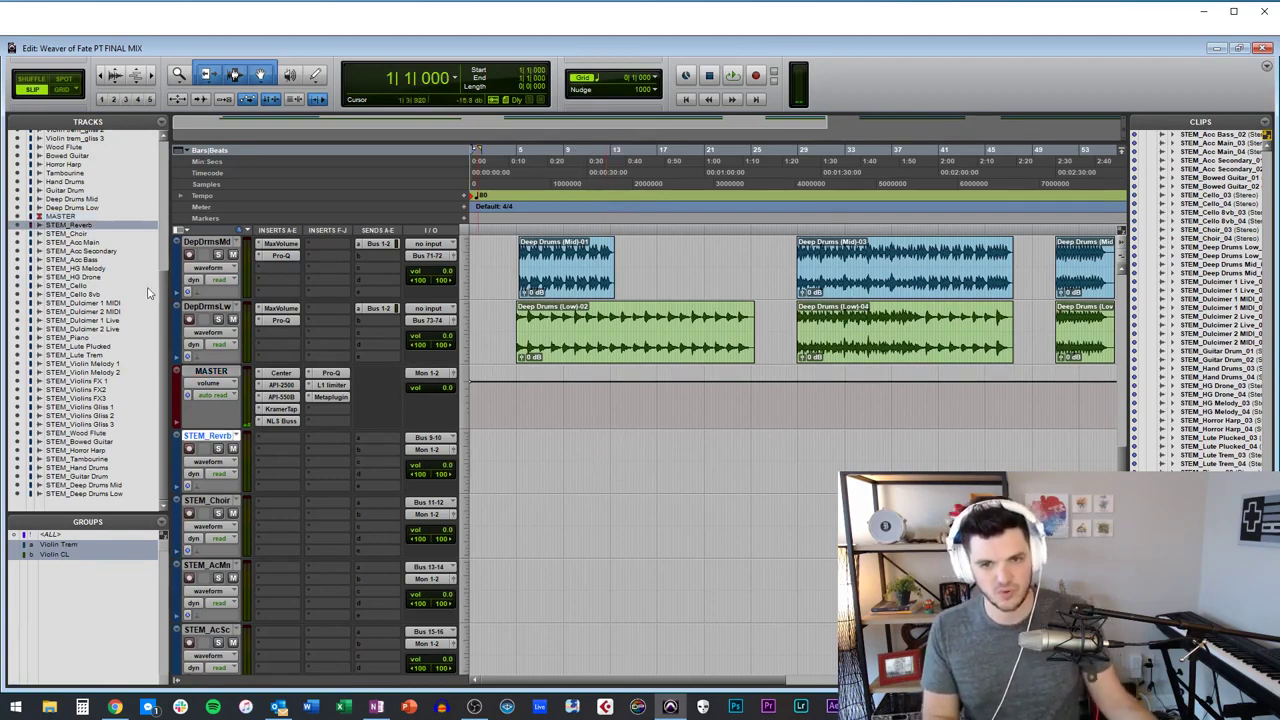
shift+click(67, 495)
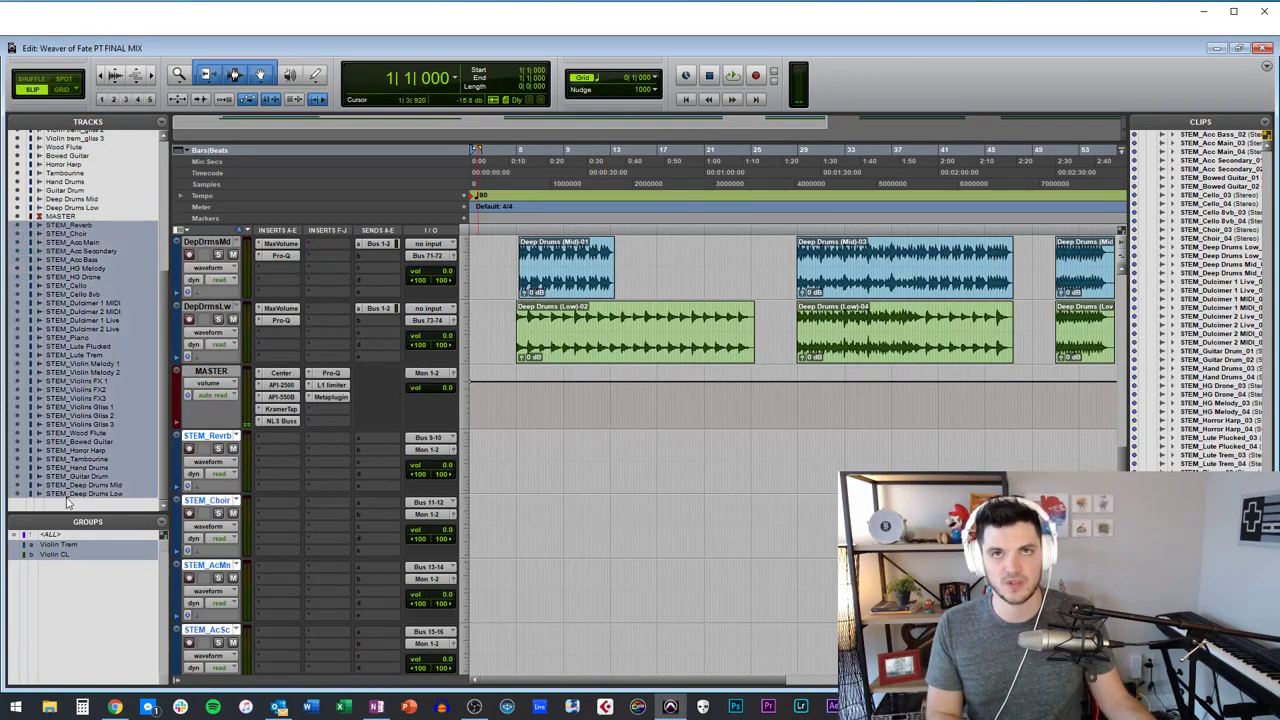
alt+shift+click(190, 450)
scroll(207, 457, down, 3)
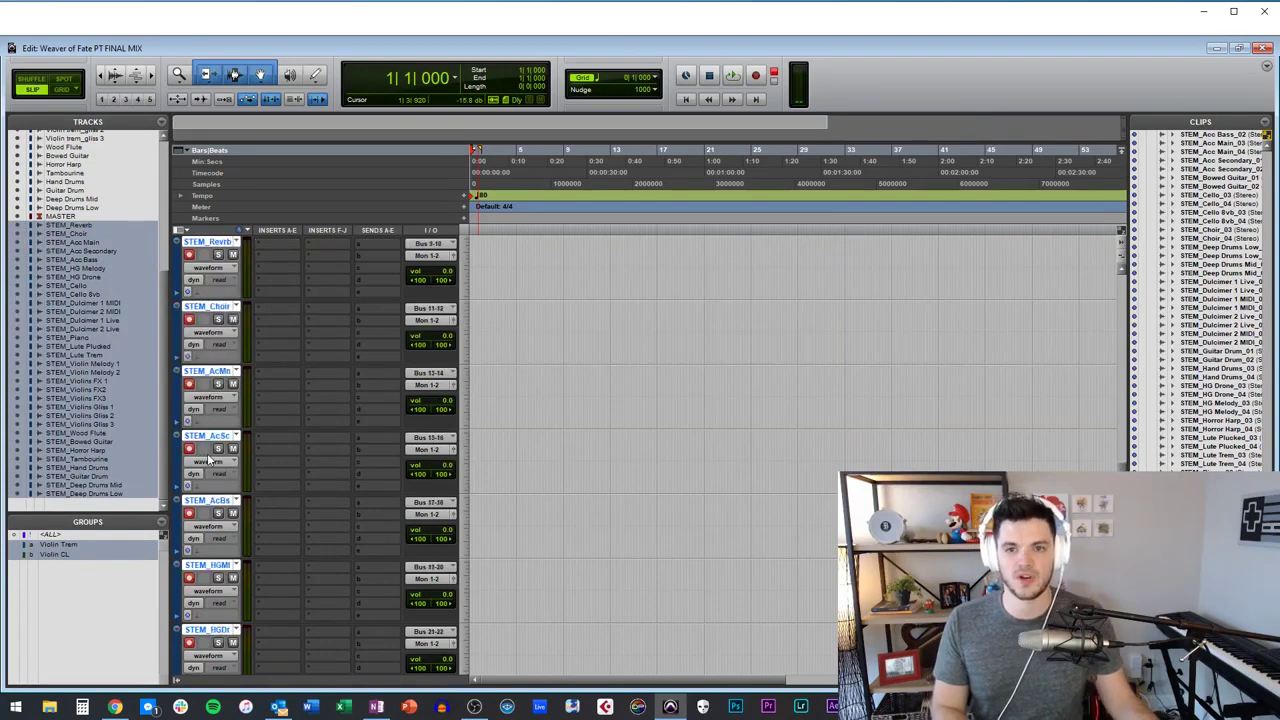
scroll(210, 460, up, 5)
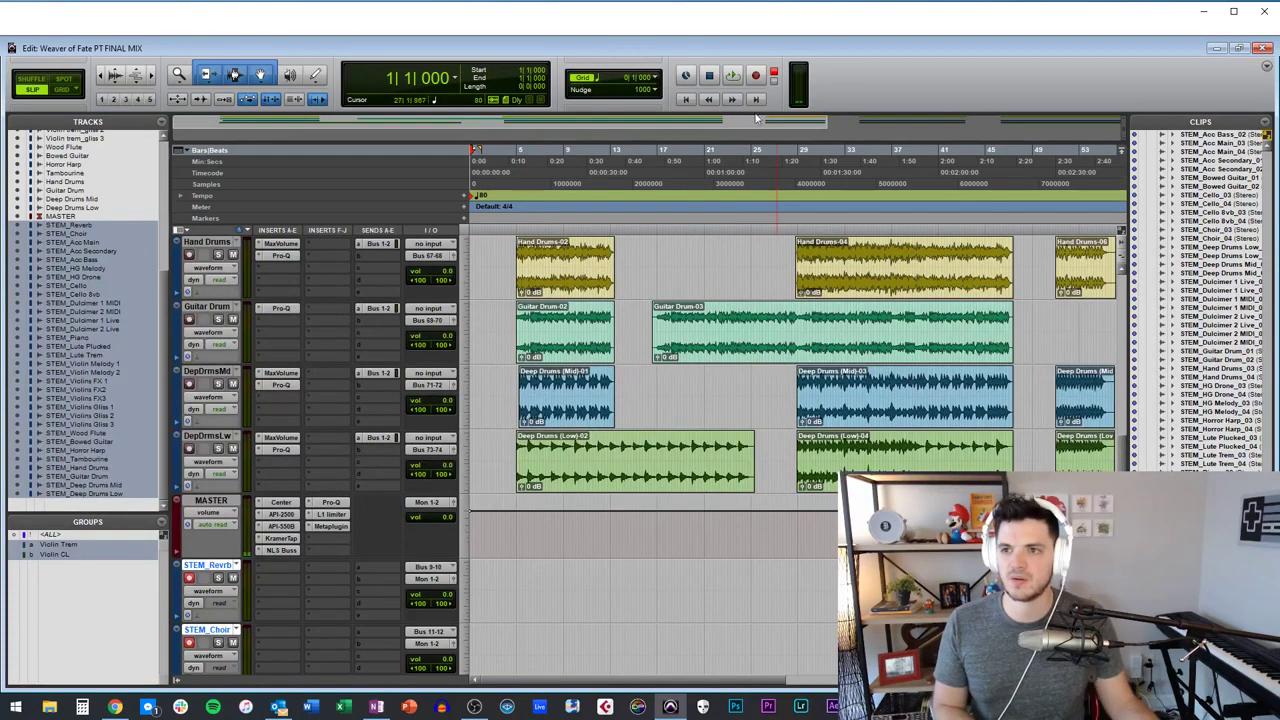
Record a short pass onto the armed STEM tracks from bar 1 to about bar 7, stop, and review the printed clips.
click(757, 77)
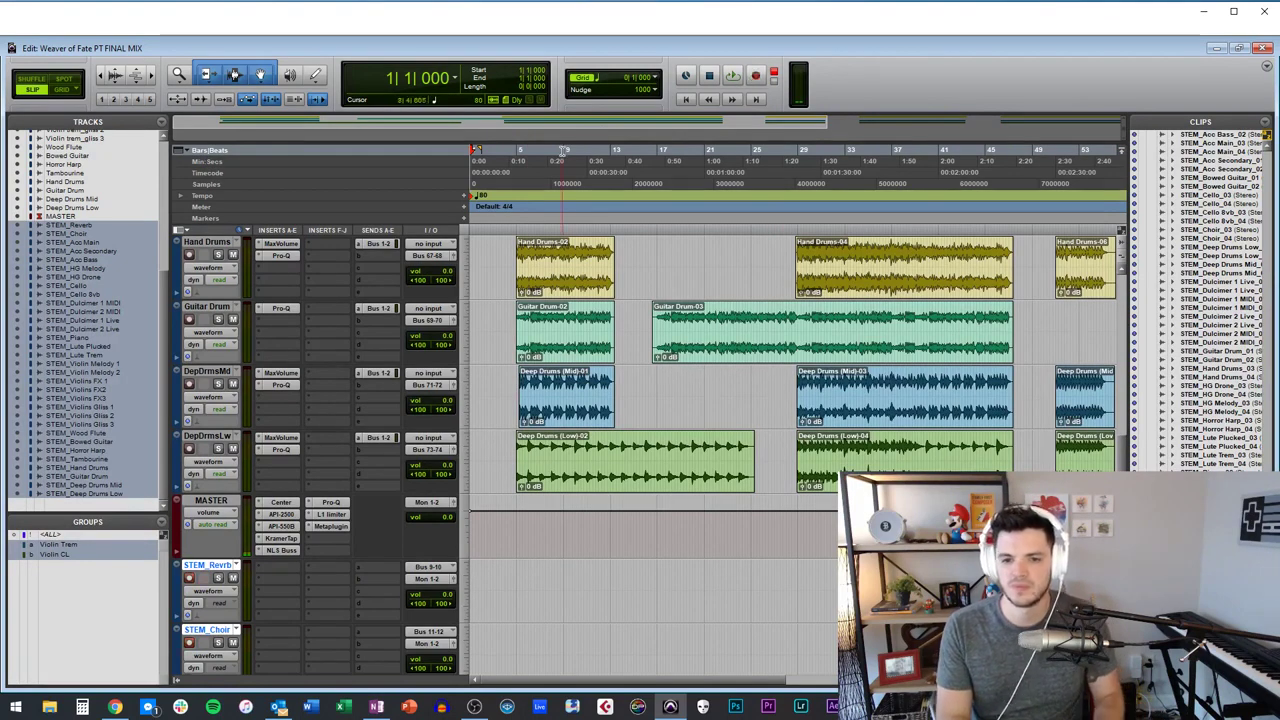
key(space)
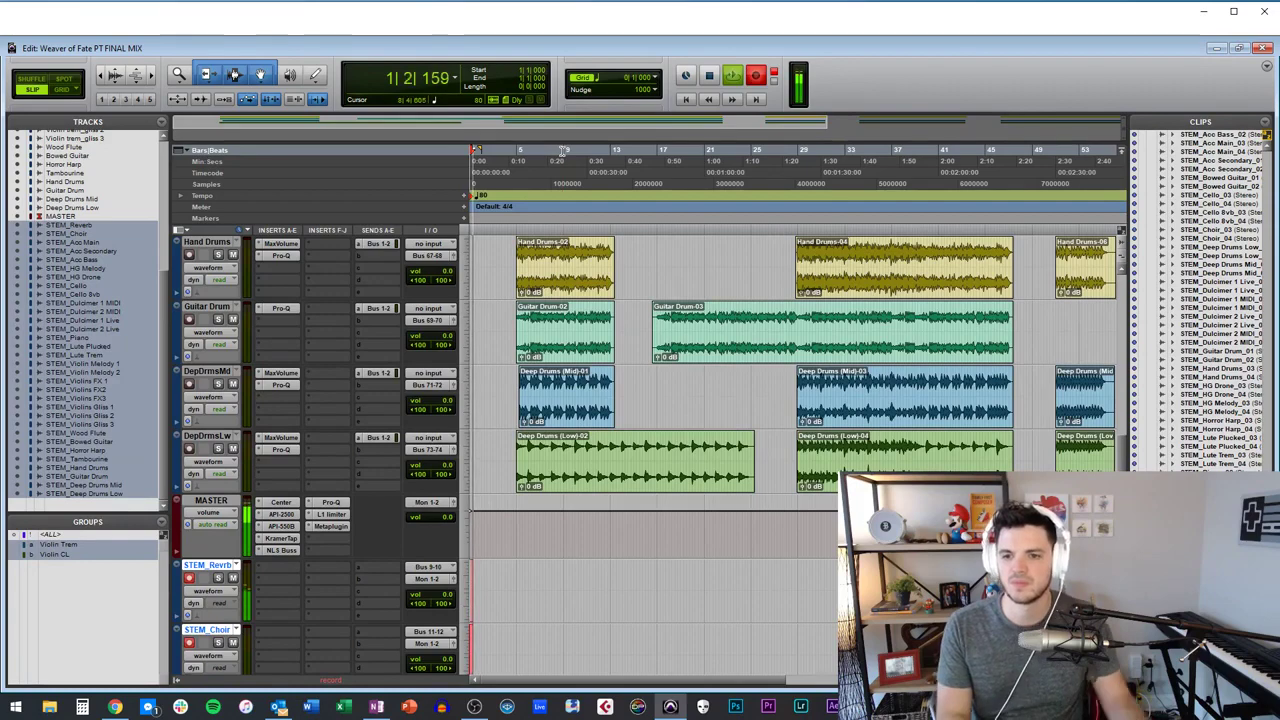
scroll(668, 415, down, 5)
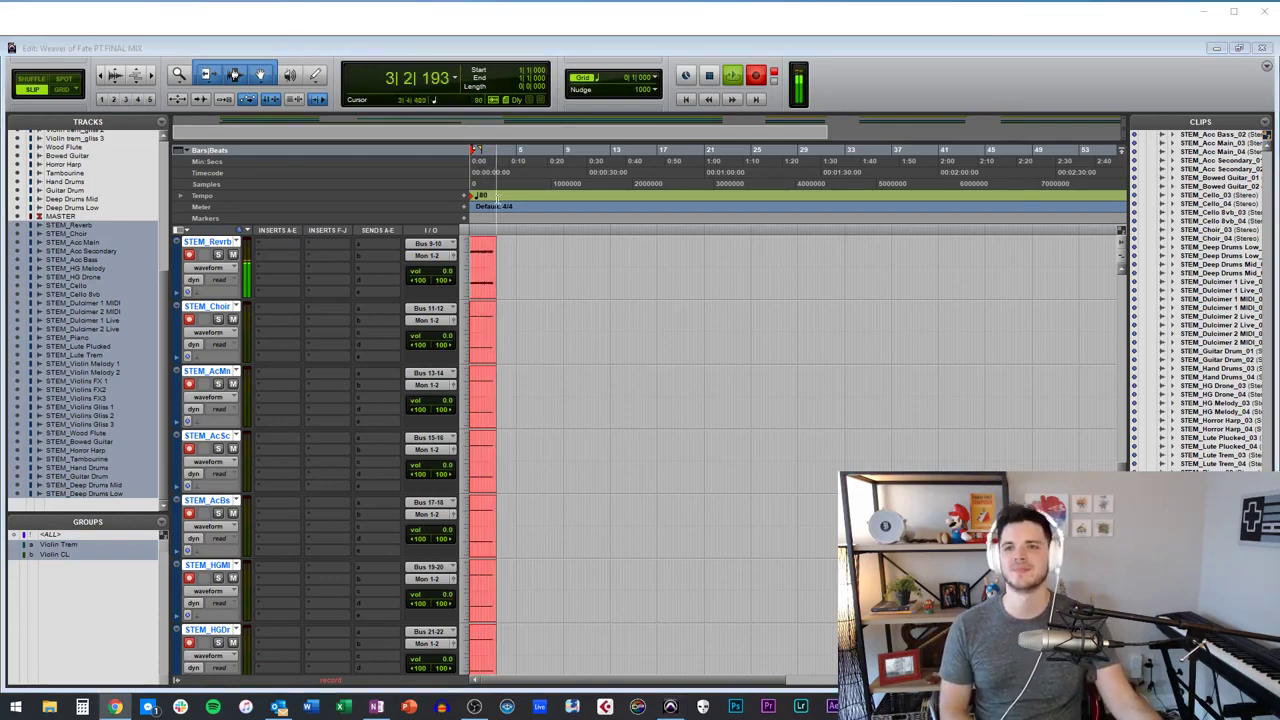
click(871, 102)
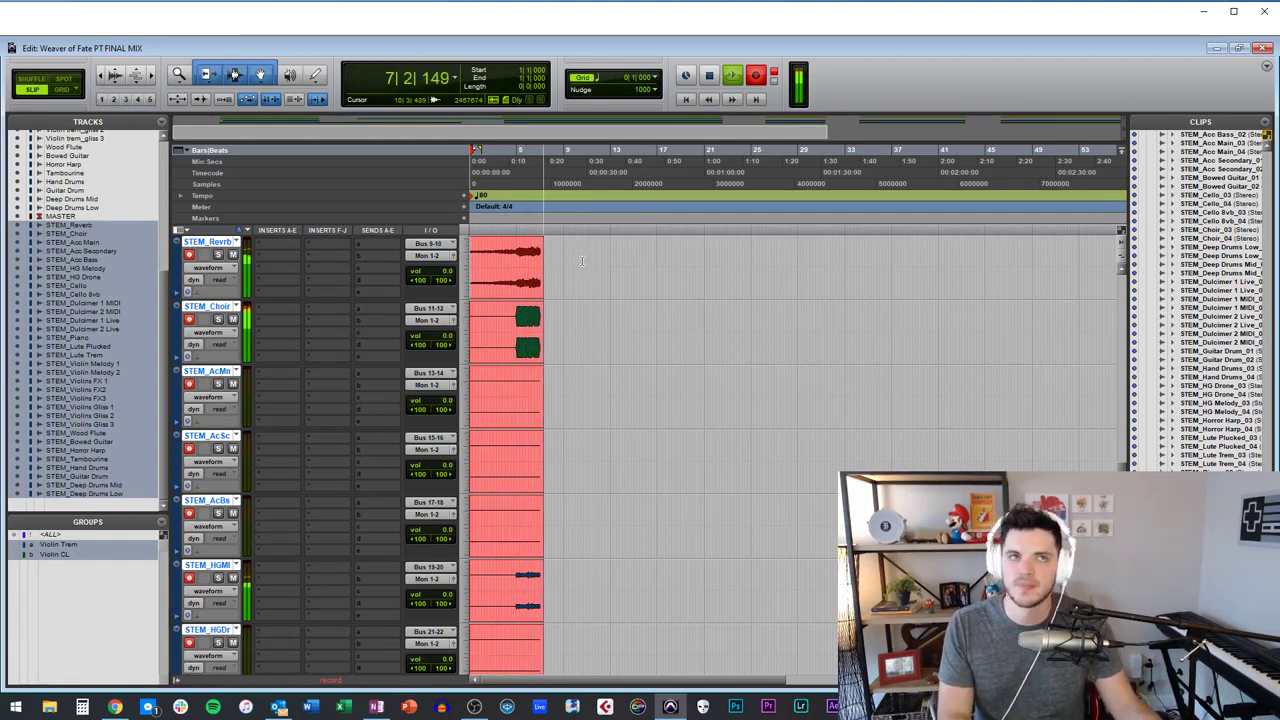
key(ctrl+period)
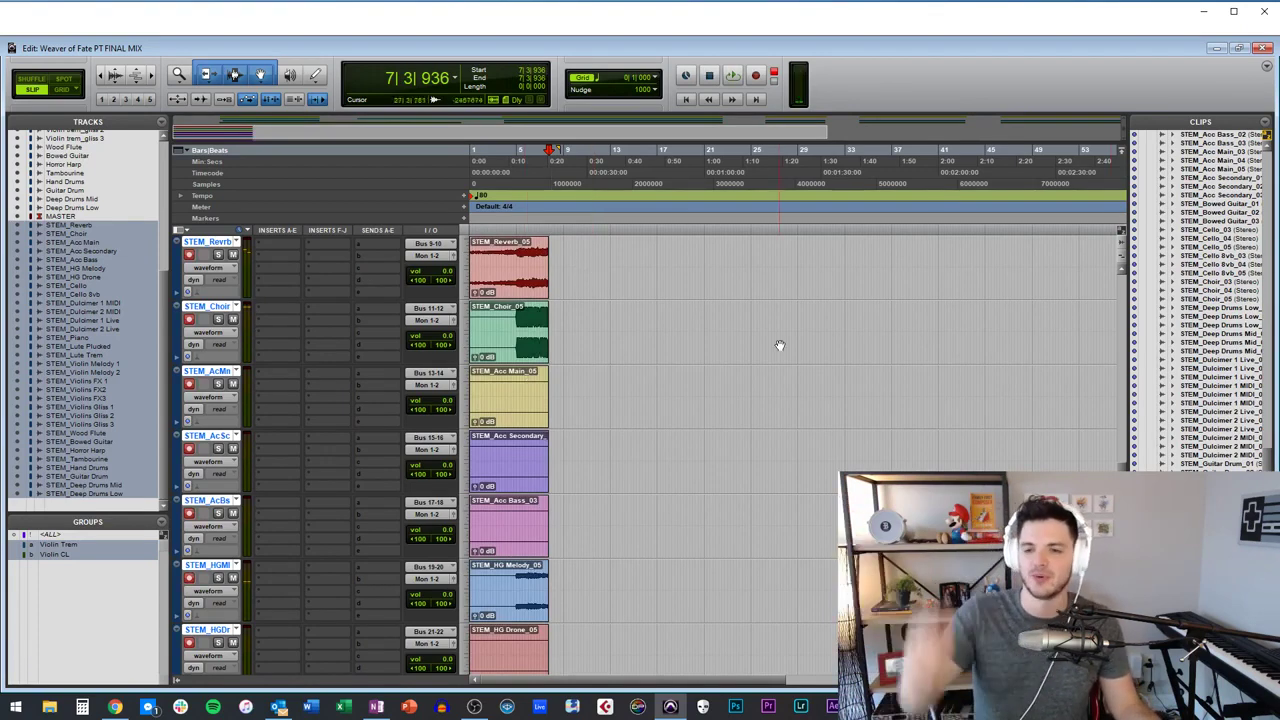
scroll(490, 292, down, 15)
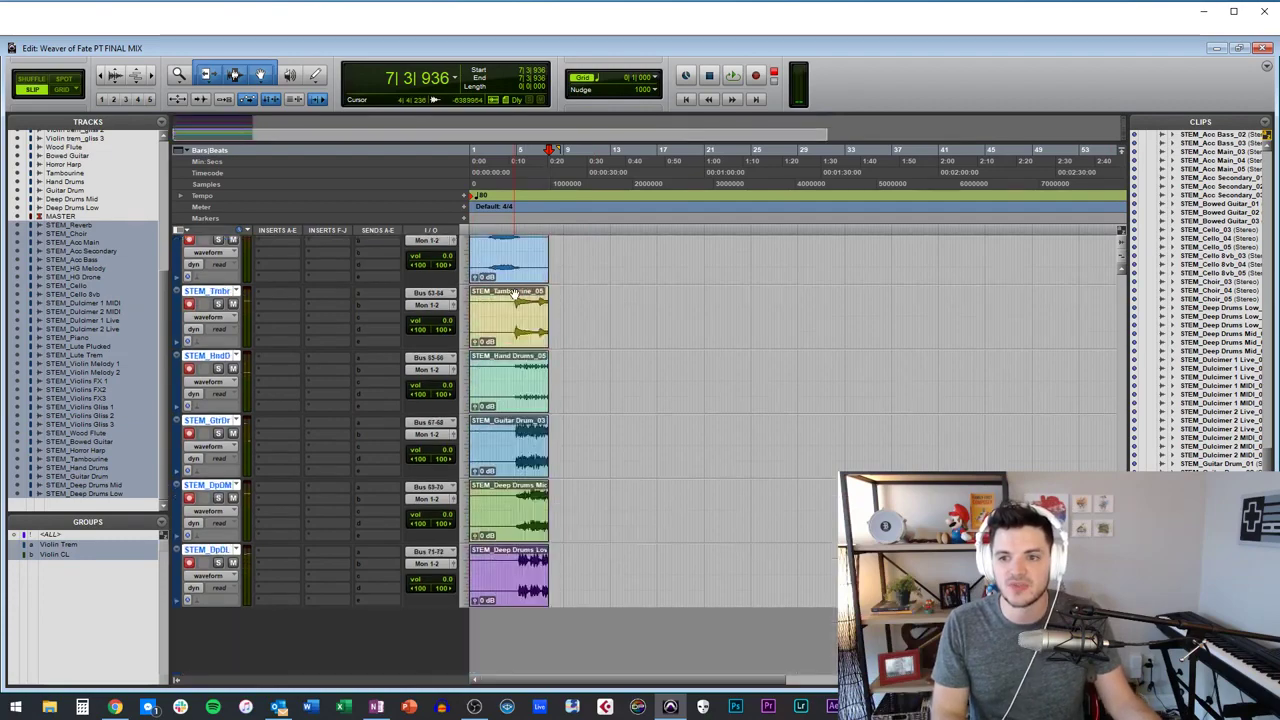
scroll(513, 292, up, 20)
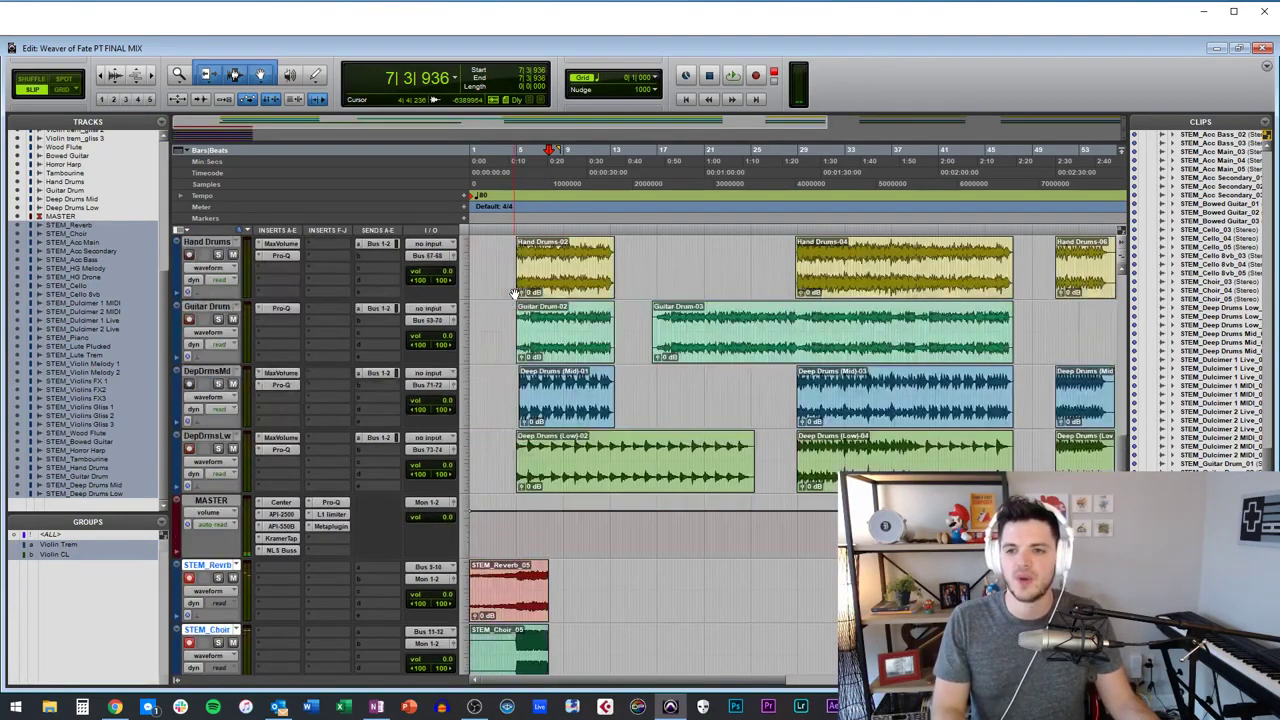
scroll(513, 292, down, 1)
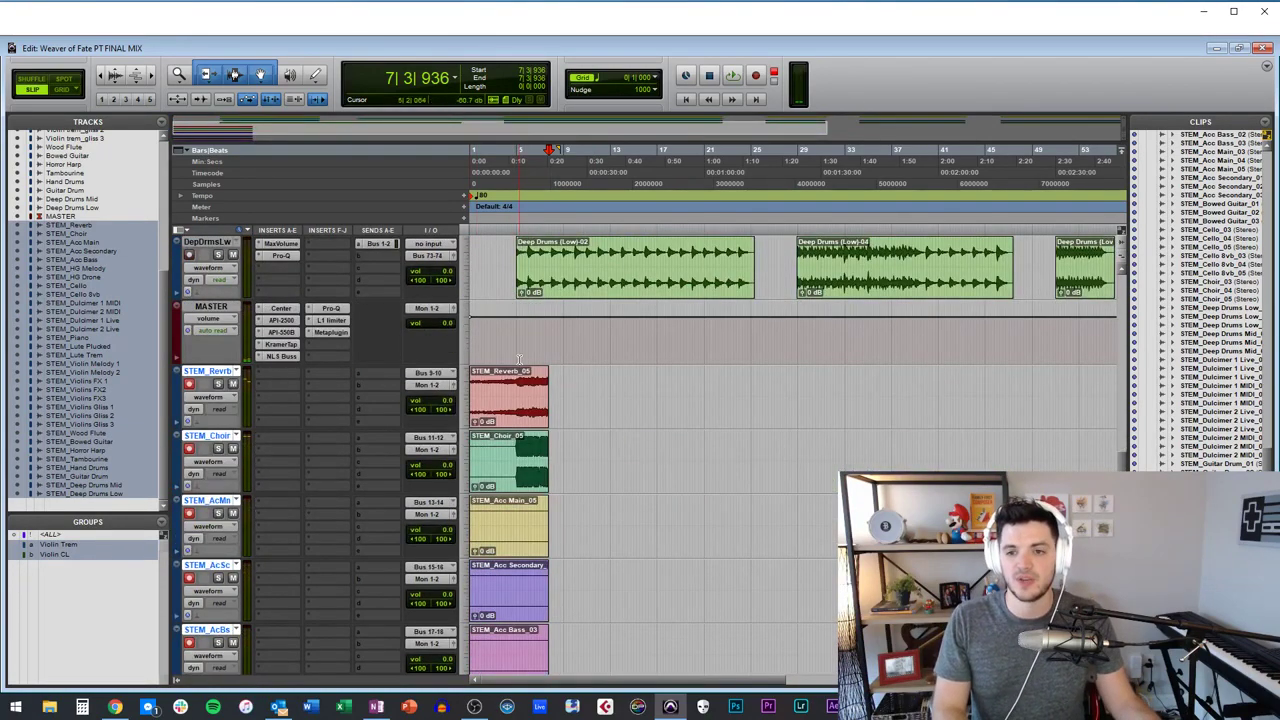
Select the recorded clips from STEM_Reverb through STEM_HG Drone, plus the STEM_Cello 8vb clip.
click(509, 412)
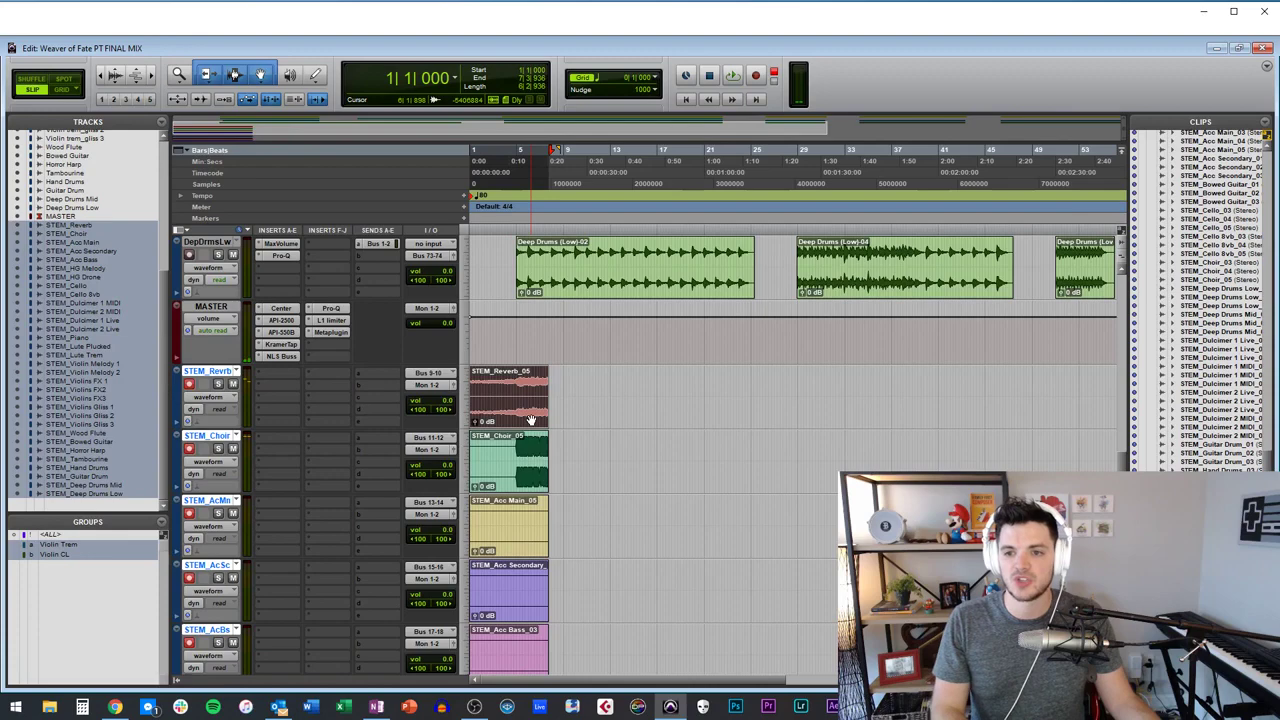
shift+click(505, 469)
shift+click(506, 537)
scroll(511, 568, down, 2)
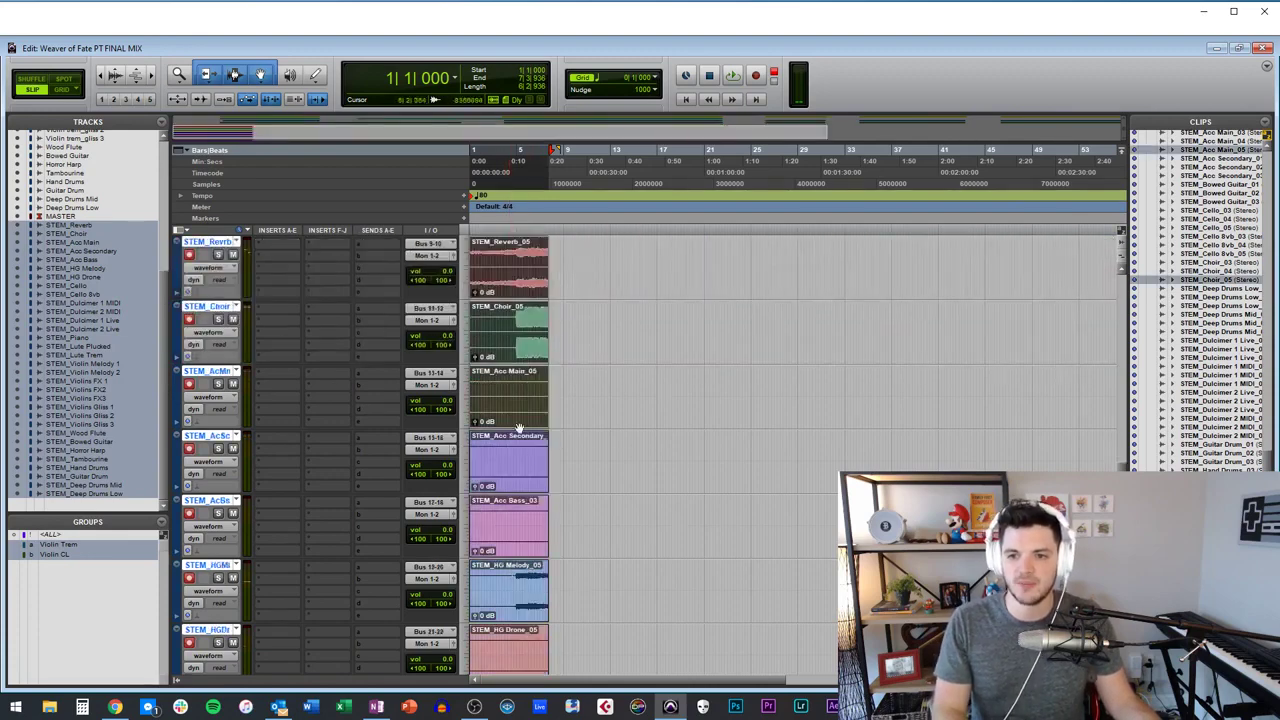
shift+click(500, 463)
shift+click(511, 540)
scroll(512, 540, down, 2)
shift+click(511, 488)
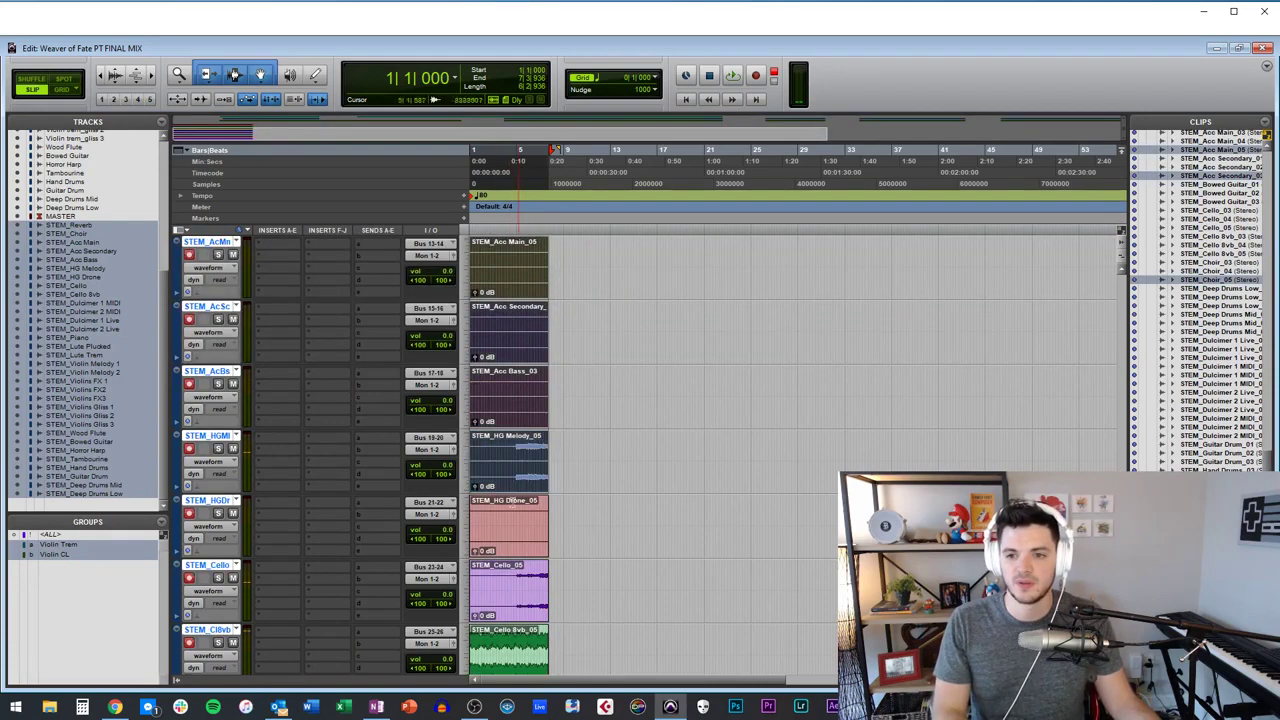
shift+click(506, 535)
shift+click(508, 663)
Extend the clip selection with Dulcimer 2 Live, Lute Plucked, Violin Melody 2, Violins FX 1 to 3 and Violins Gliss 1.
scroll(508, 514, down, 4)
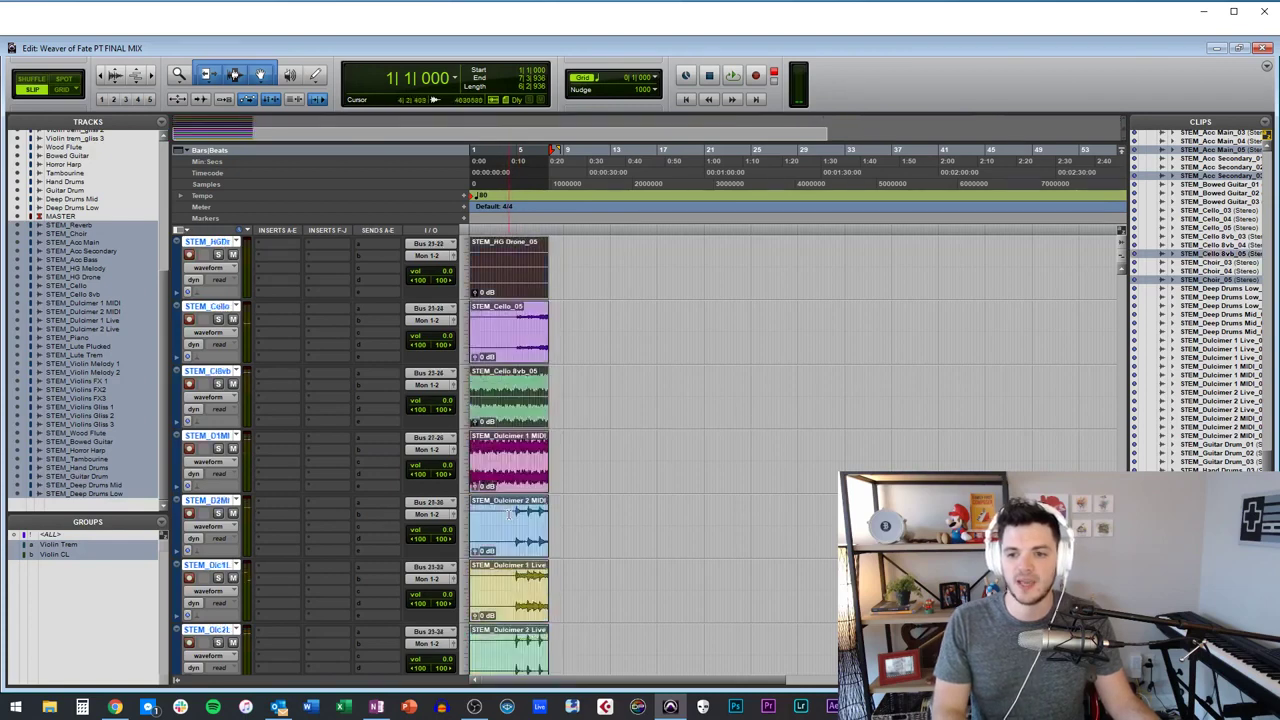
scroll(505, 480, down, 3)
shift+click(499, 484)
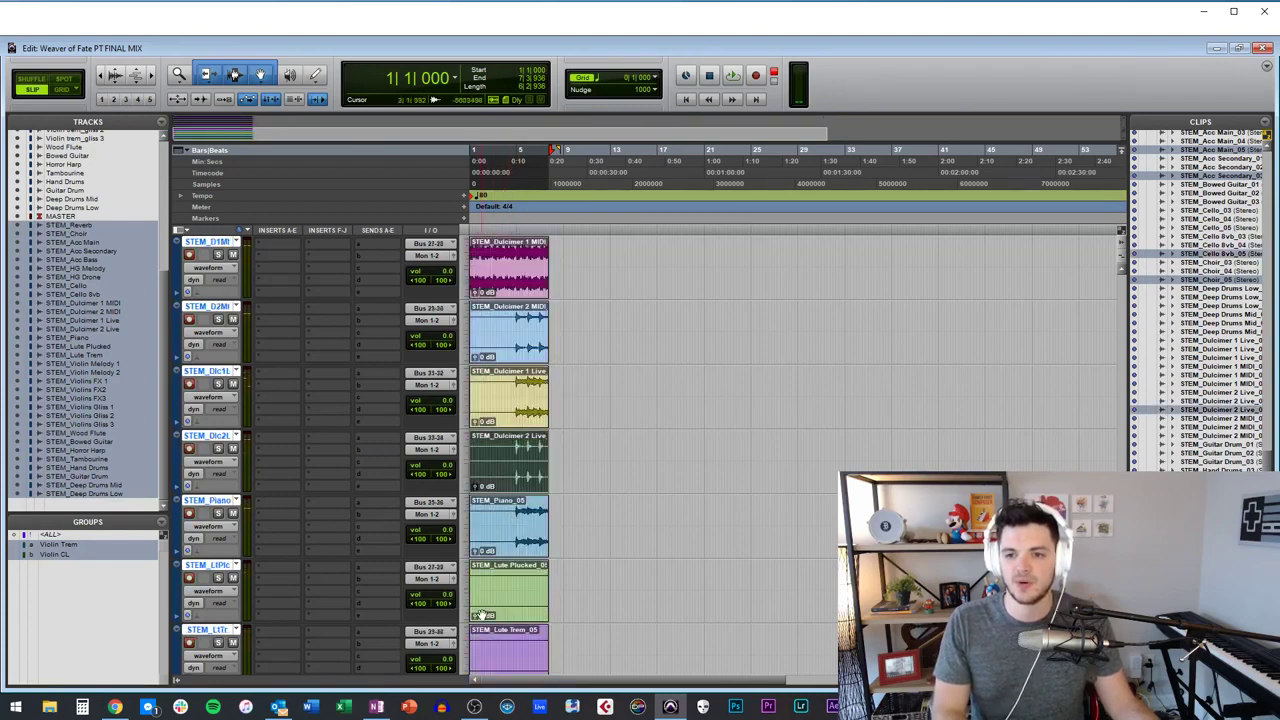
shift+click(482, 614)
scroll(500, 497, down, 6)
shift+click(512, 378)
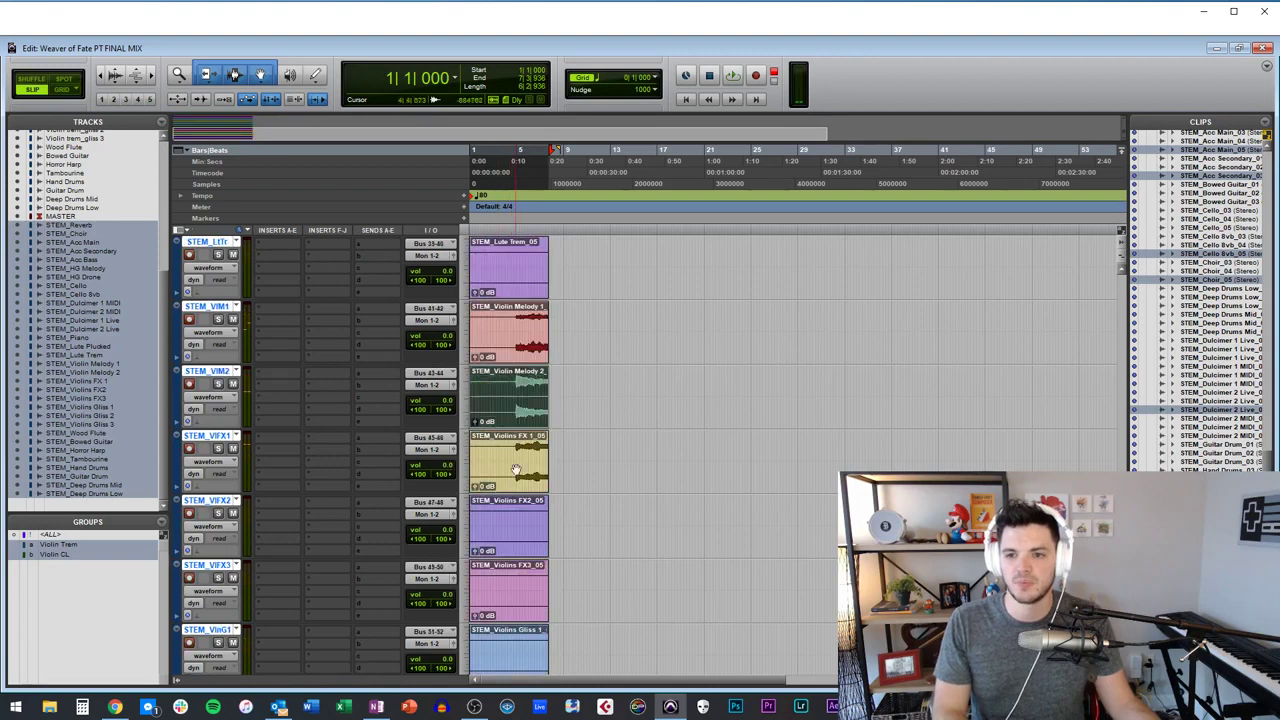
shift+click(515, 469)
shift+click(503, 537)
shift+click(503, 605)
shift+click(500, 650)
scroll(500, 650, down, 9)
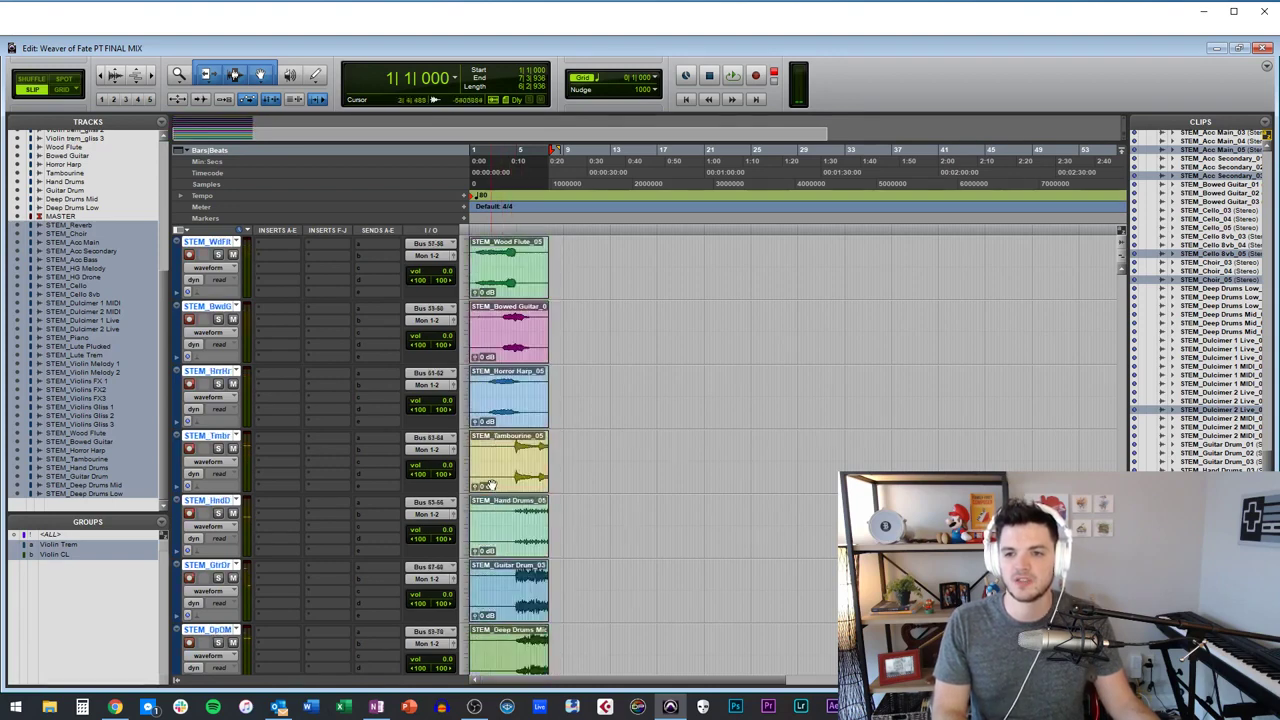
scroll(563, 386, up, 10)
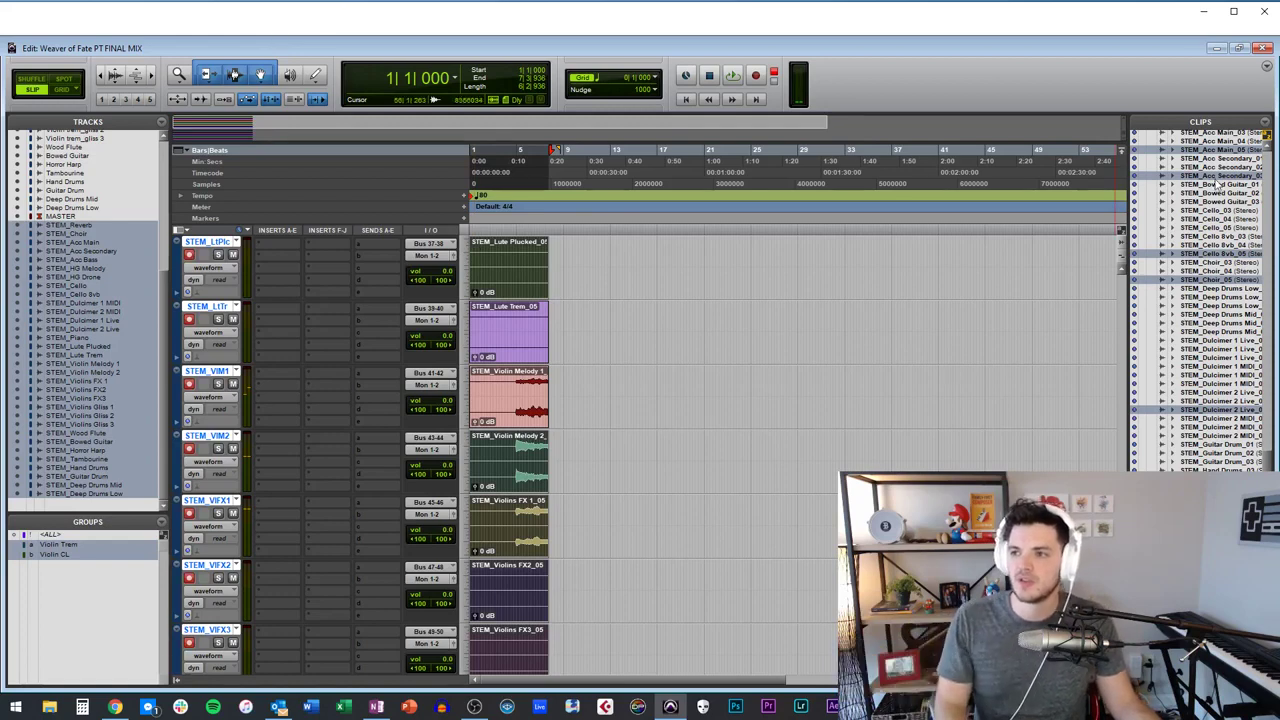
Try an export of the selected clips as files with WAV type and 16 Bit depth, and cancel it.
right_click(1203, 157)
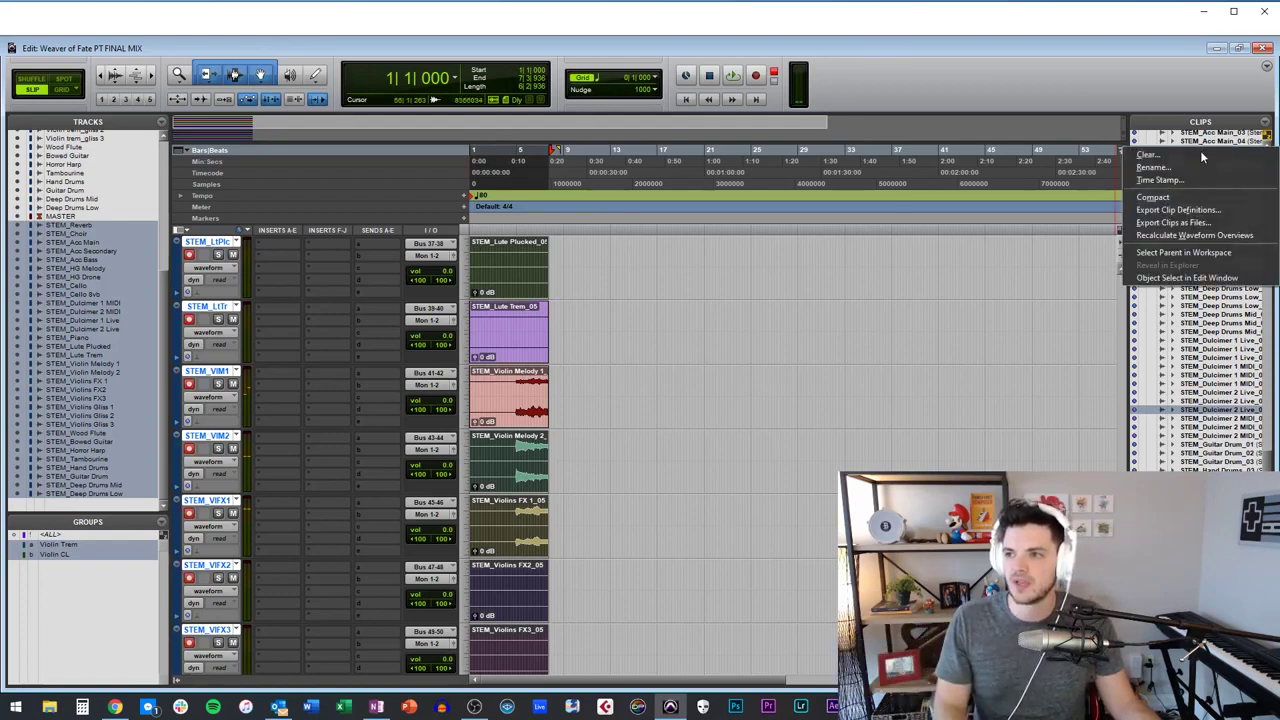
click(1177, 220)
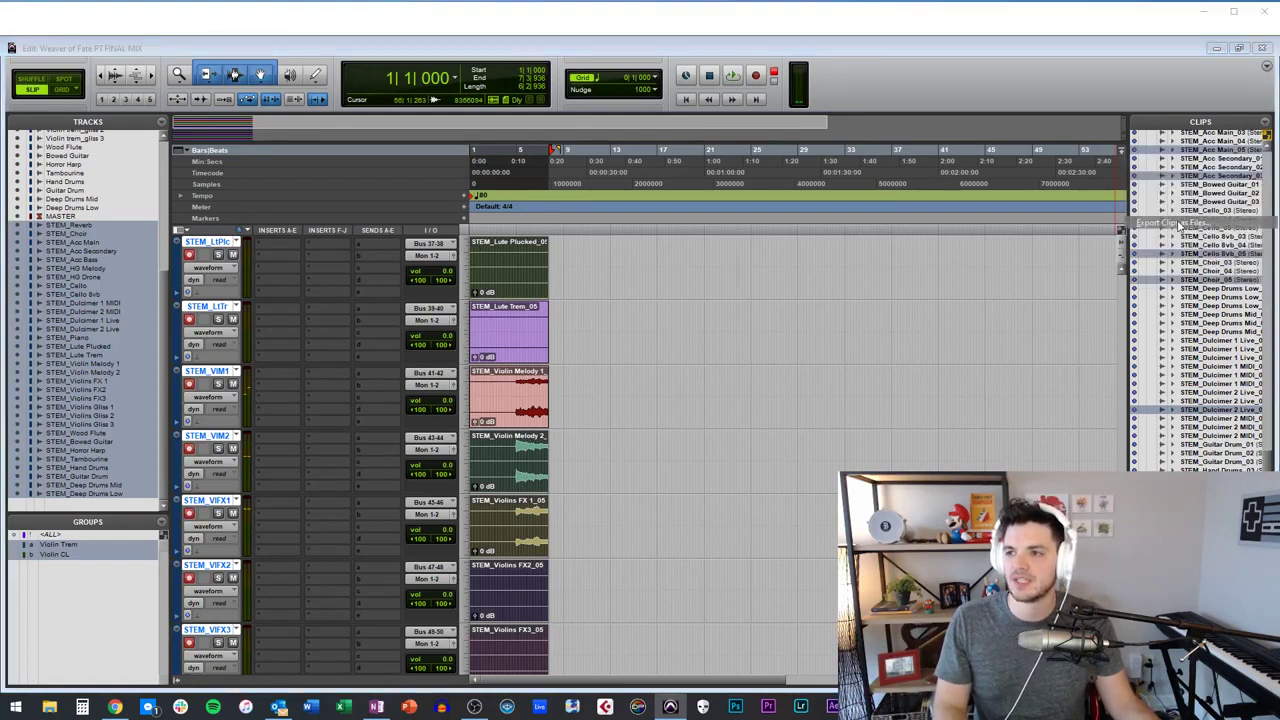
drag(617, 159, 572, 192)
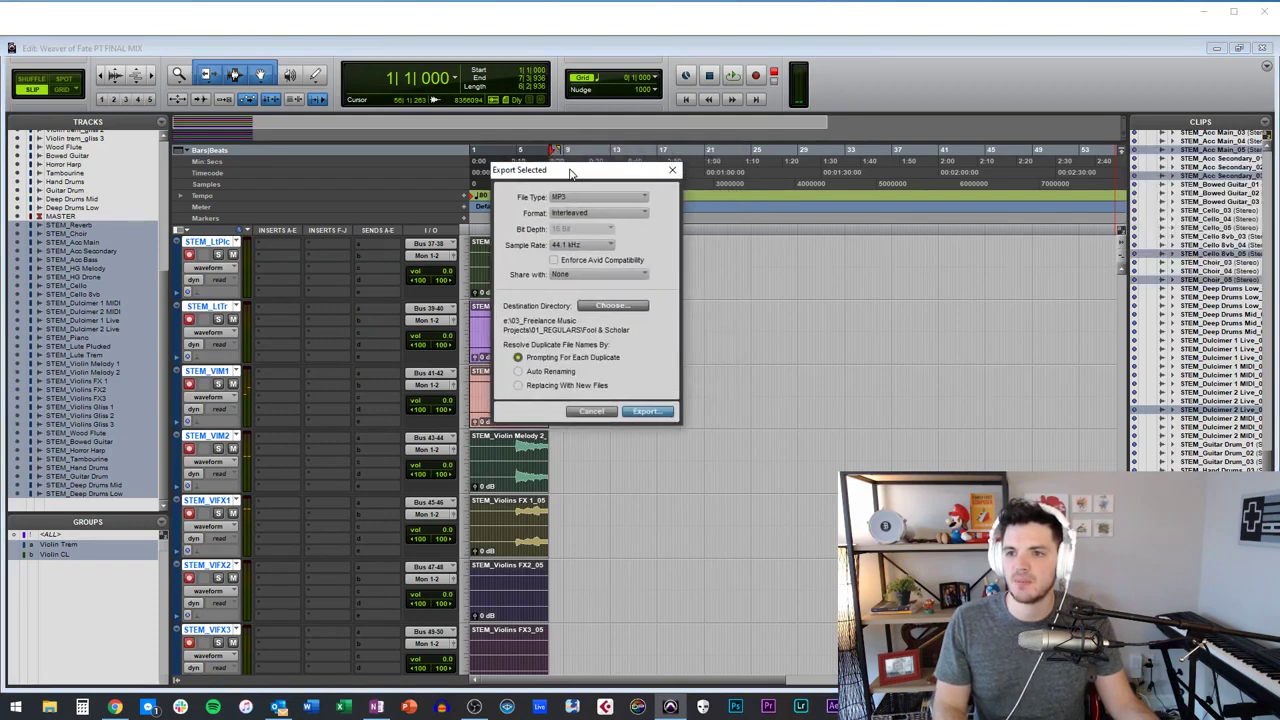
click(604, 212)
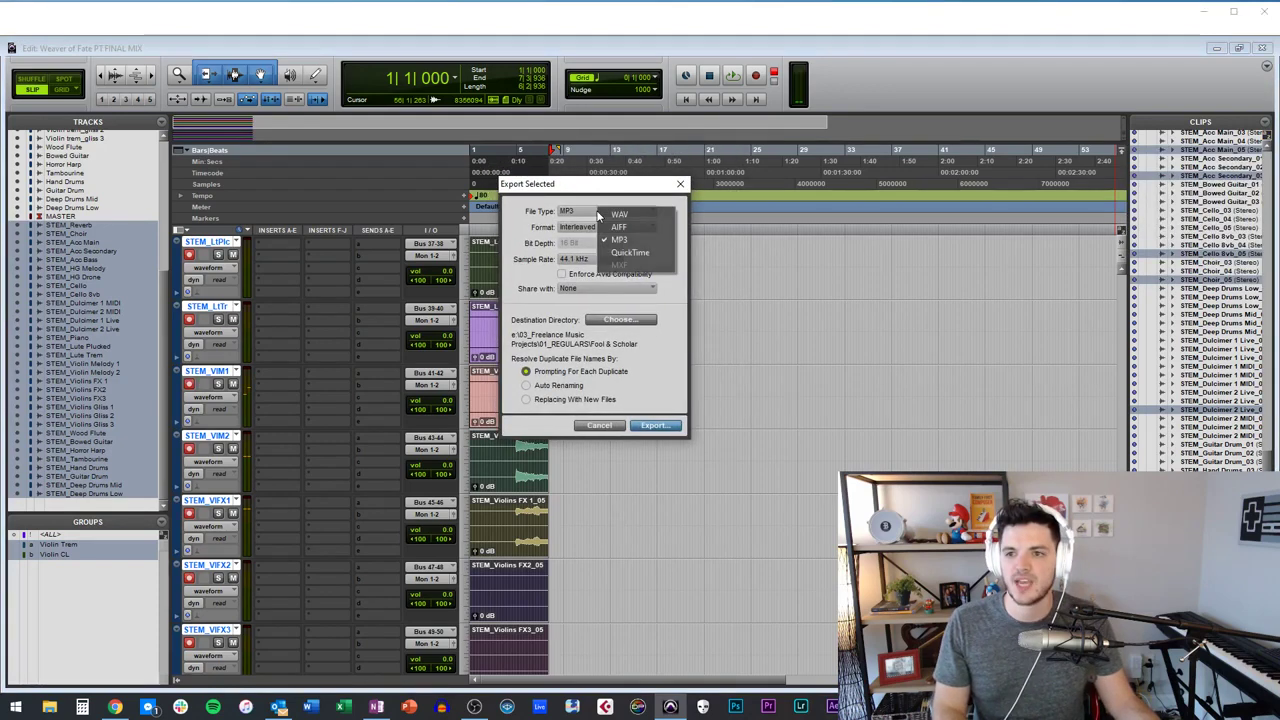
click(613, 216)
click(590, 243)
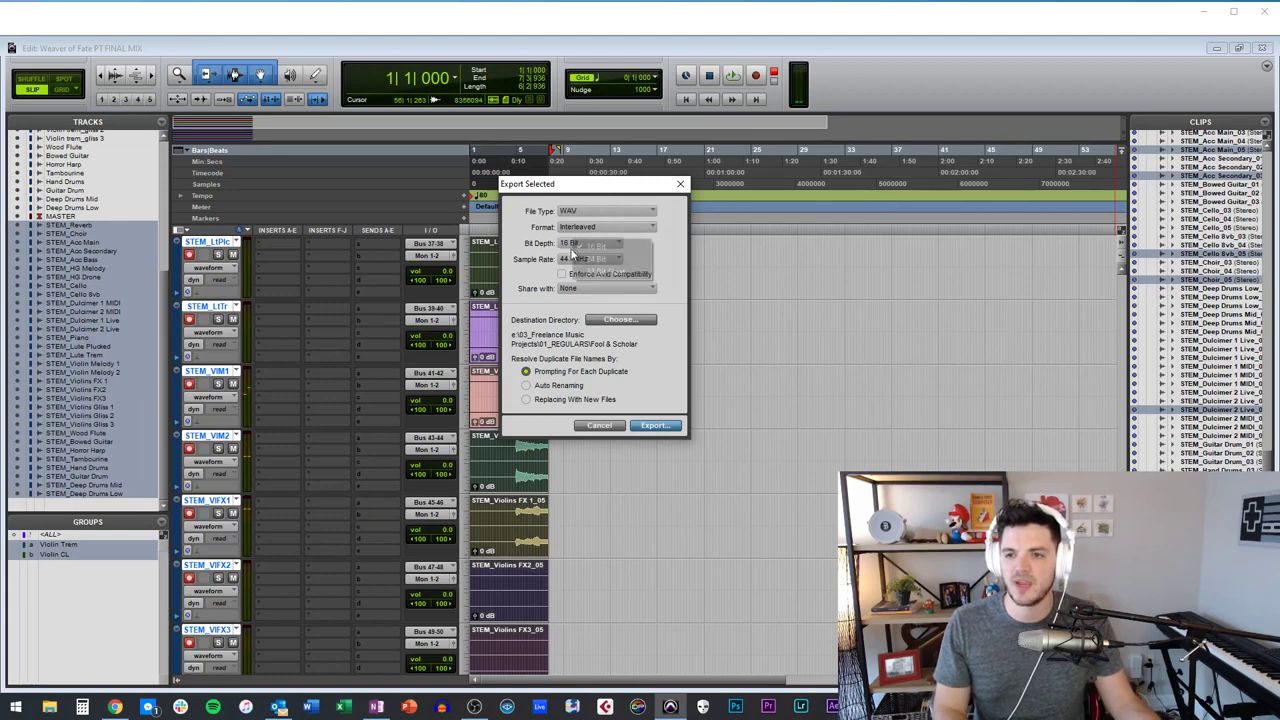
click(586, 243)
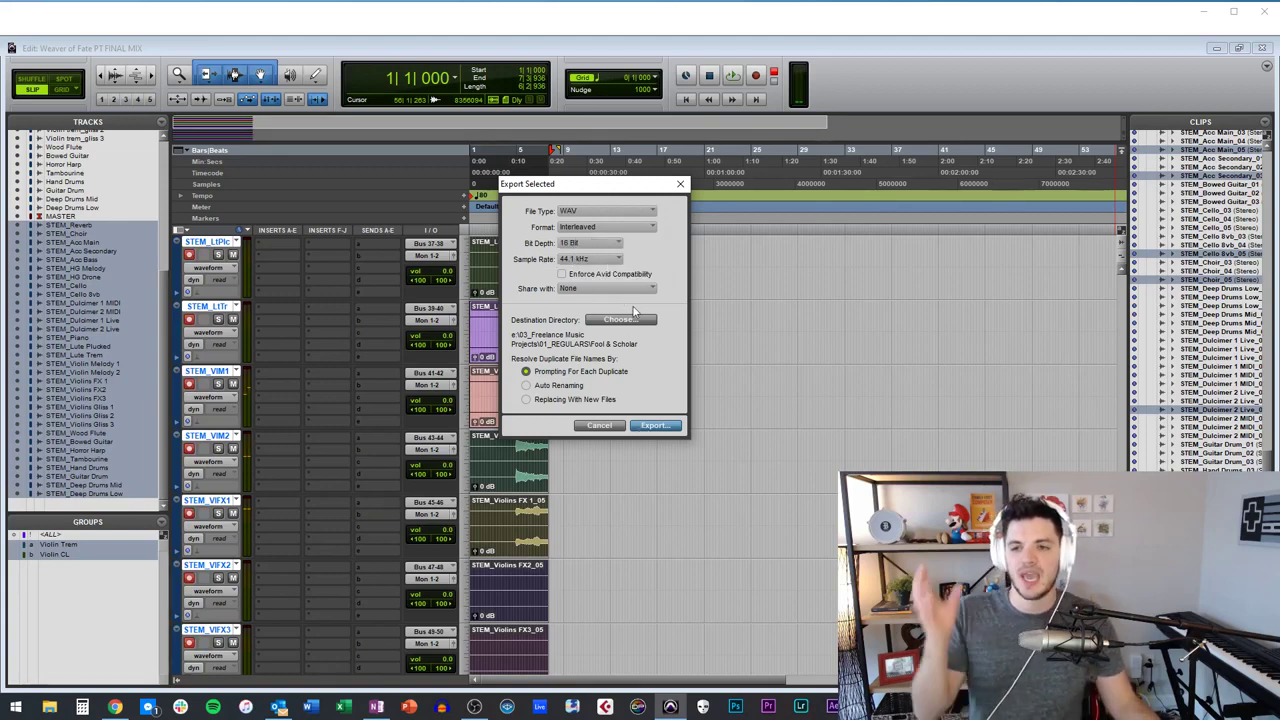
click(598, 426)
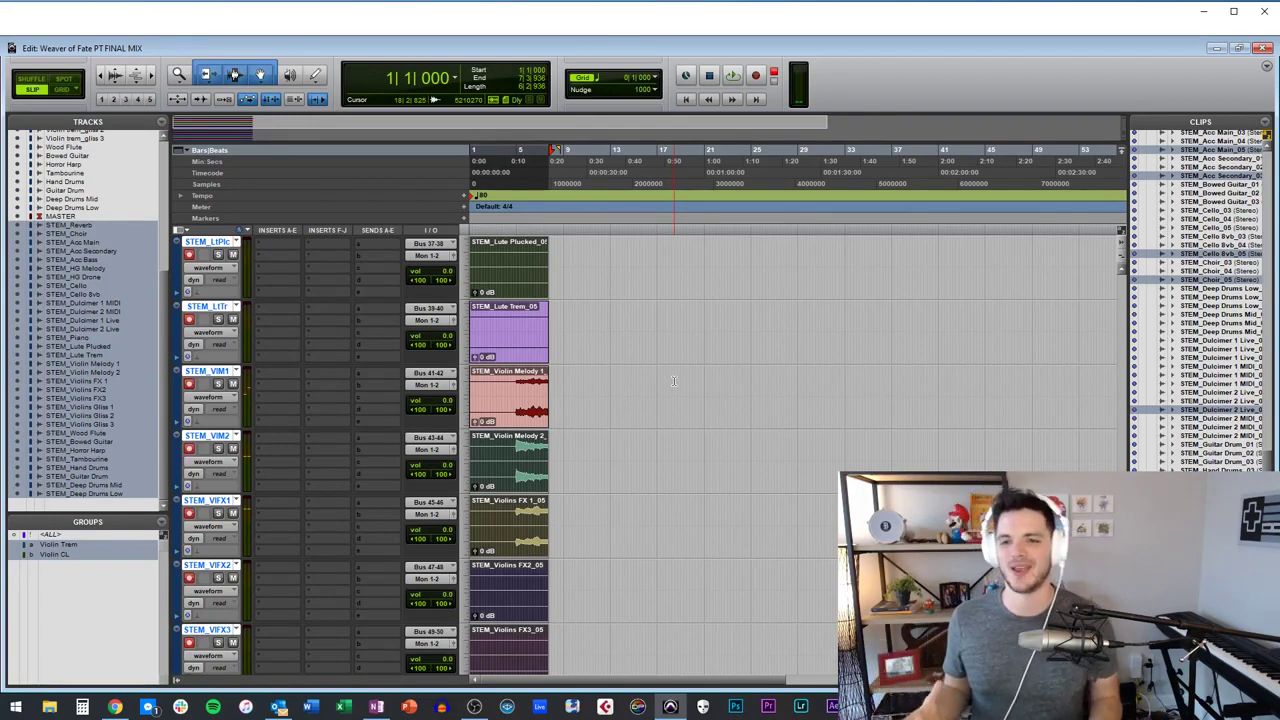
Examine the recorded STEM clips and their bus inputs alongside the instrument tracks and the MASTER track.
scroll(490, 370, down, 10)
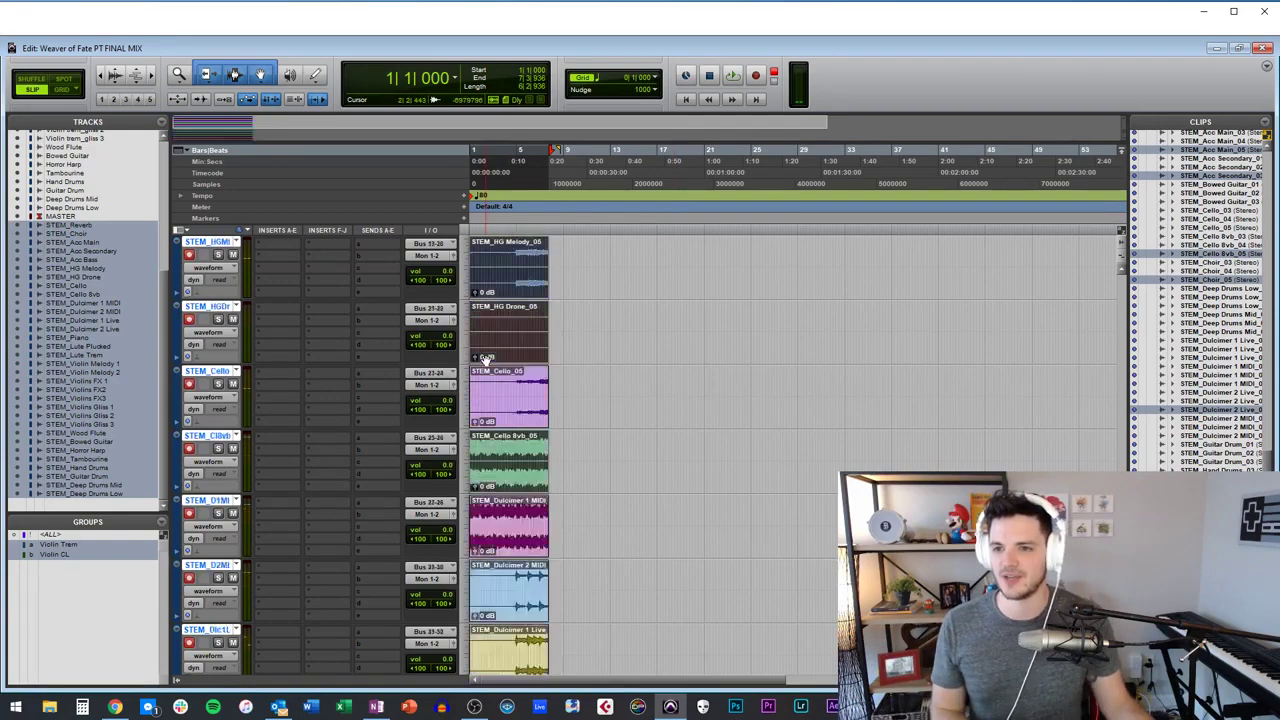
scroll(492, 371, down, 10)
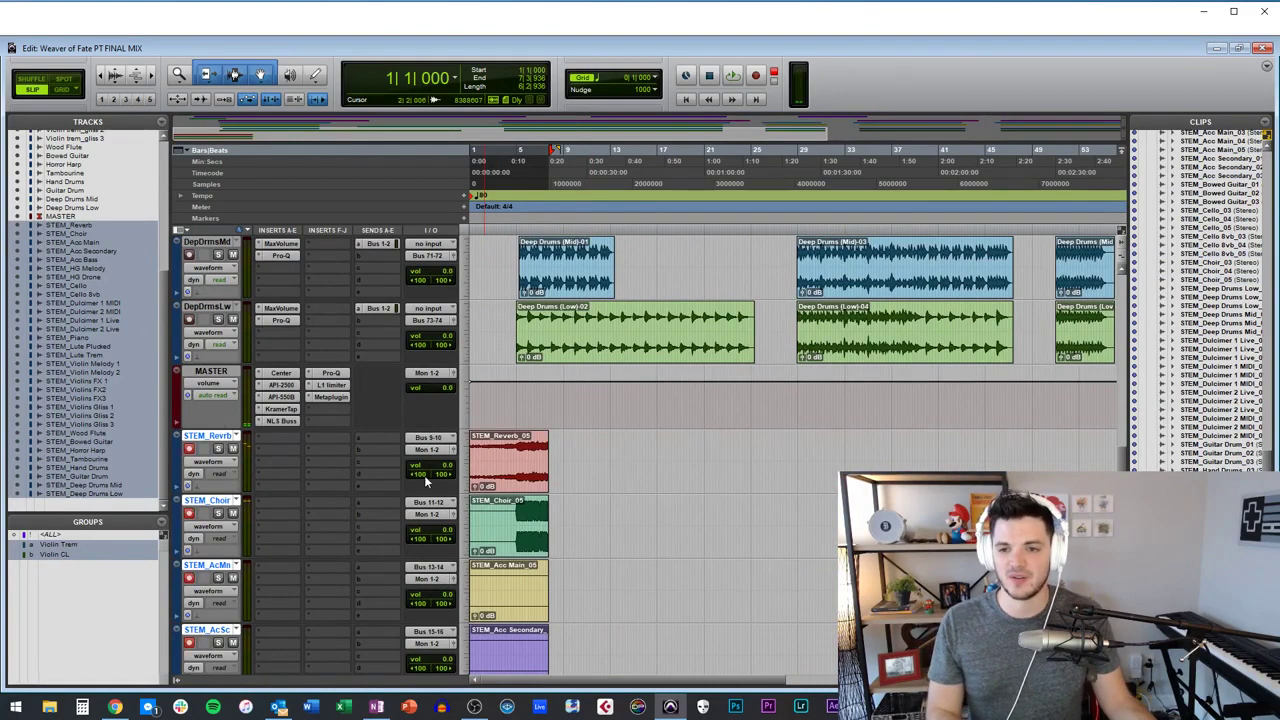
scroll(587, 490, down, 5)
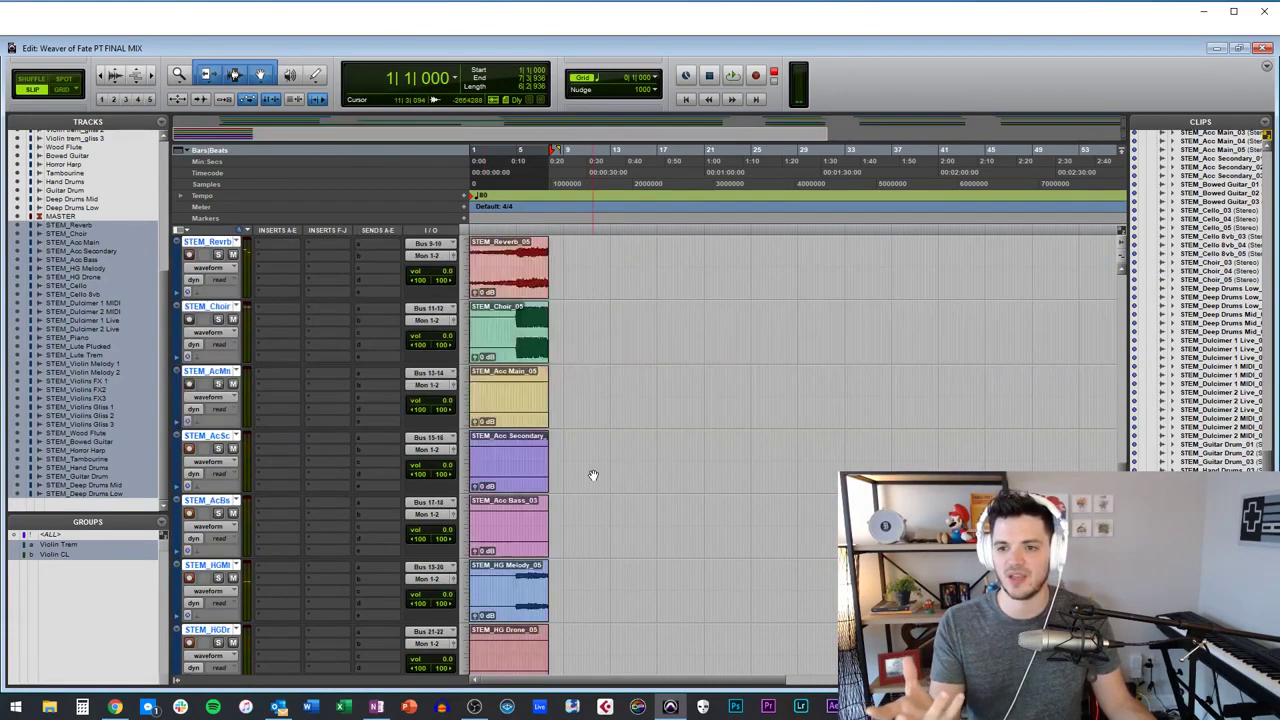
scroll(590, 483, up, 8)
scroll(592, 476, up, 5)
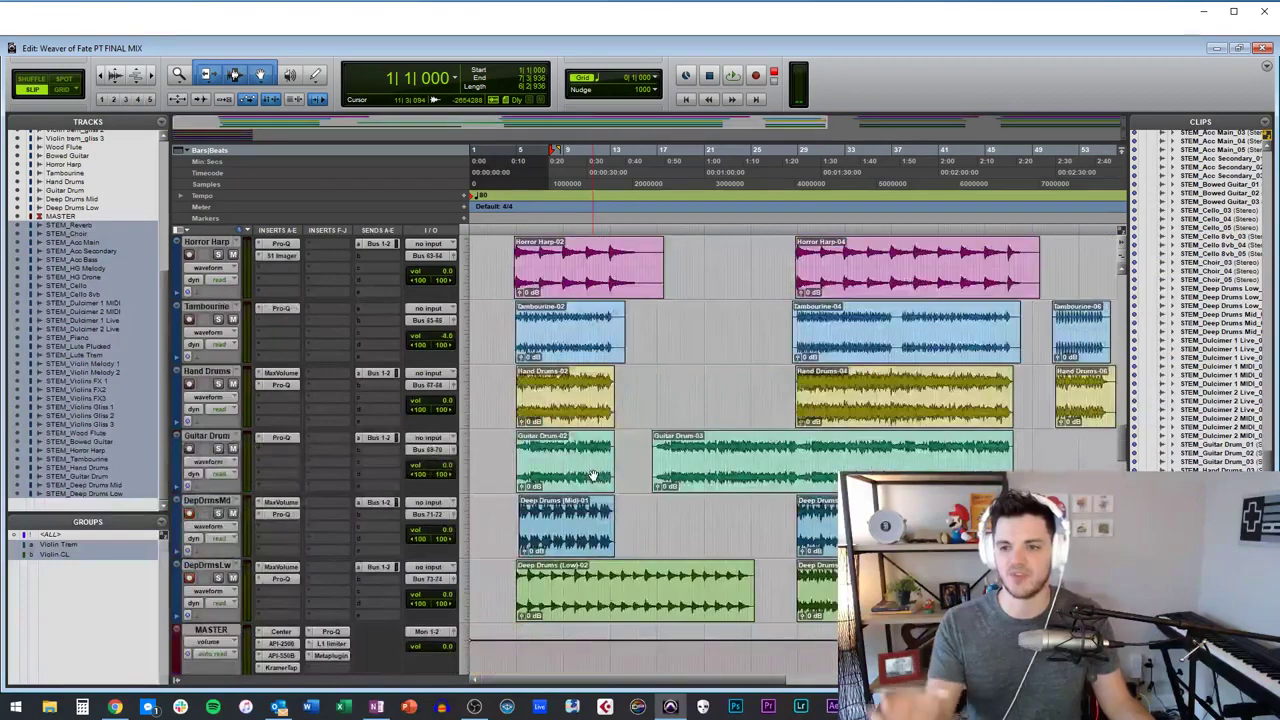
scroll(592, 470, down, 10)
scroll(677, 404, up, 2)
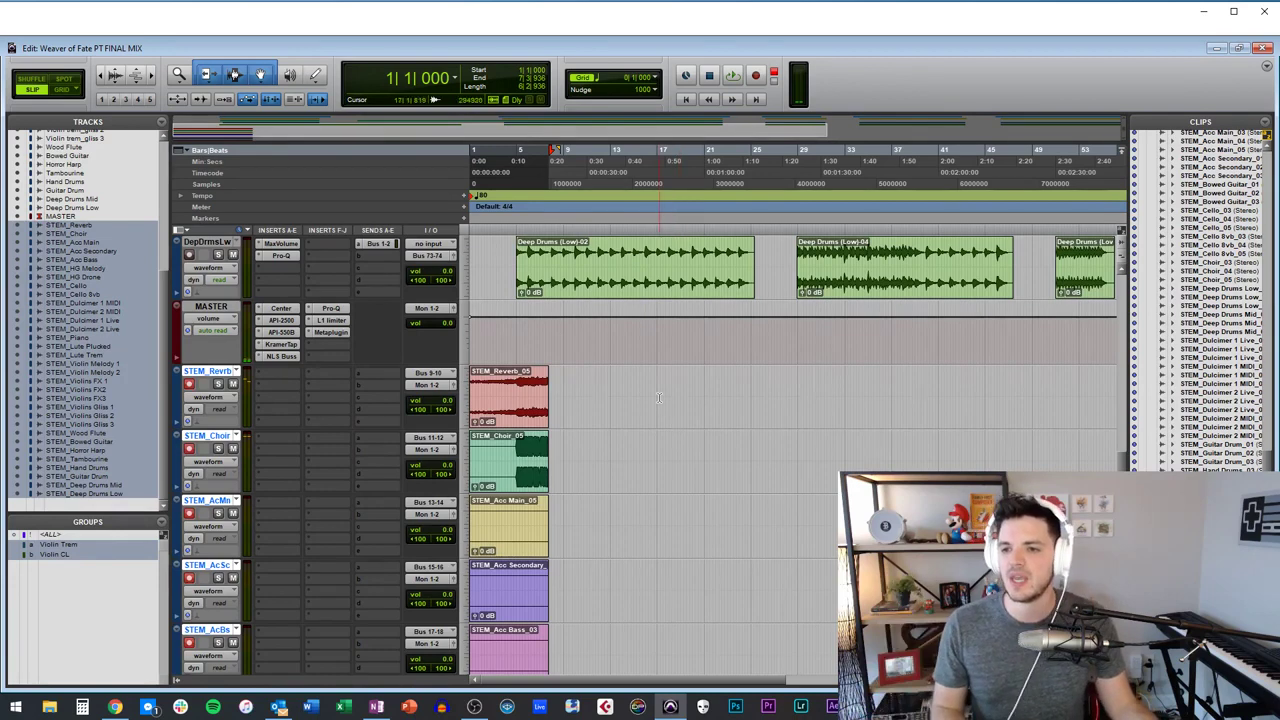
click(659, 398)
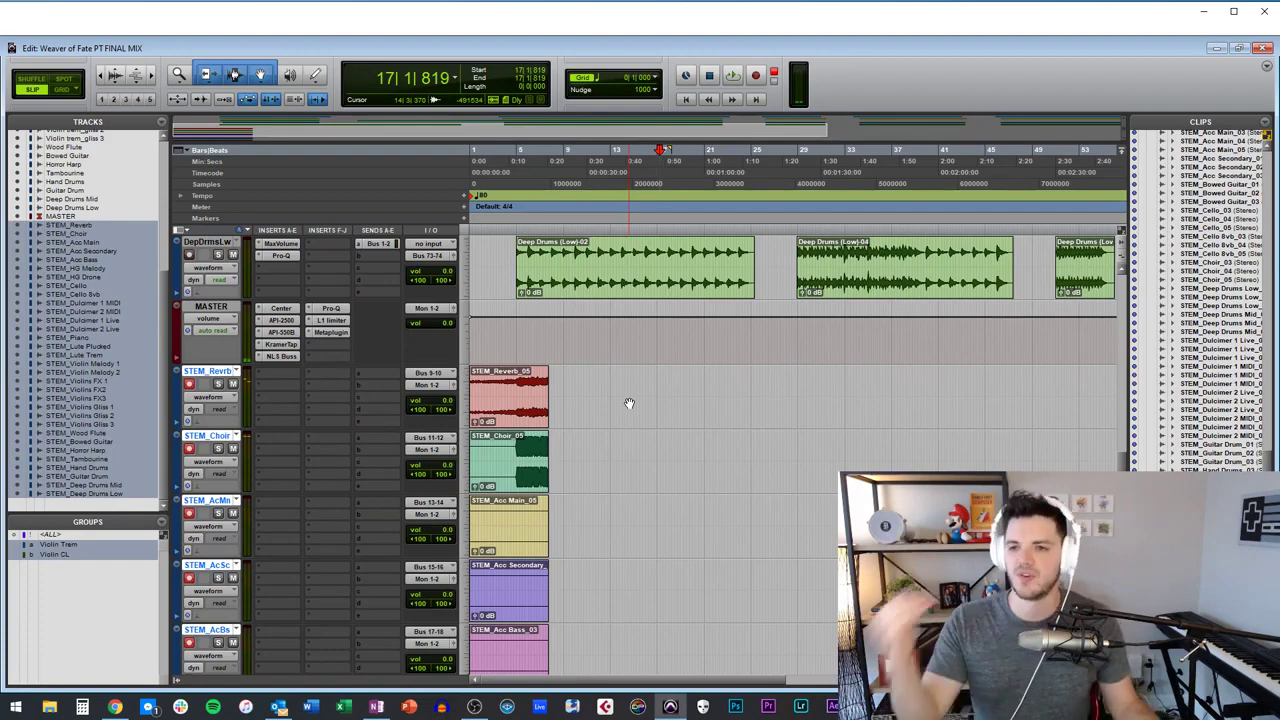
scroll(610, 420, up, 3)
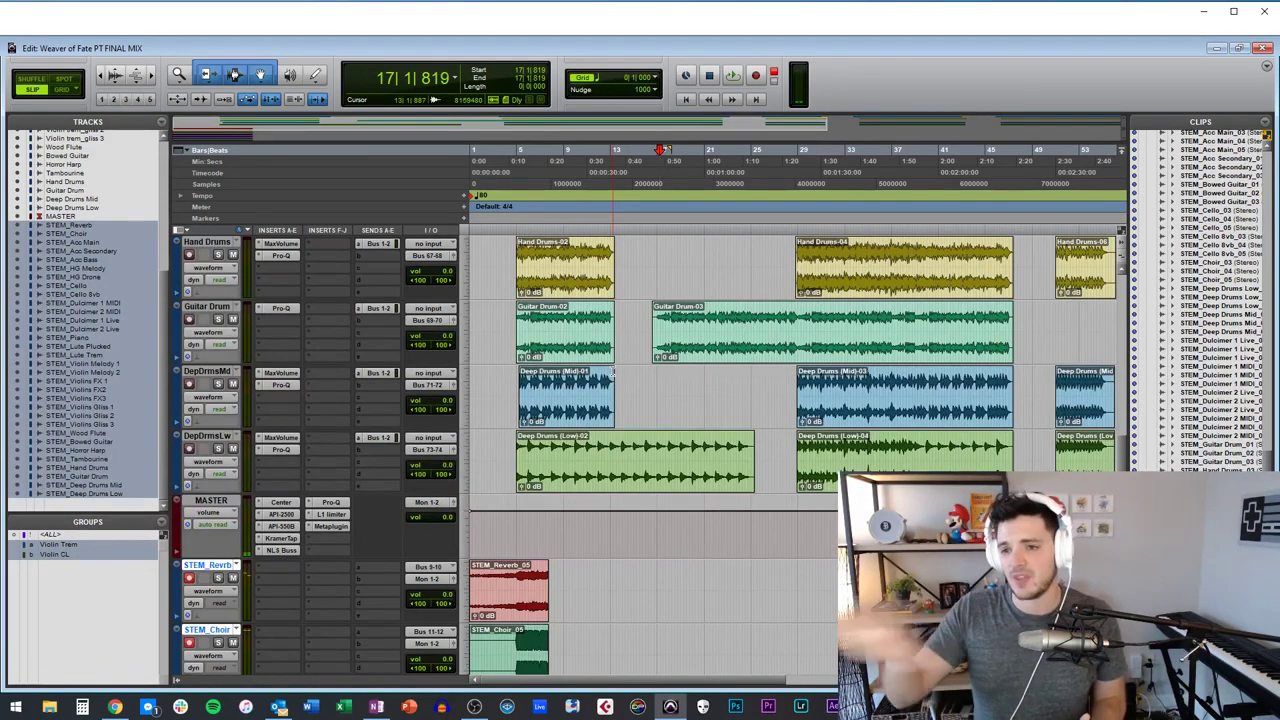
scroll(576, 572, down, 1)
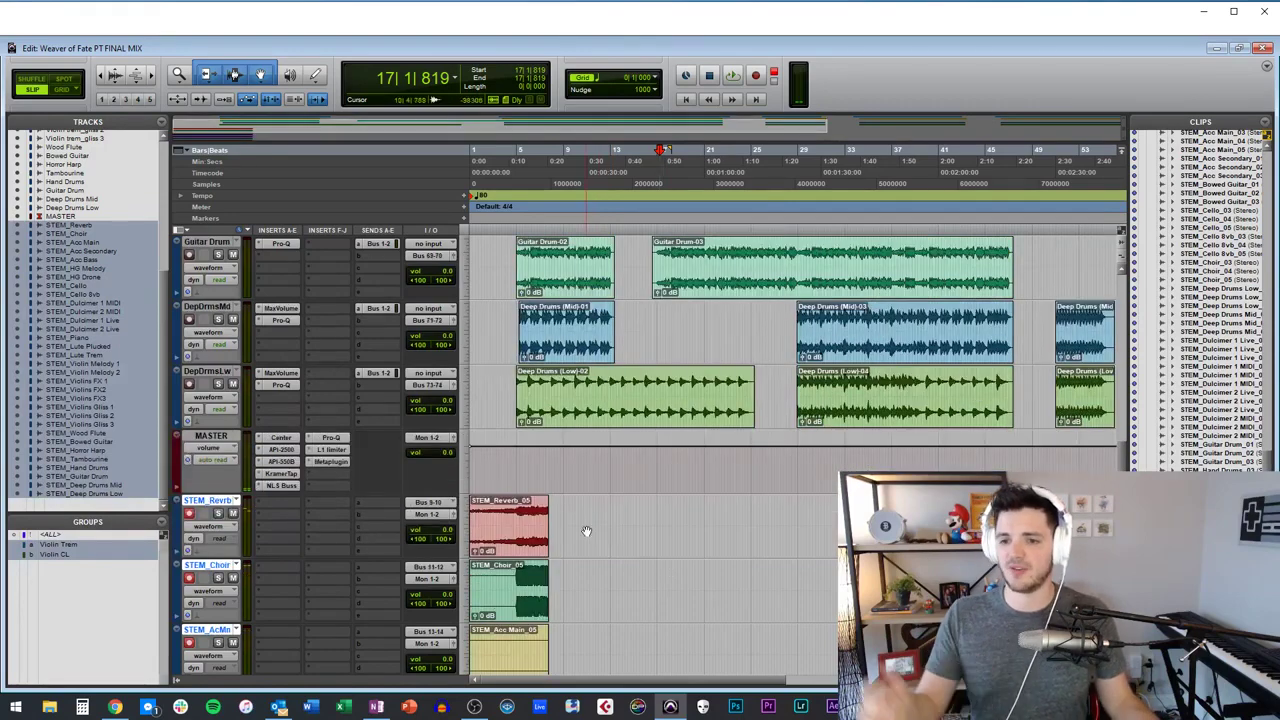
click(585, 530)
Select all tracks from REVERB to Deep Drums Low and set their outputs back to Mon 1-2.
scroll(325, 450, up, 15)
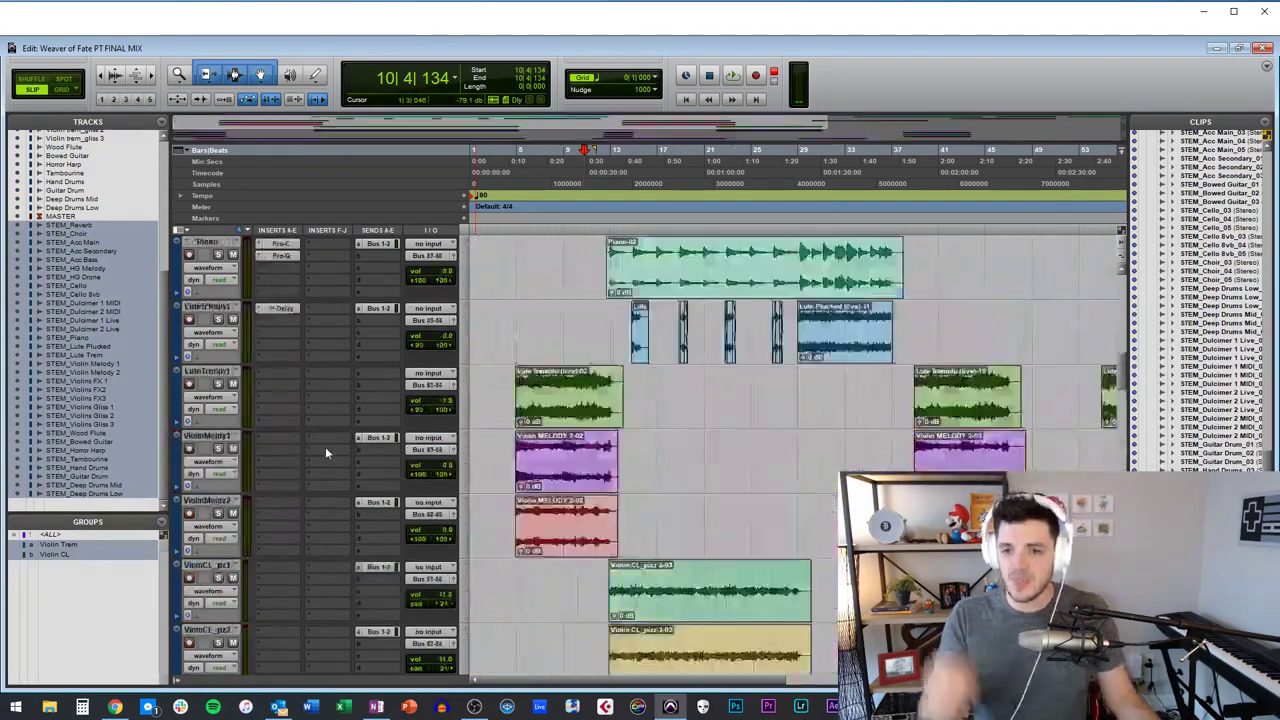
click(214, 258)
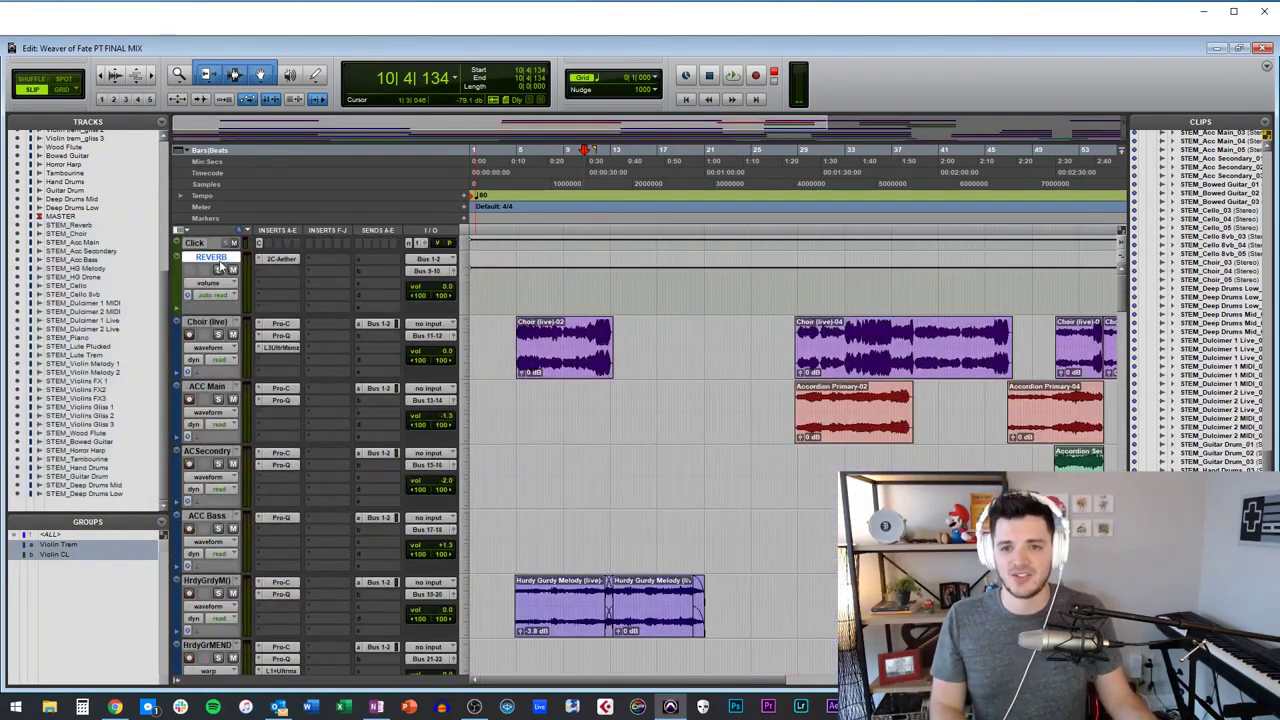
scroll(214, 320, down, 15)
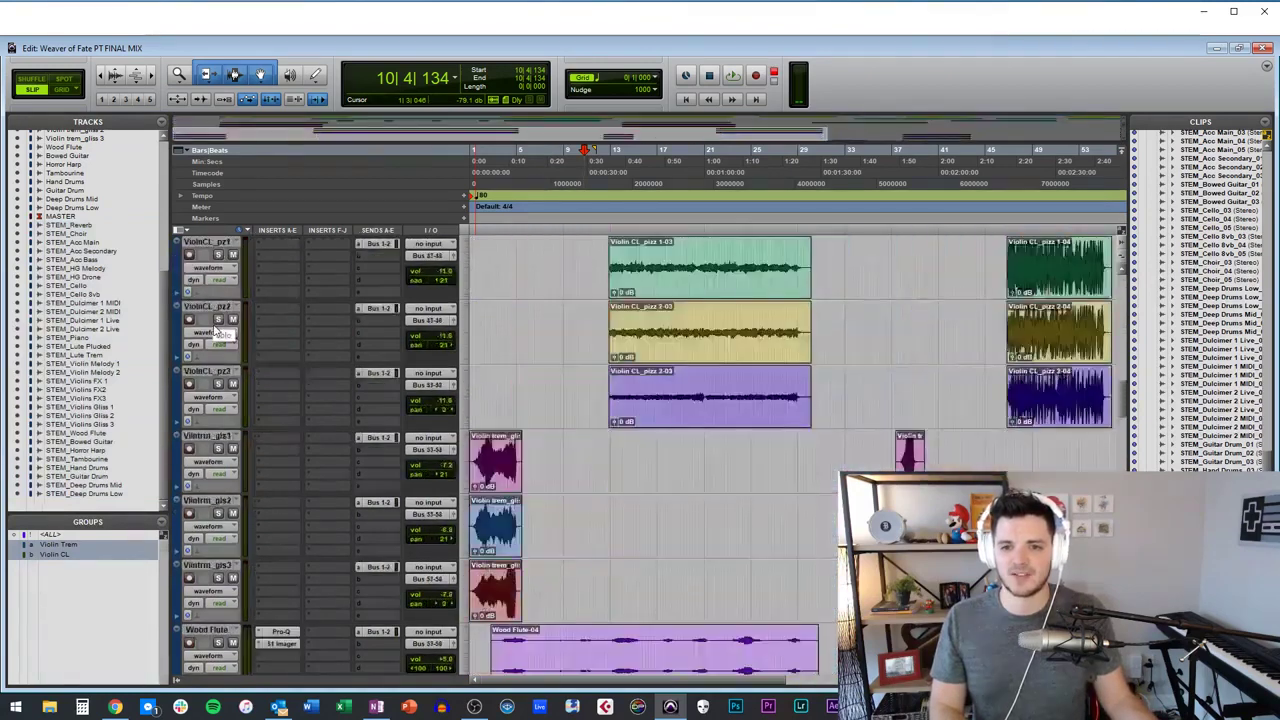
scroll(214, 333, down, 5)
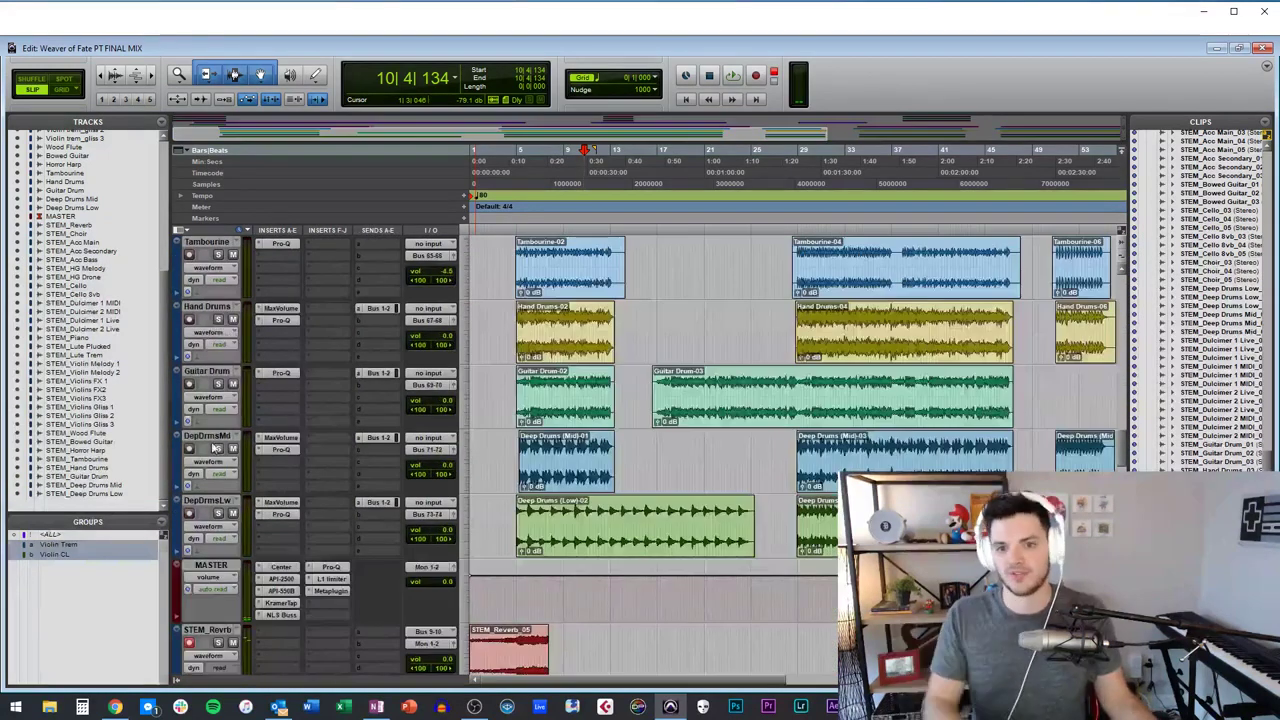
shift+click(210, 499)
click(430, 516)
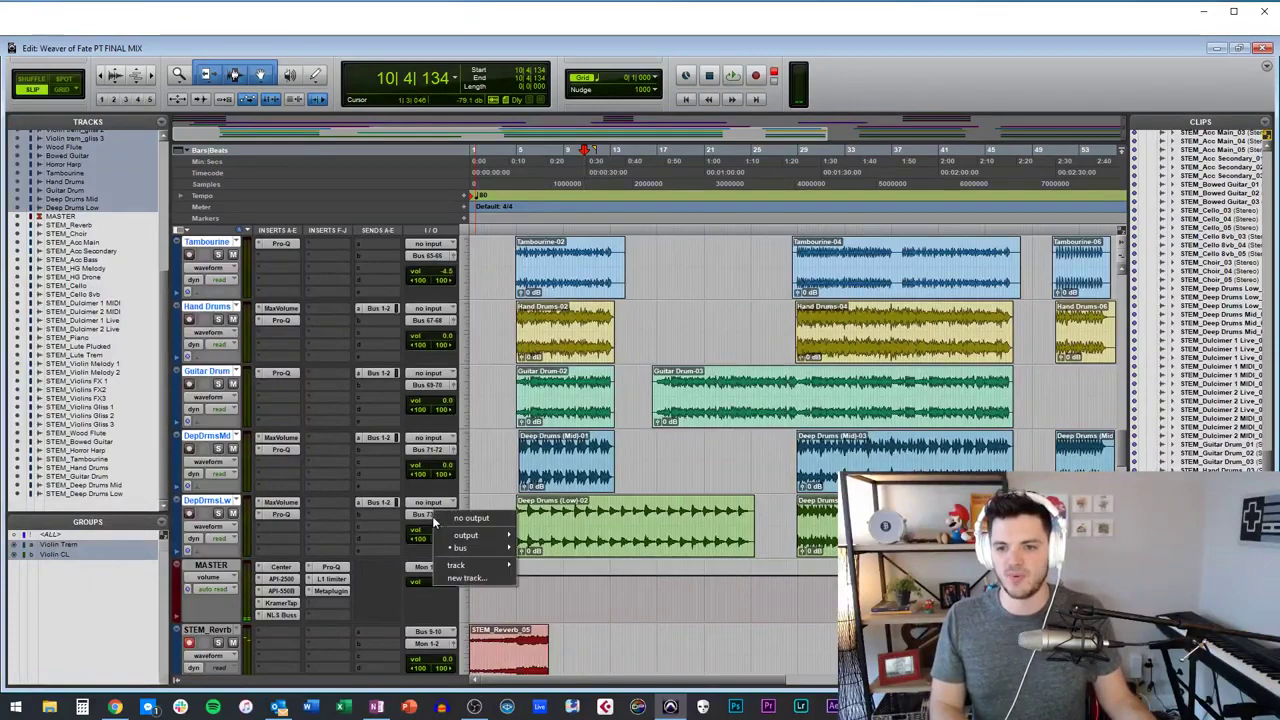
mouse_move(470, 535)
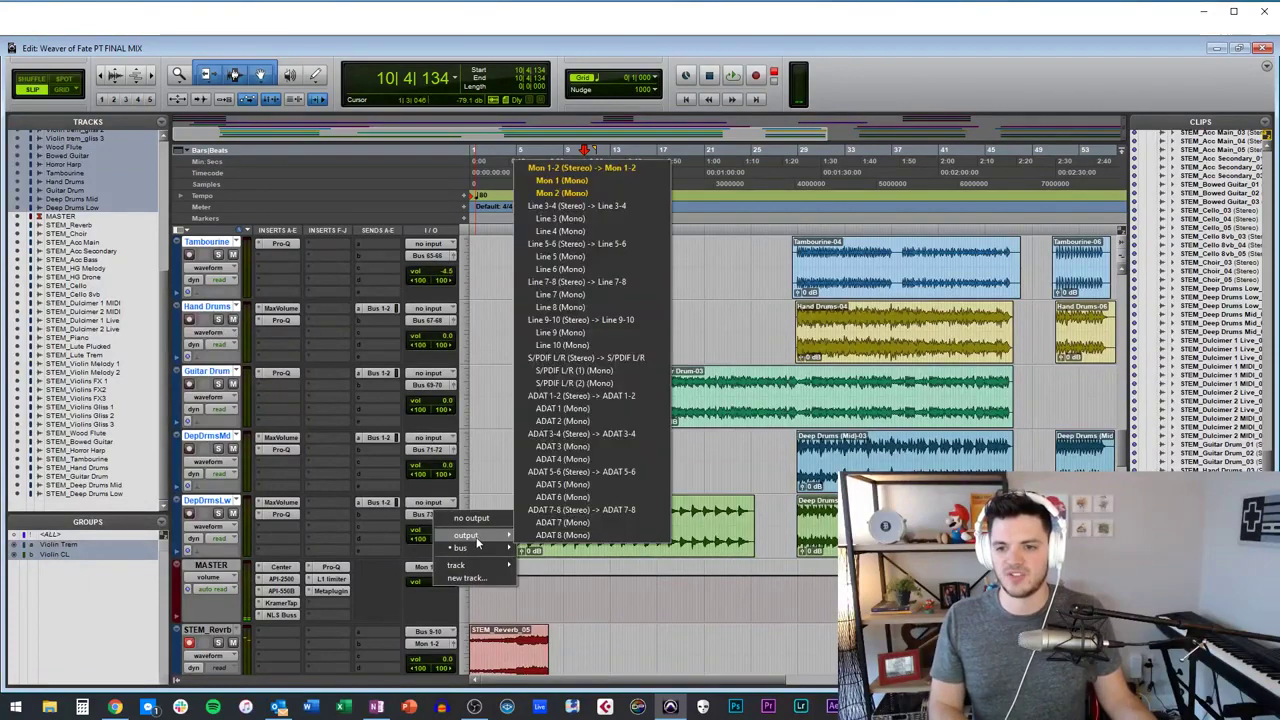
click(566, 193)
scroll(340, 377, up, 10)
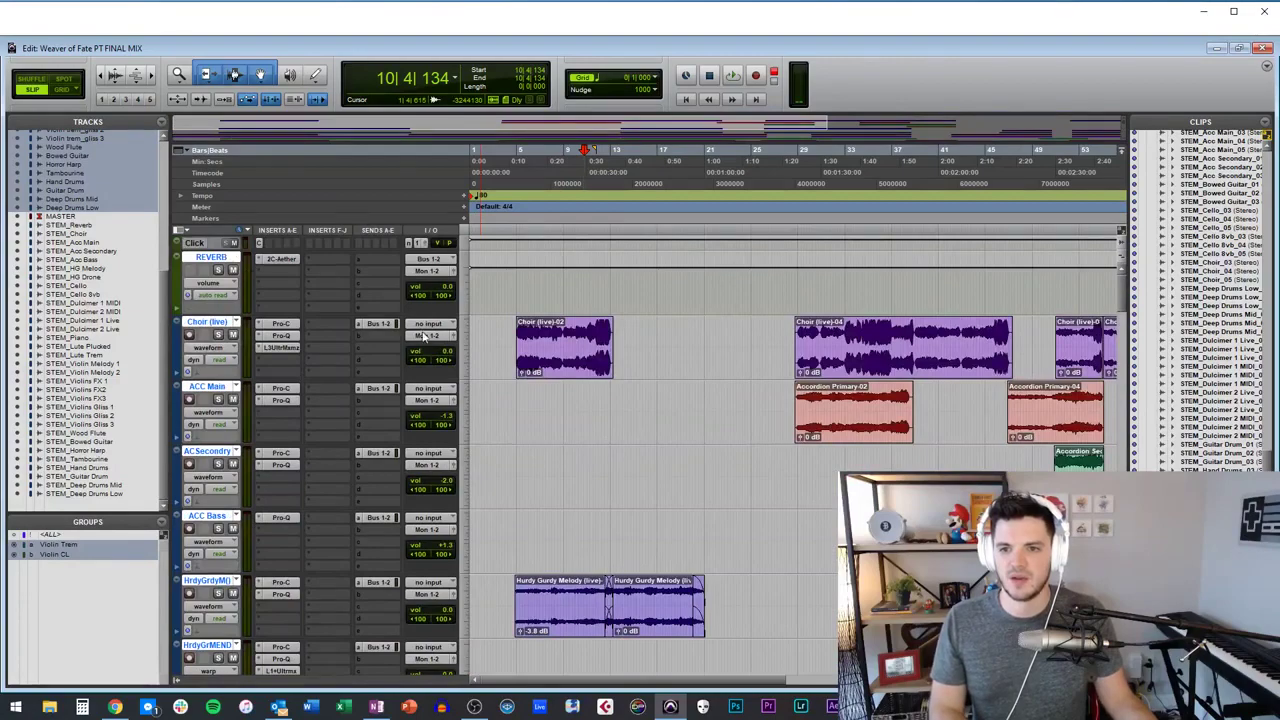
scroll(272, 323, down, 8)
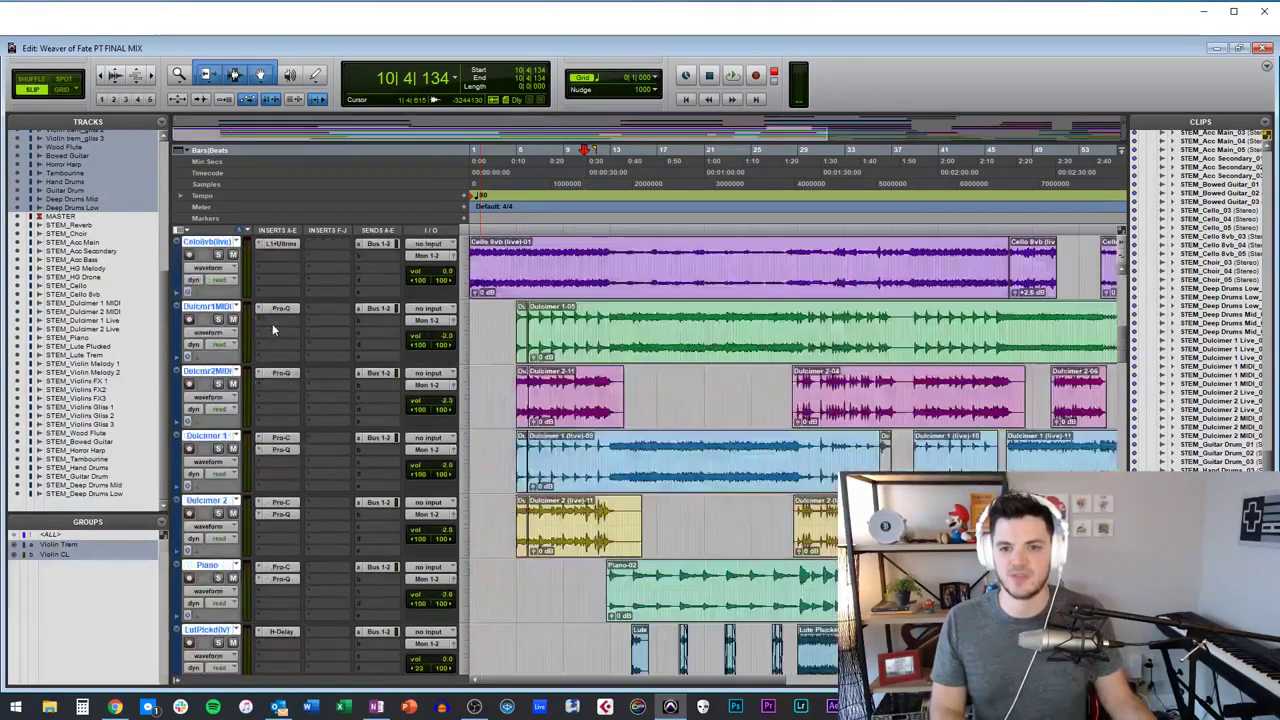
scroll(272, 323, up, 8)
Return the playhead to the session start, play the rerouted mix briefly, and stop near the beginning of bar 1.
key(Return)
scroll(275, 328, down, 10)
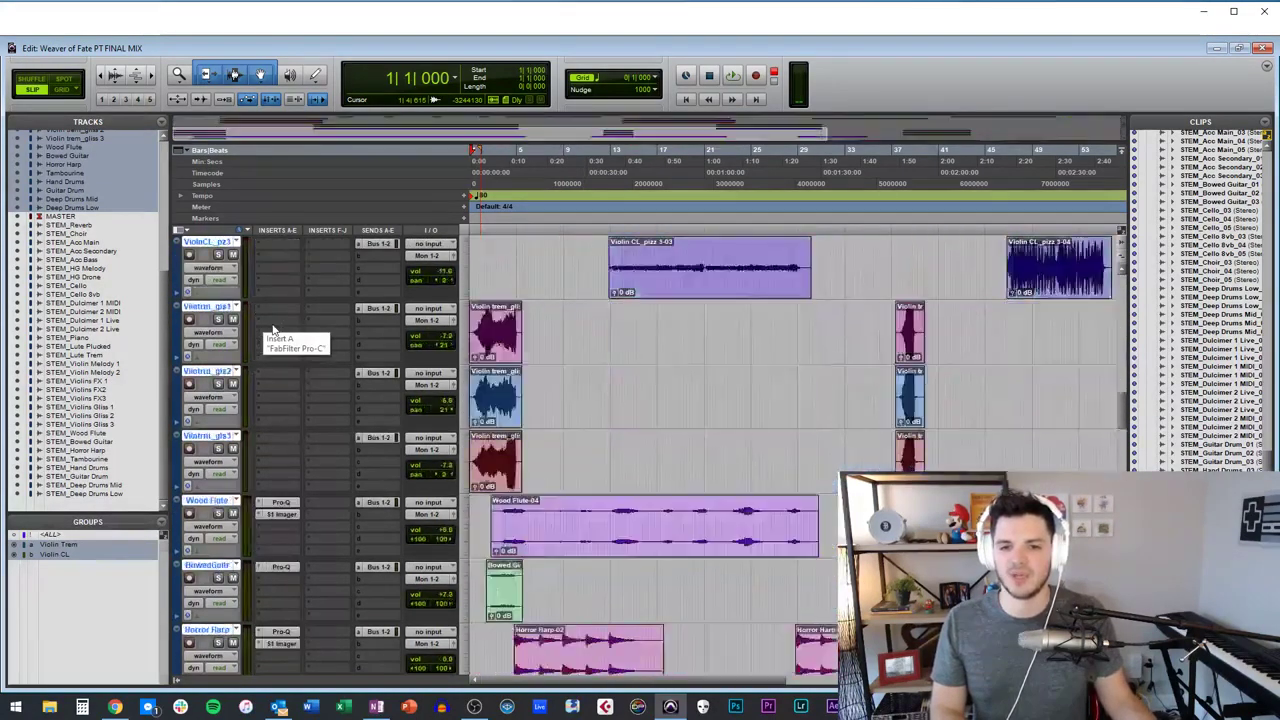
scroll(506, 401, down, 4)
key(space)
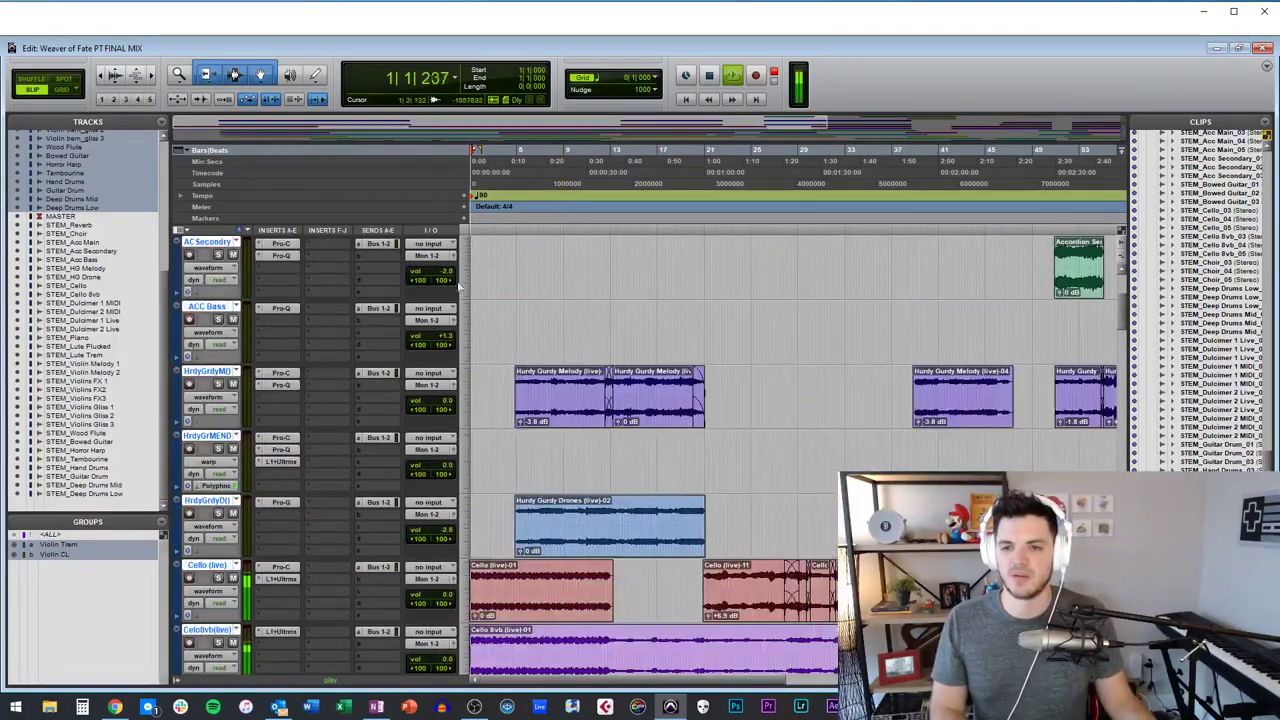
scroll(520, 395, down, 4)
scroll(500, 420, down, 15)
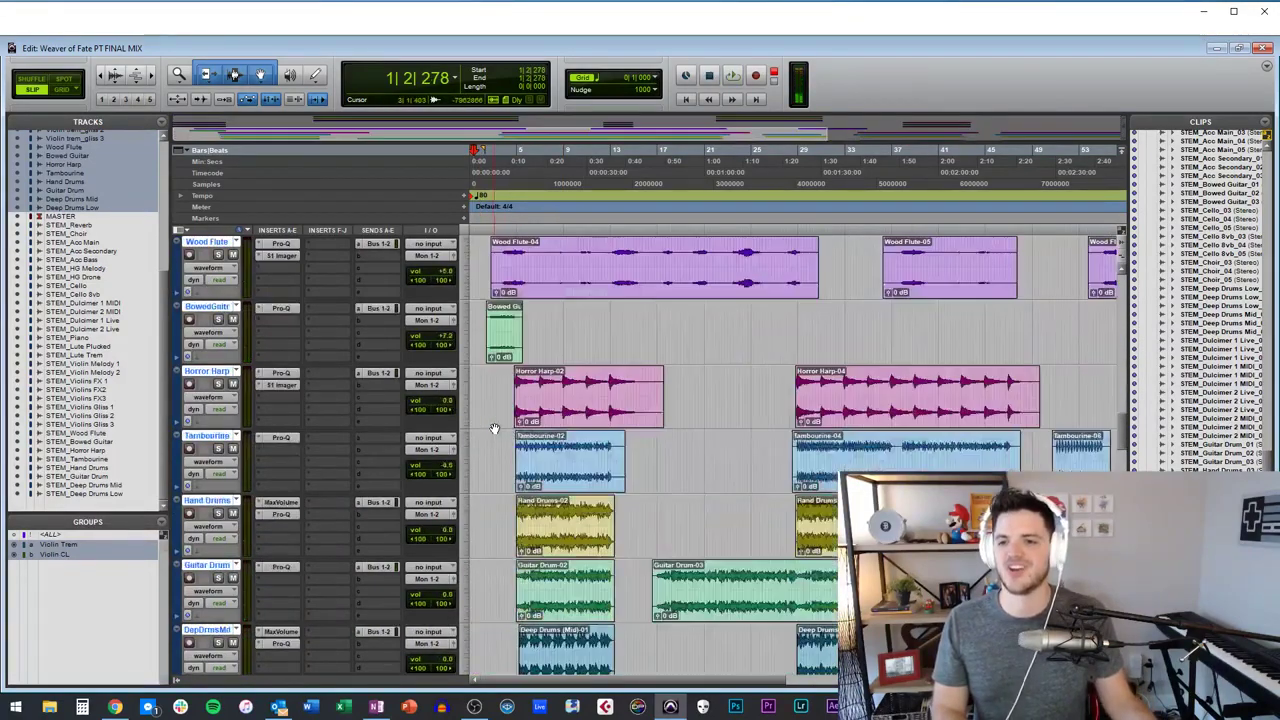
click(496, 290)
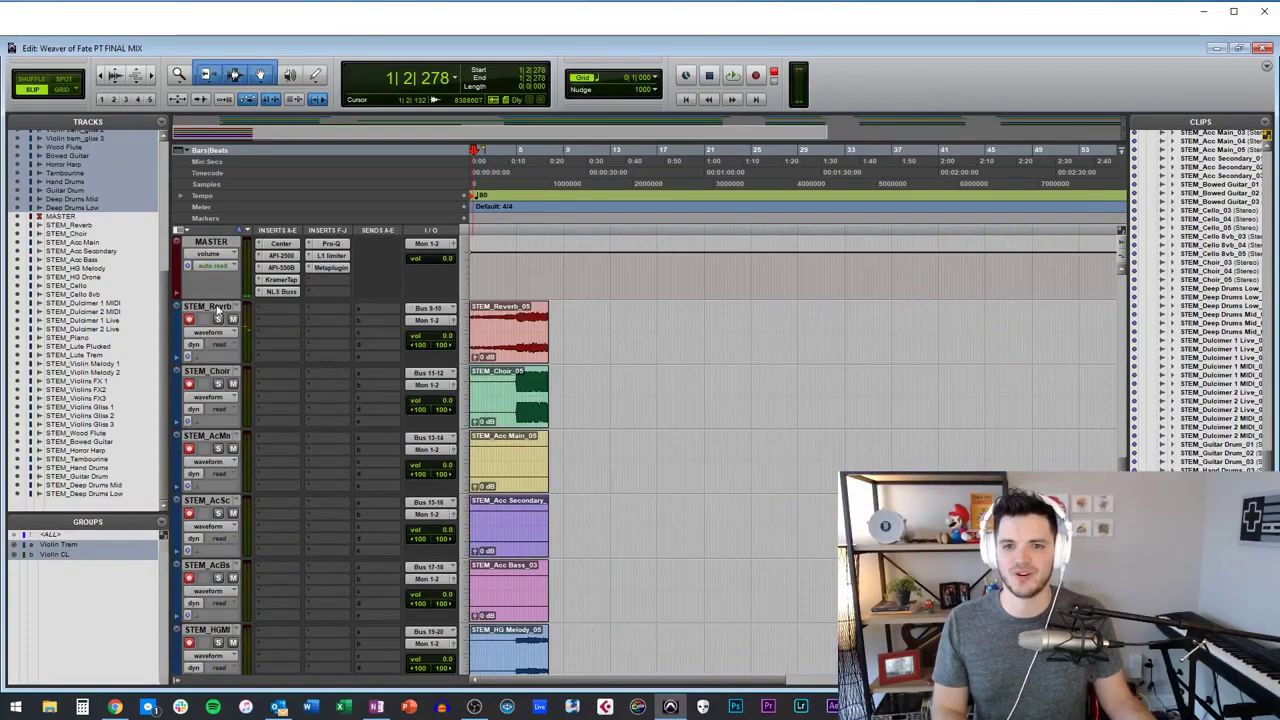
Select all stem tracks from STEM_Reverb to STEM_Deep Drums Low and turn off their record arming.
scroll(300, 380, down, 10)
scroll(227, 400, down, 5)
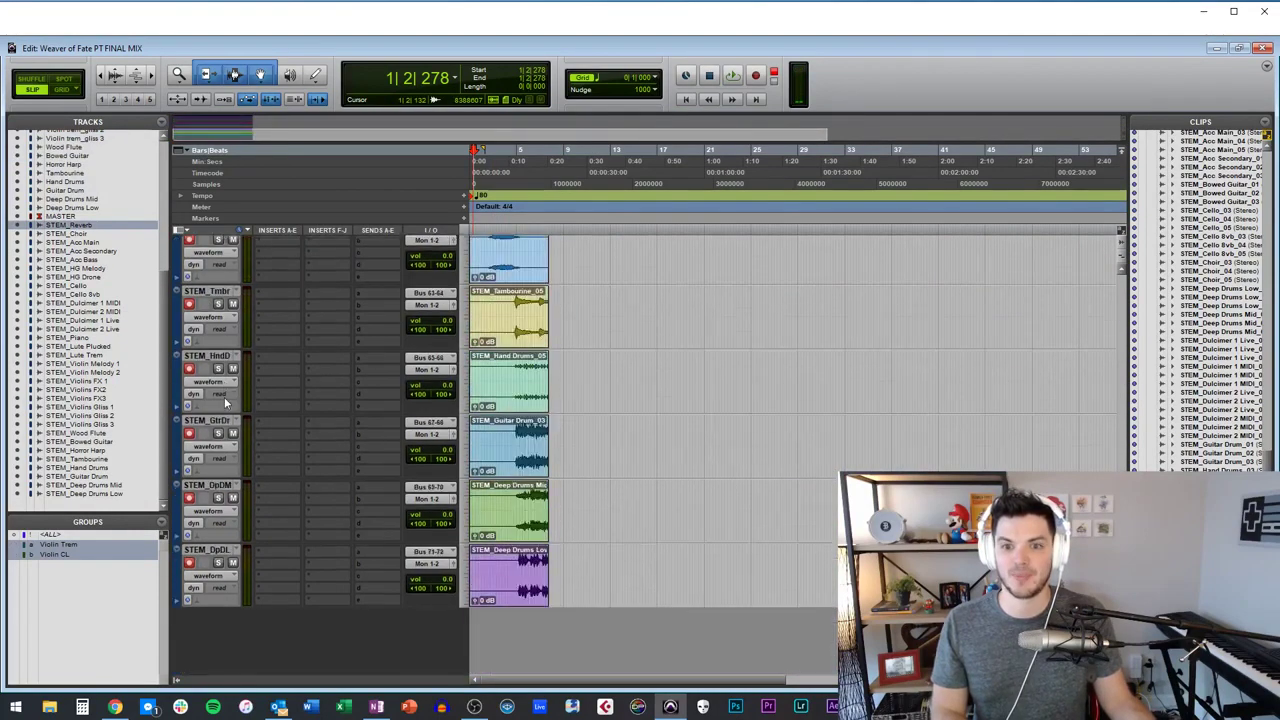
shift+click(207, 549)
scroll(228, 480, up, 20)
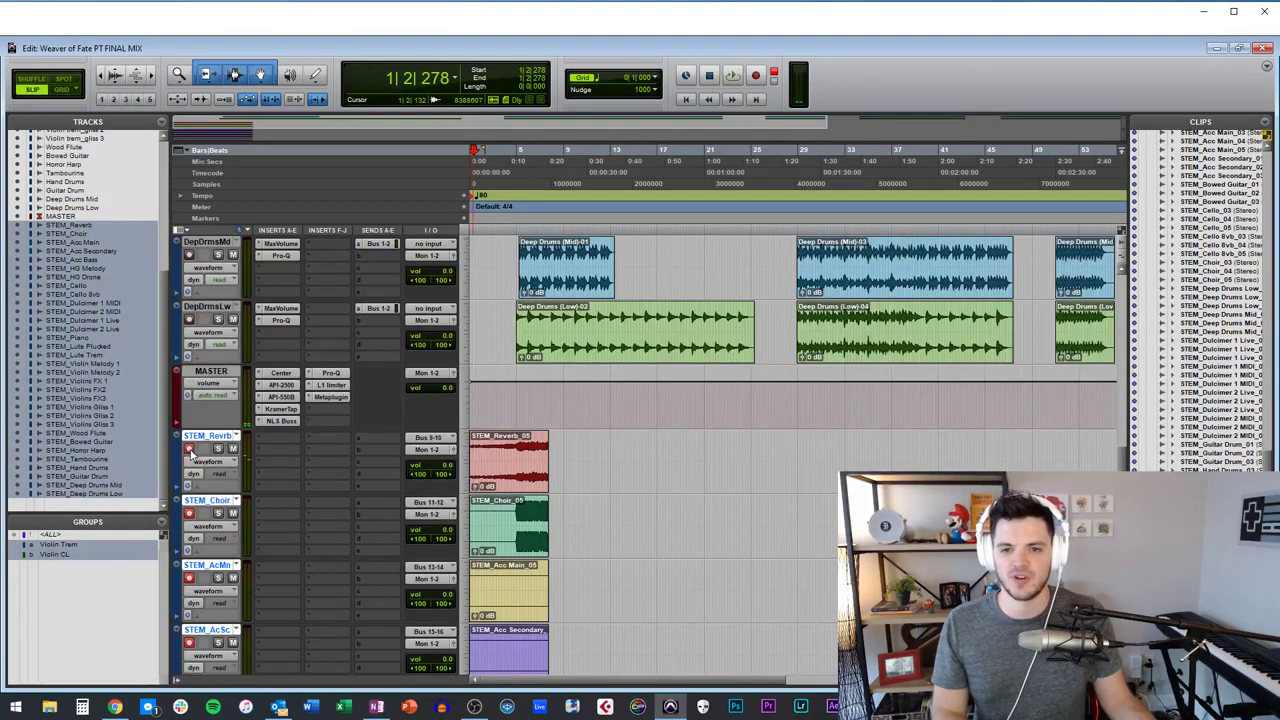
alt+shift+click(189, 449)
click(557, 462)
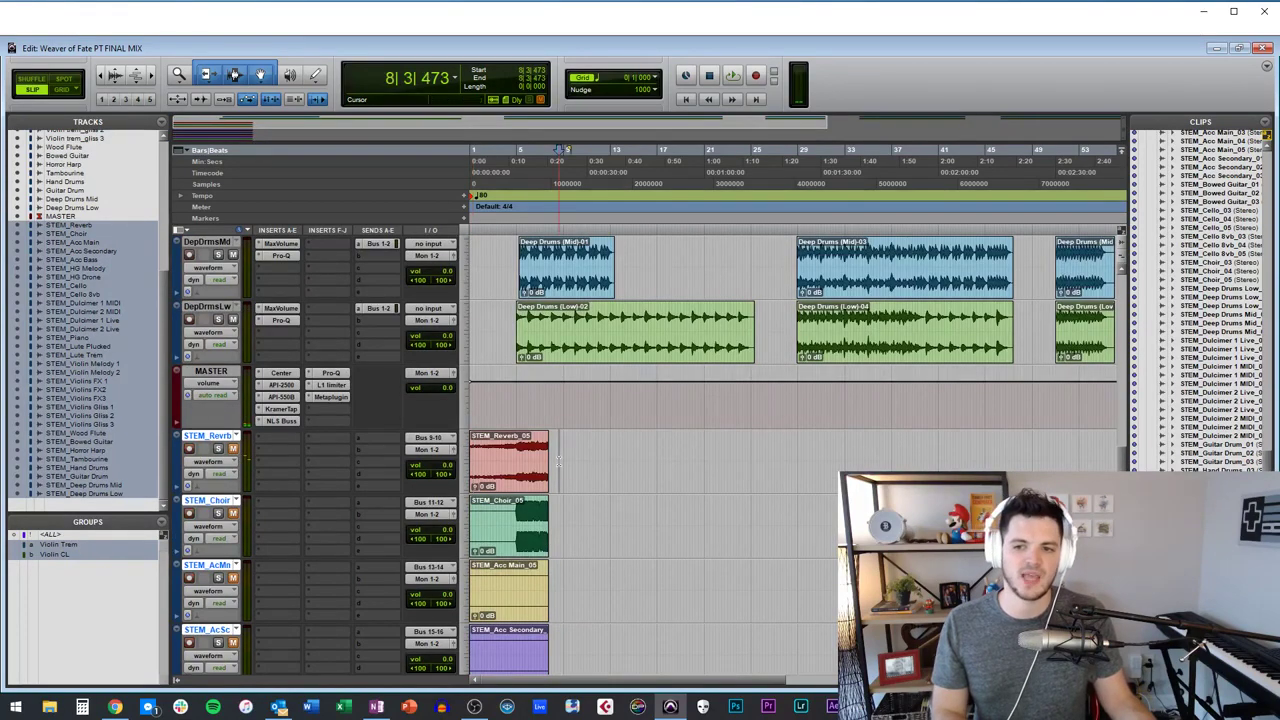
Examine the original tracks above MASTER, from the deep drums up to REVERB and back down to the cellos.
scroll(342, 404, up, 8)
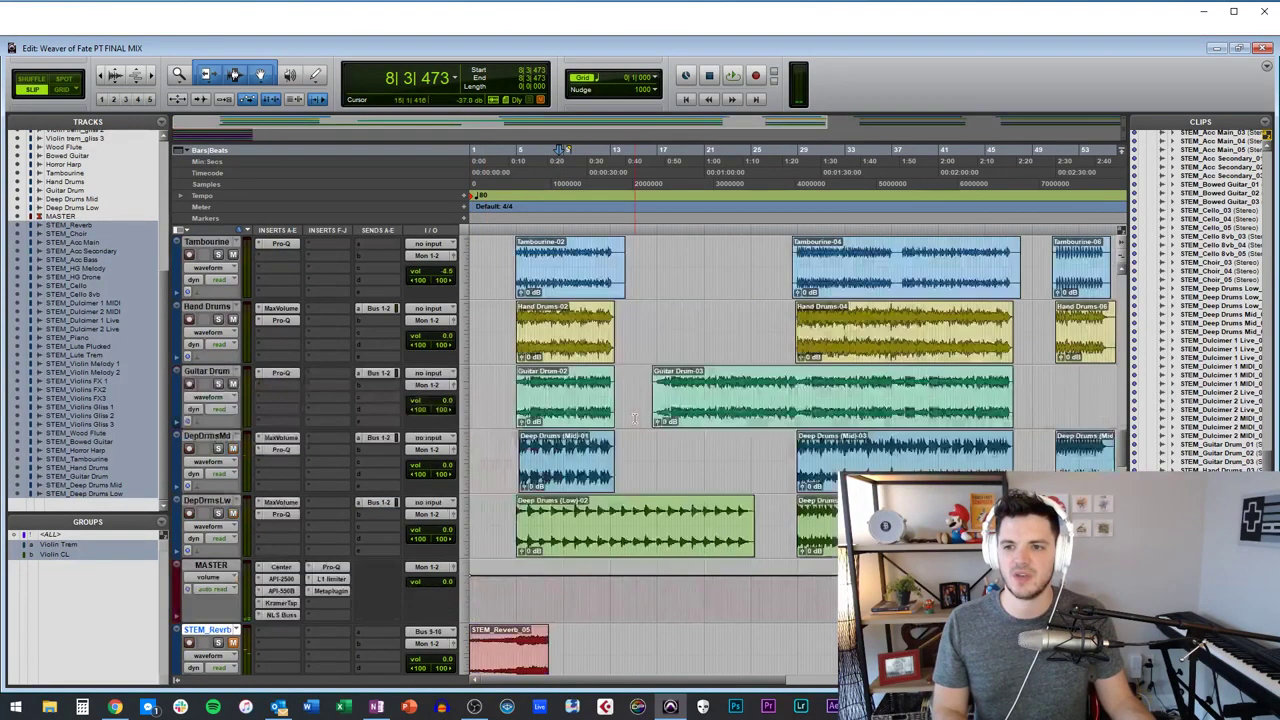
key(Return)
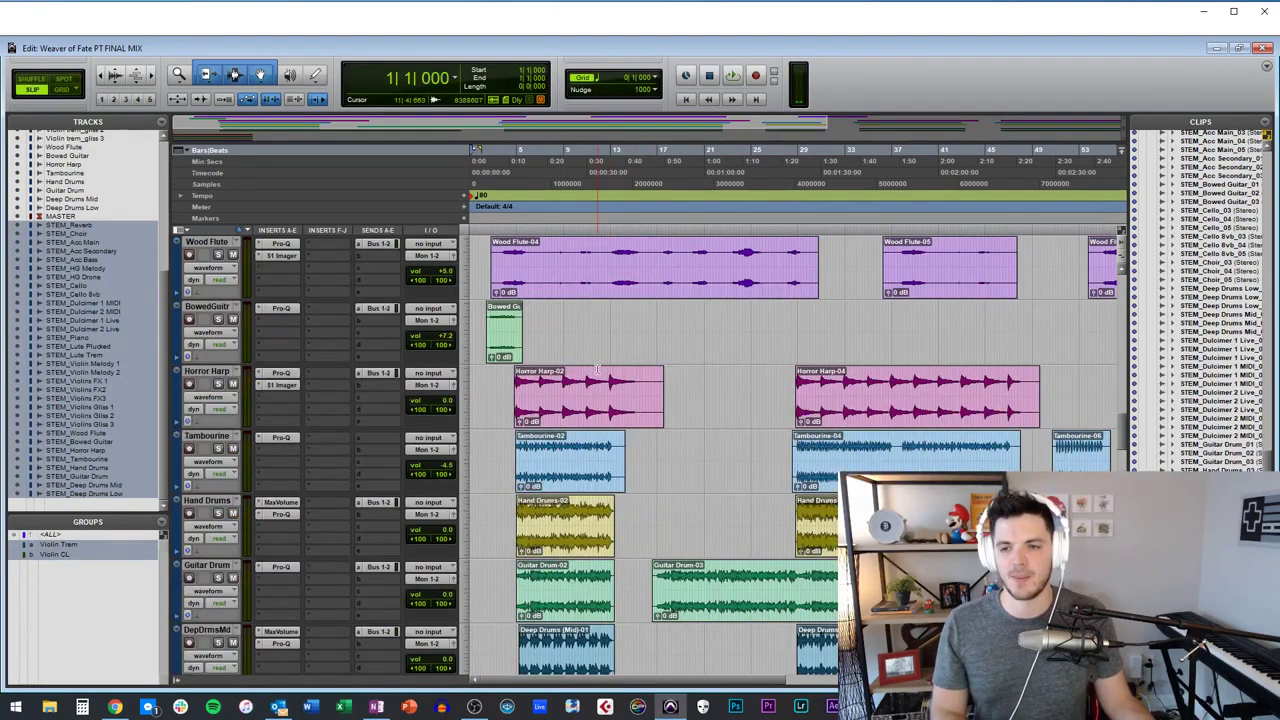
scroll(598, 370, up, 10)
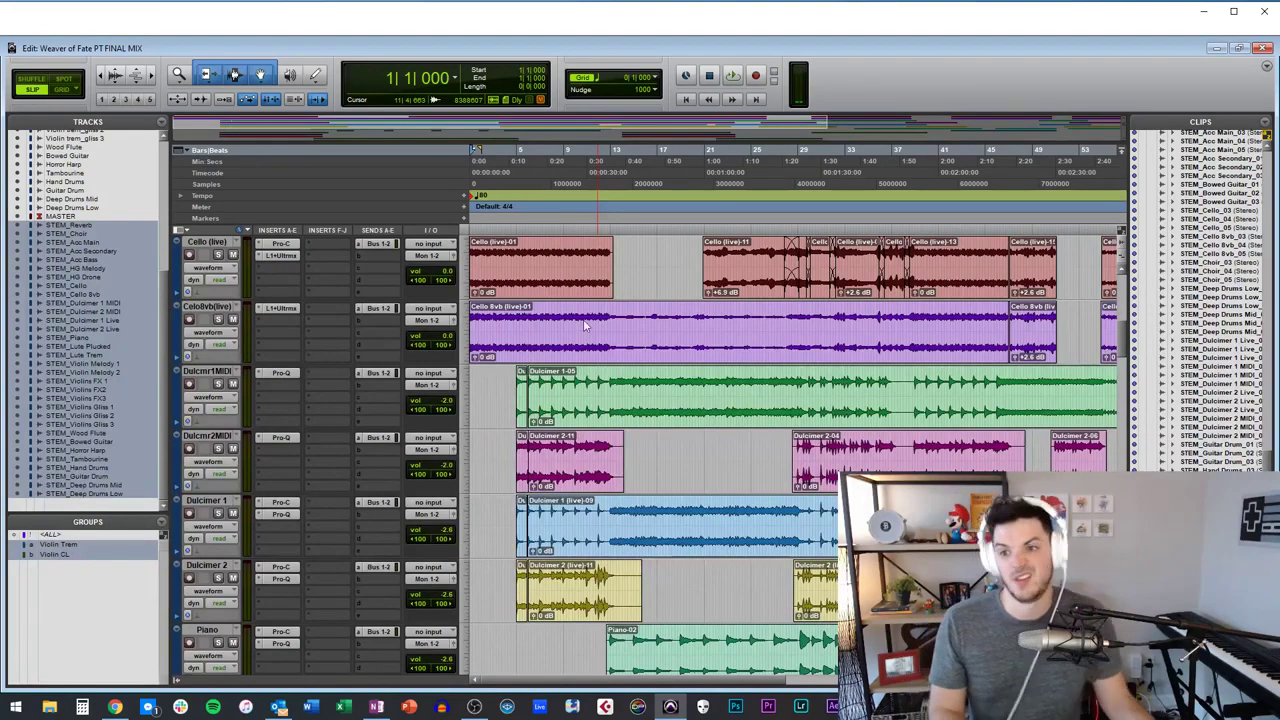
key(space)
scroll(624, 258, up, 3)
scroll(624, 258, up, 6)
click(560, 256)
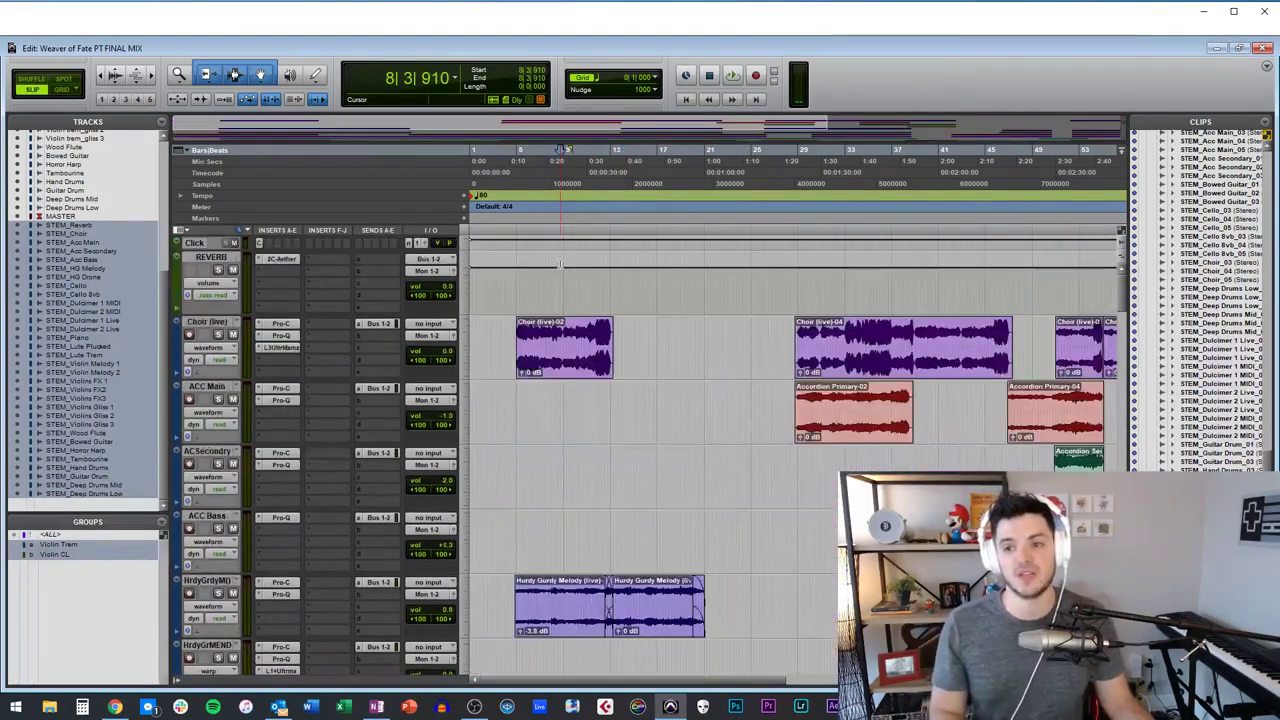
scroll(558, 254, down, 5)
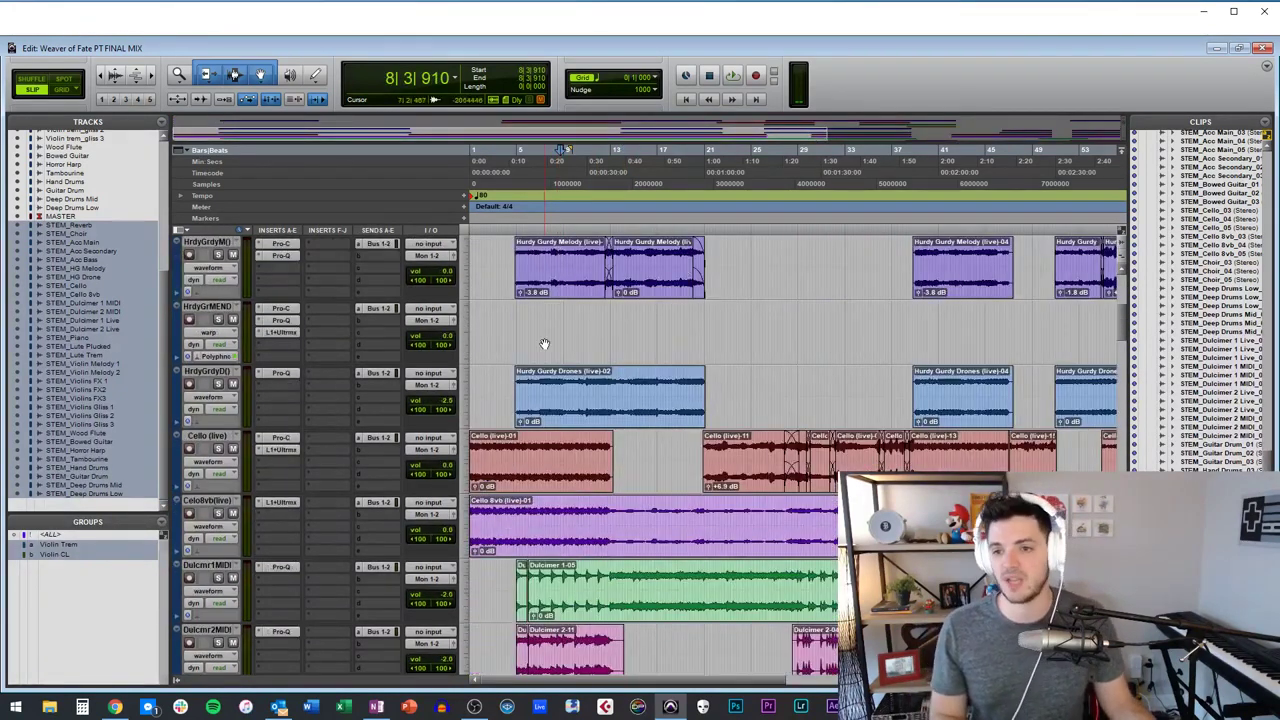
click(545, 332)
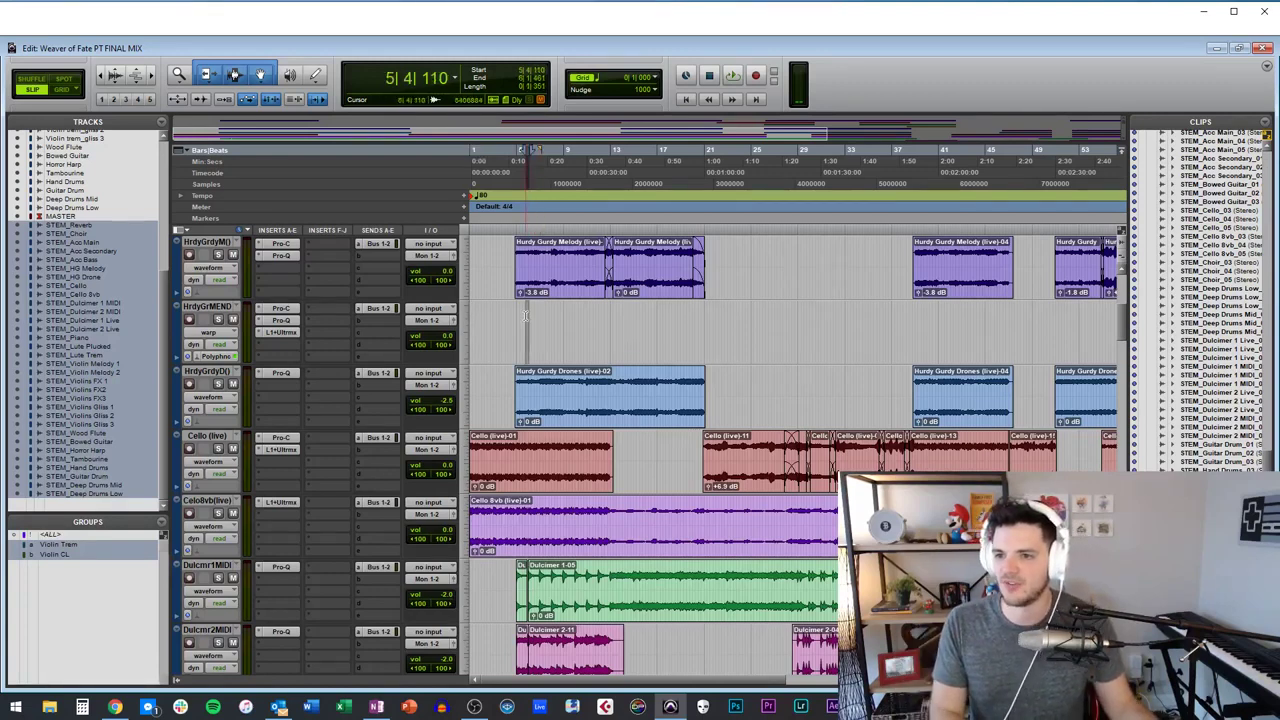
Hide the Clip List to widen the timeline in the Edit window.
click(1267, 68)
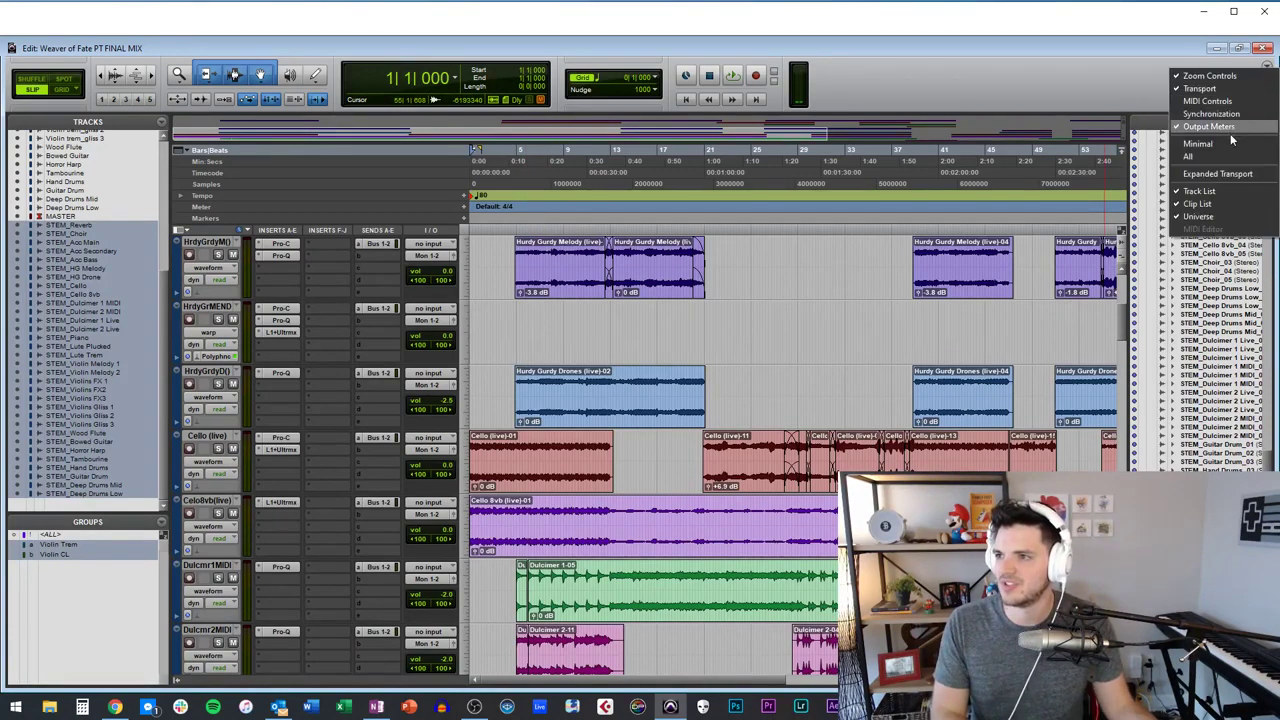
click(1195, 206)
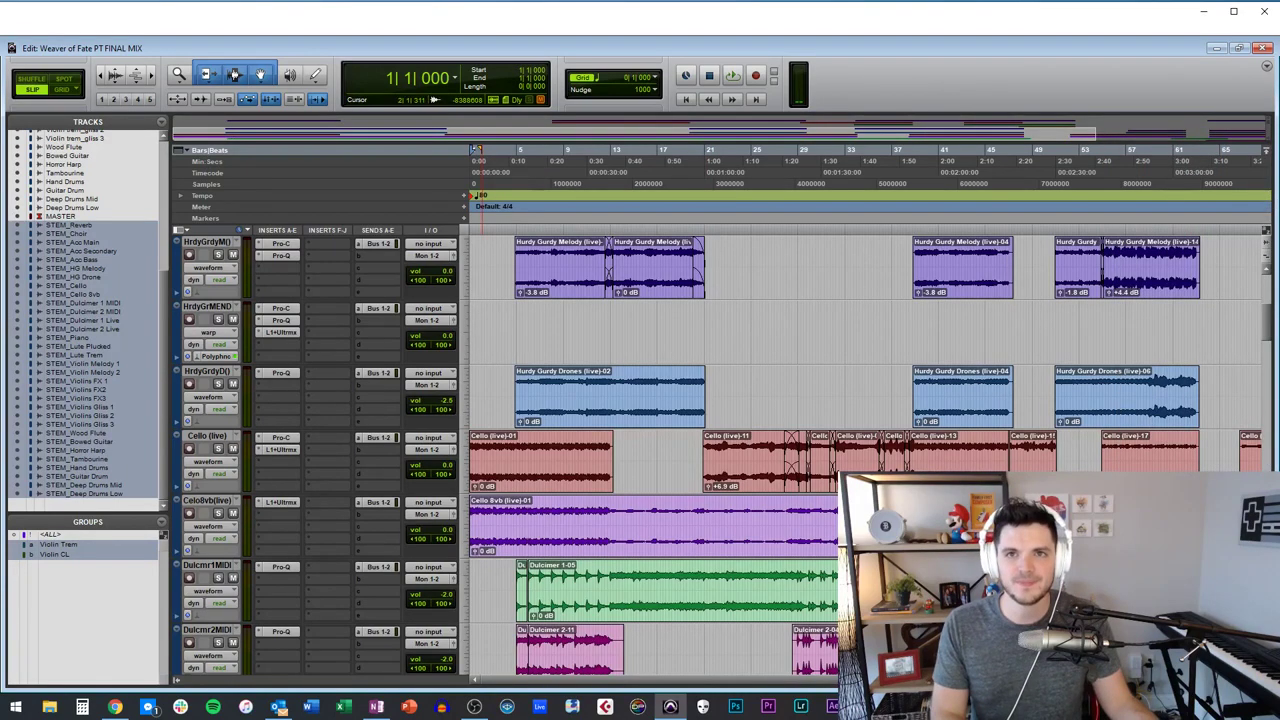
key(alt+Tab)
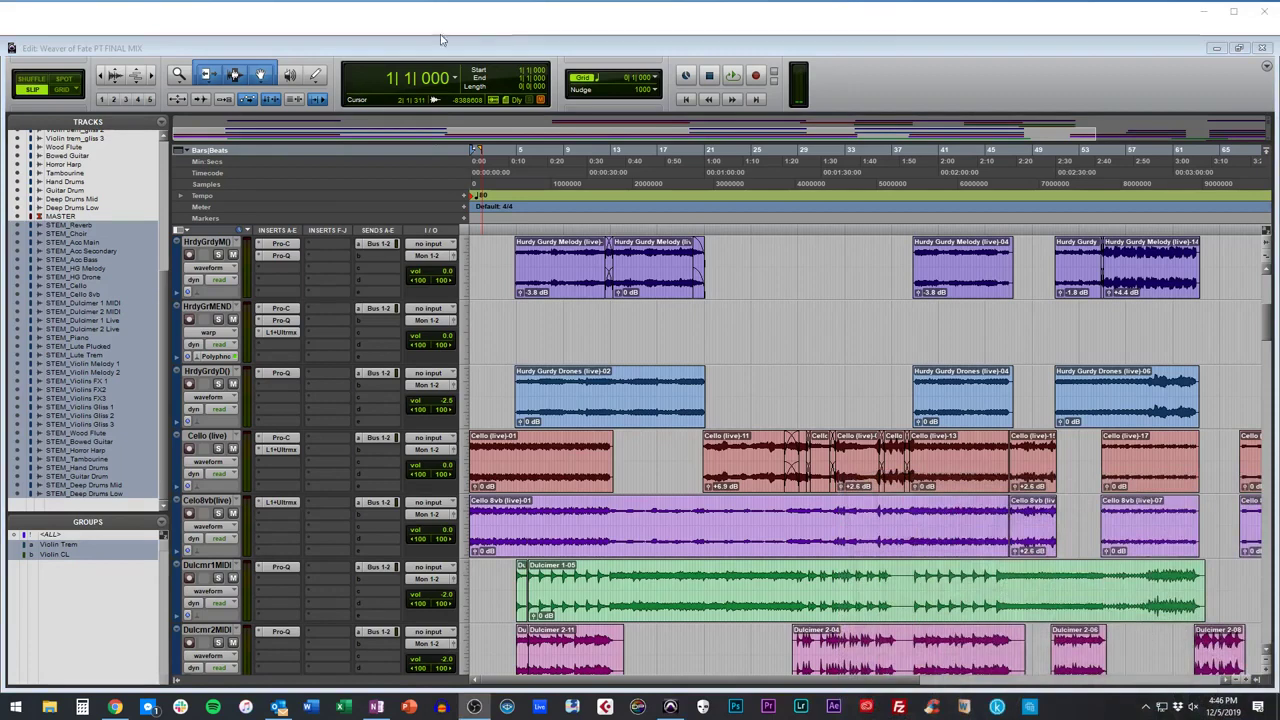
key(alt+Tab)
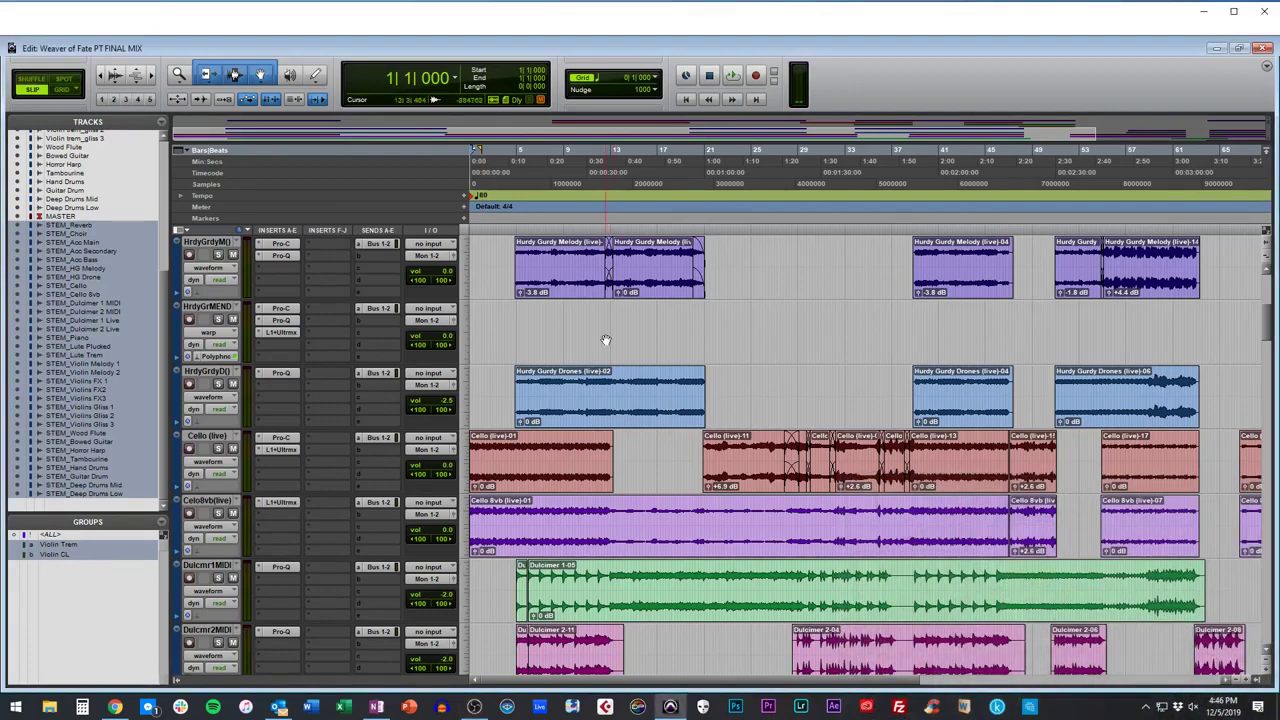
Play the mix from the session start, viewing the tracks at reduced height before restoring their larger height.
key(space)
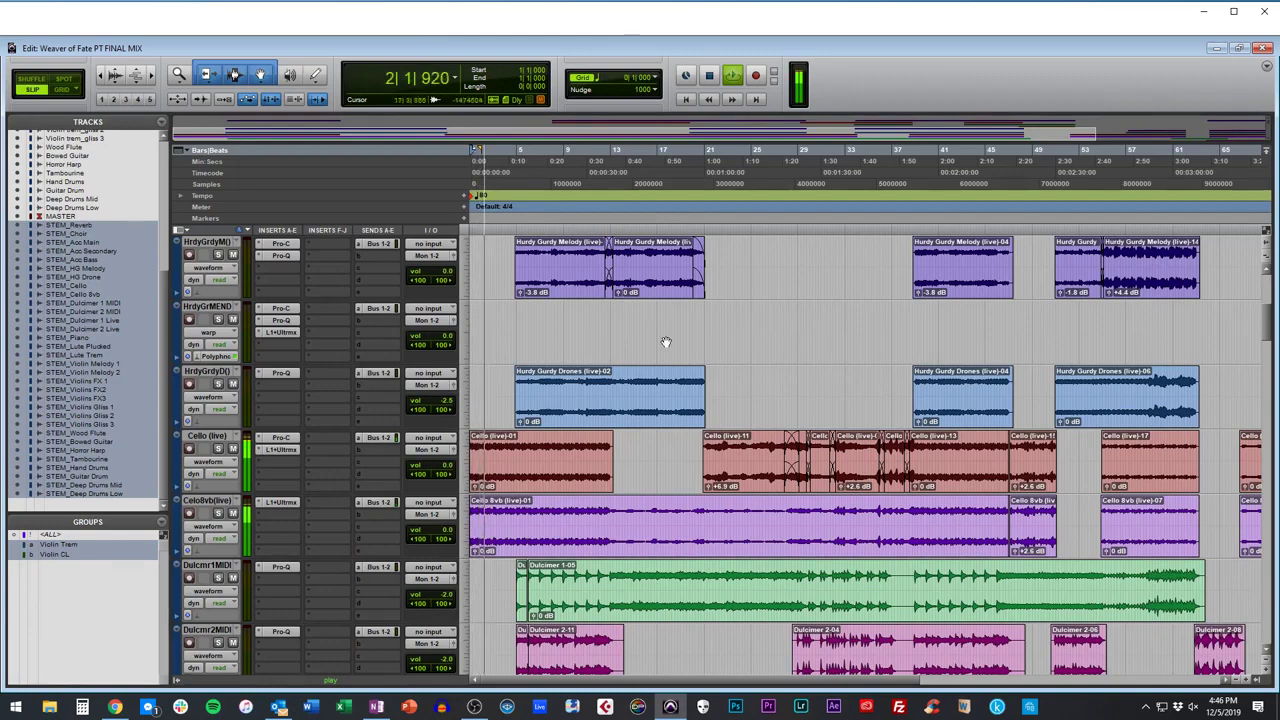
scroll(1265, 663, down, 3)
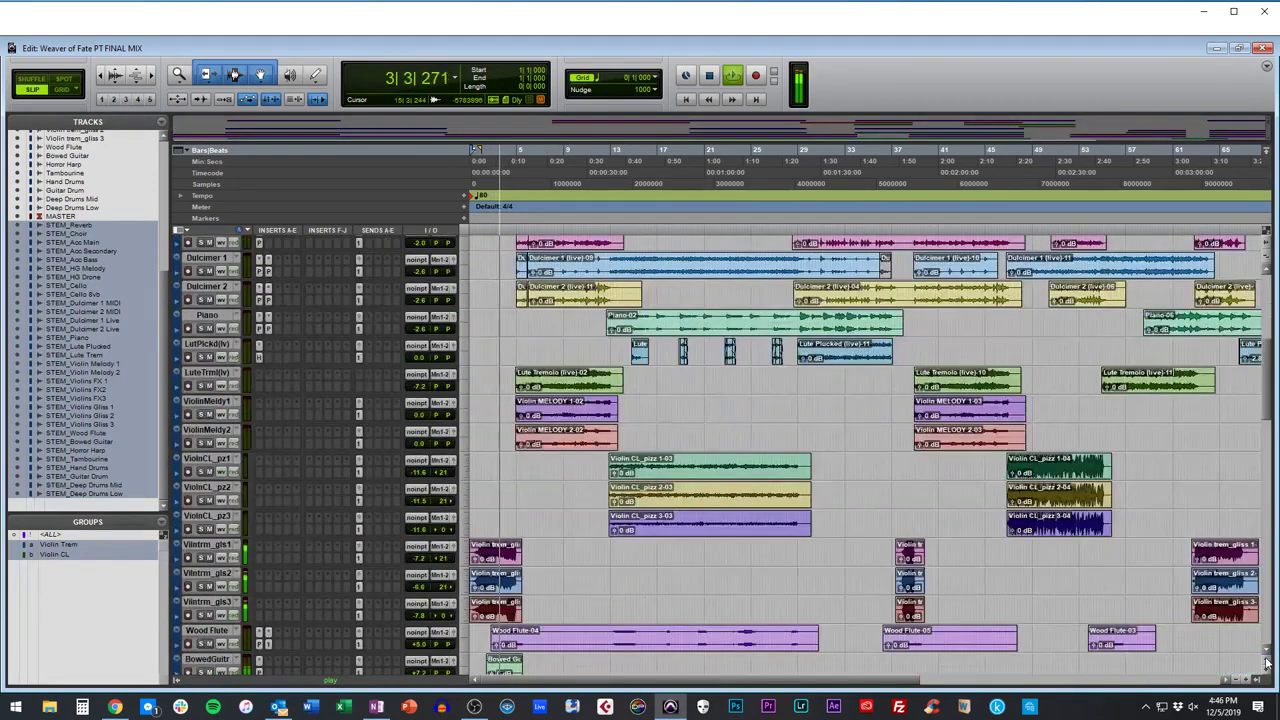
scroll(1265, 663, down, 5)
scroll(986, 503, up, 8)
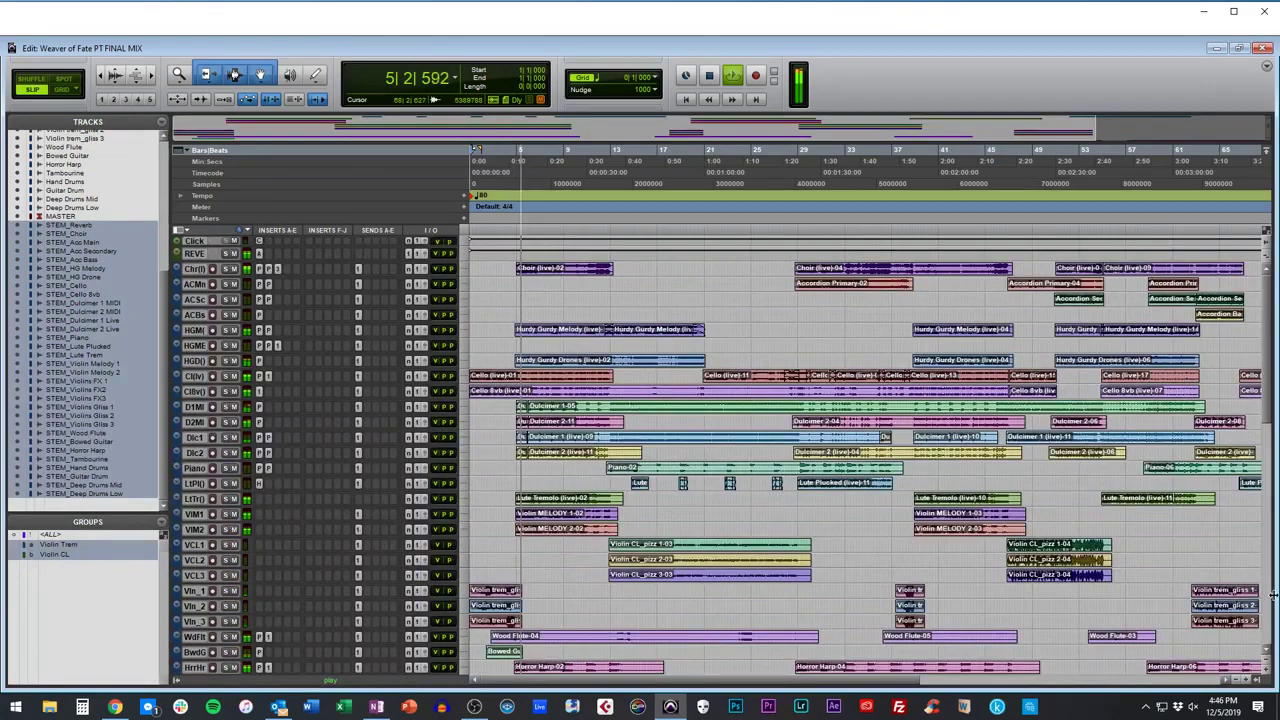
click(1265, 668)
click(1265, 668)
click(1265, 668)
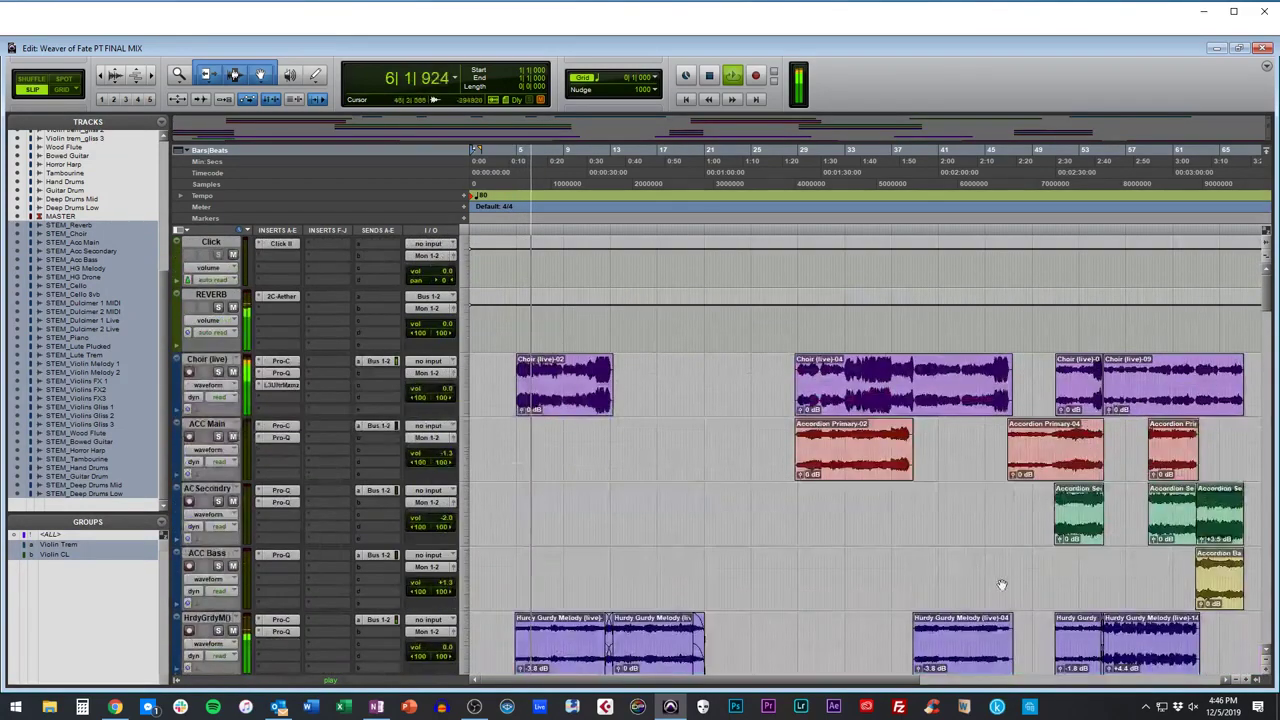
scroll(681, 364, down, 1)
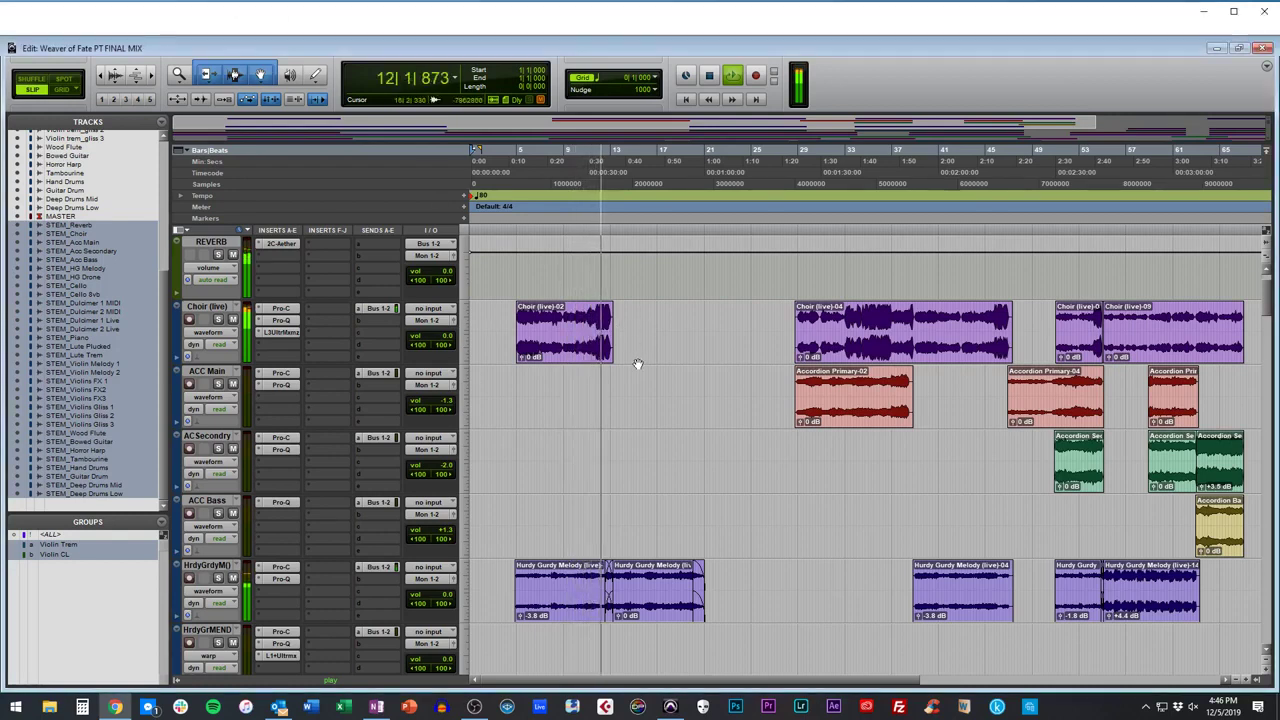
Zoom in on the timeline and follow the playing mix through the hurdy gurdy and cello clips toward bar 21.
key(ctrl+])
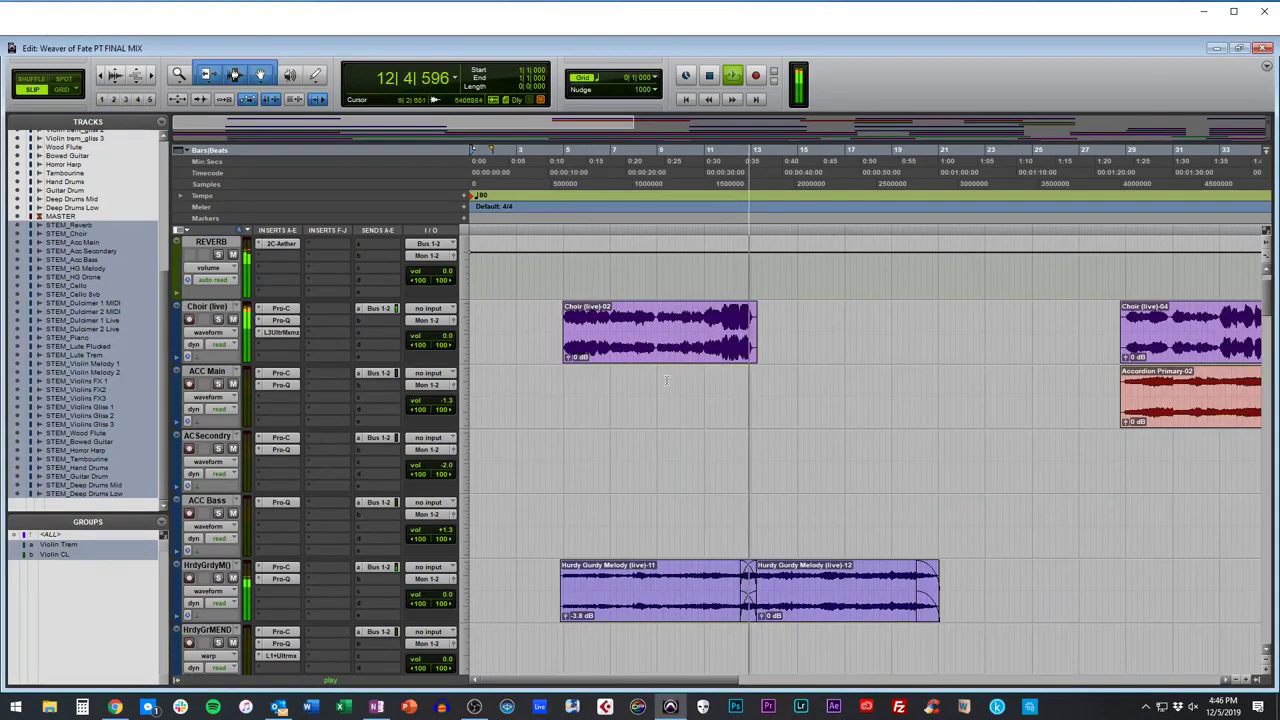
scroll(854, 429, down, 3)
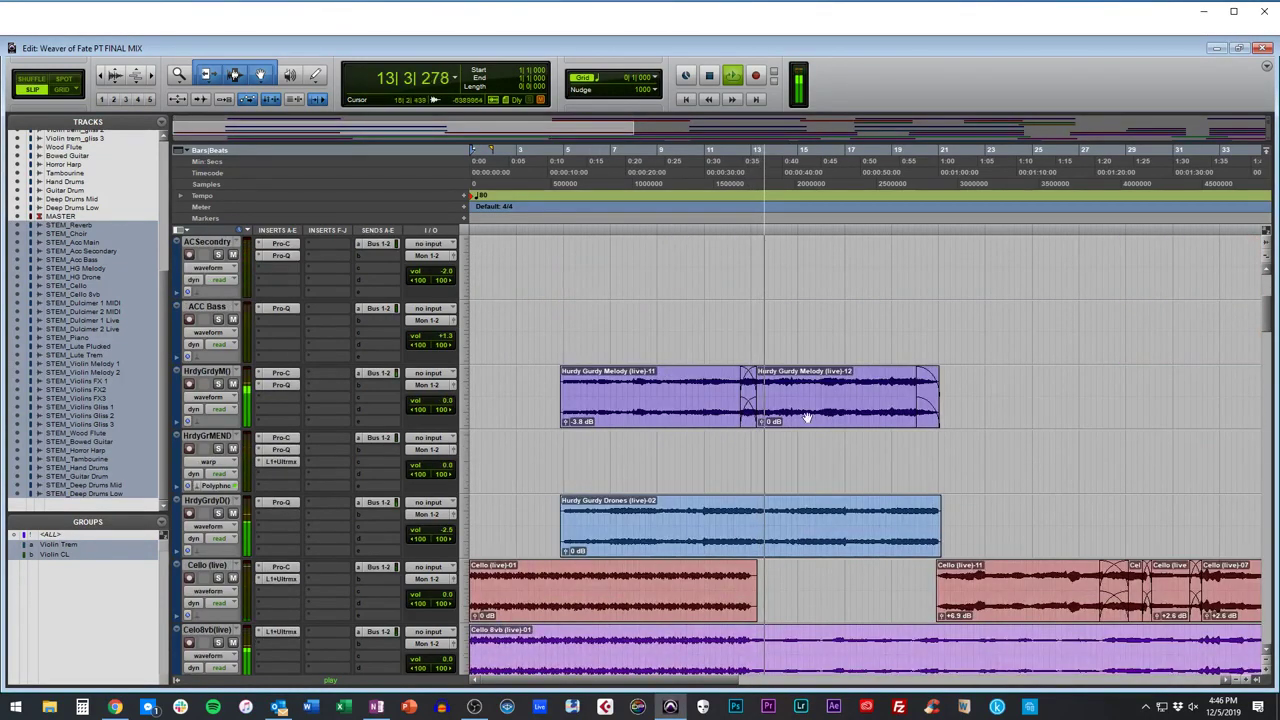
key(alt+Tab)
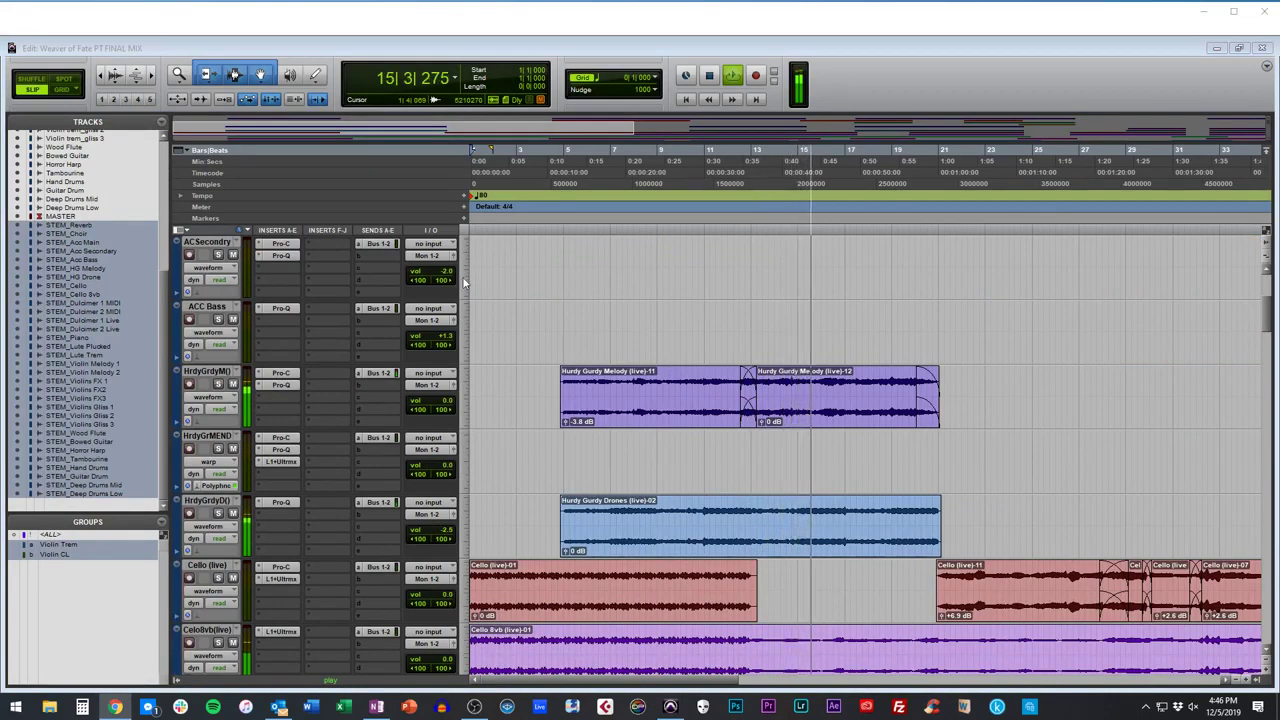
click(767, 340)
scroll(767, 340, right, 3)
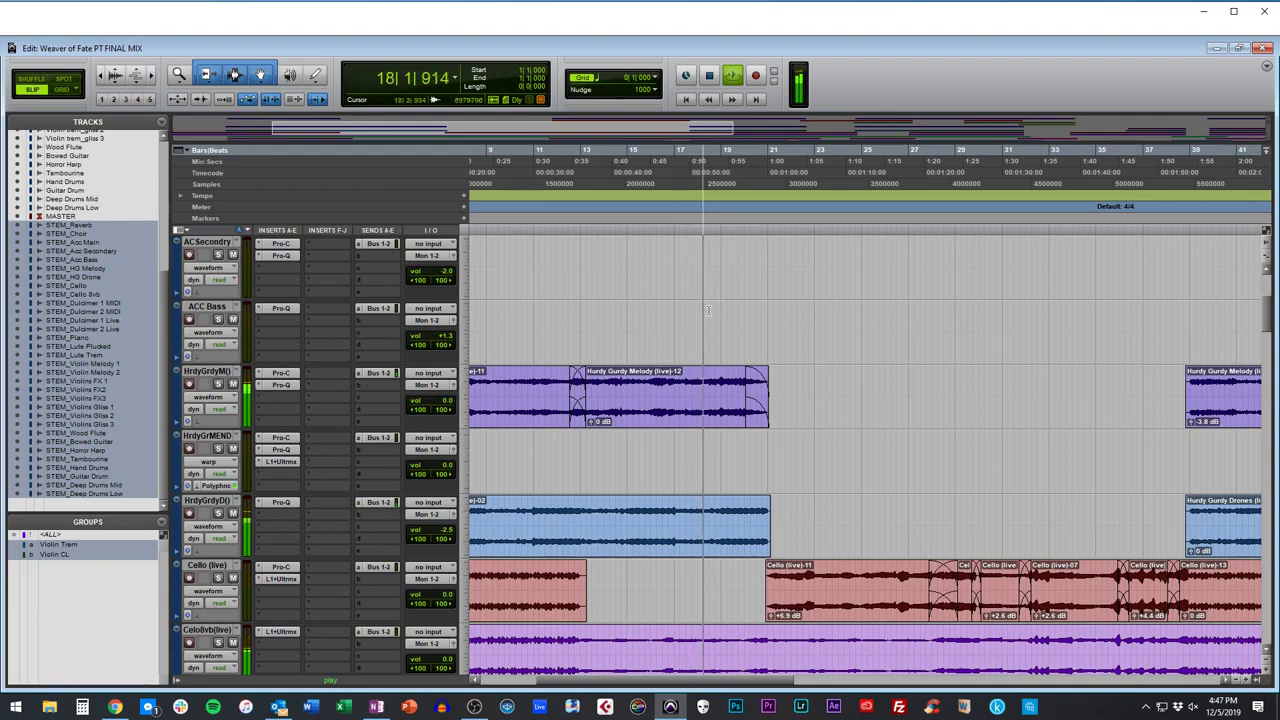
scroll(670, 349, down, 2)
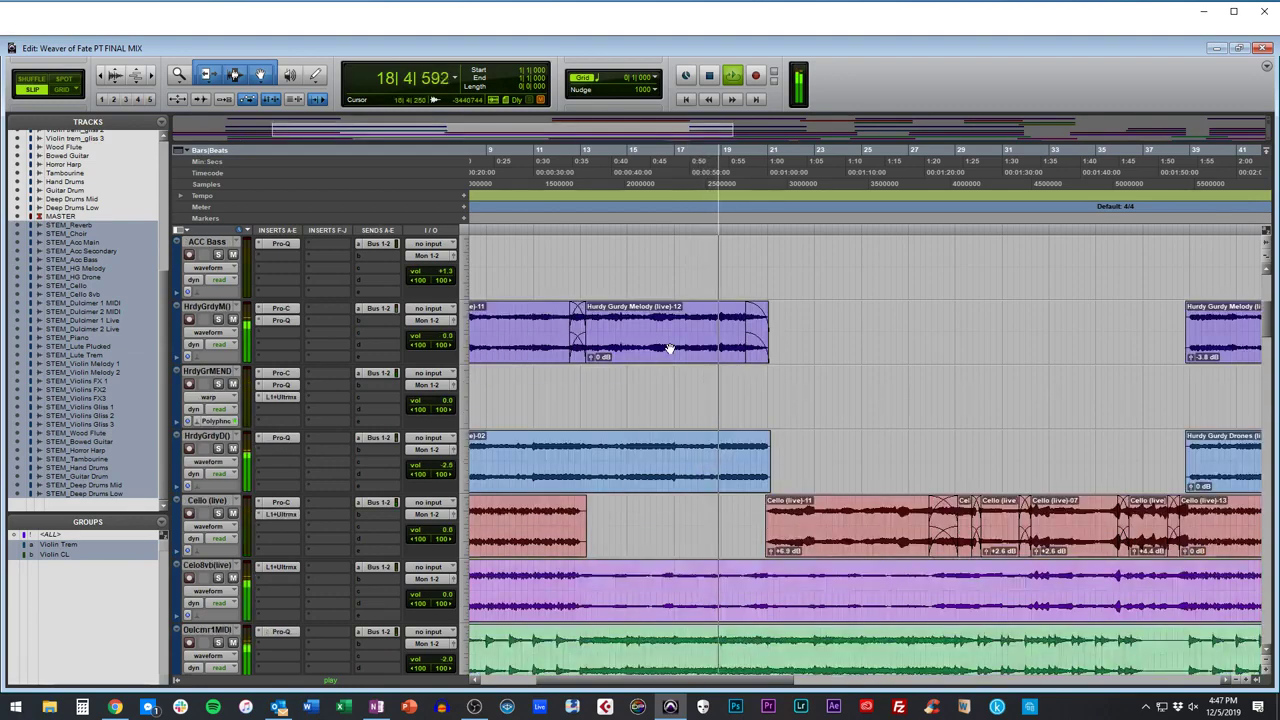
scroll(748, 407, right, 6)
scroll(747, 409, left, 3)
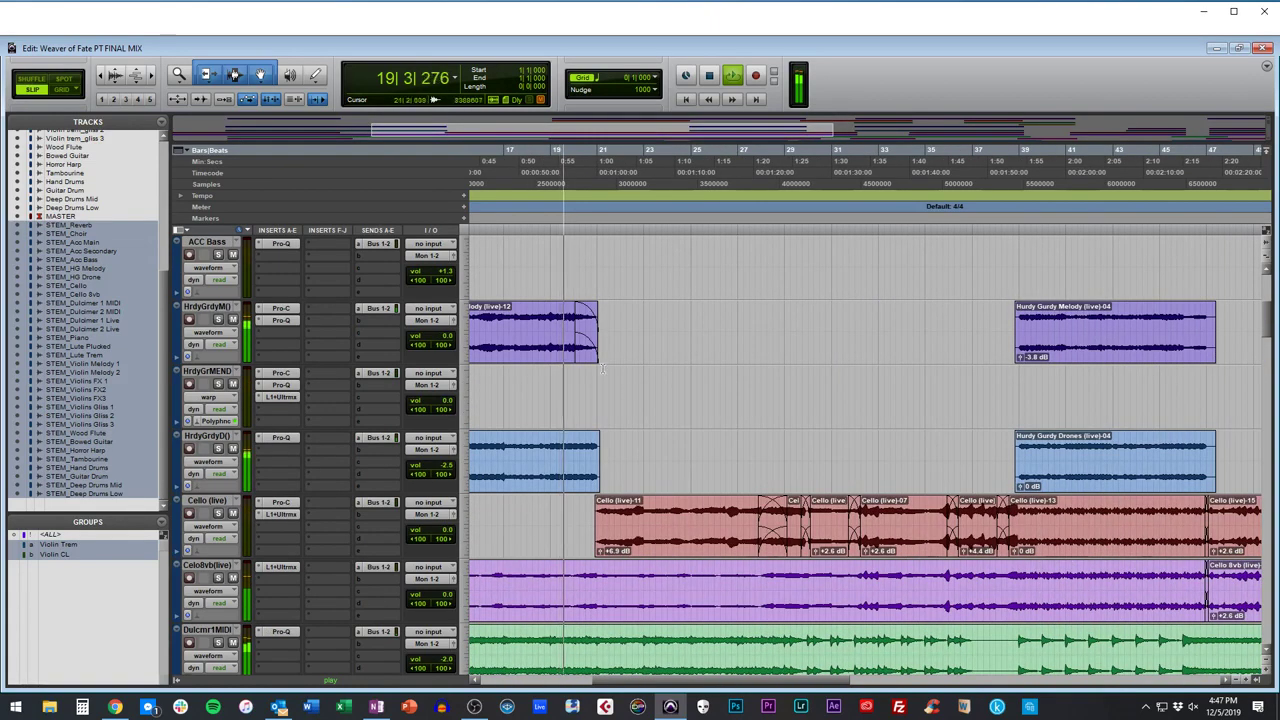
Follow playback from bar 21 to bar 29 across the cello and dulcimer tracks.
scroll(634, 403, down, 2)
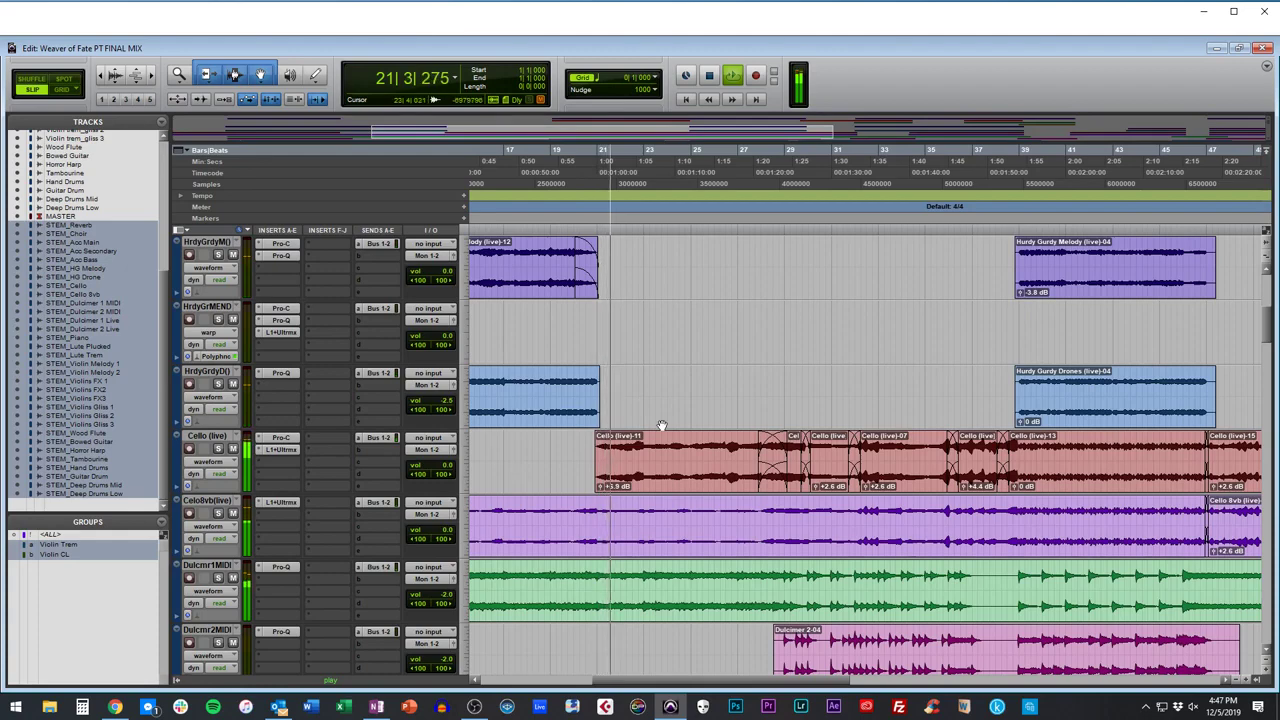
scroll(661, 425, right, 3)
scroll(661, 425, left, 3)
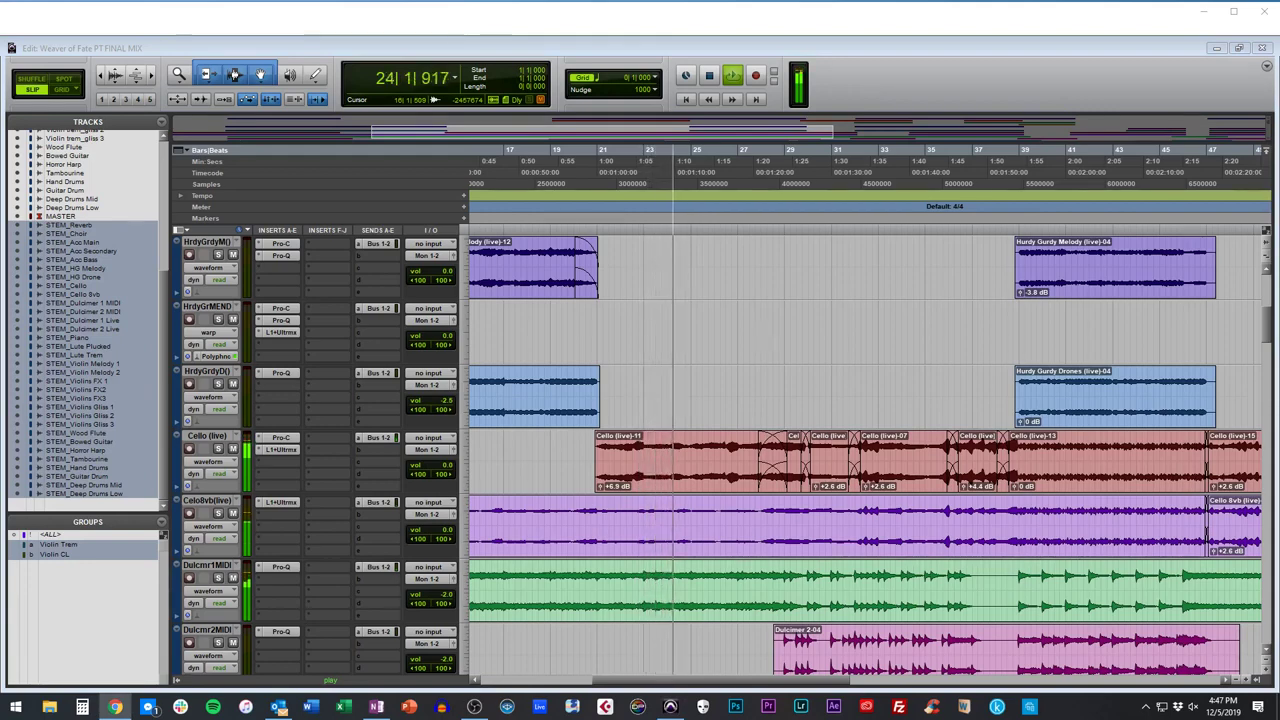
click(737, 414)
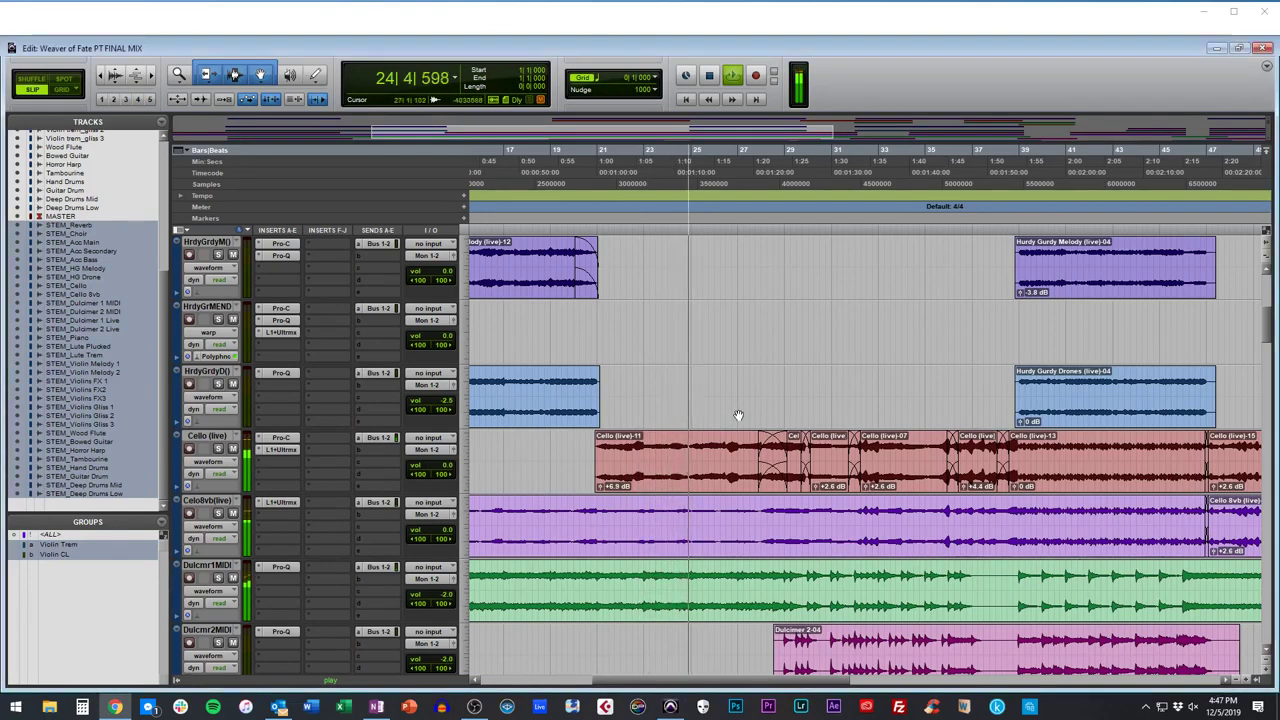
scroll(727, 390, right, 2)
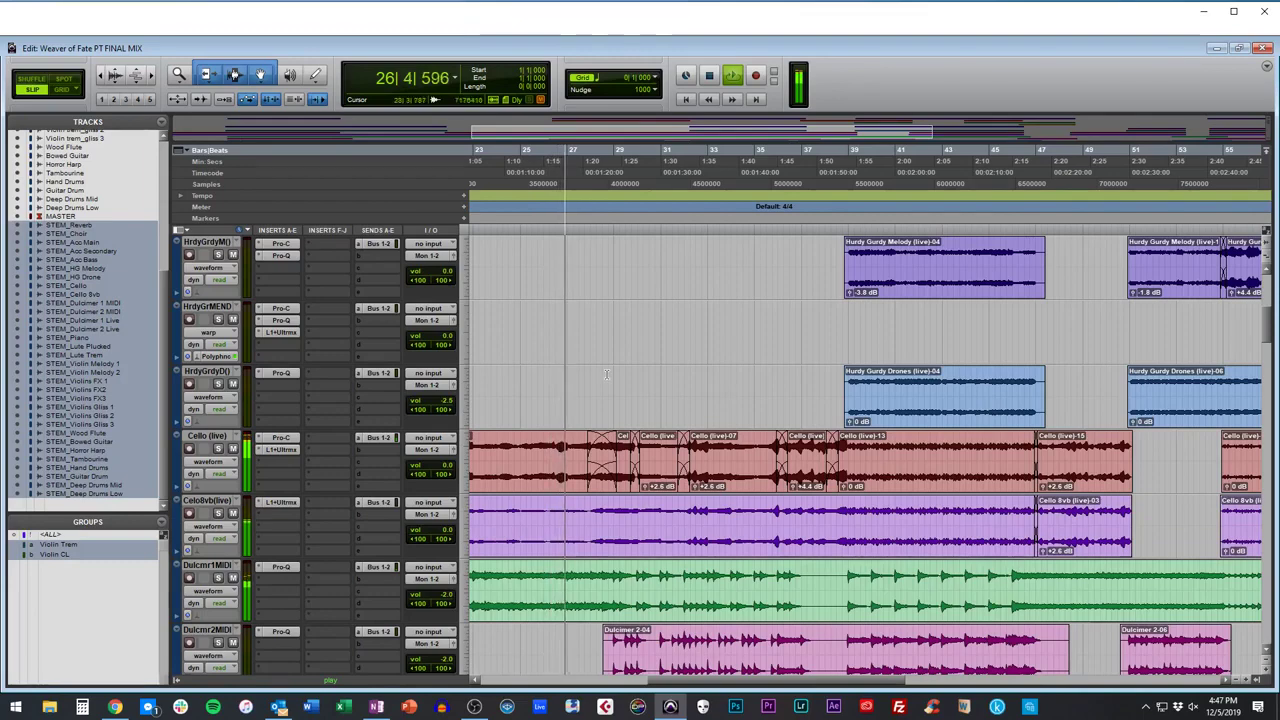
scroll(651, 387, down, 1)
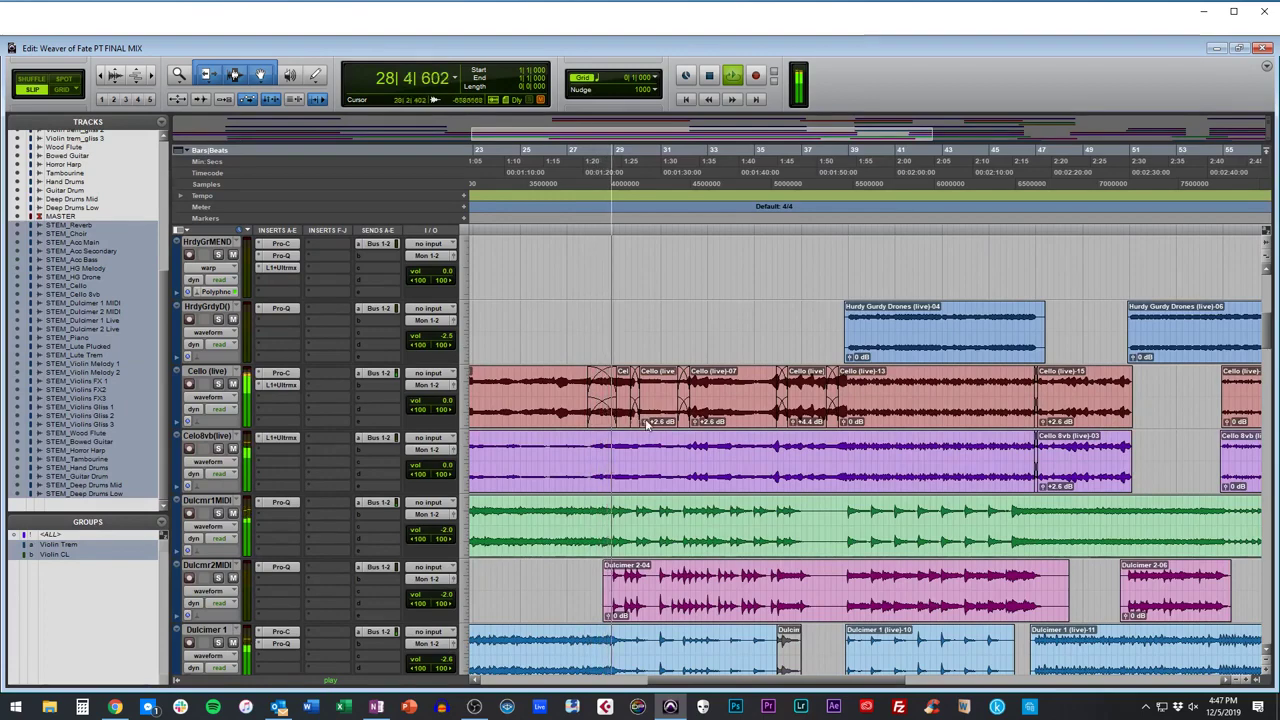
Follow playback past bar 31 through the dulcimer, piano and lute tracks down to the violin tremolo glissandos and Horror Harp.
scroll(642, 431, down, 3)
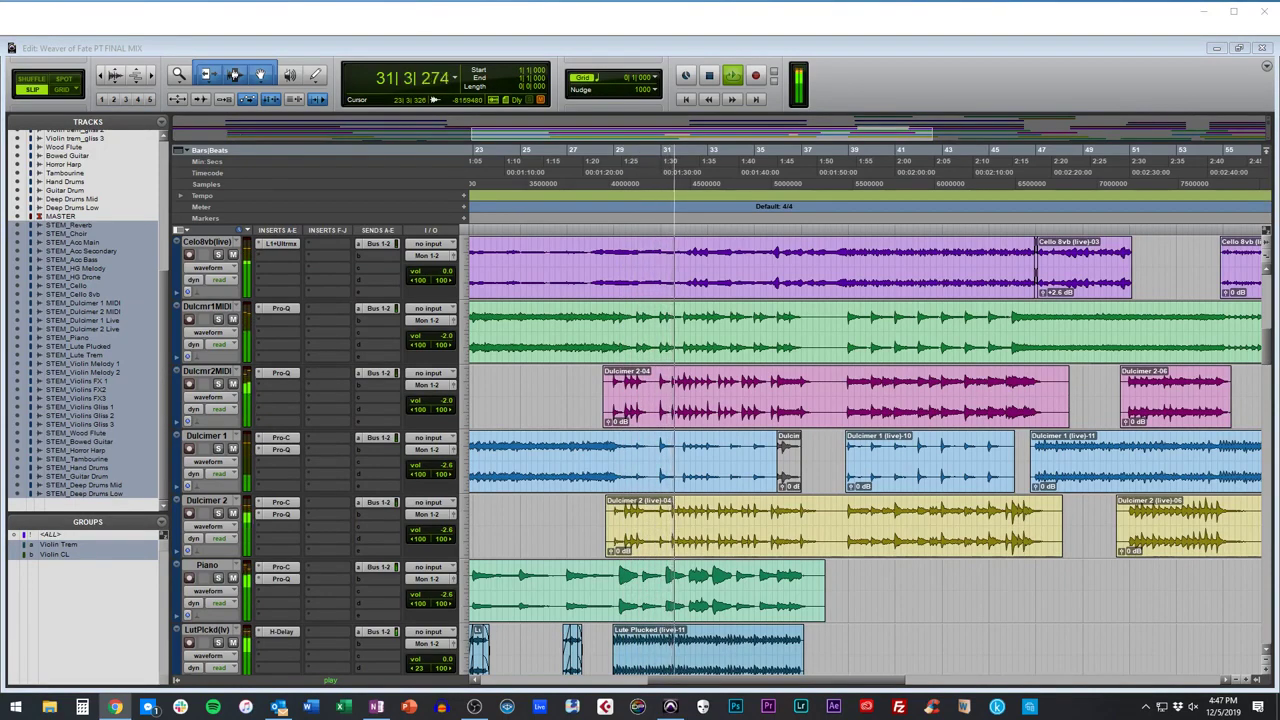
click(678, 403)
scroll(678, 403, right, 2)
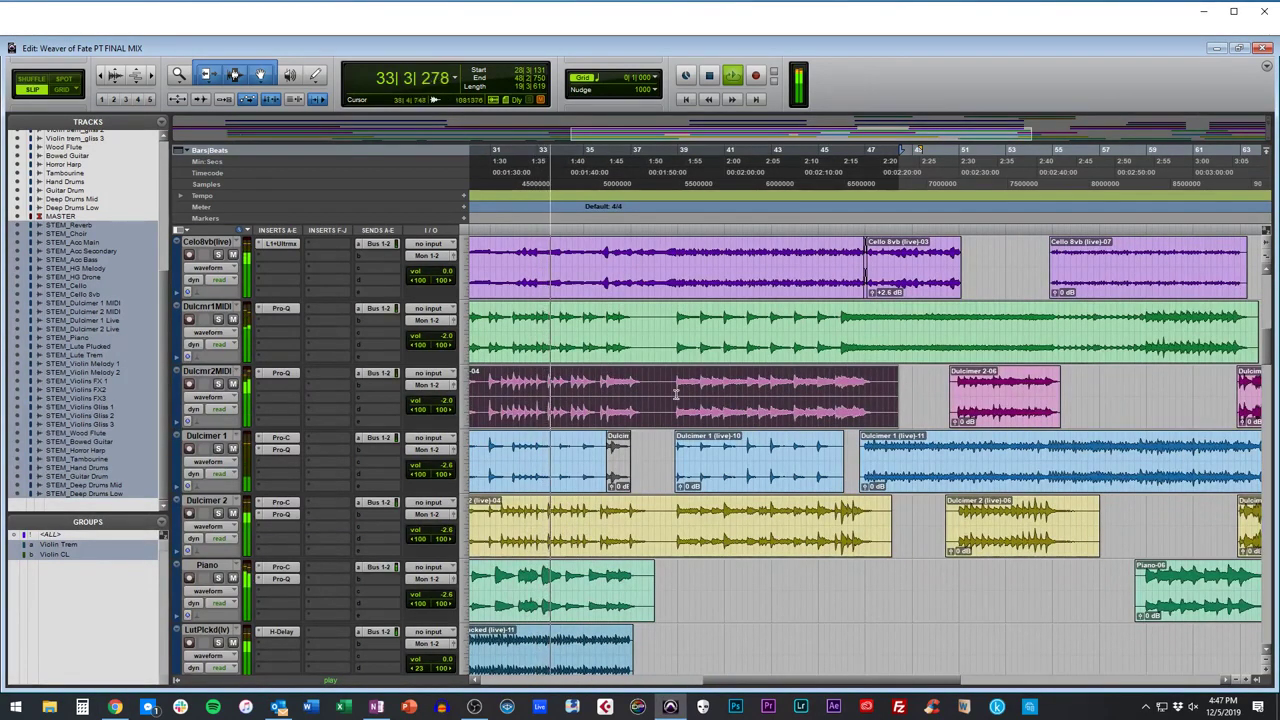
click(624, 388)
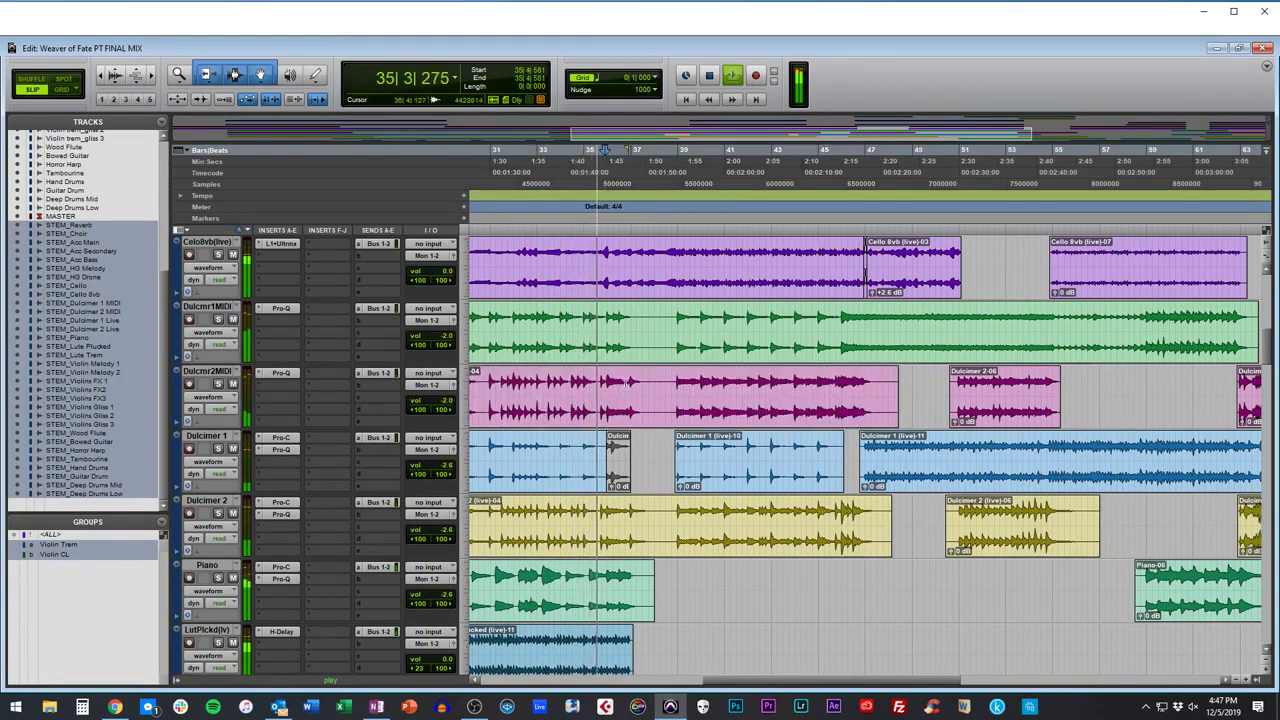
scroll(624, 388, down, 4)
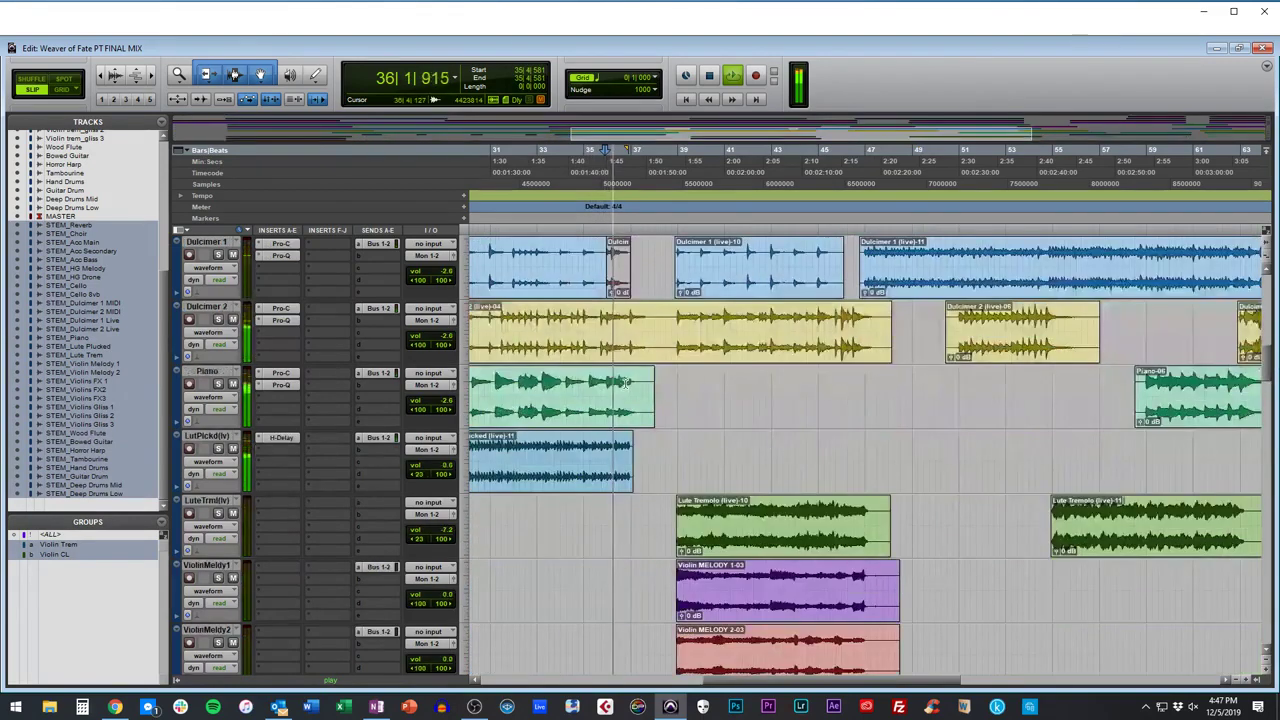
scroll(624, 388, down, 10)
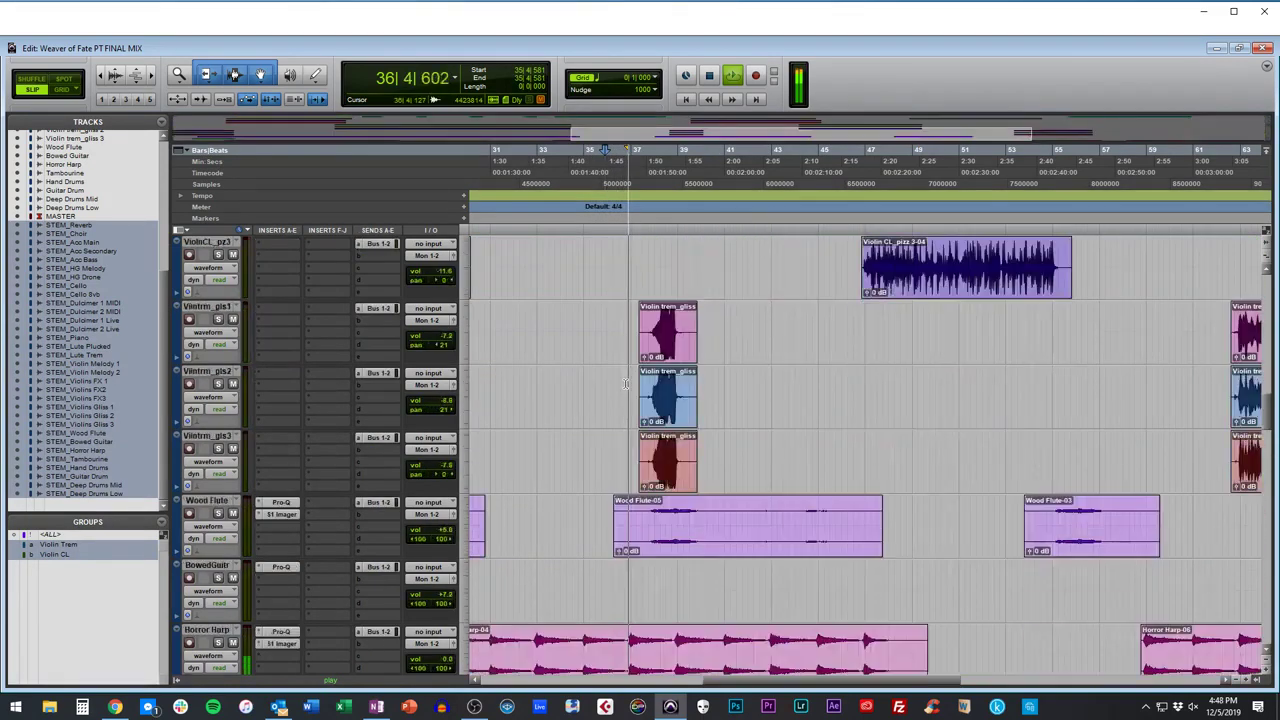
scroll(638, 290, up, 1)
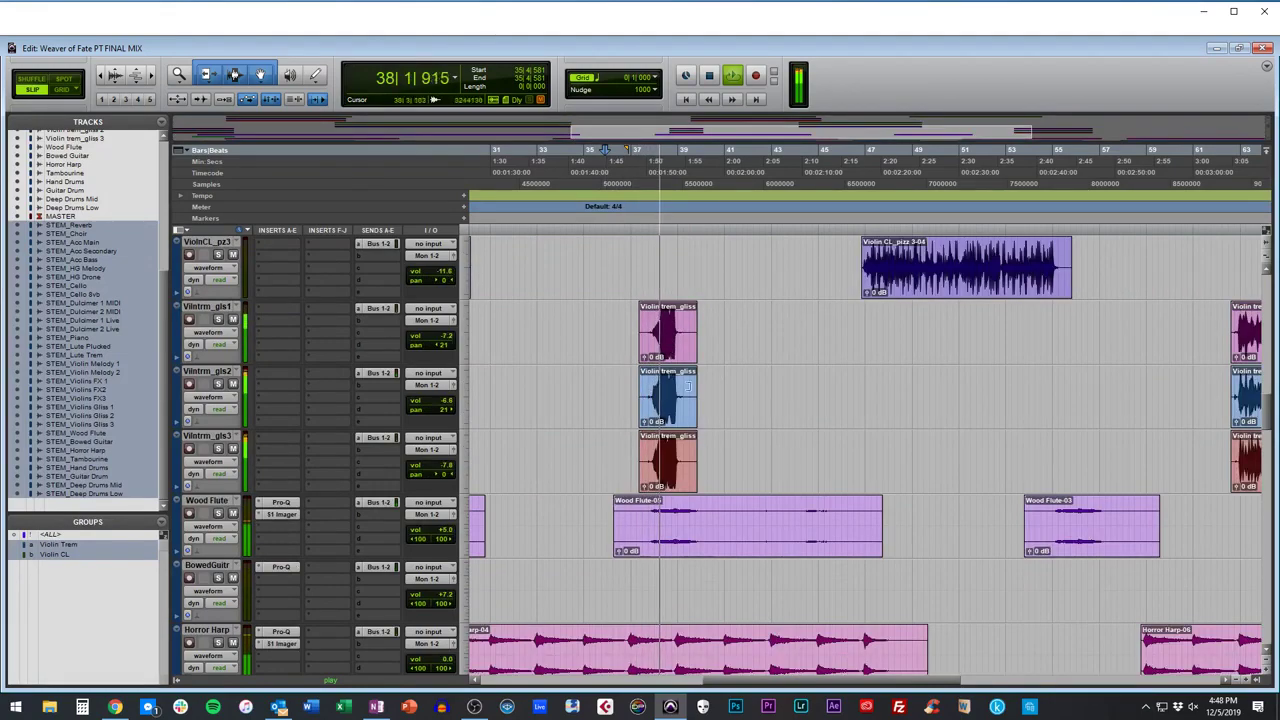
Follow playback from bar 38 to bar 46, viewing the harp and percussion tracks before moving back up to the choir.
scroll(733, 416, down, 3)
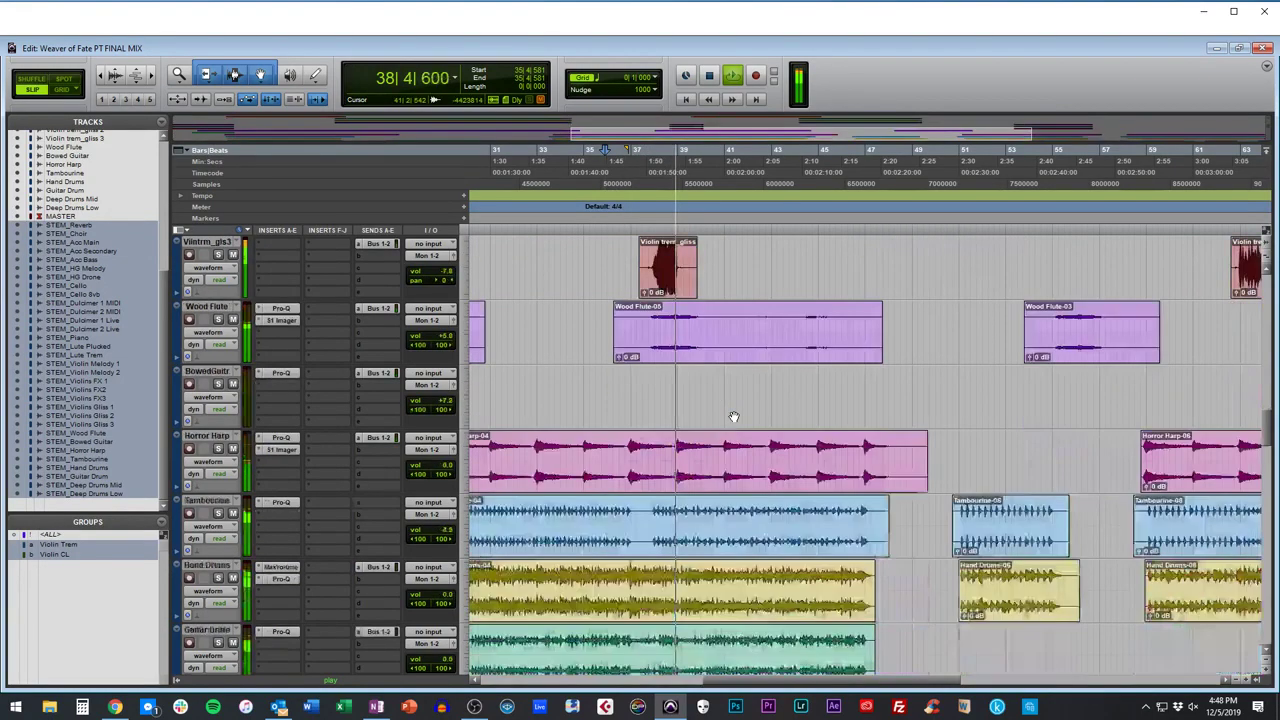
scroll(733, 416, down, 3)
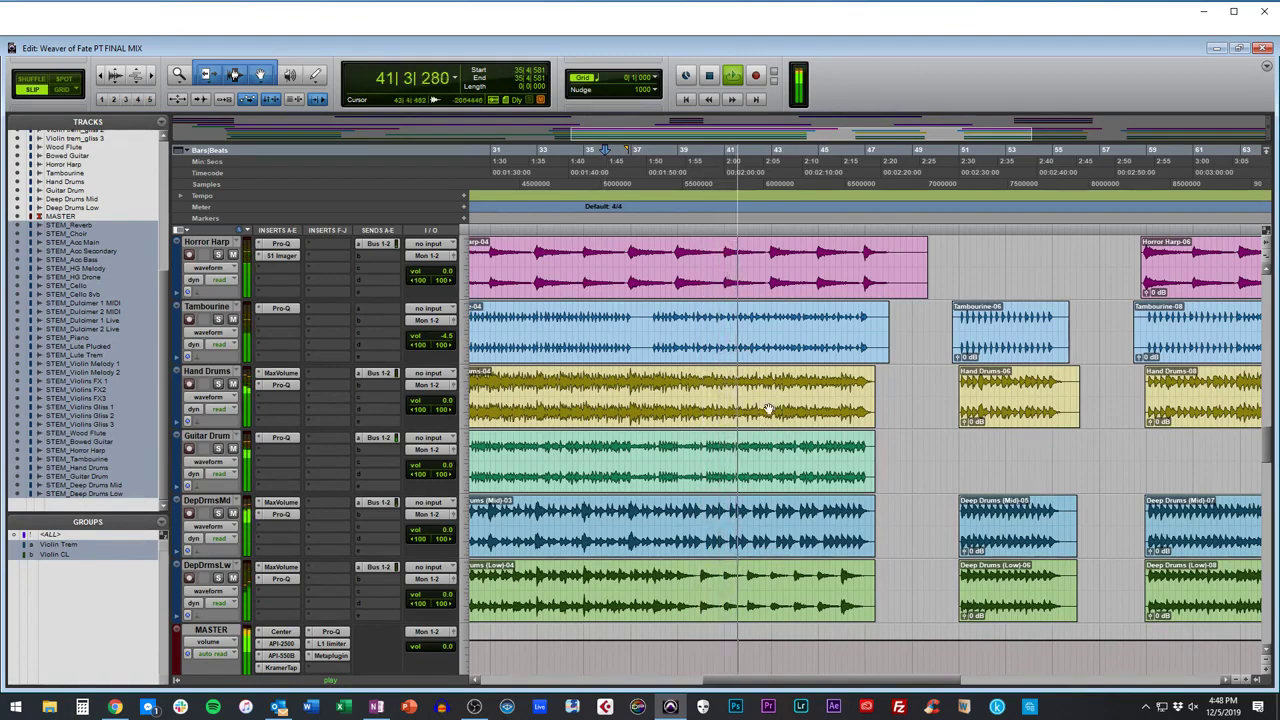
scroll(766, 400, up, 10)
scroll(718, 369, up, 3)
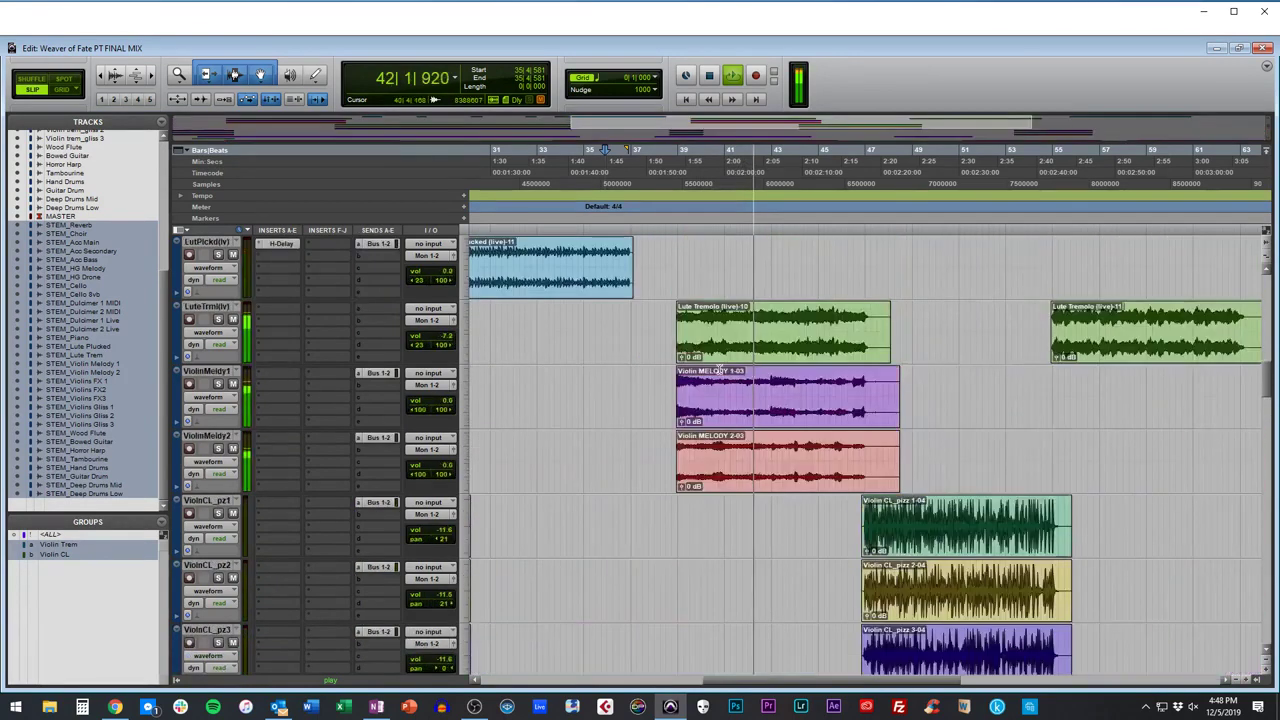
scroll(719, 370, up, 1)
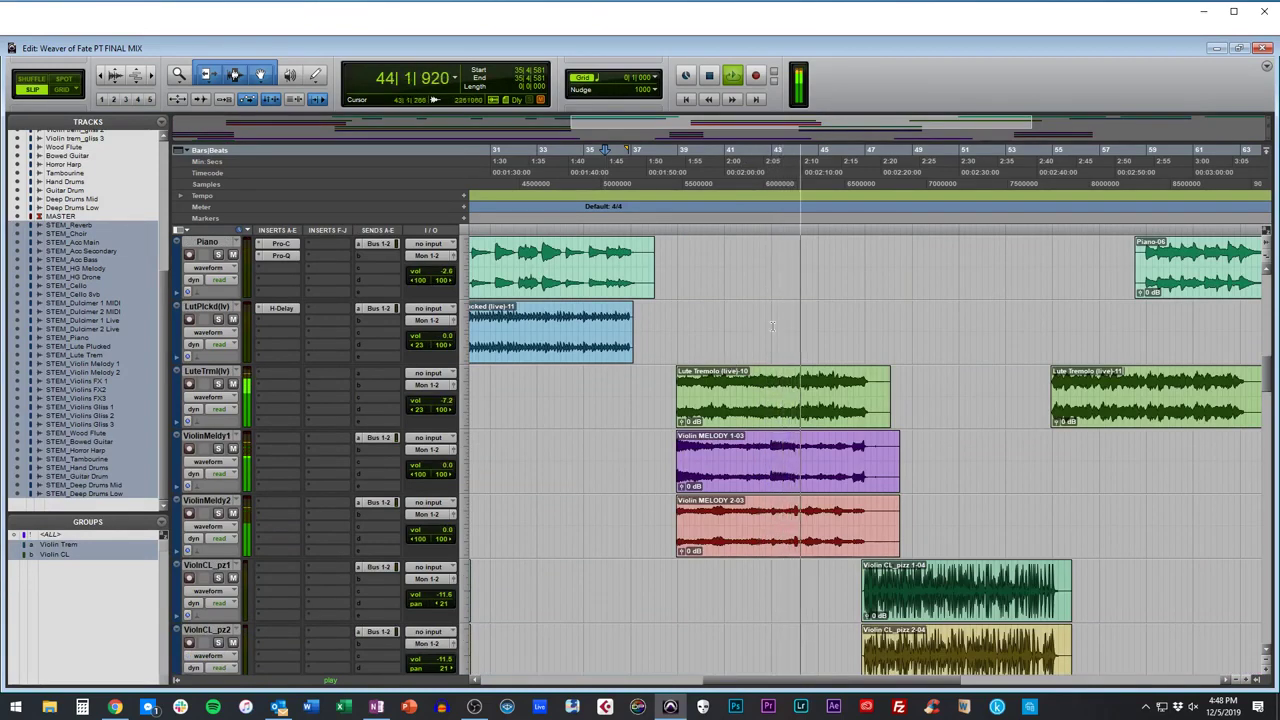
scroll(772, 326, up, 6)
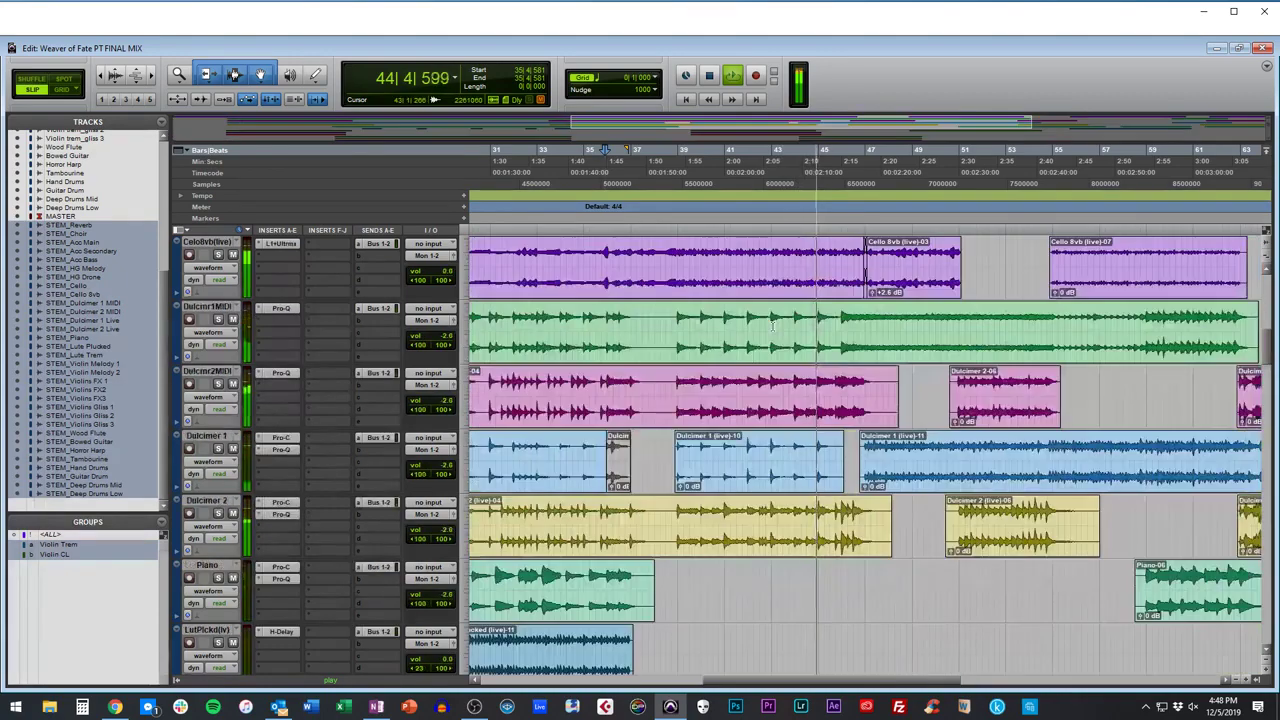
scroll(772, 326, up, 2)
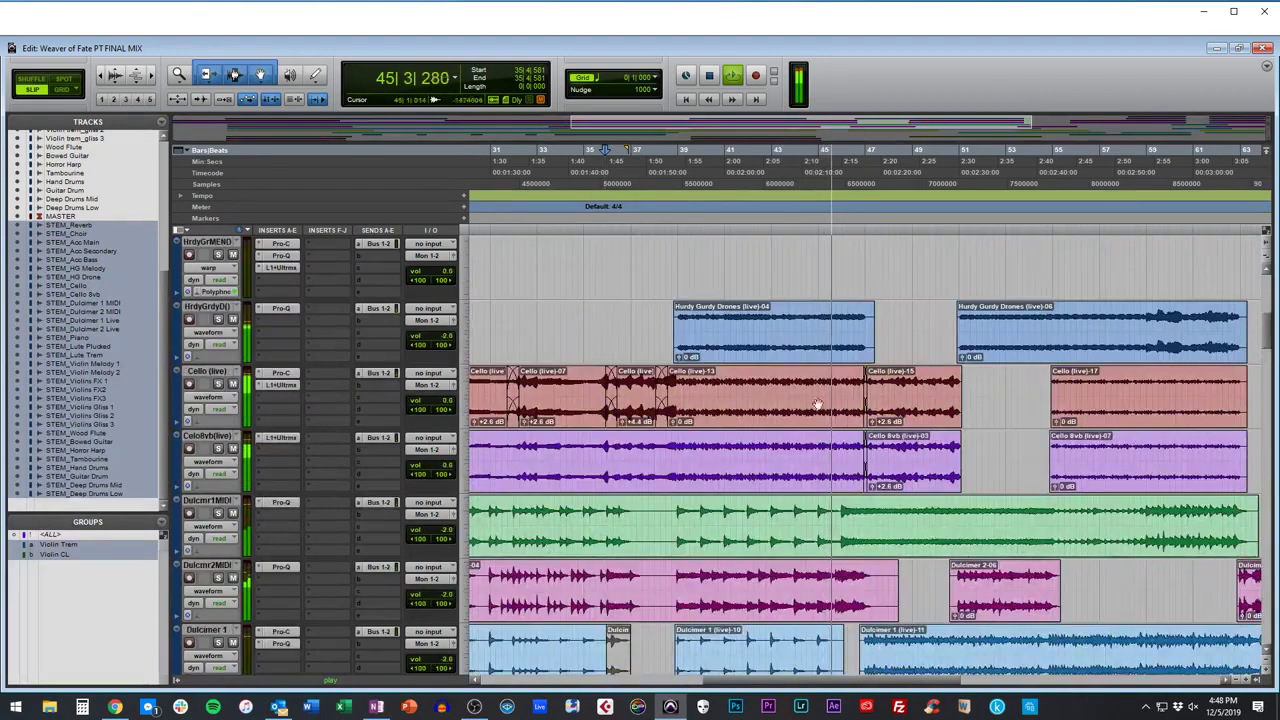
scroll(762, 297, up, 5)
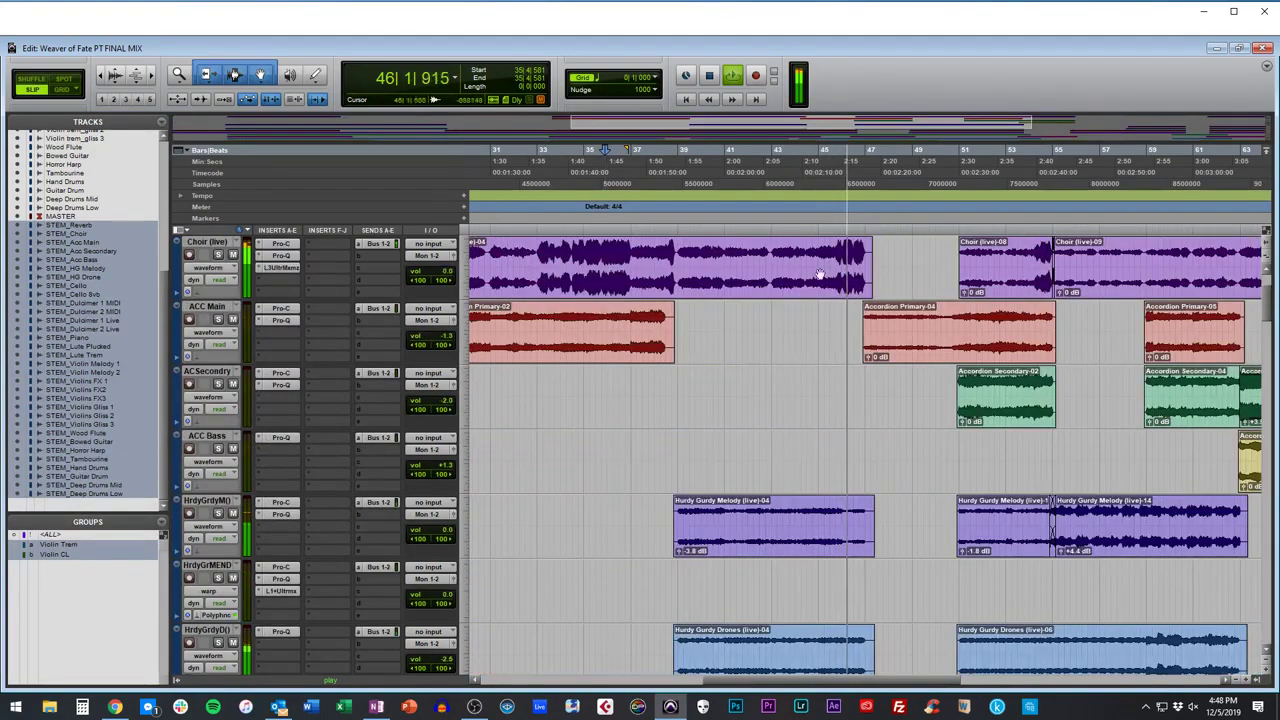
Follow playback from bar 46 to bar 60 across the choir, accordion and hurdy gurdy clips with a closer timeline view.
scroll(780, 320, right, 5)
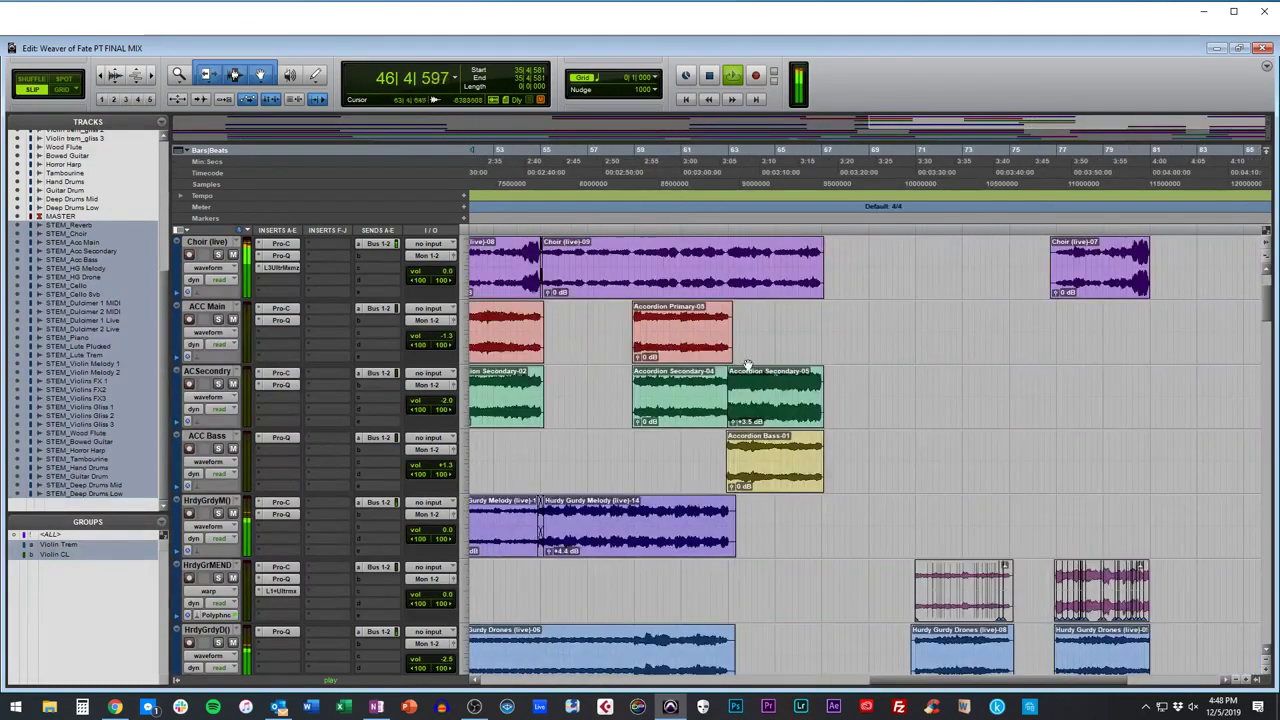
scroll(734, 357, left, 2)
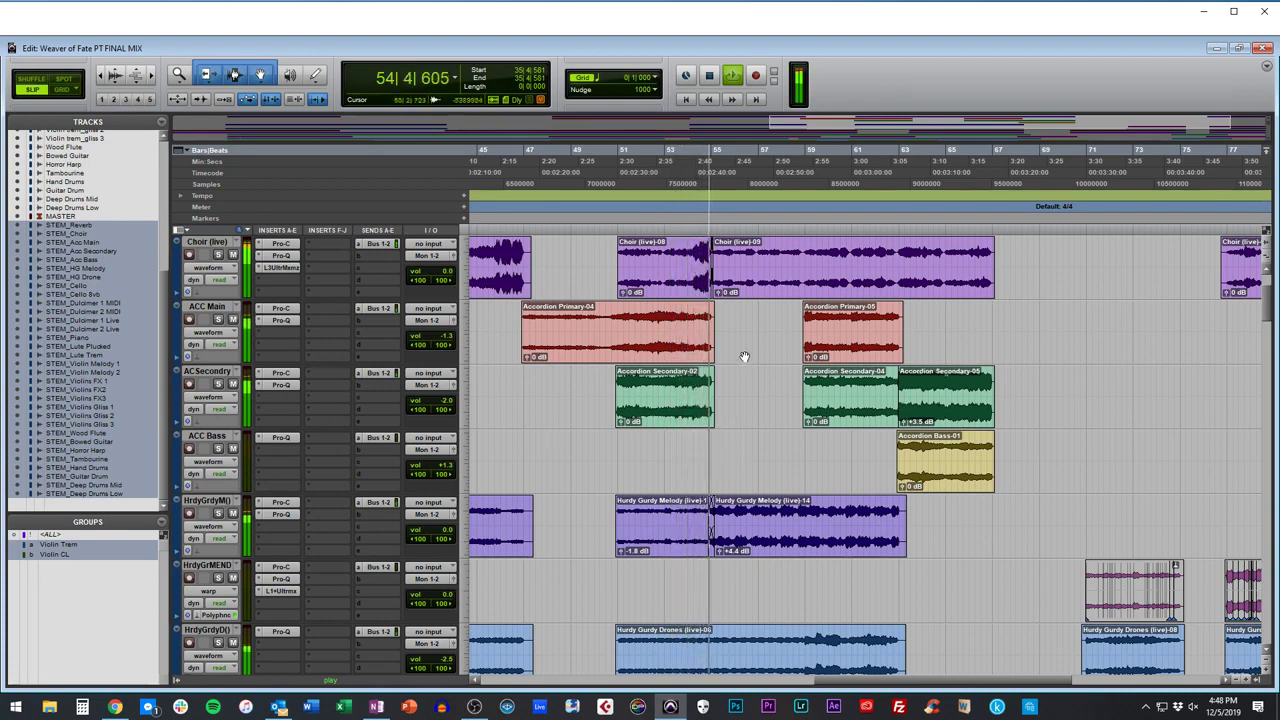
key(ctrl+])
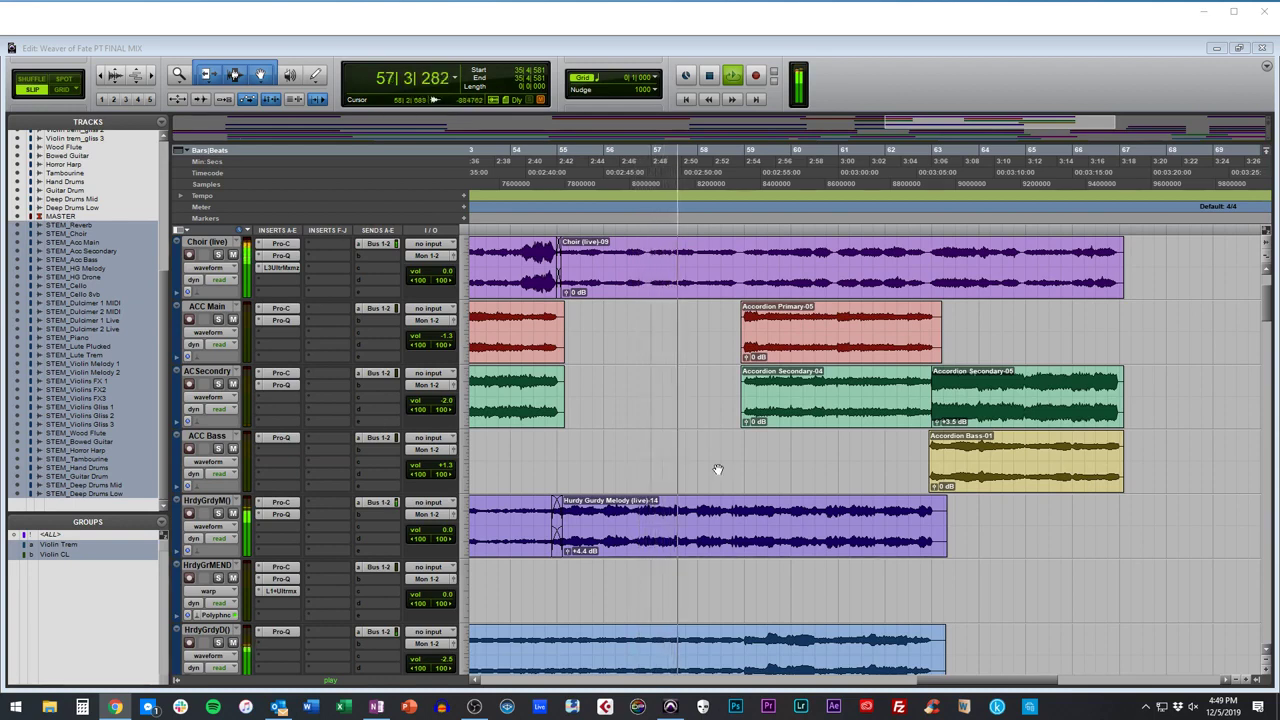
scroll(718, 468, right, 2)
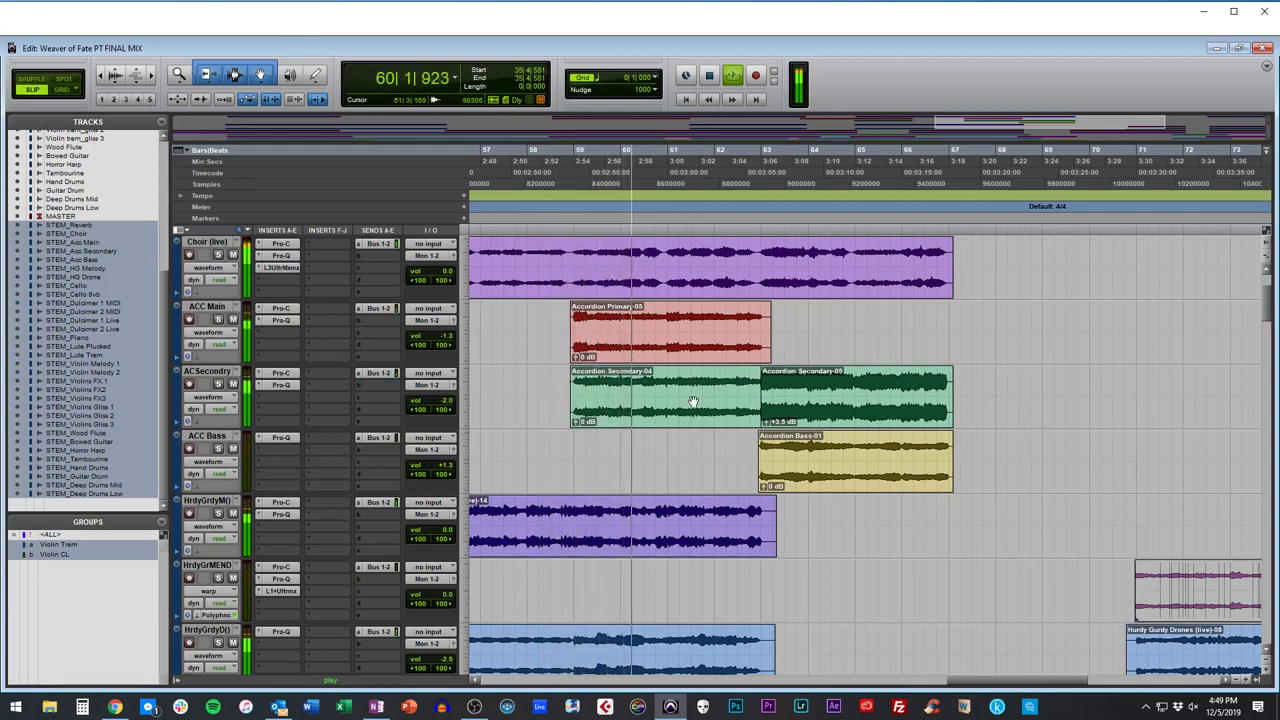
Follow playback from bar 60 to bar 67, viewing the tracks from hurdy gurdy and cello down to the deep drums.
scroll(693, 402, down, 4)
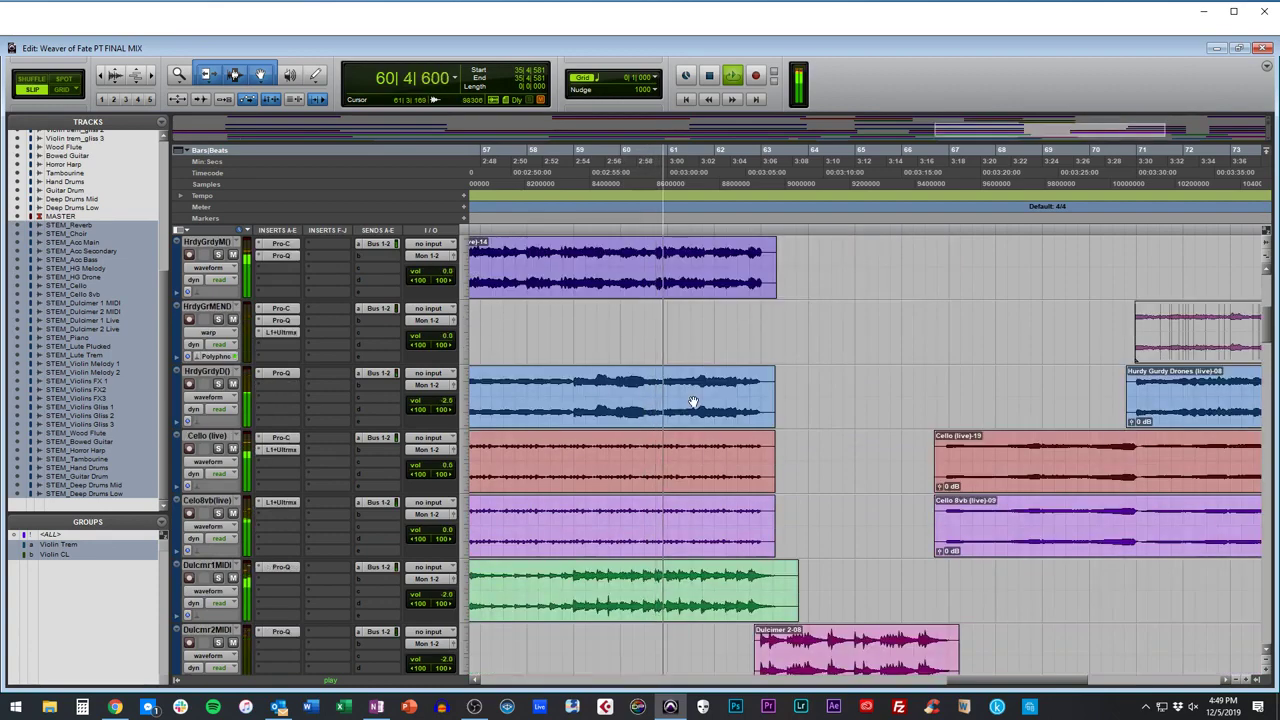
scroll(693, 402, down, 2)
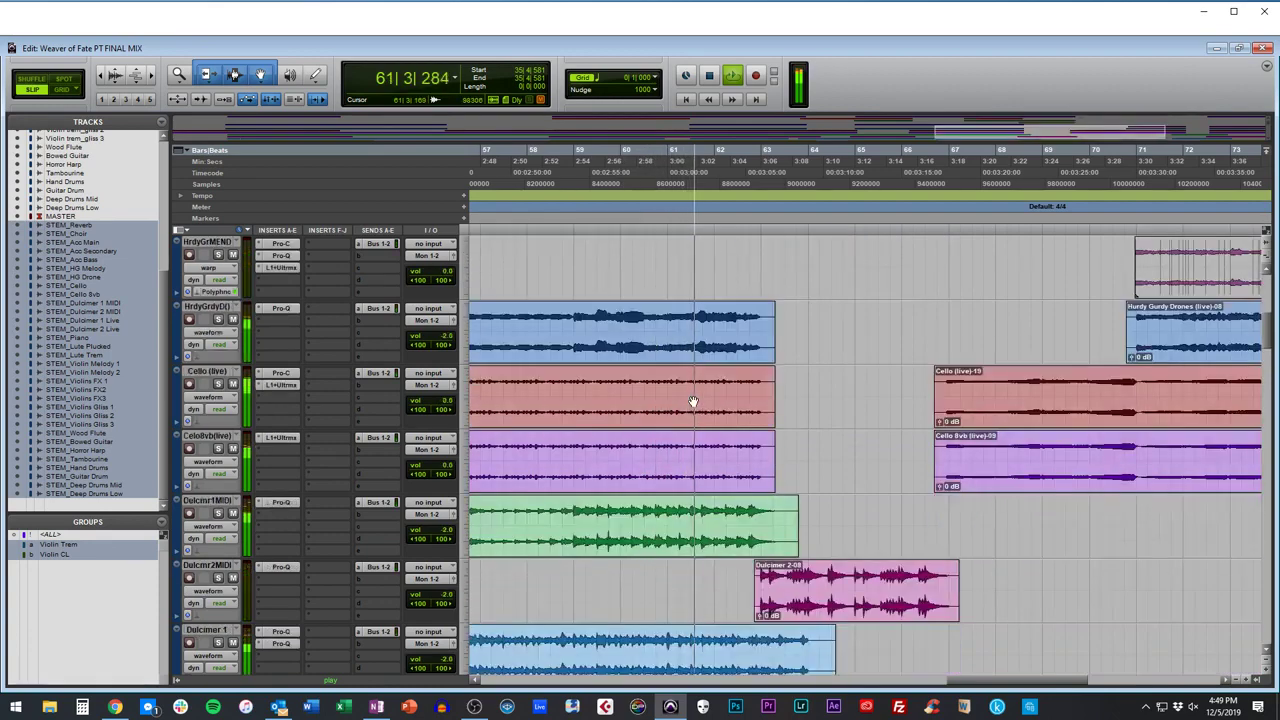
scroll(720, 403, down, 2)
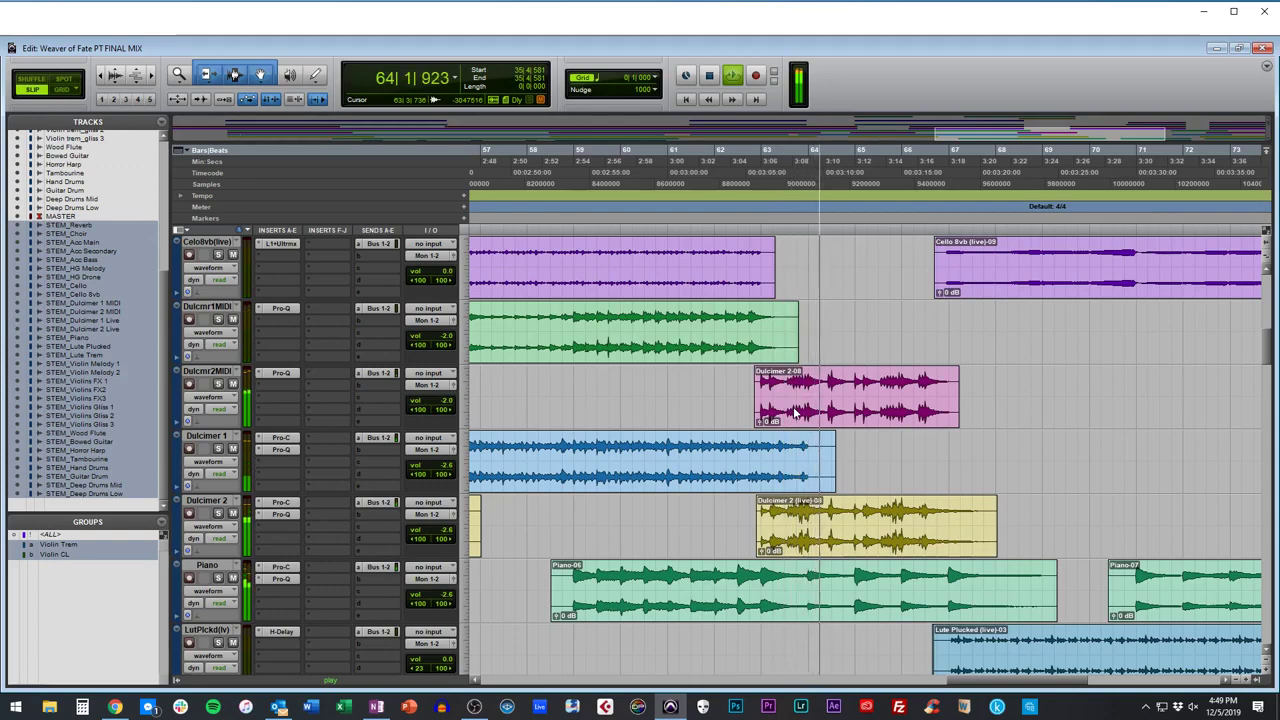
scroll(873, 483, down, 10)
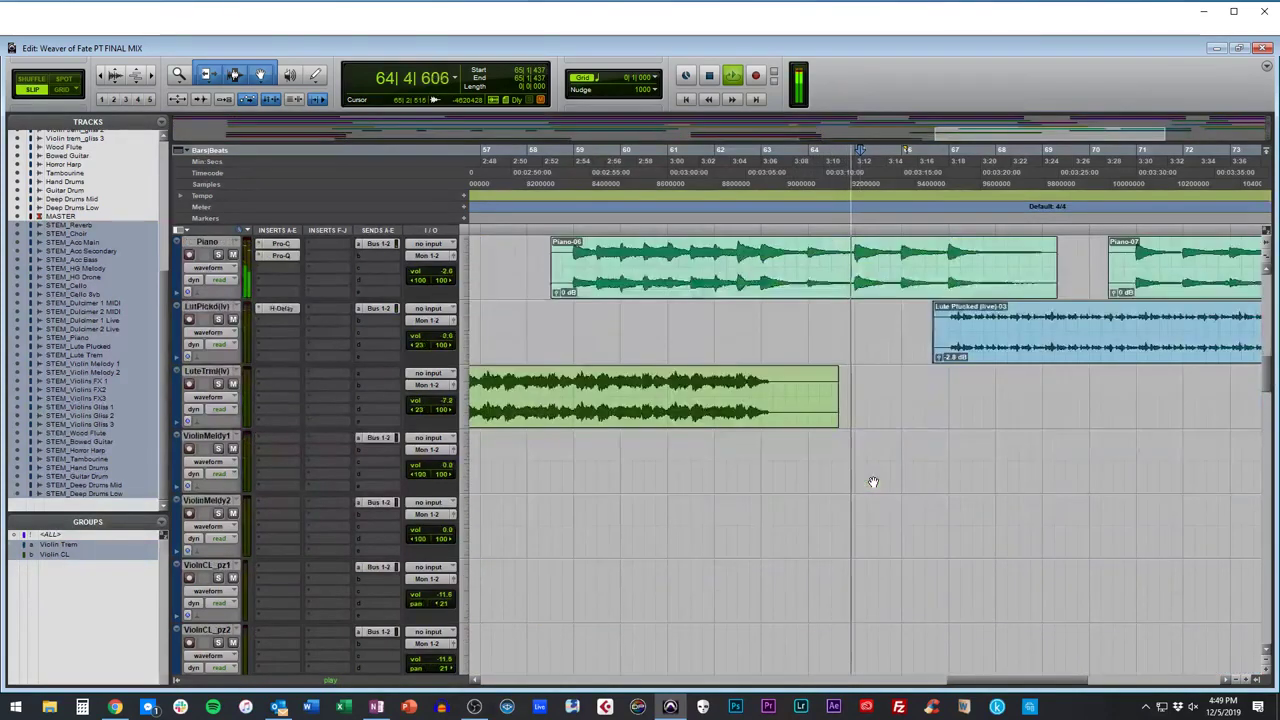
scroll(873, 483, down, 2)
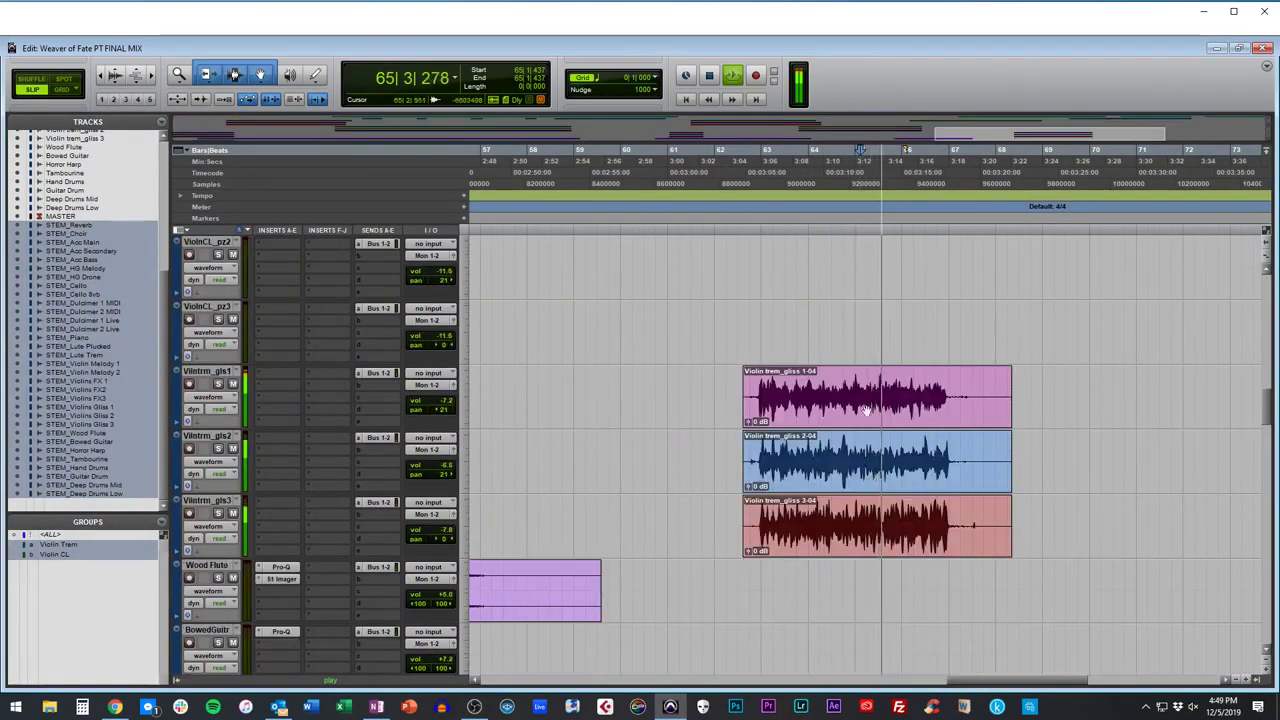
scroll(874, 392, down, 5)
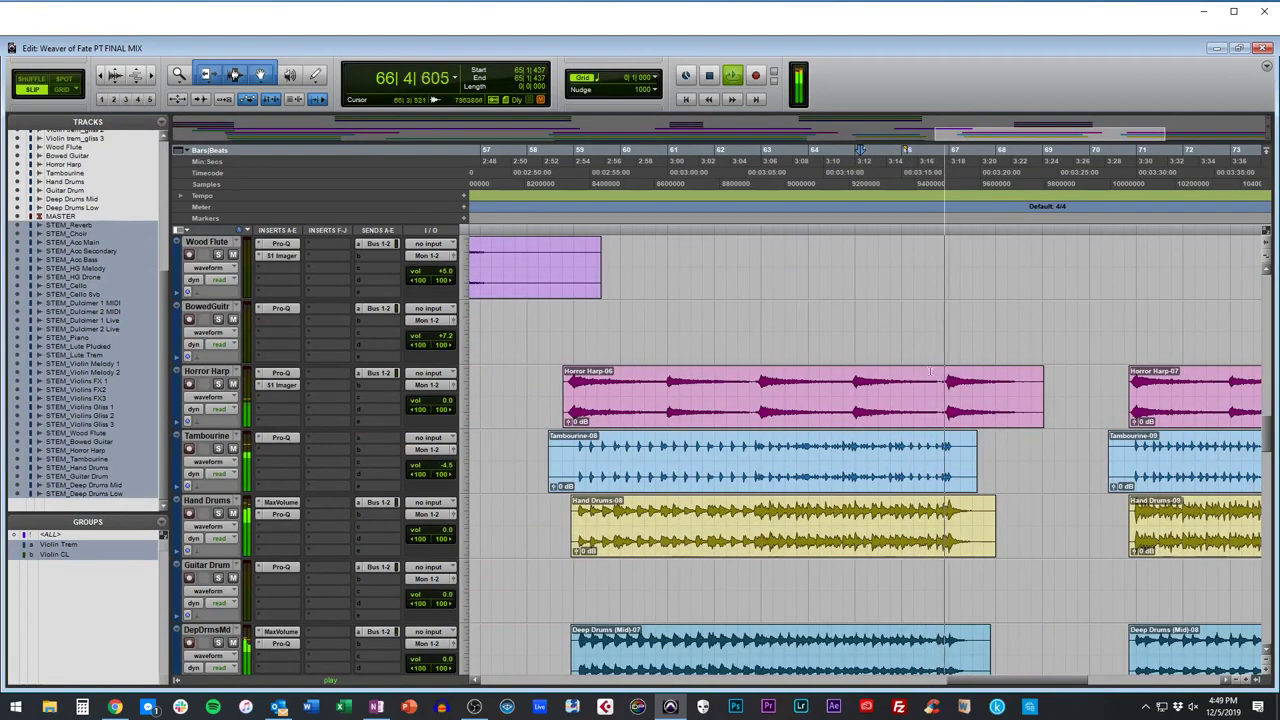
scroll(932, 404, down, 12)
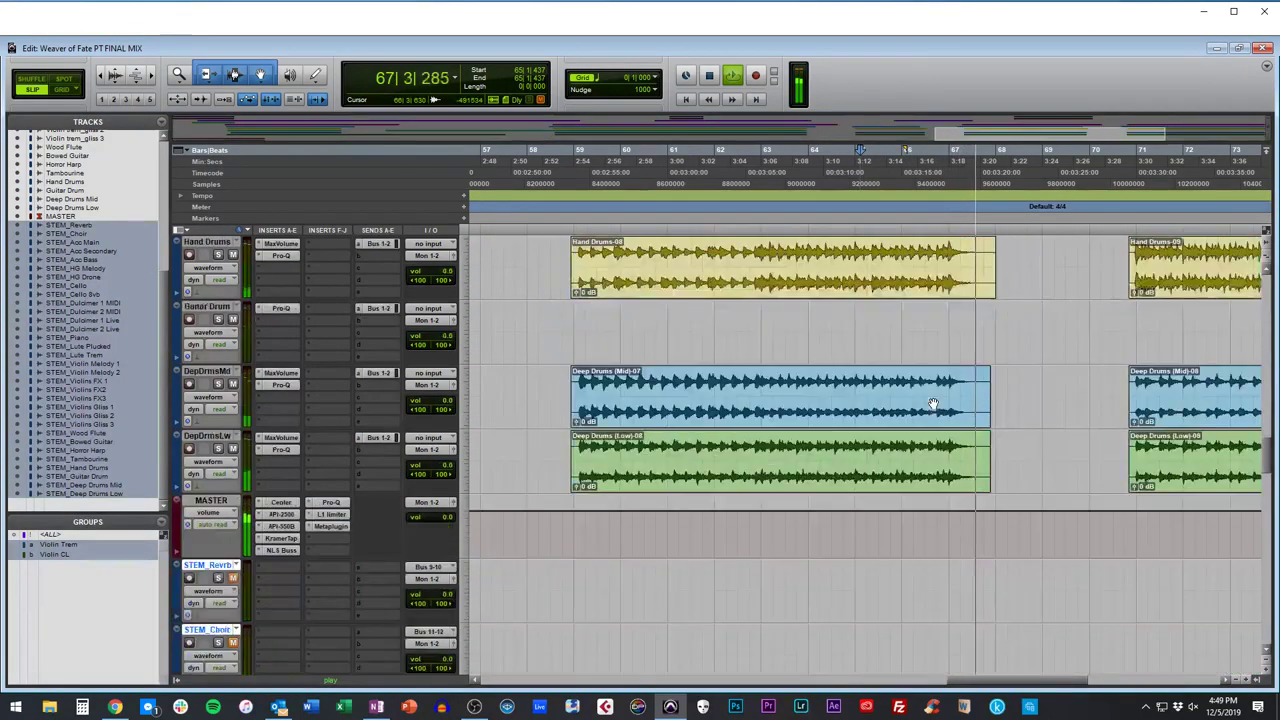
Follow playback from bar 68 to bar 75 across the plucked lute, piano, dulcimer, cello and hurdy gurdy tracks.
scroll(932, 404, up, 1)
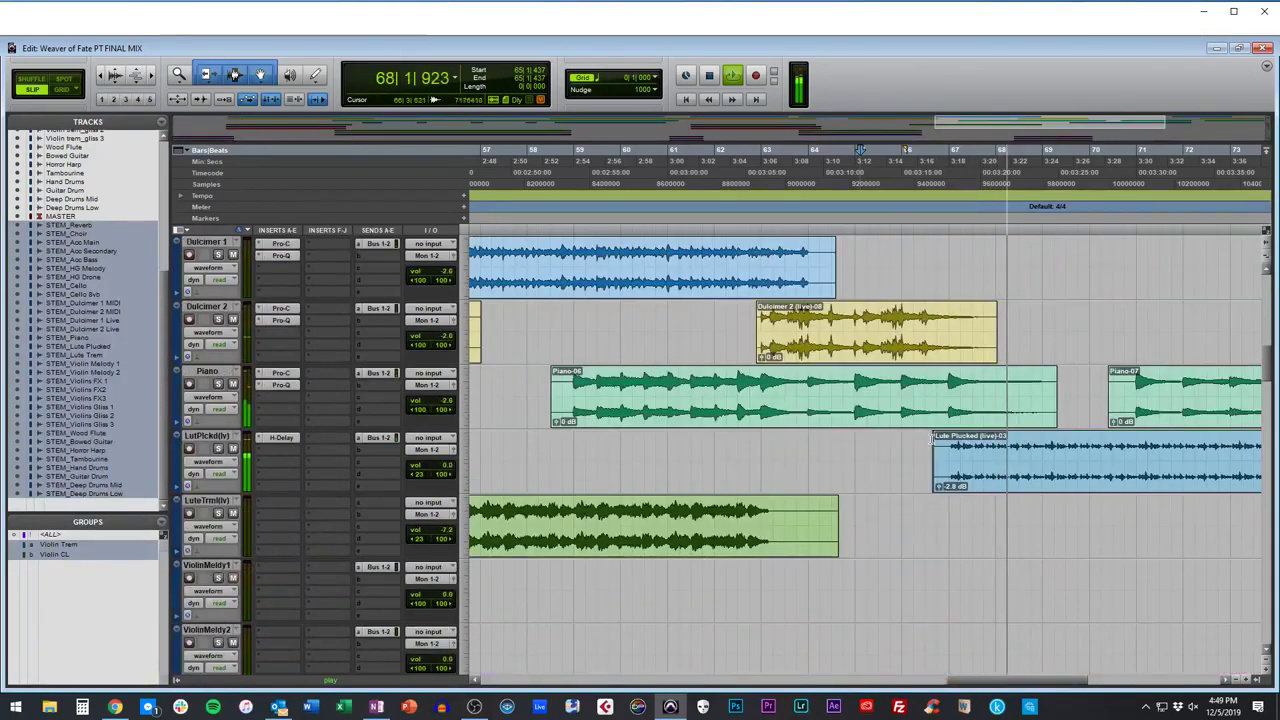
scroll(676, 414, right, 2)
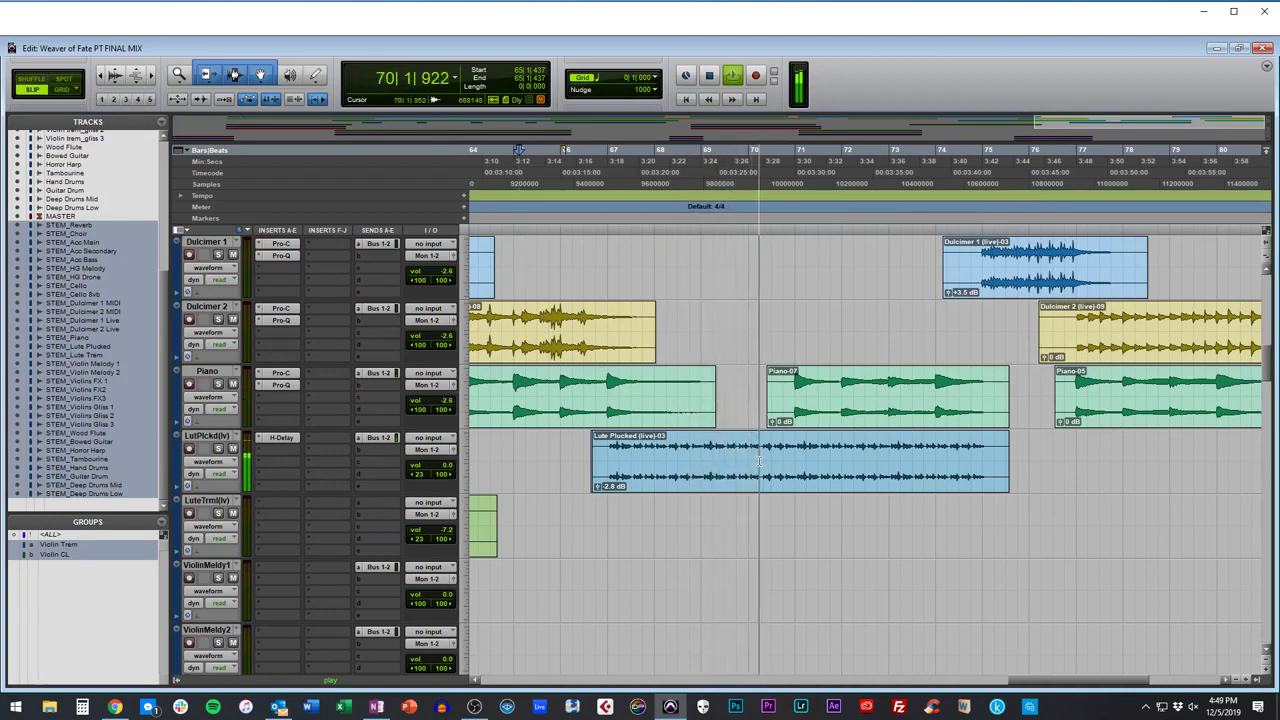
scroll(760, 461, right, 2)
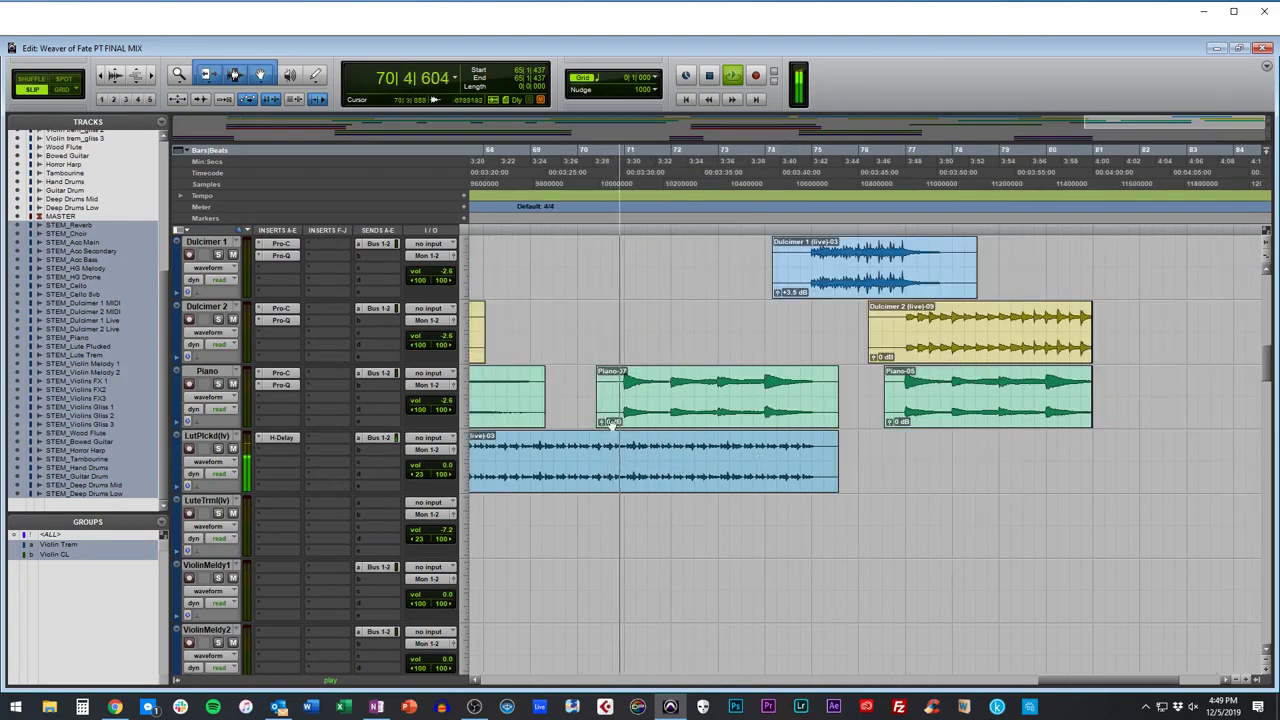
scroll(659, 389, up, 7)
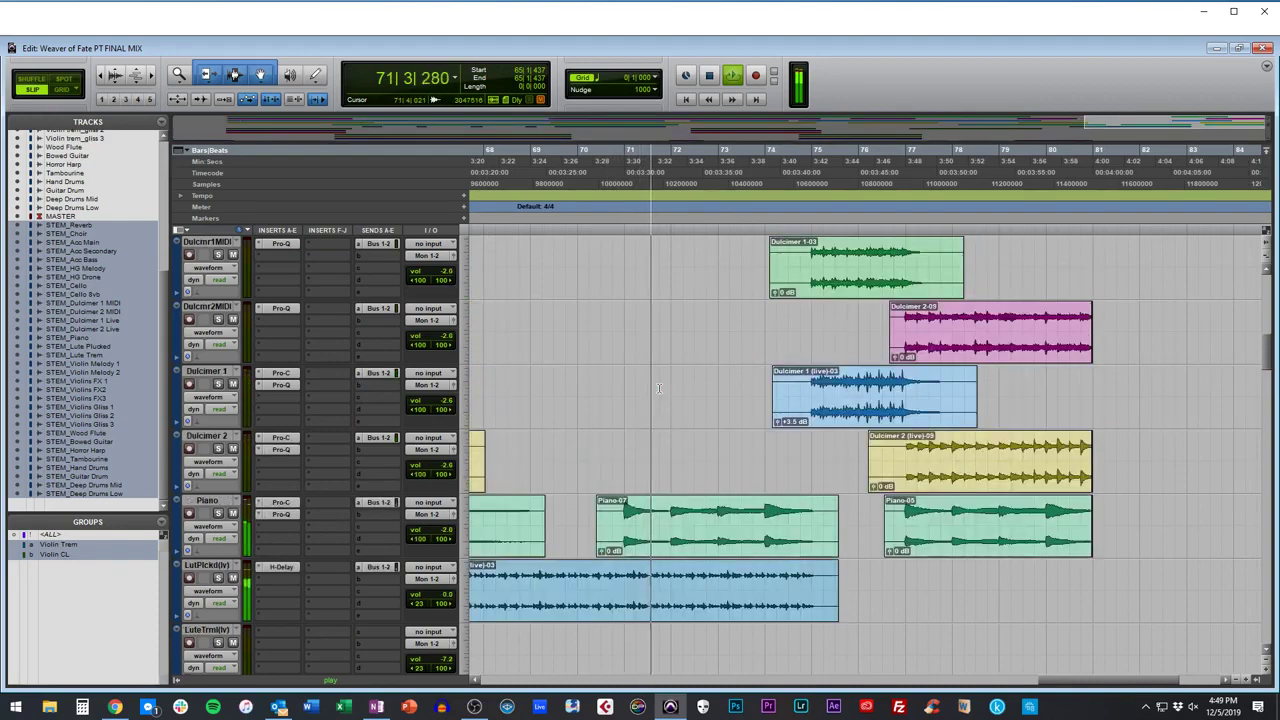
key(alt+Tab)
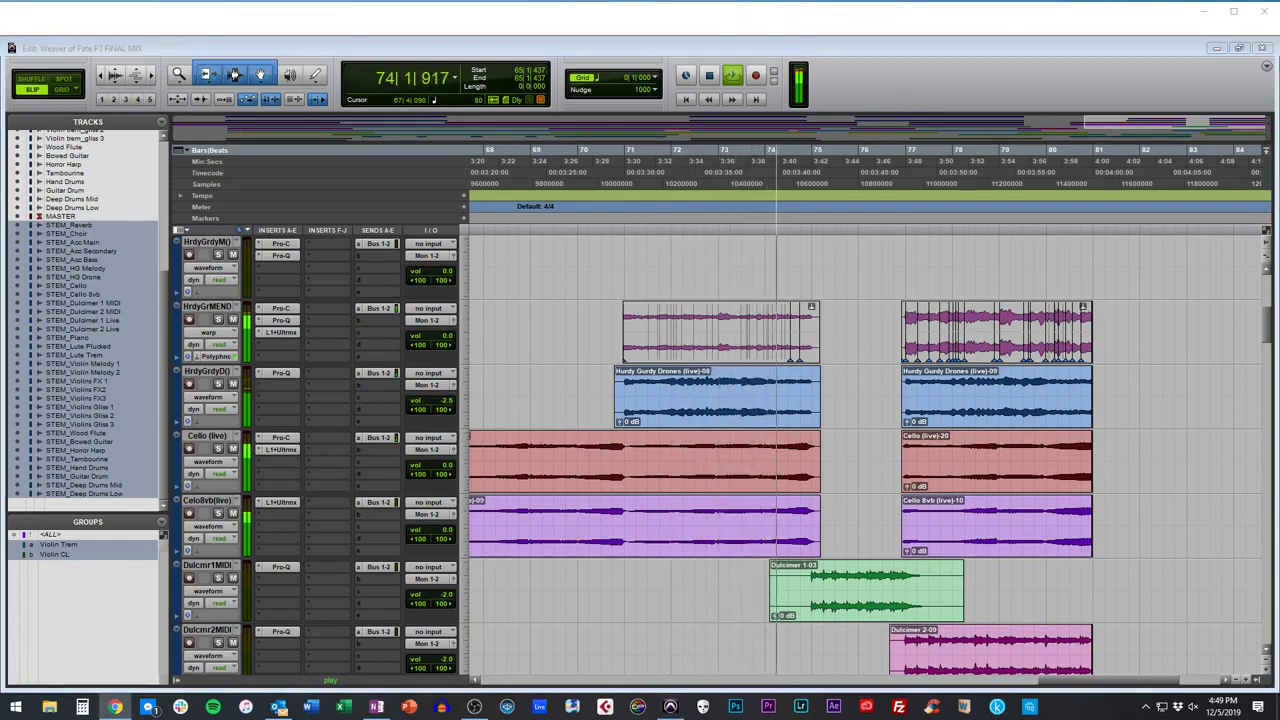
click(861, 397)
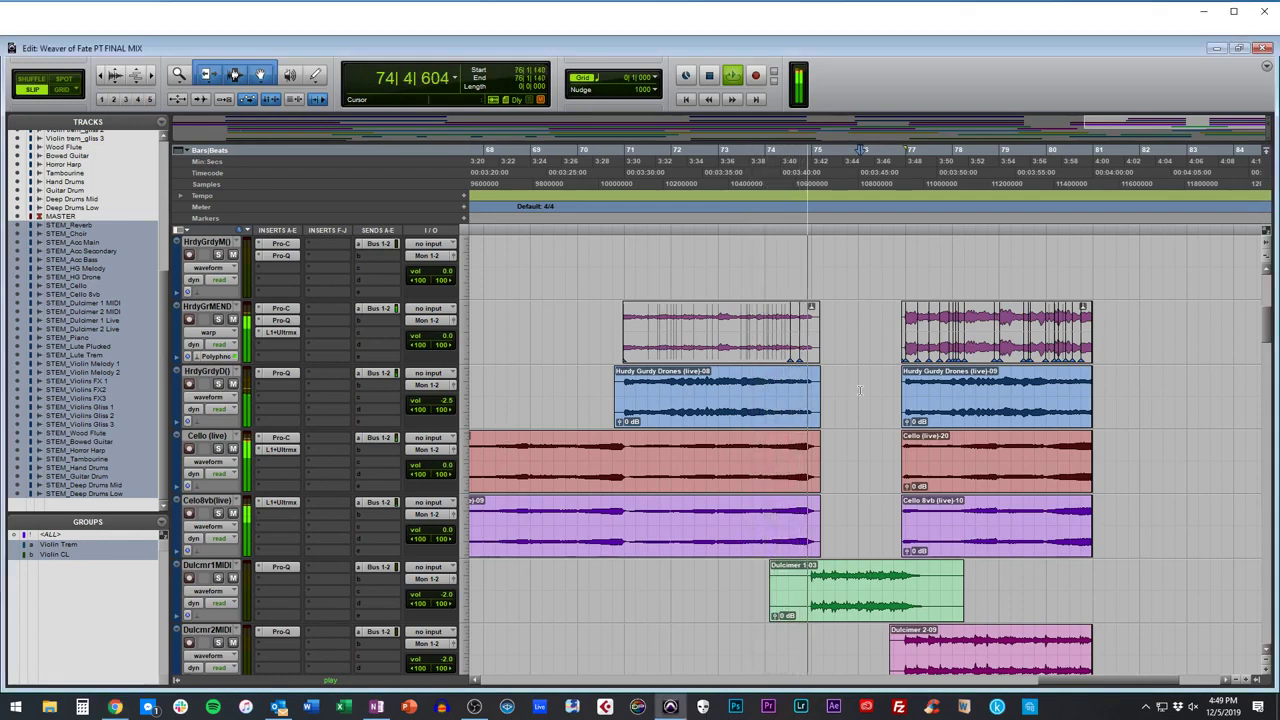
Follow playback from bar 76 to bar 78 across the final hurdy gurdy, cello, dulcimer and piano clips.
scroll(803, 405, right, 3)
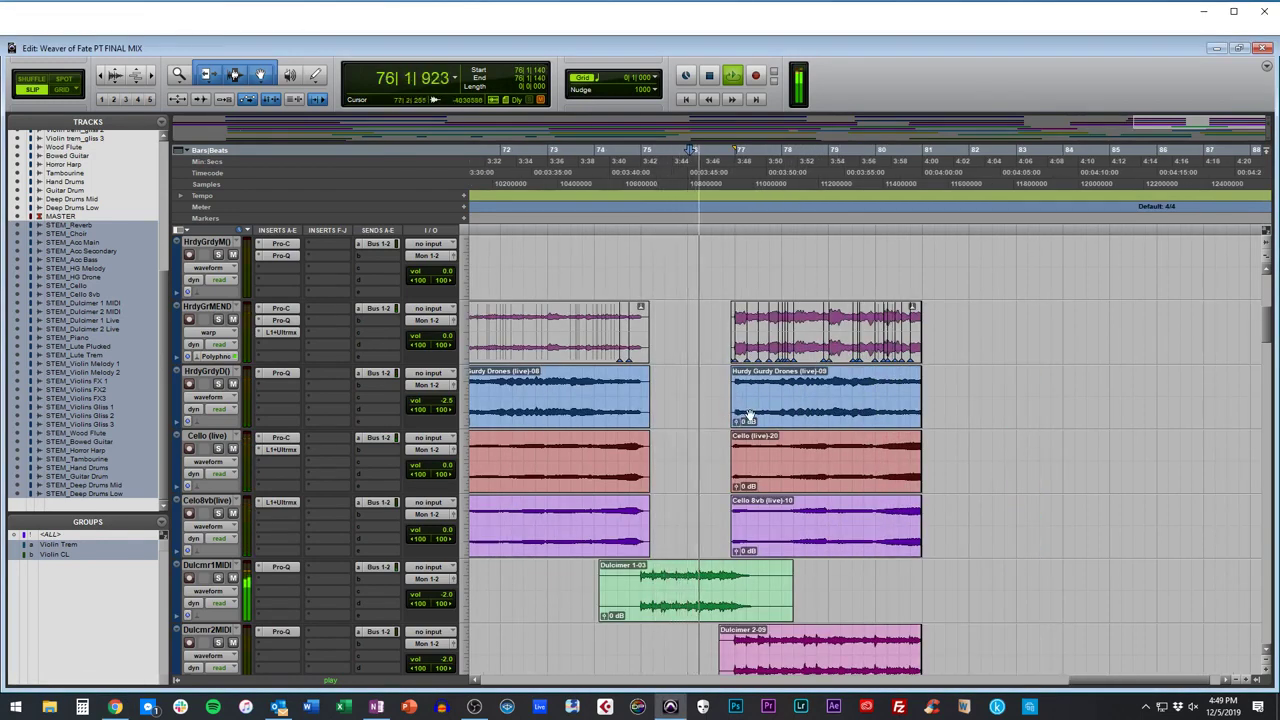
scroll(740, 418, down, 2)
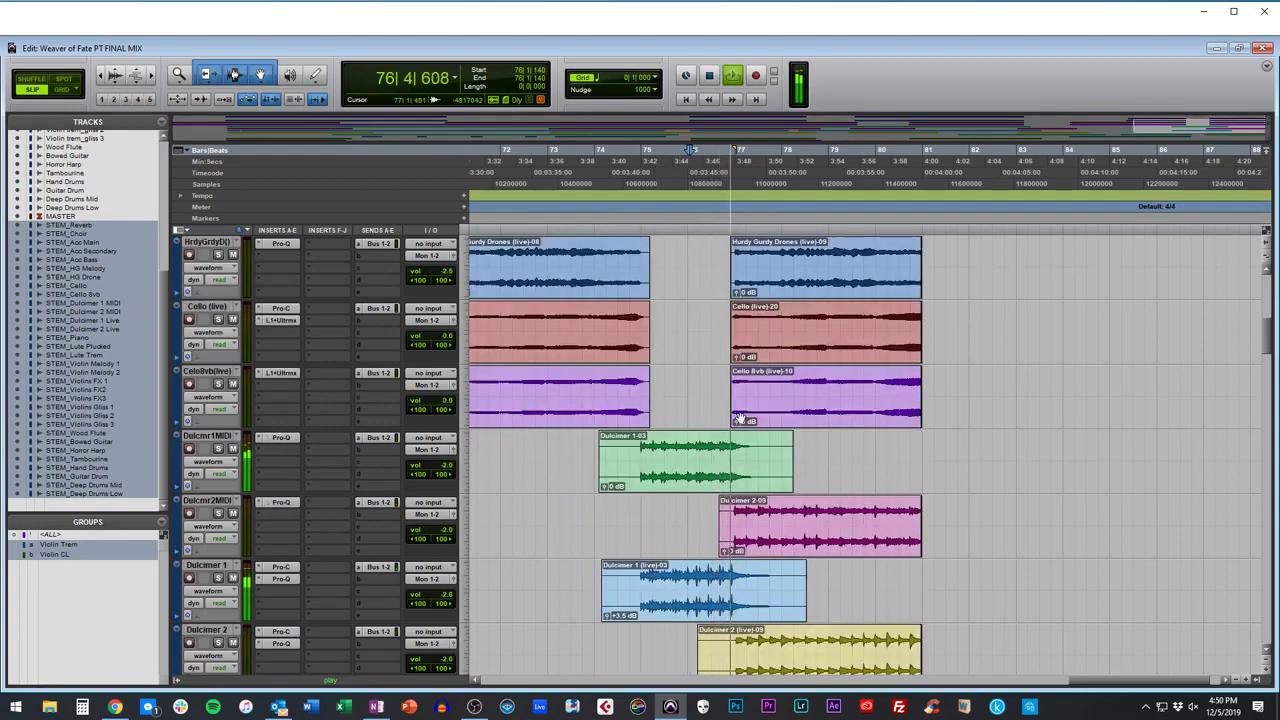
scroll(740, 418, right, 1)
scroll(740, 418, down, 2)
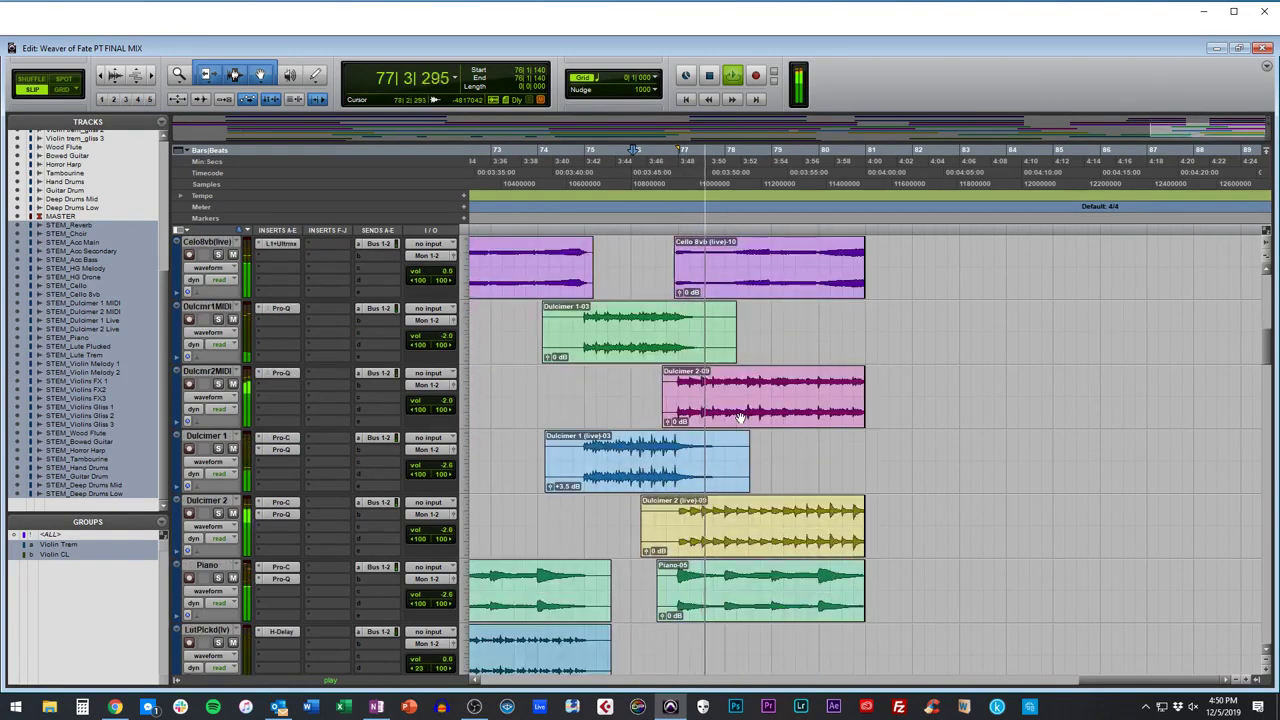
scroll(740, 418, down, 4)
scroll(740, 418, up, 4)
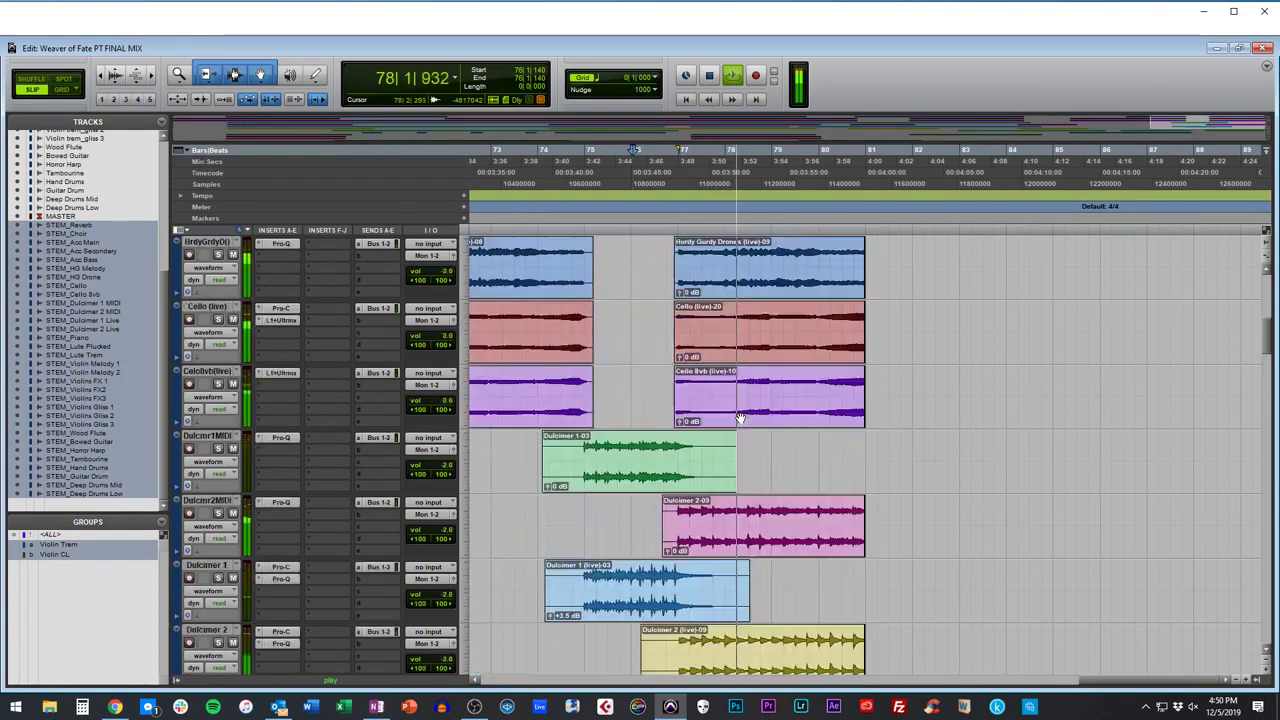
Follow the closing bars up to the last choir clip, stop playback after bar 81 and view the session start.
scroll(740, 418, up, 2)
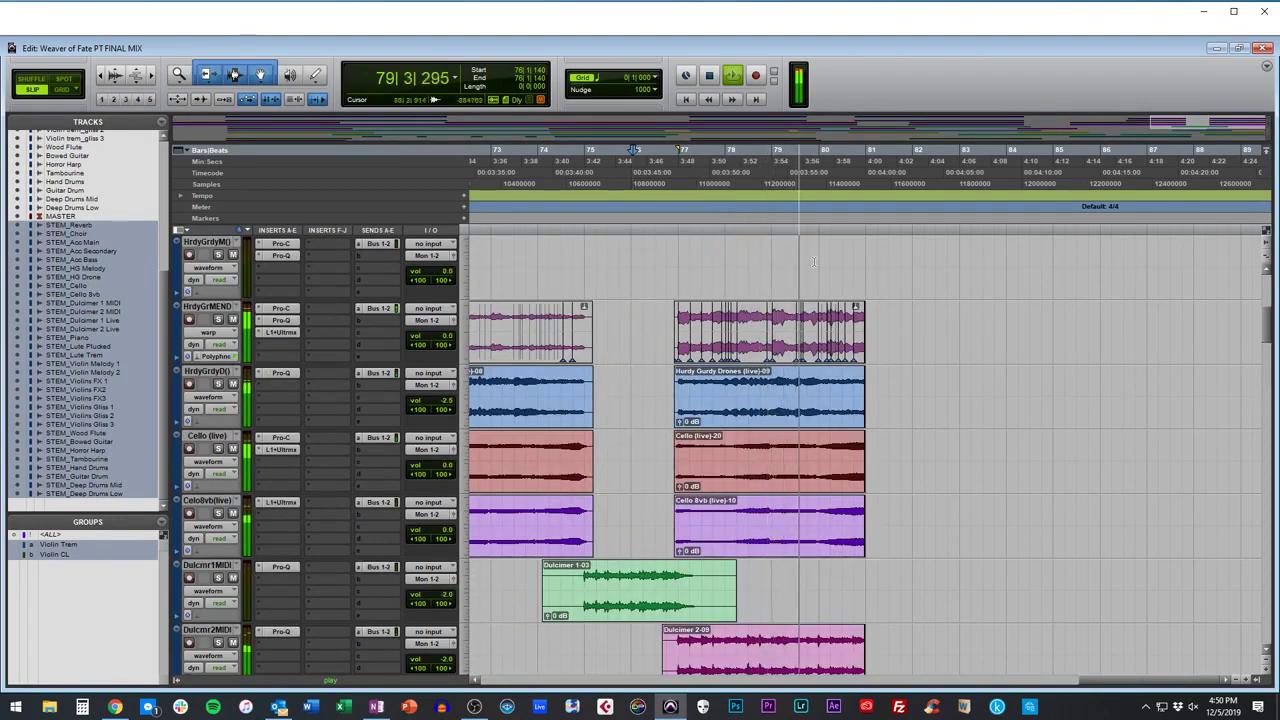
scroll(734, 297, up, 6)
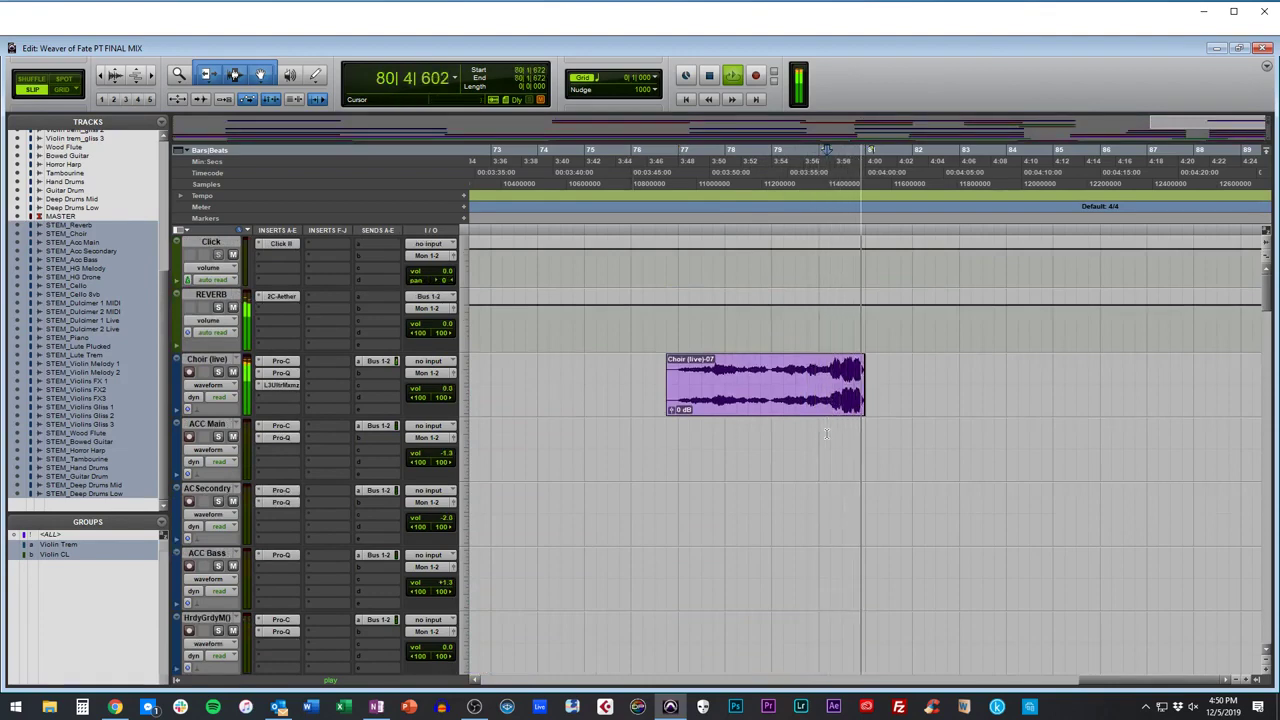
key(space)
scroll(570, 380, down, 5)
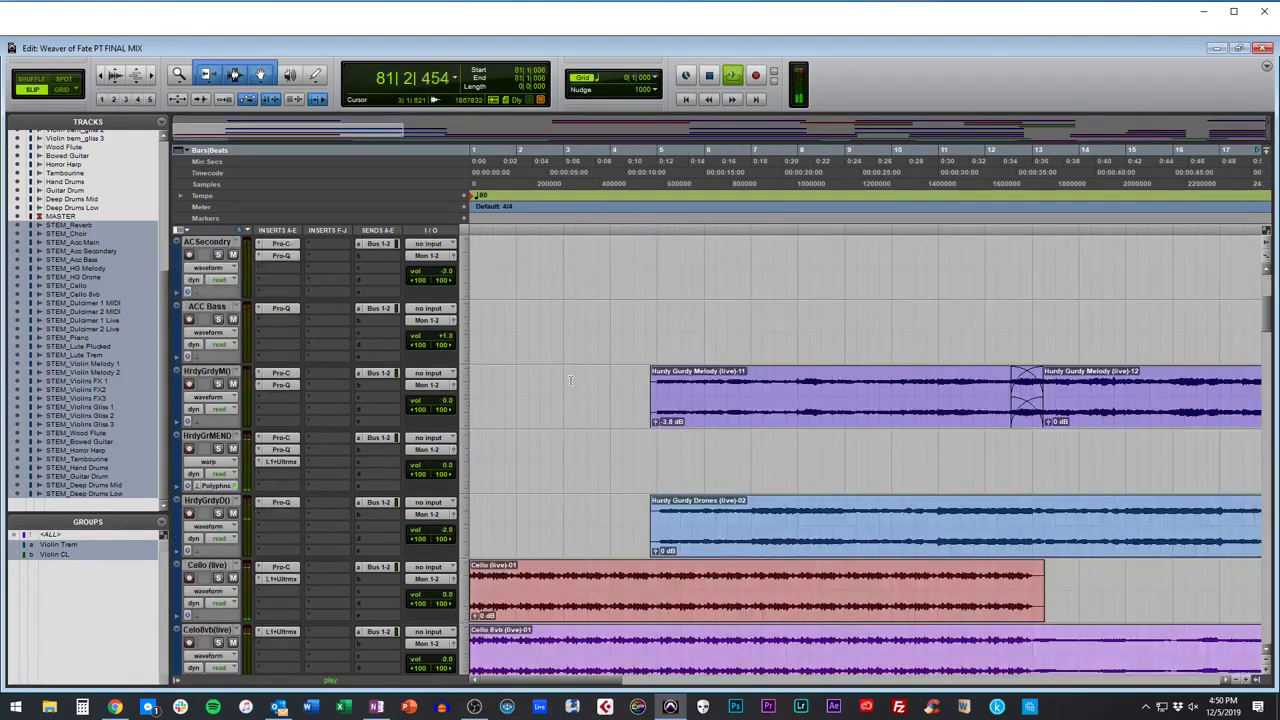